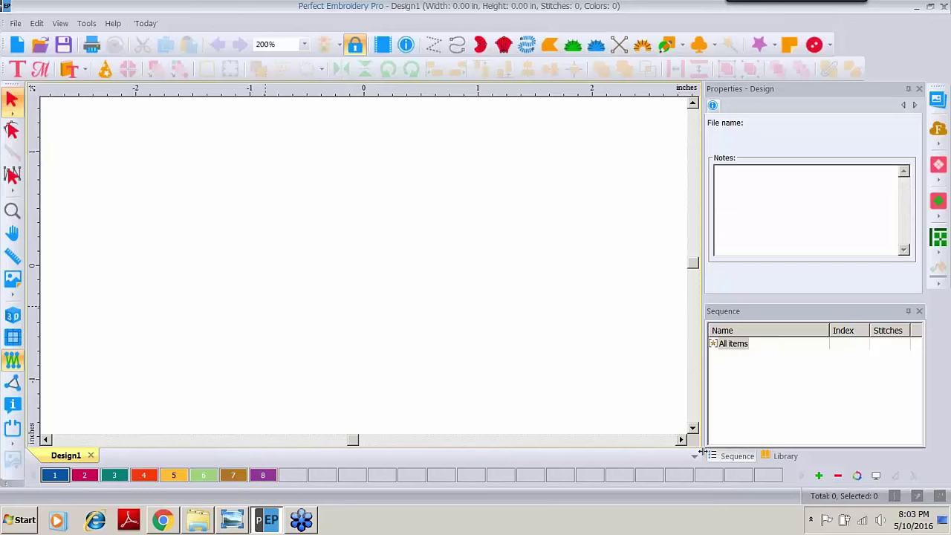
# - Find the Perfect Embroidery Pro Free Designs folder in the design library and show its contents in a file window
pyautogui.click(780, 456)
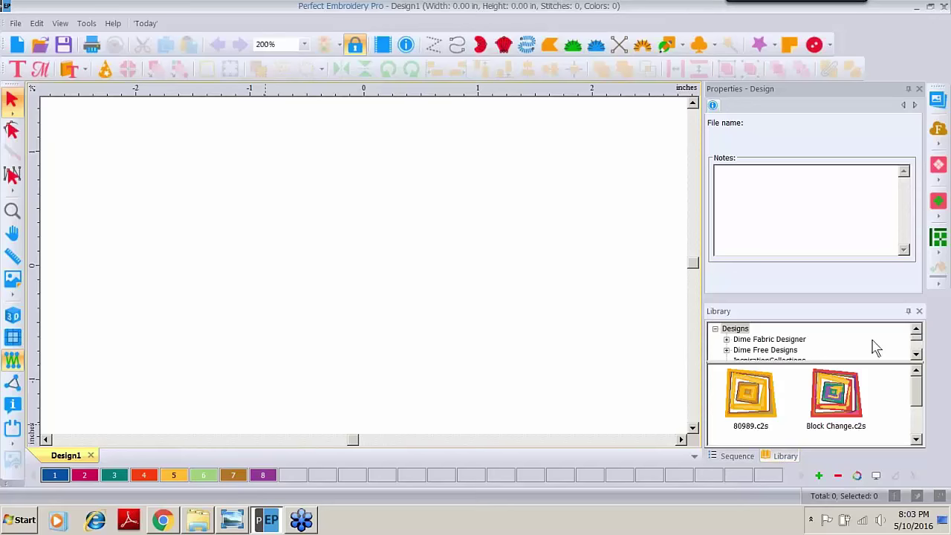
pyautogui.click(915, 354)
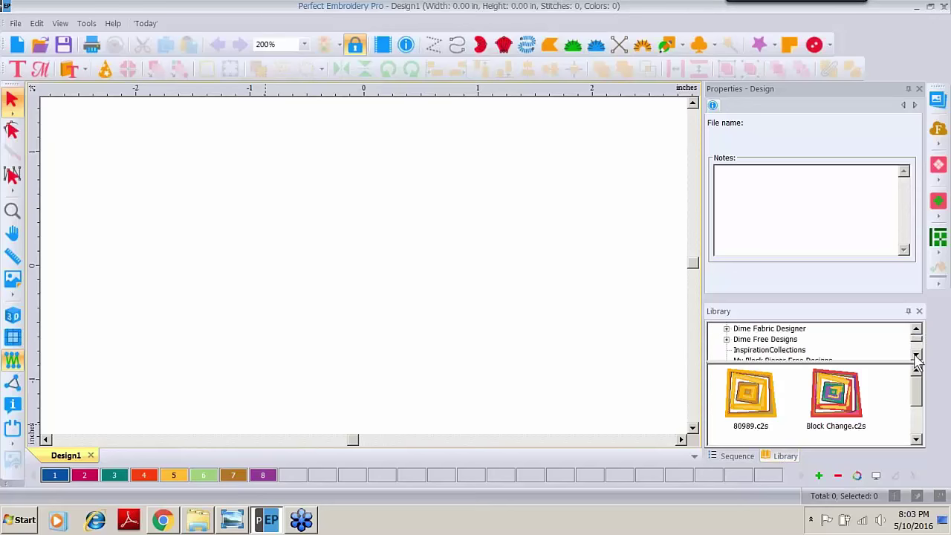
pyautogui.click(916, 355)
pyautogui.click(915, 354)
pyautogui.click(916, 354)
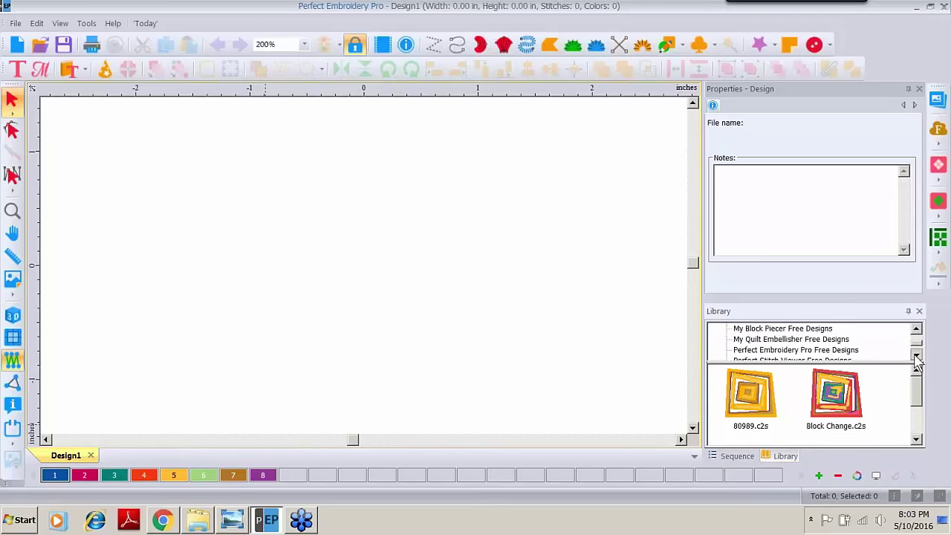
pyautogui.click(801, 356)
pyautogui.click(797, 355)
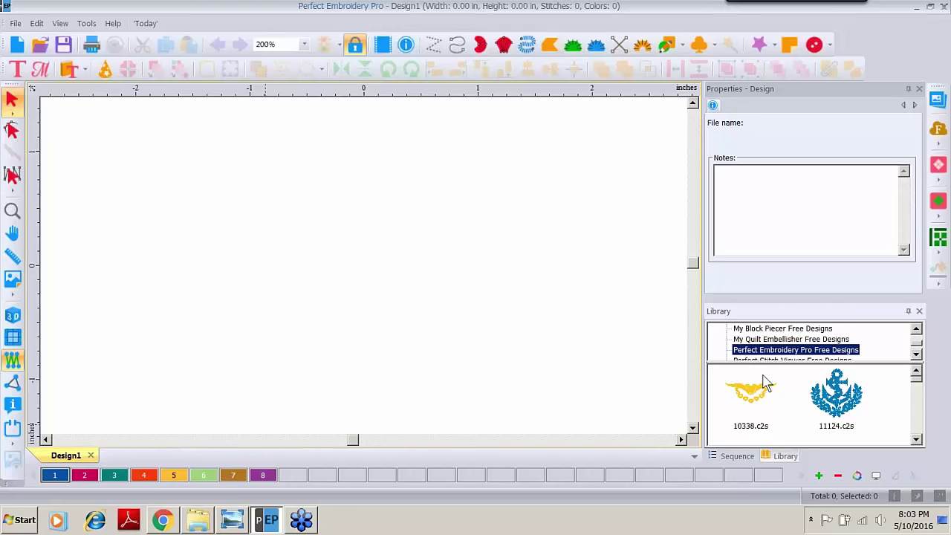
pyautogui.rightClick(817, 404)
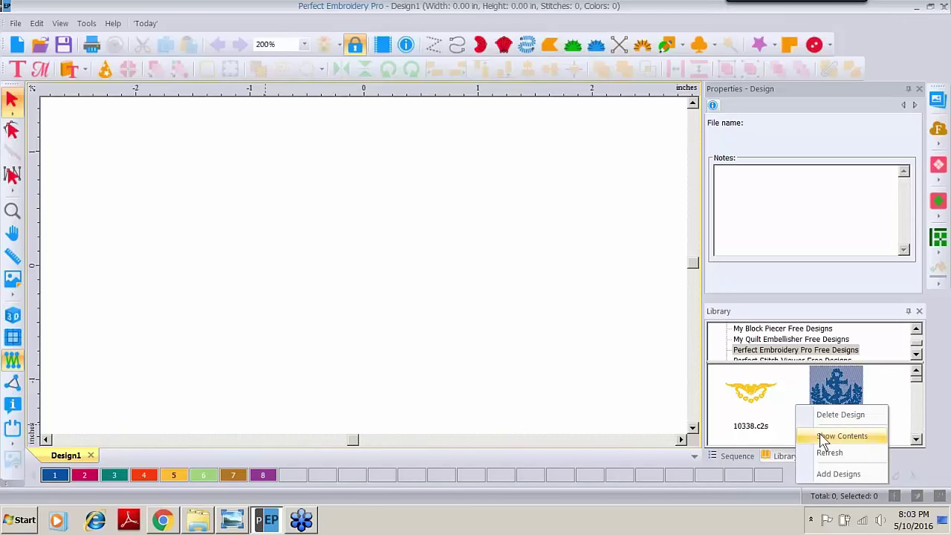
pyautogui.click(821, 438)
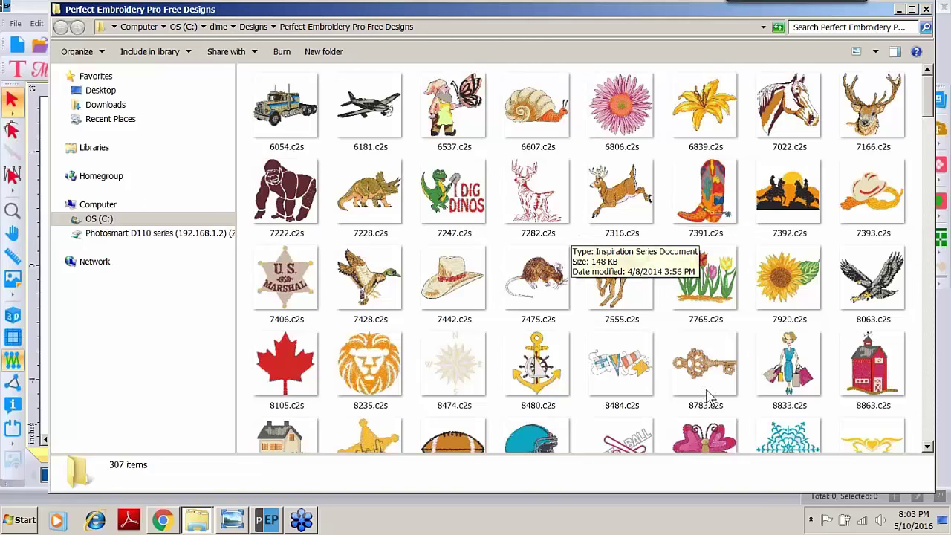
# - Open the steaming coffee mug design 13425.c2s from the Perfect Embroidery Pro Free Designs folder
pyautogui.click(932, 421)
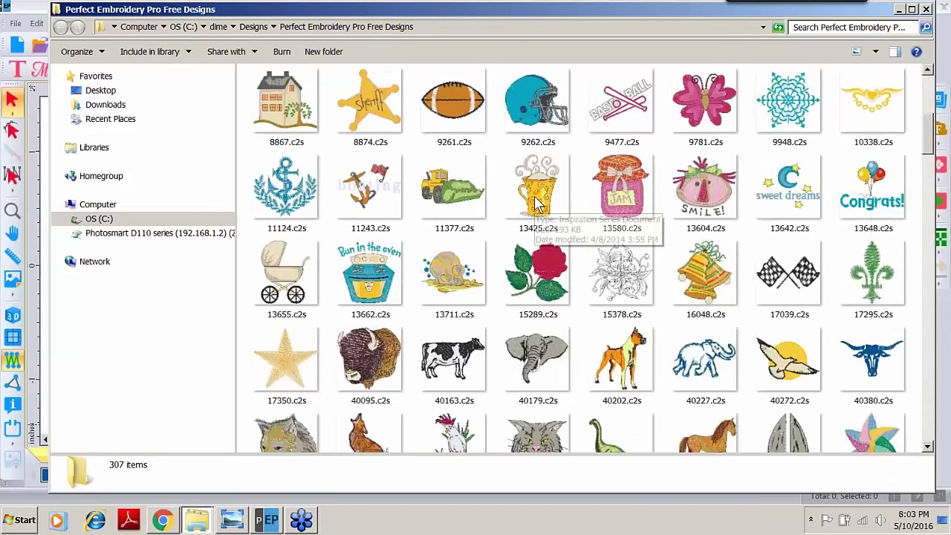
pyautogui.click(538, 204)
pyautogui.doubleClick(536, 199)
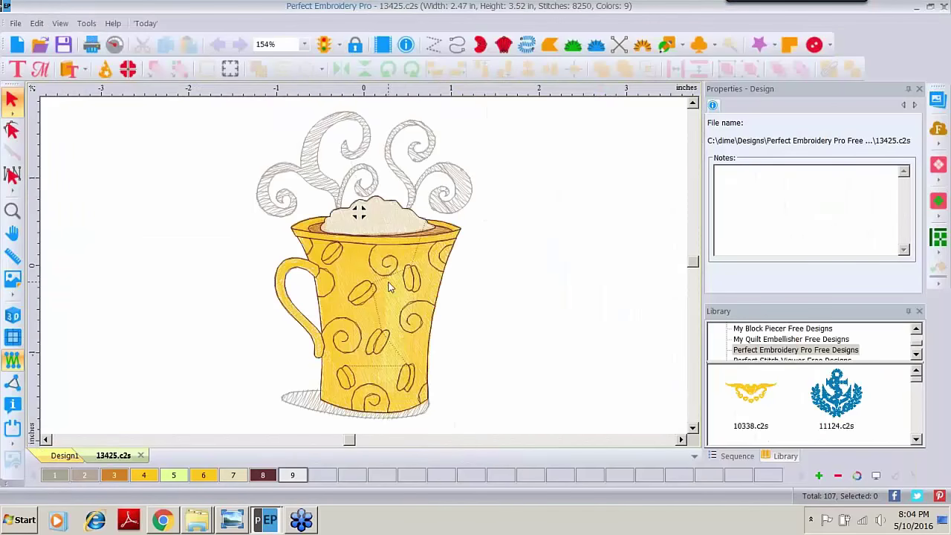
pyautogui.click(501, 22)
# - Select all items of the mug design in the sequence list and group them
pyautogui.click(735, 456)
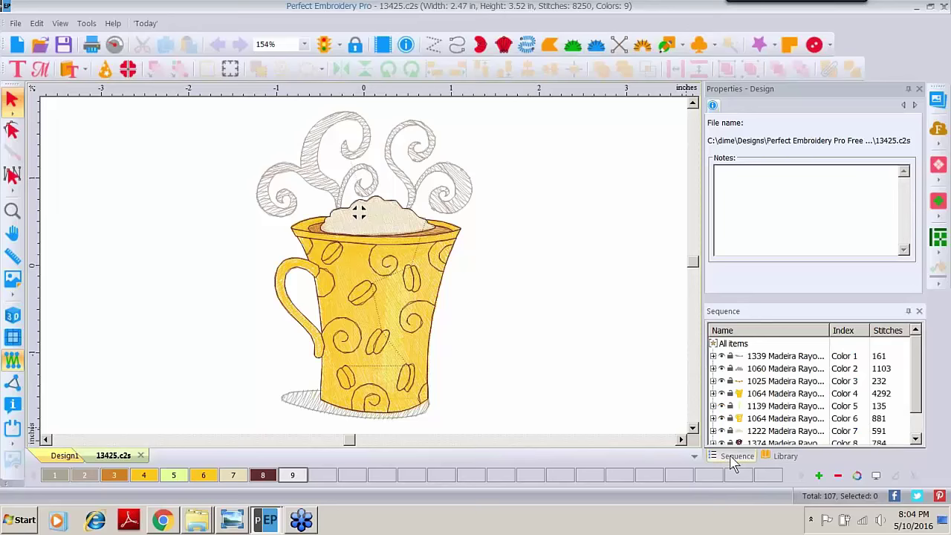
pyautogui.click(742, 344)
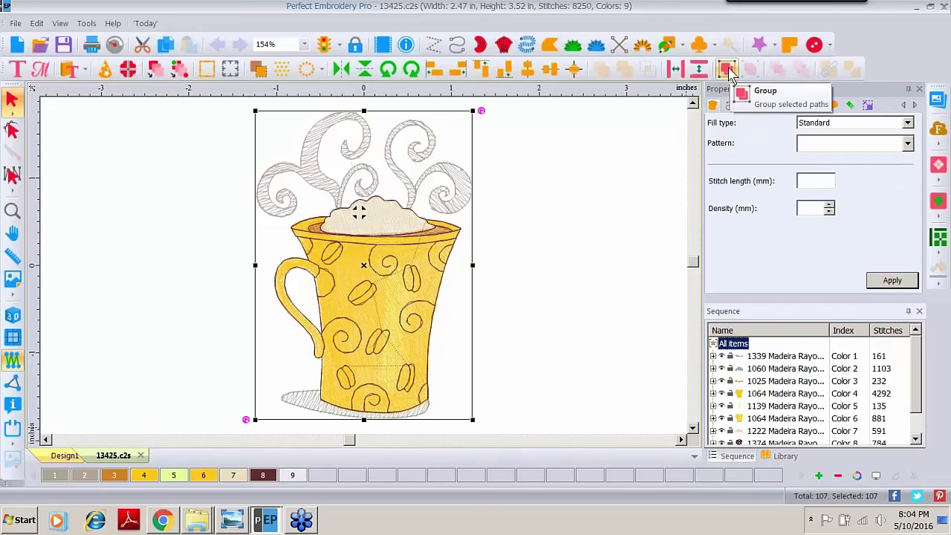
pyautogui.click(727, 70)
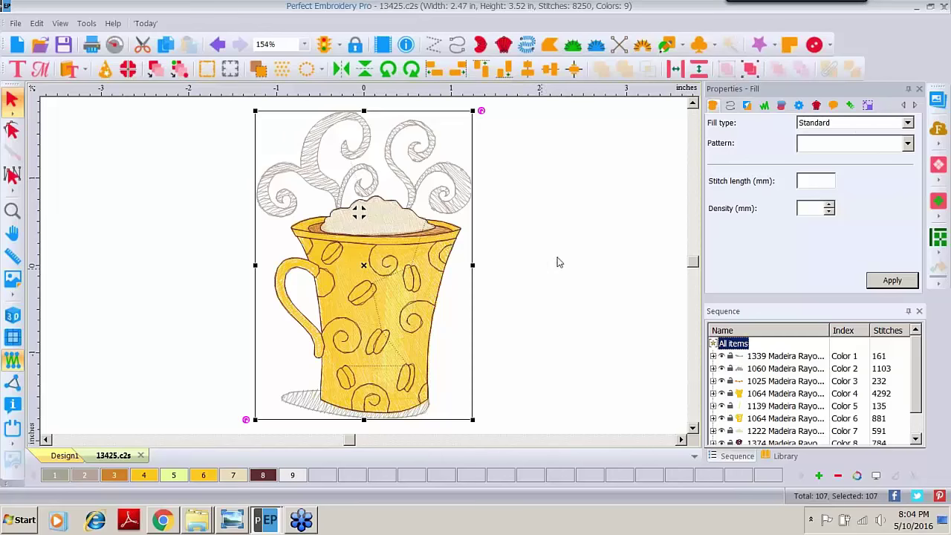
# - Resize the grouped mug design to a height of 4.5 in, keeping its aspect ratio and regenerating the stitches
pyautogui.click(867, 107)
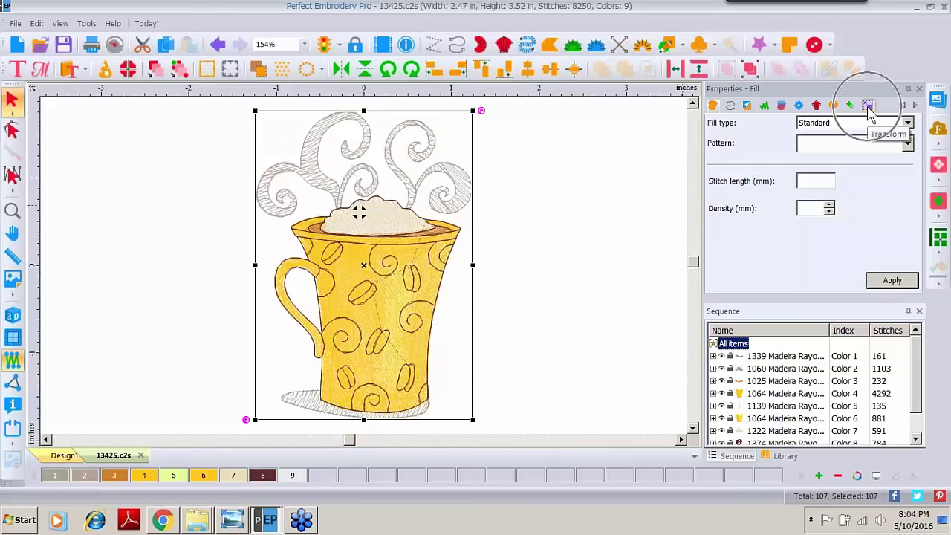
pyautogui.click(867, 106)
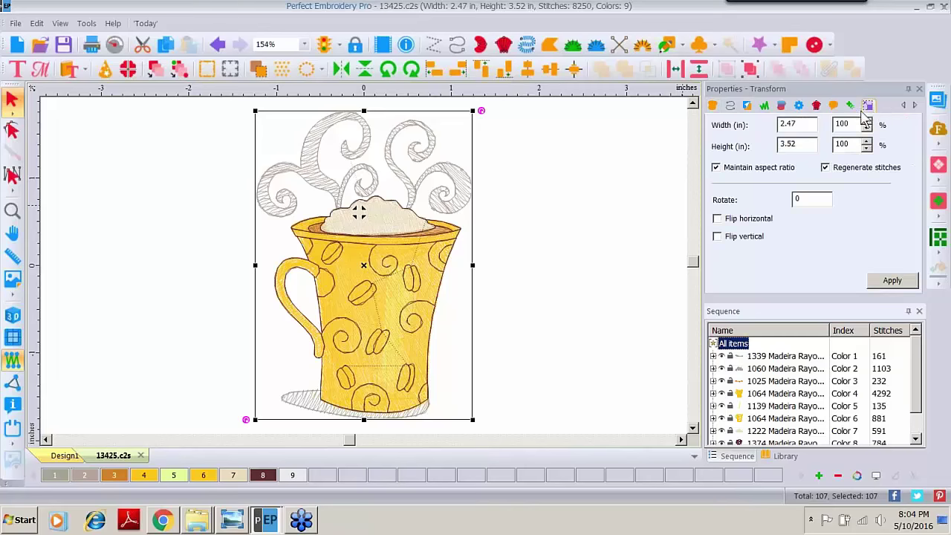
pyautogui.click(802, 145)
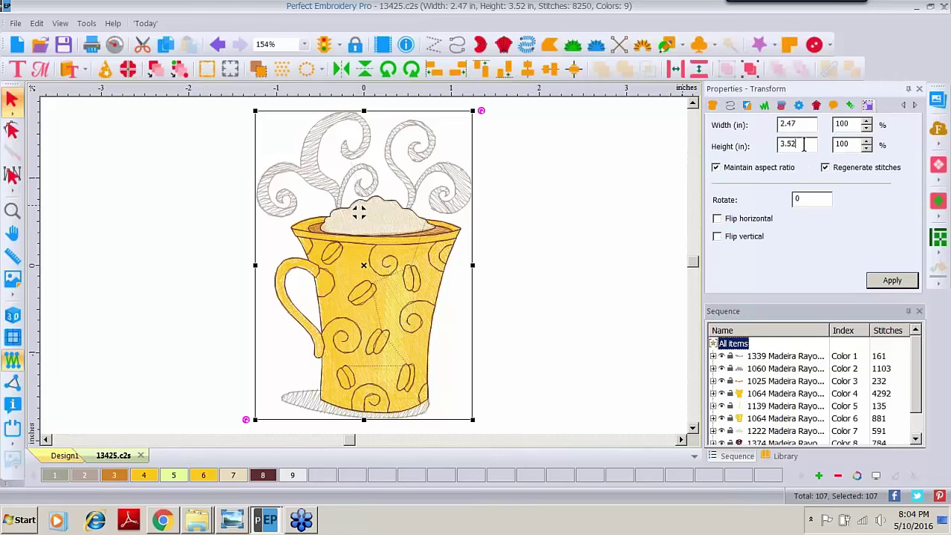
pyautogui.write('4')
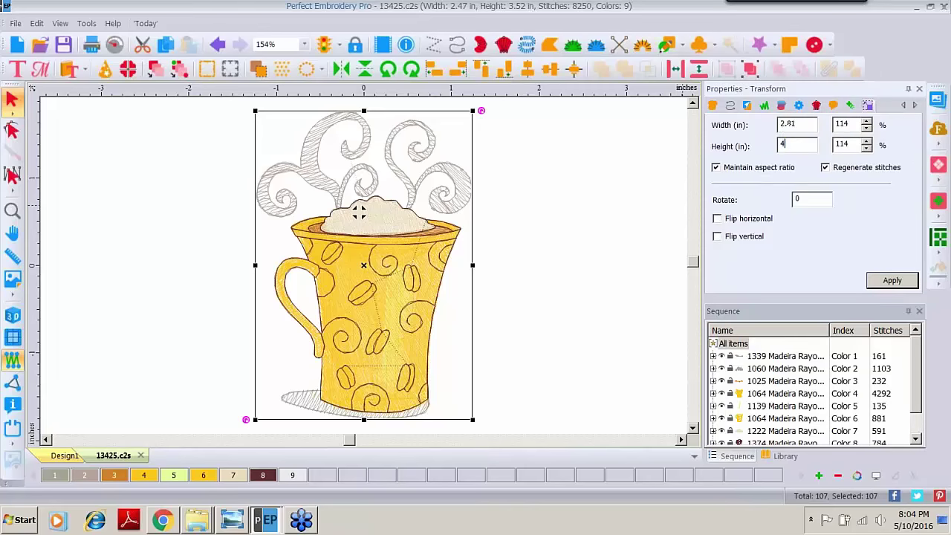
pyautogui.write('.5')
pyautogui.click(892, 282)
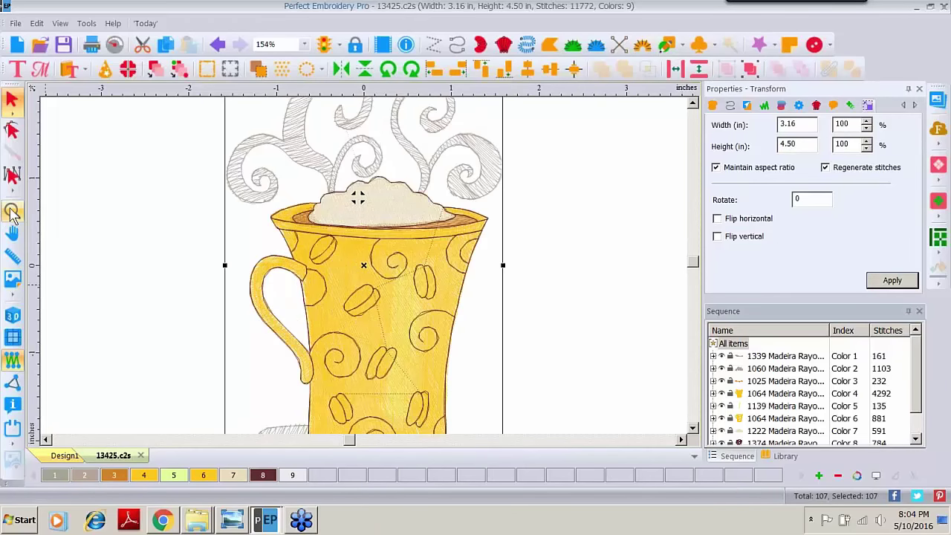
# - Assign the BabyLock-Brother 100x100 hoop to the mug design, then hide the hoop outline
pyautogui.click(12, 211)
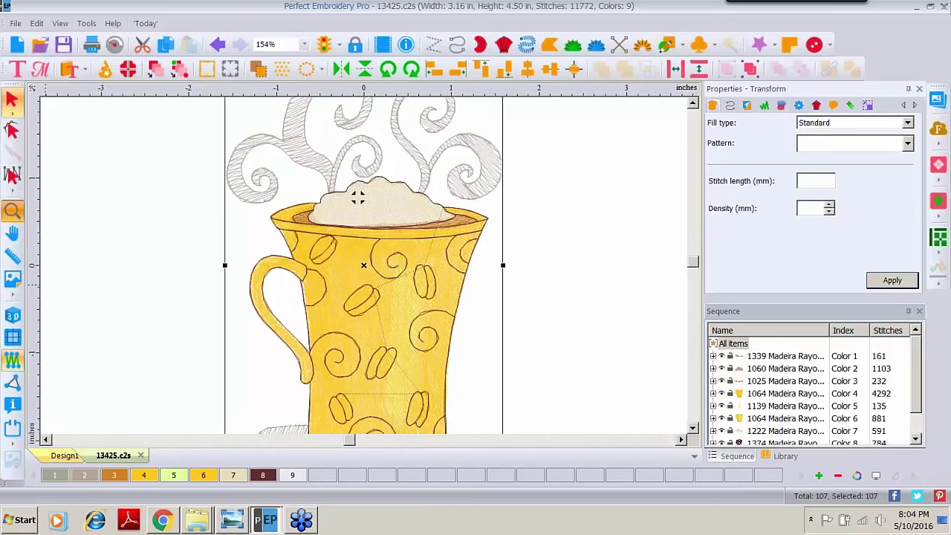
pyautogui.click(12, 212)
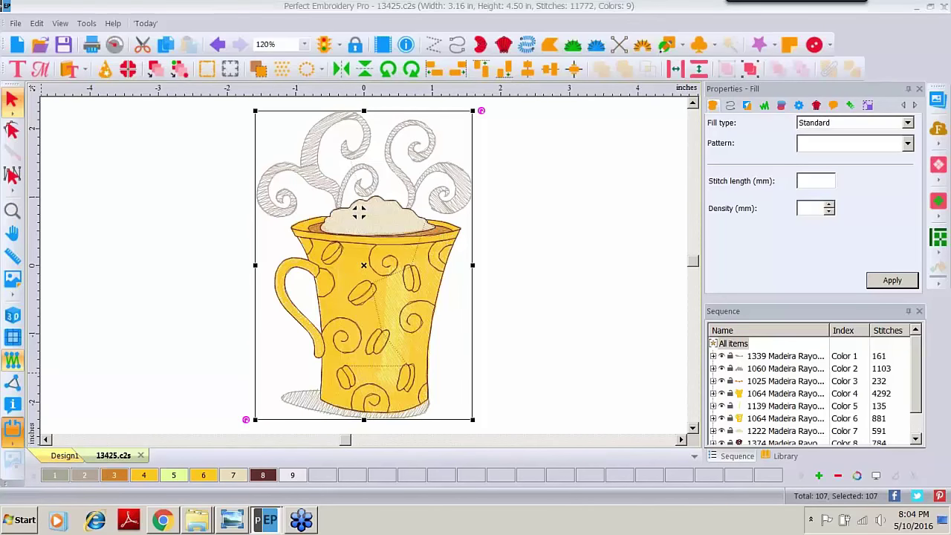
pyautogui.click(12, 427)
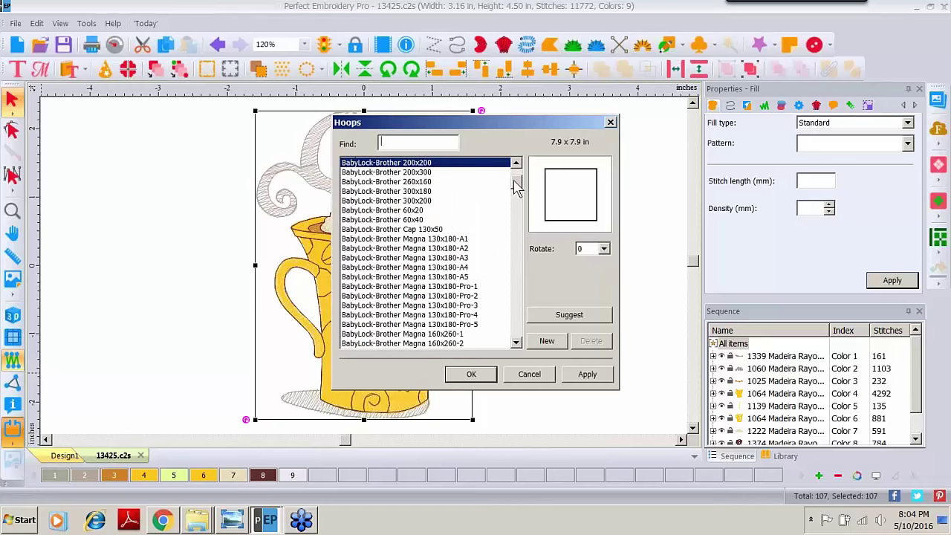
pyautogui.scroll(3, 518, 189)
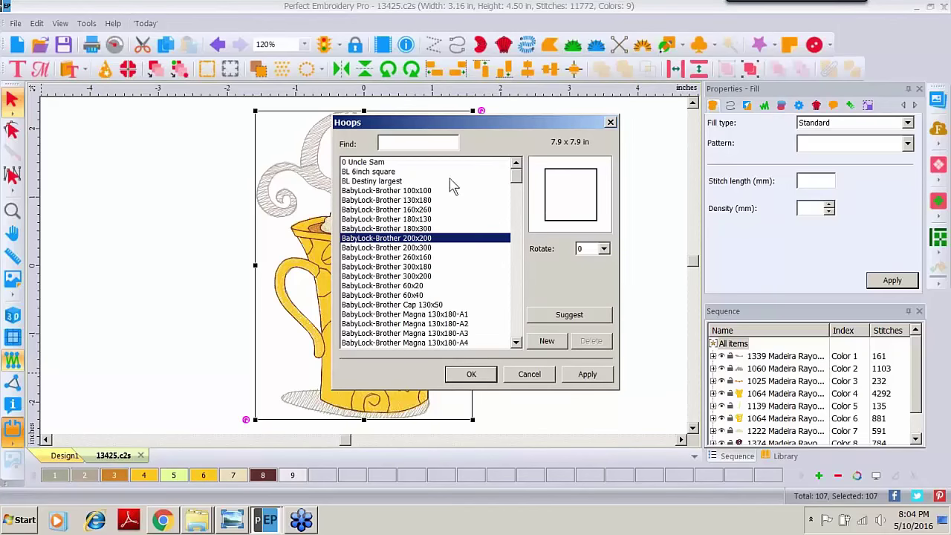
pyautogui.click(399, 190)
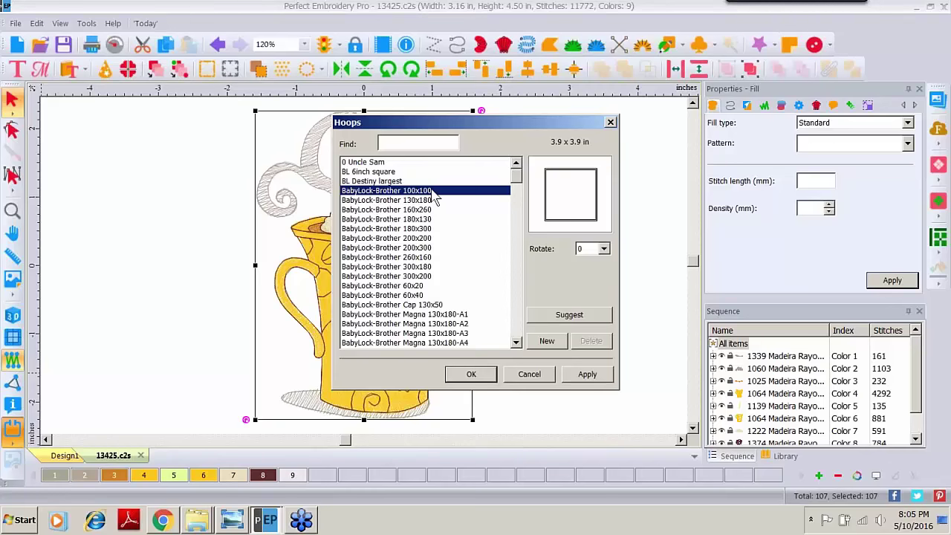
pyautogui.click(470, 375)
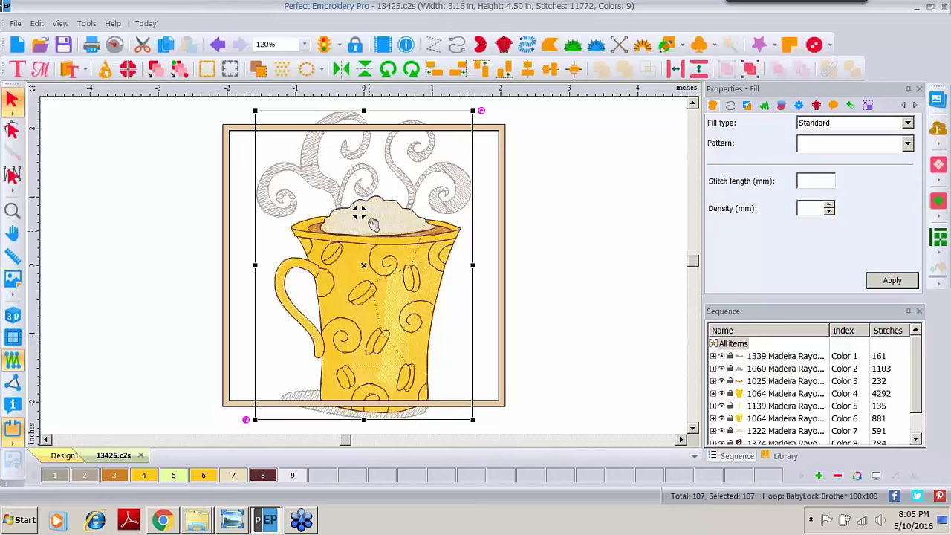
pyautogui.click(12, 431)
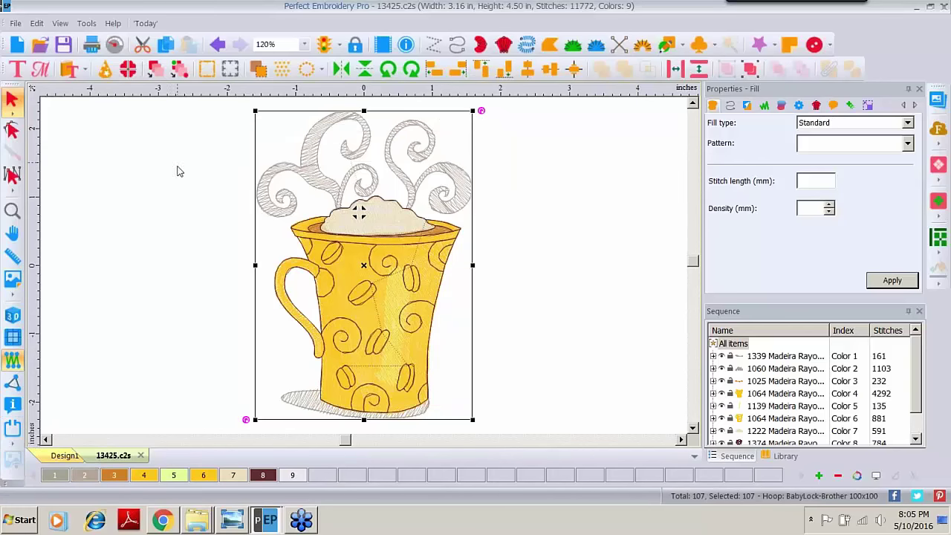
# - Start Split Design for the mug and preview the split, showing sections 1:1 and 1:2 alternately
pyautogui.click(128, 69)
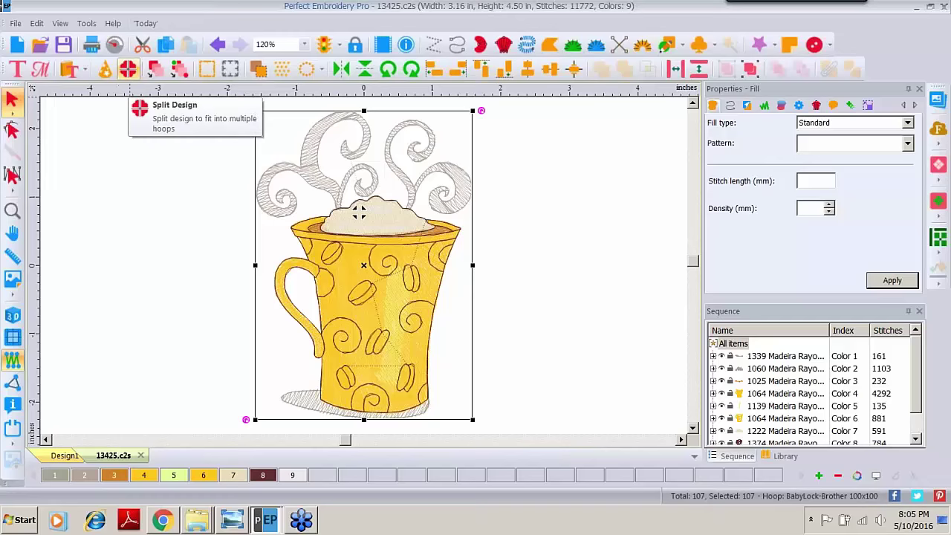
pyautogui.click(128, 70)
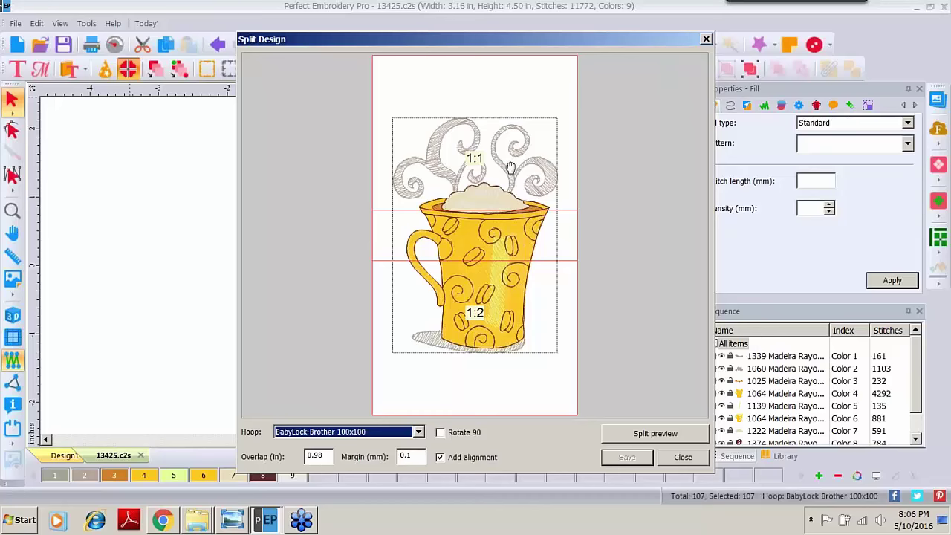
pyautogui.click(640, 437)
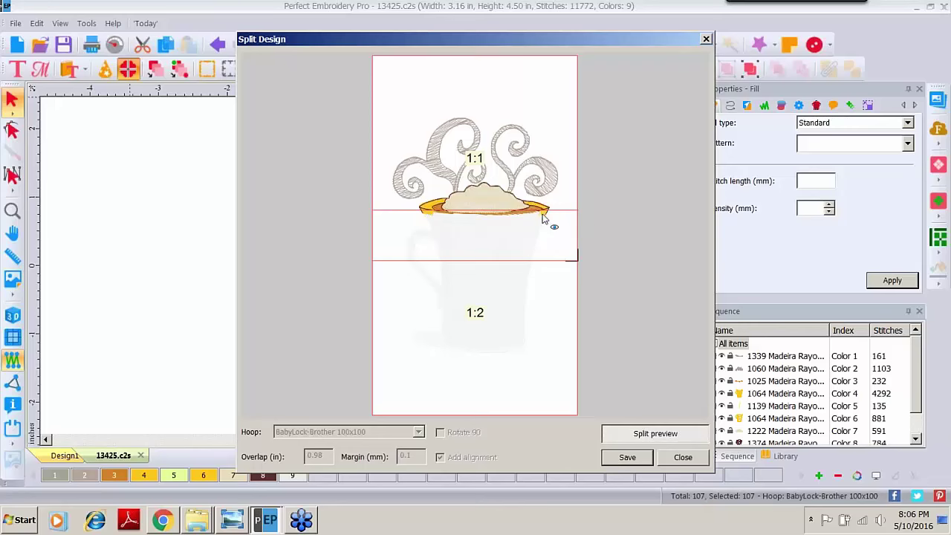
pyautogui.click(470, 344)
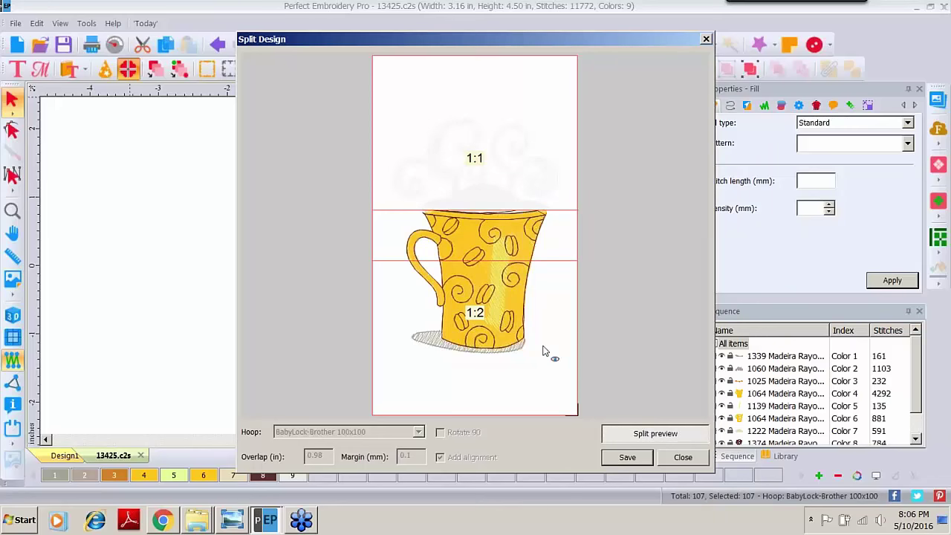
pyautogui.click(525, 125)
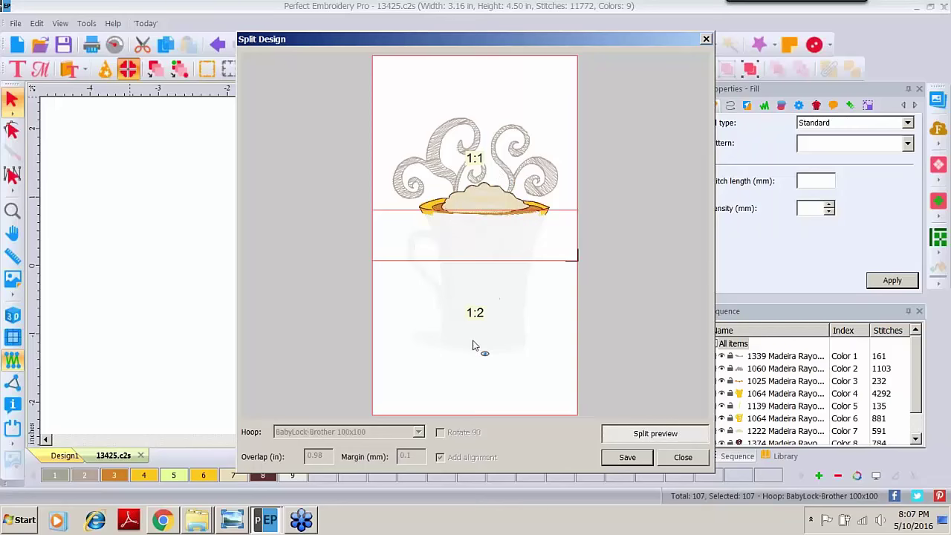
pyautogui.click(477, 336)
pyautogui.click(496, 159)
pyautogui.click(489, 325)
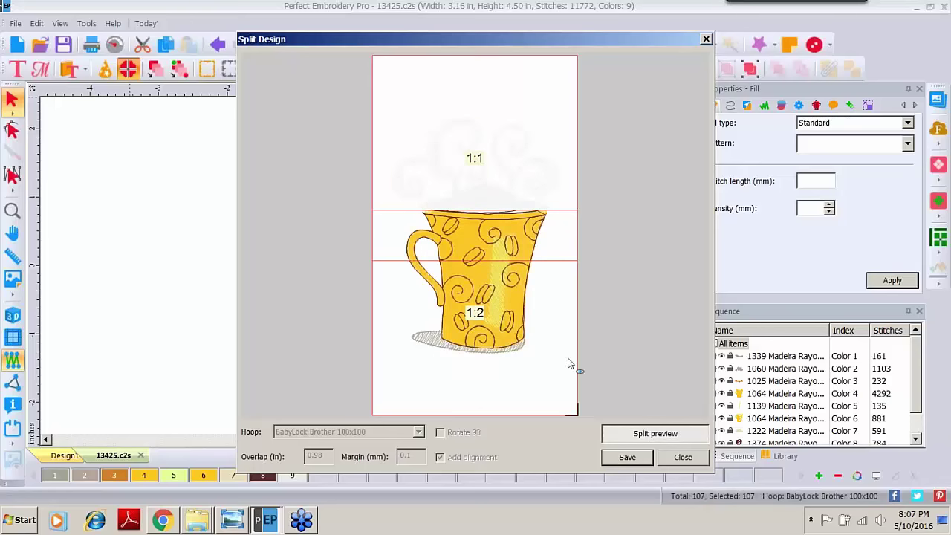
# - Save the split mug design in C2S format as "coffee latte" in the 0 May Split Designs folder on drive C
pyautogui.click(624, 457)
pyautogui.click(642, 437)
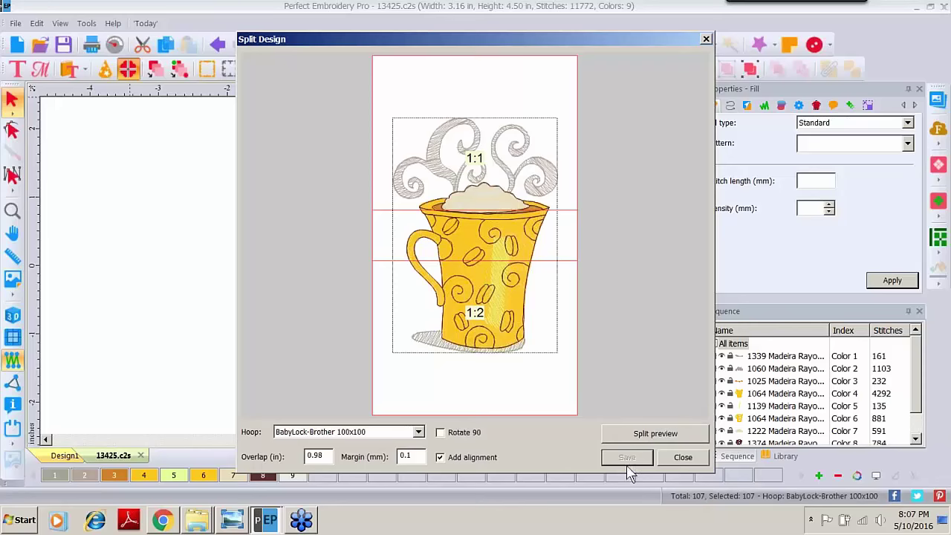
pyautogui.click(651, 437)
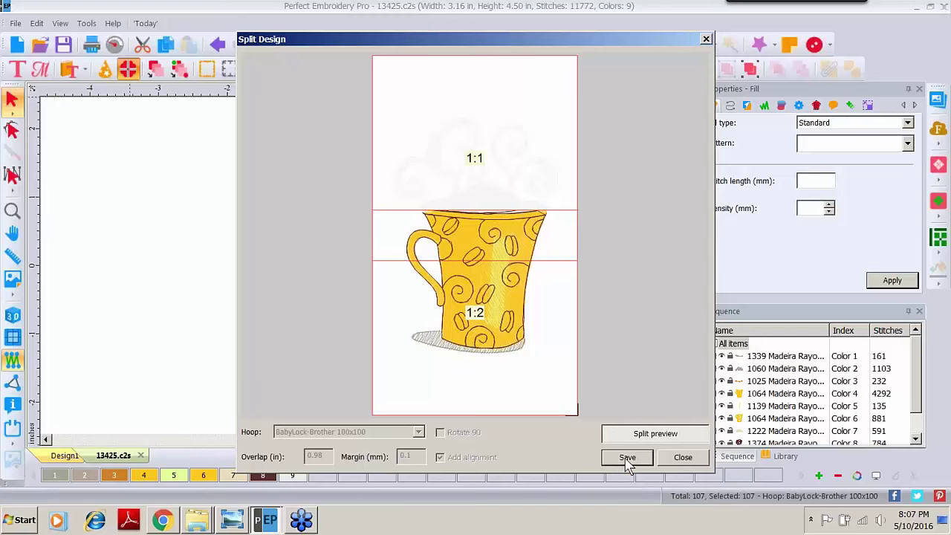
pyautogui.click(628, 458)
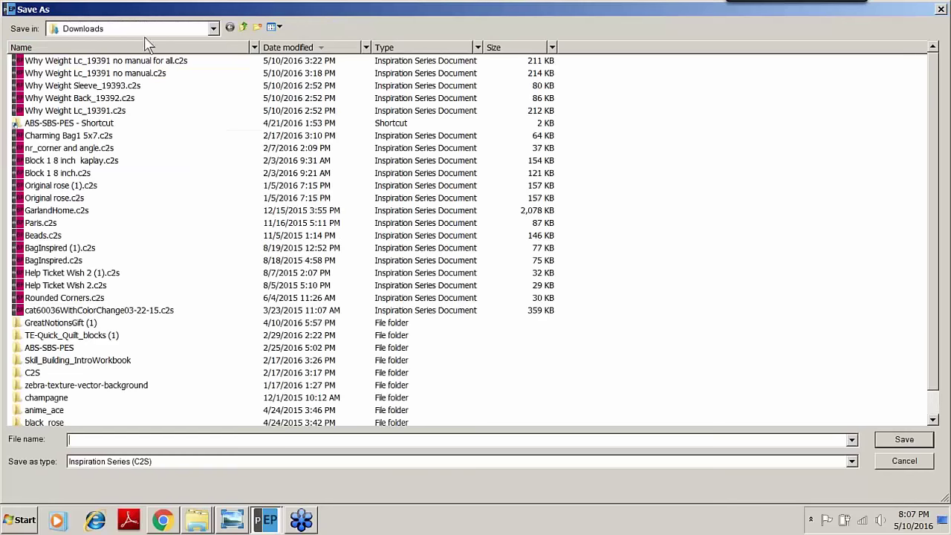
pyautogui.click(213, 30)
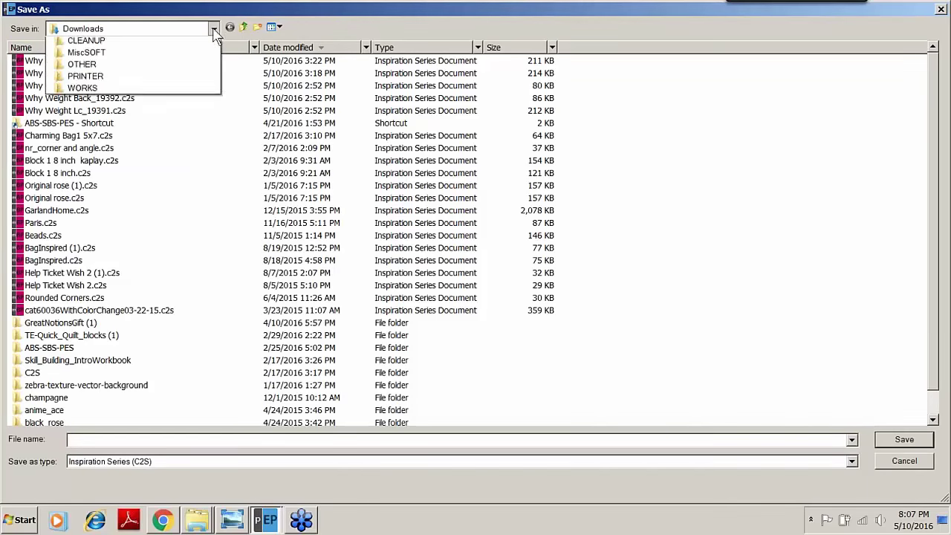
pyautogui.click(83, 139)
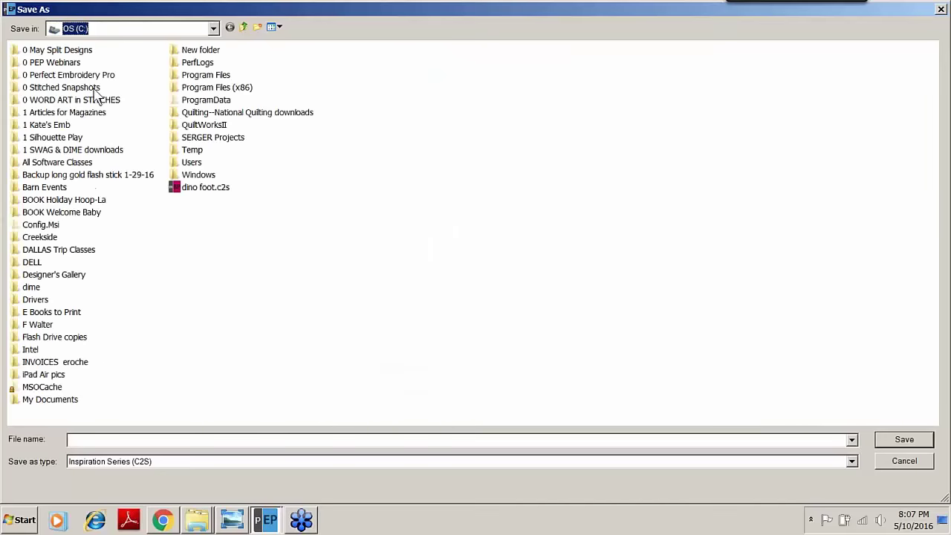
pyautogui.doubleClick(45, 50)
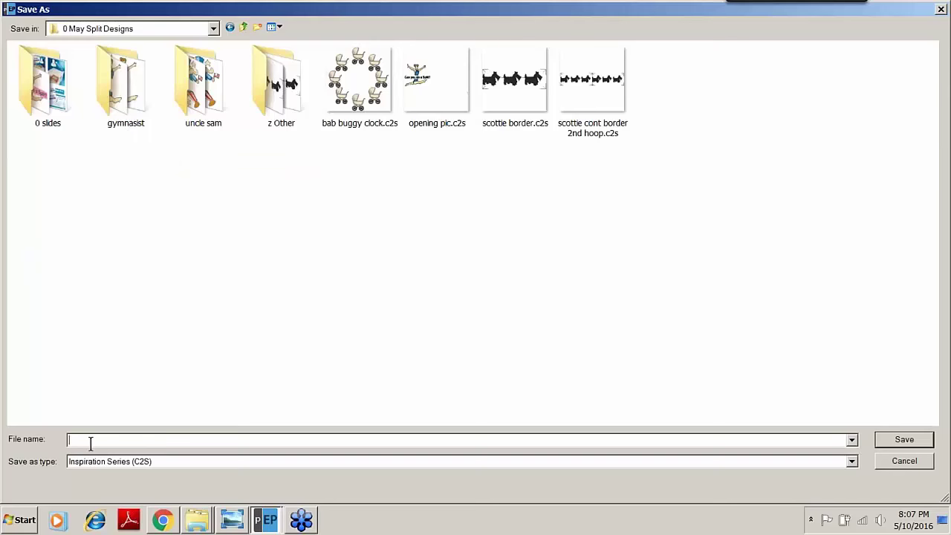
pyautogui.write('cot')
pyautogui.write('fee latte')
pyautogui.press('Return')
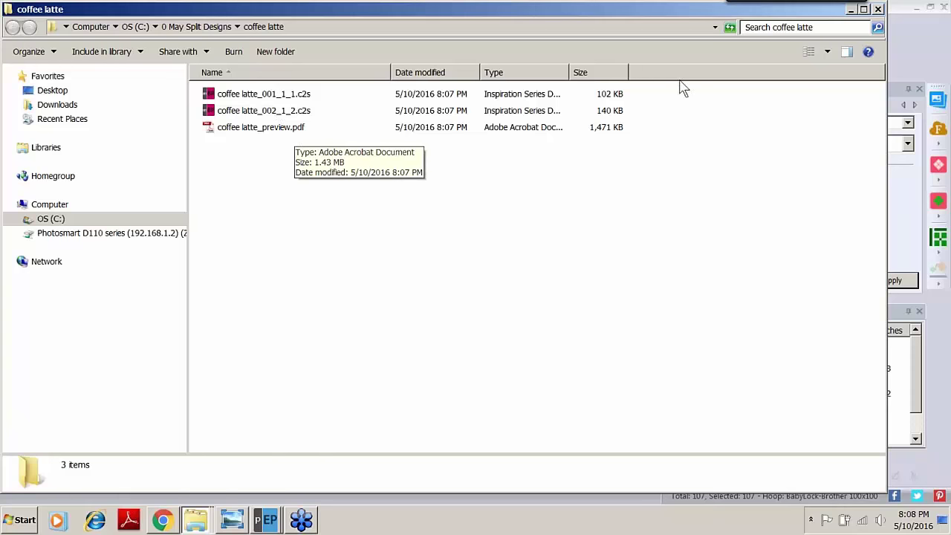
# - Show file previews in the coffee latte folder and examine the split files coffee latte_001_1_1.c2s and coffee latte_002_1_2.c2s
pyautogui.click(846, 53)
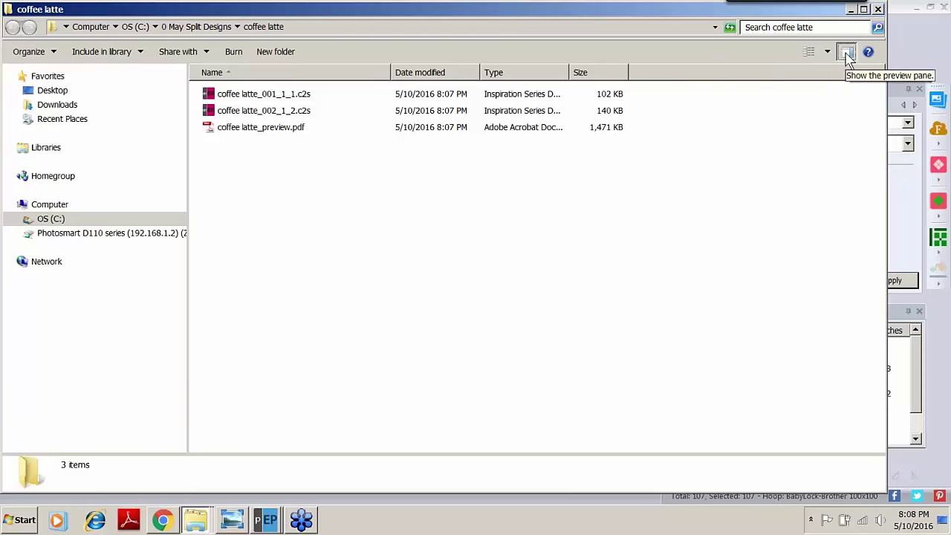
pyautogui.click(262, 95)
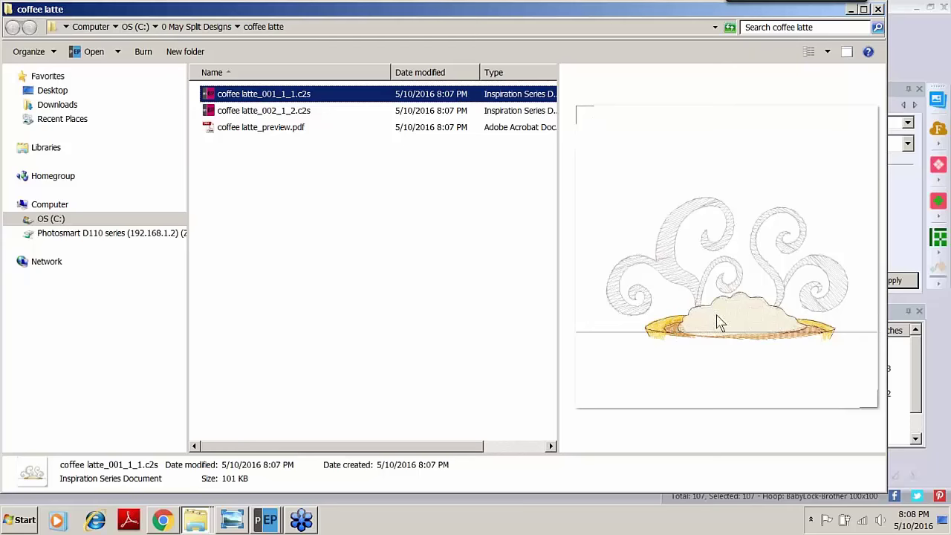
pyautogui.click(282, 112)
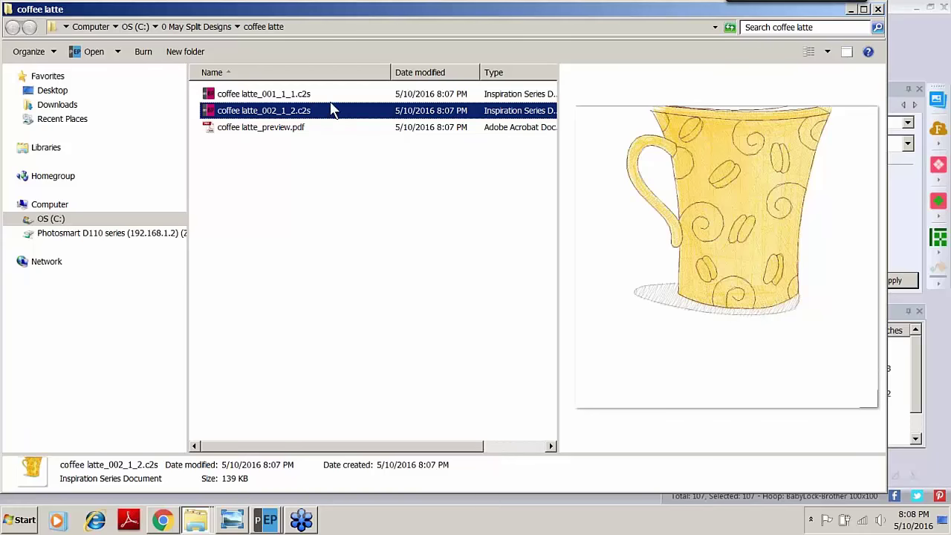
# - Open coffee latte_preview.pdf and examine all its pages for the overall design, each part's layout and its color analysis
pyautogui.click(278, 130)
pyautogui.doubleClick(276, 132)
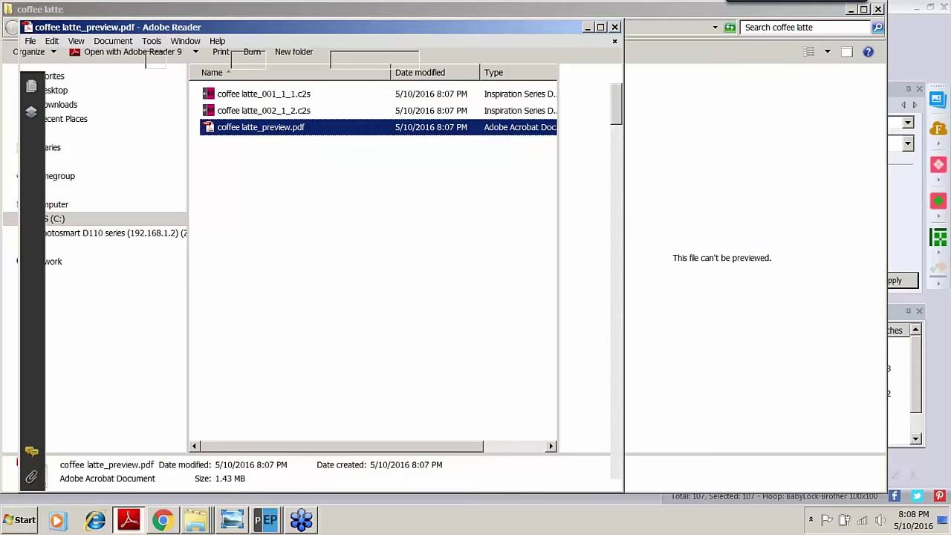
pyautogui.click(601, 30)
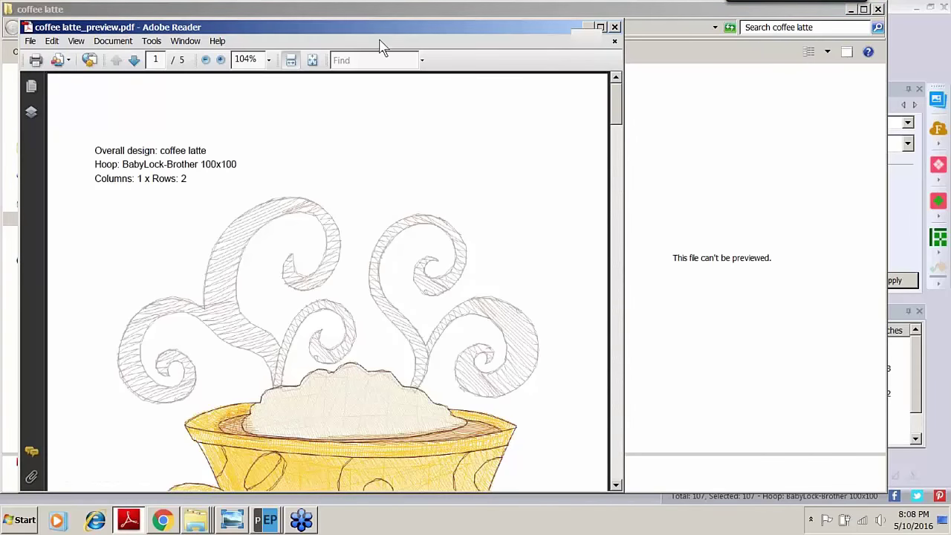
pyautogui.click(249, 39)
pyautogui.click(245, 85)
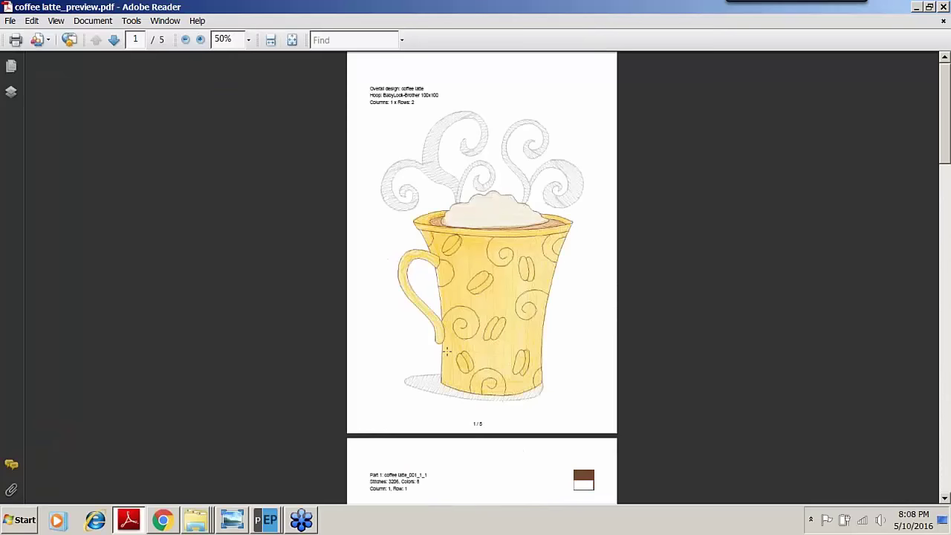
pyautogui.click(115, 40)
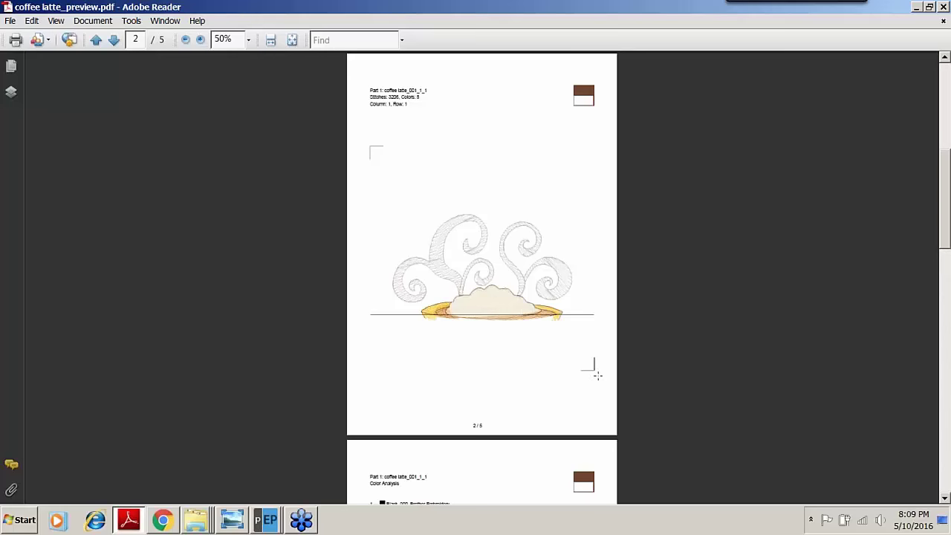
pyautogui.click(114, 40)
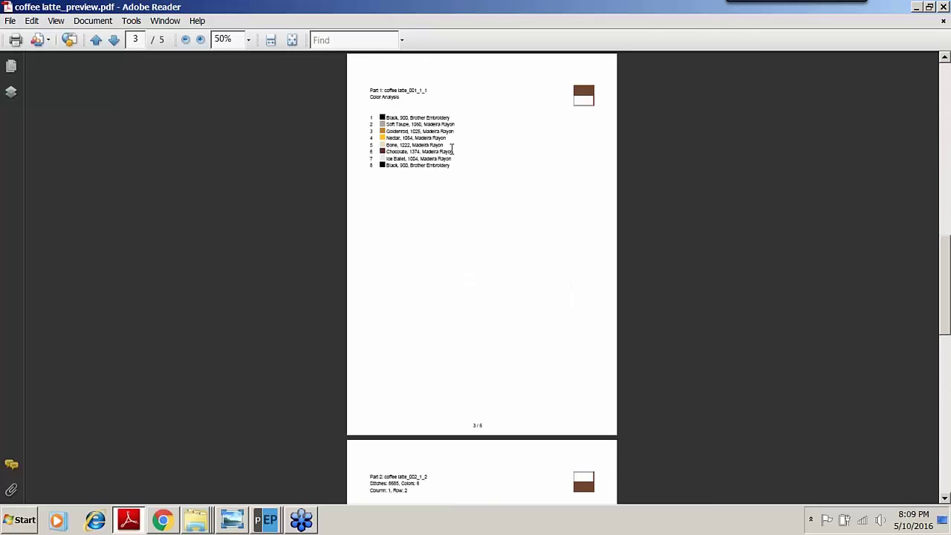
pyautogui.click(114, 41)
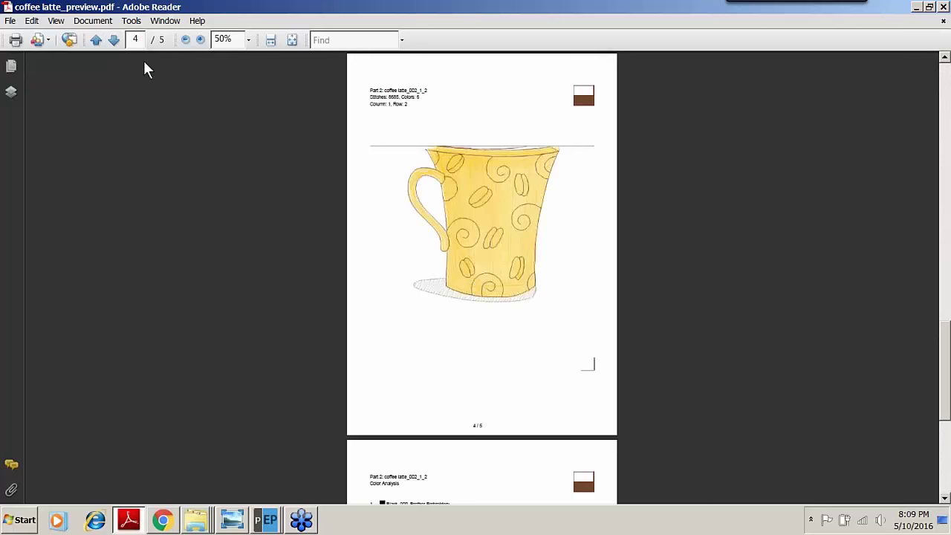
pyautogui.click(114, 41)
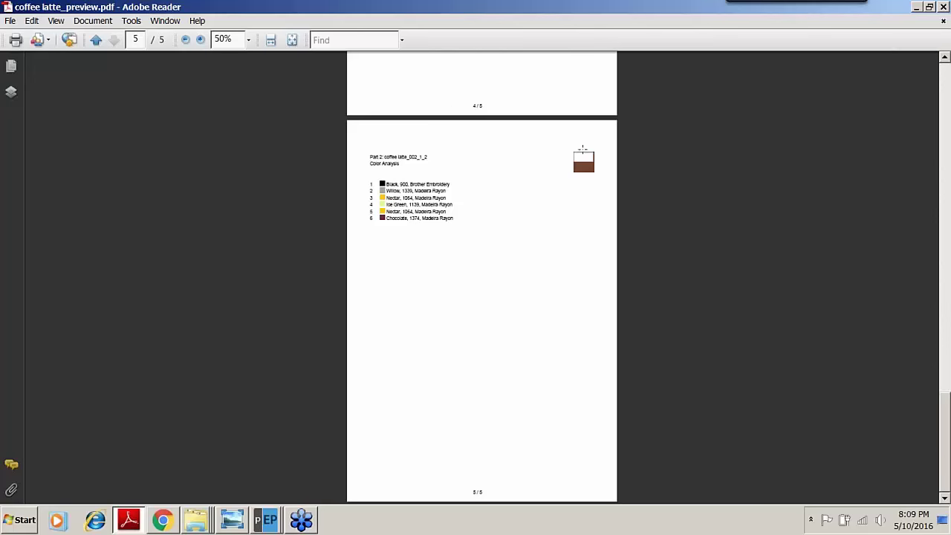
pyautogui.click(917, 8)
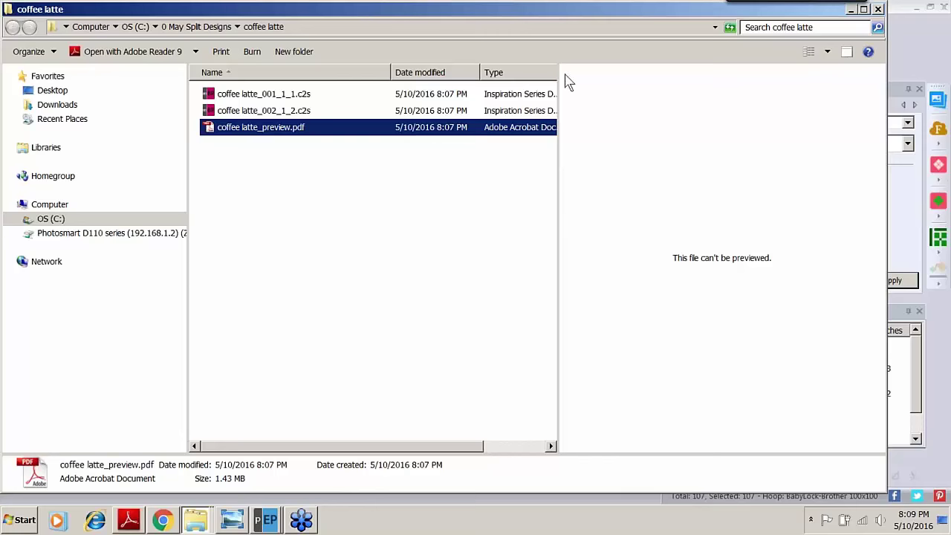
# - Leave the coffee latte folder and Split Design, and close the mug design 13425.c2s without saving its changes
pyautogui.moveTo(558, 153); pyautogui.dragTo(658, 157)
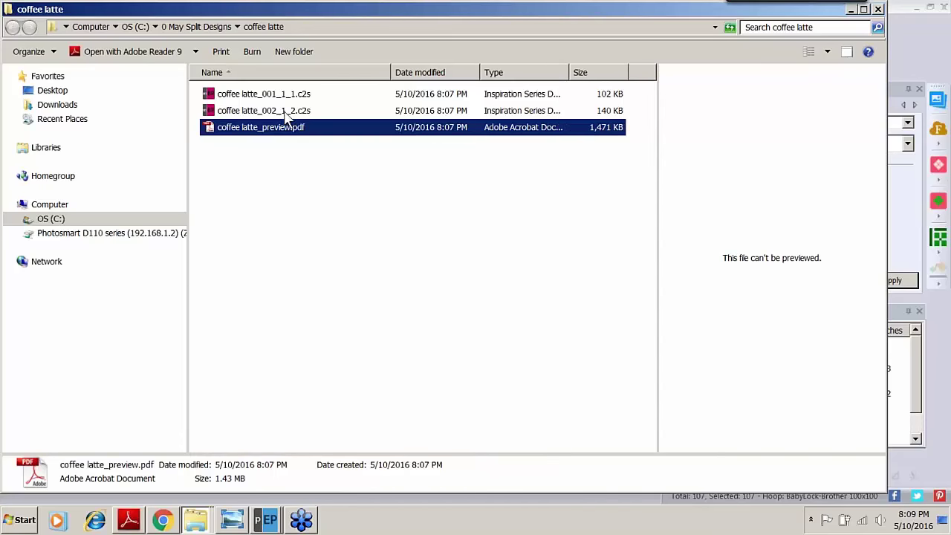
pyautogui.click(878, 10)
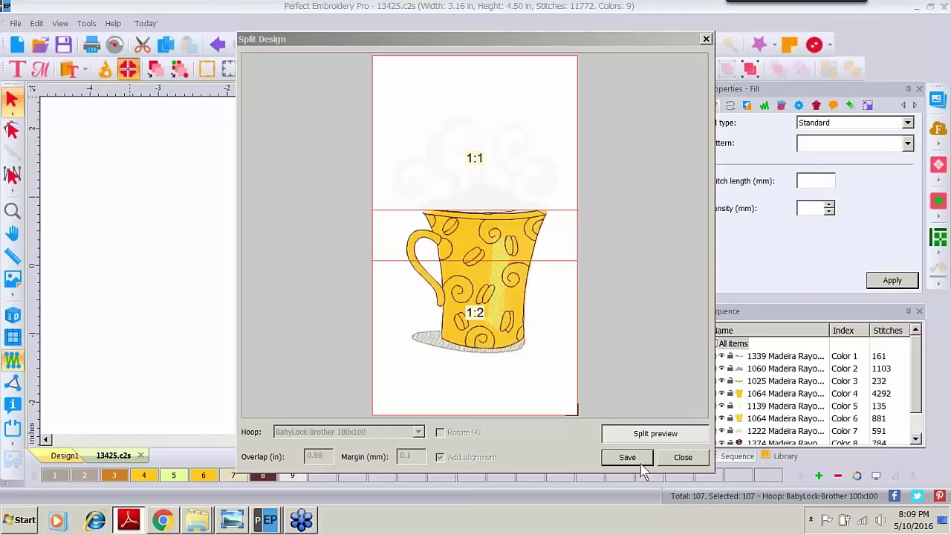
pyautogui.click(682, 458)
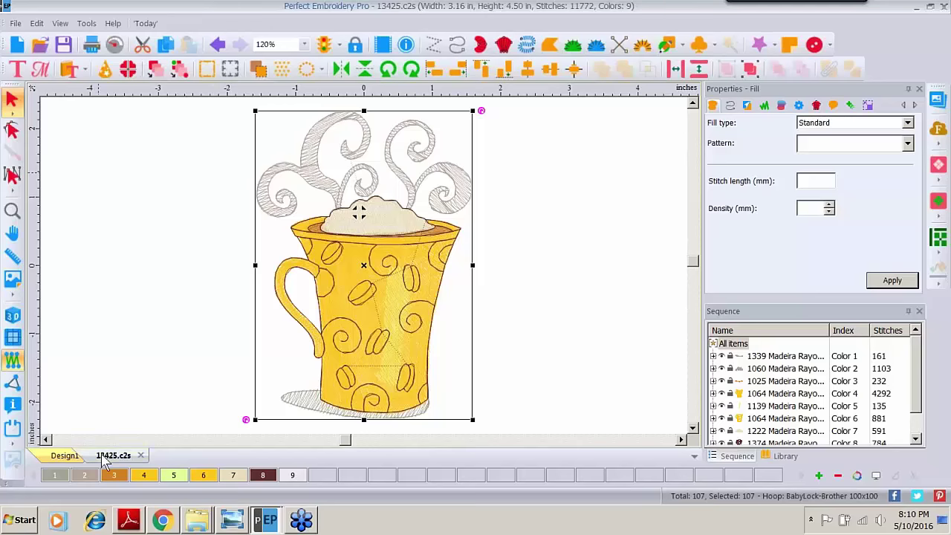
pyautogui.click(140, 455)
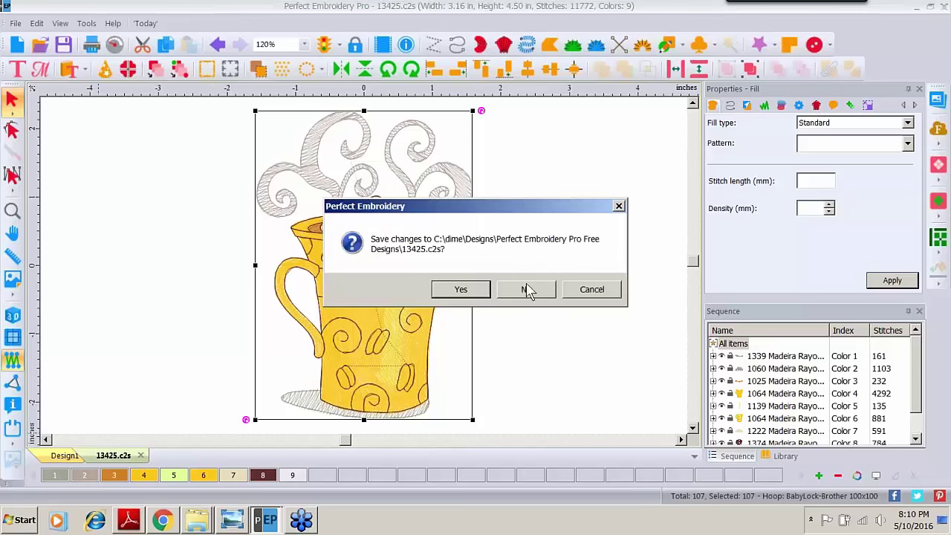
pyautogui.click(527, 289)
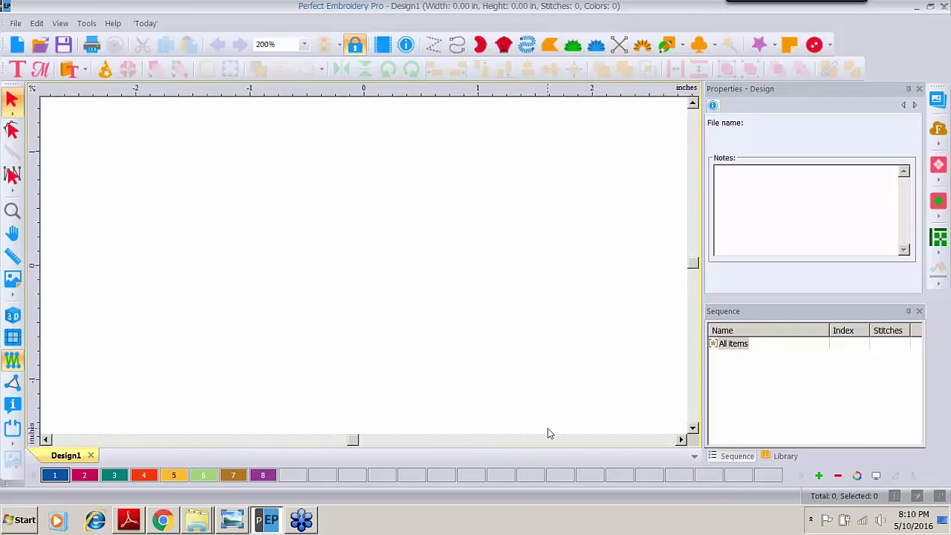
# - Show the contents of the Perfect Embroidery Pro Free Designs library folder and open the scroll design 57635.c2s
pyautogui.click(791, 460)
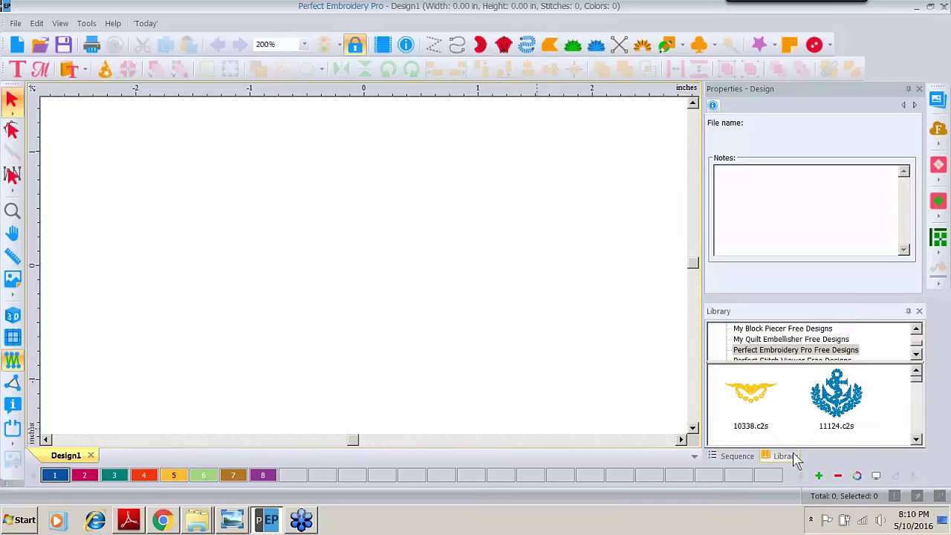
pyautogui.rightClick(793, 403)
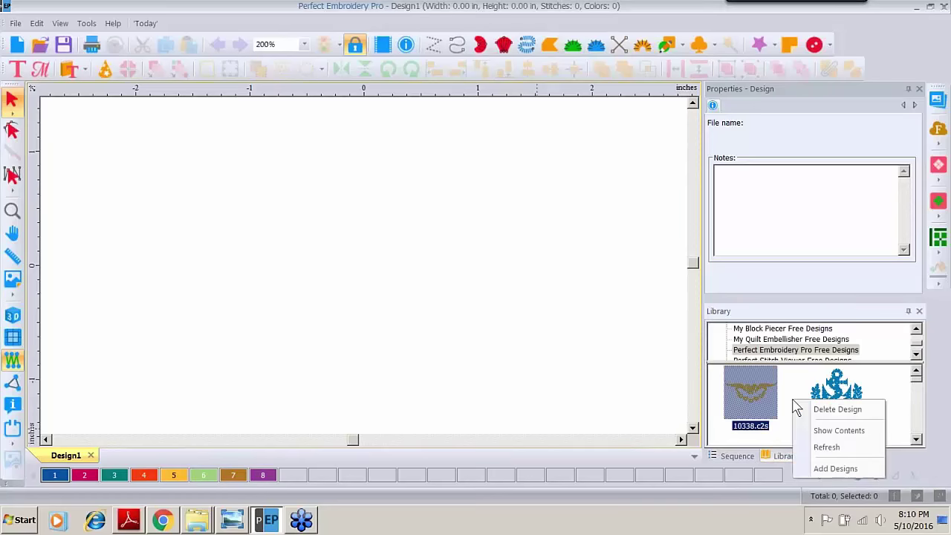
pyautogui.click(820, 432)
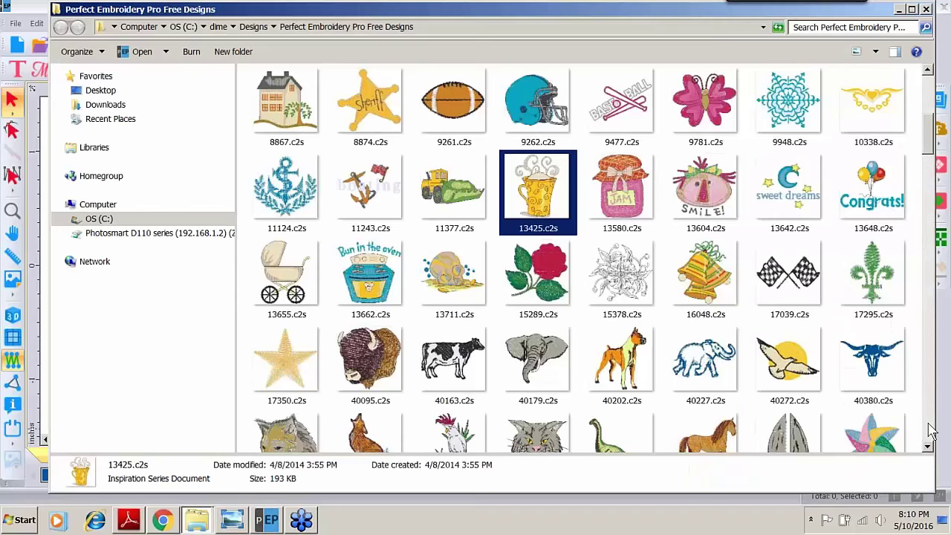
pyautogui.click(932, 432)
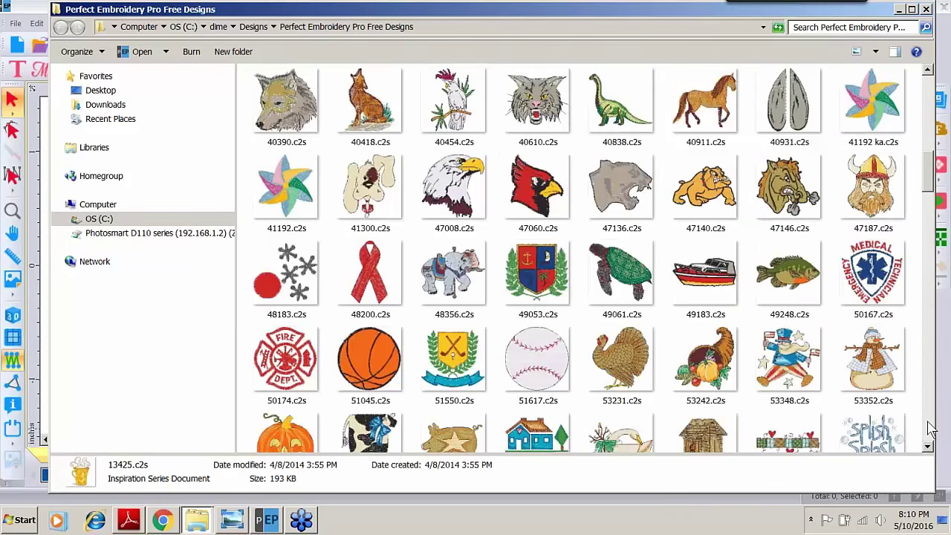
pyautogui.click(932, 429)
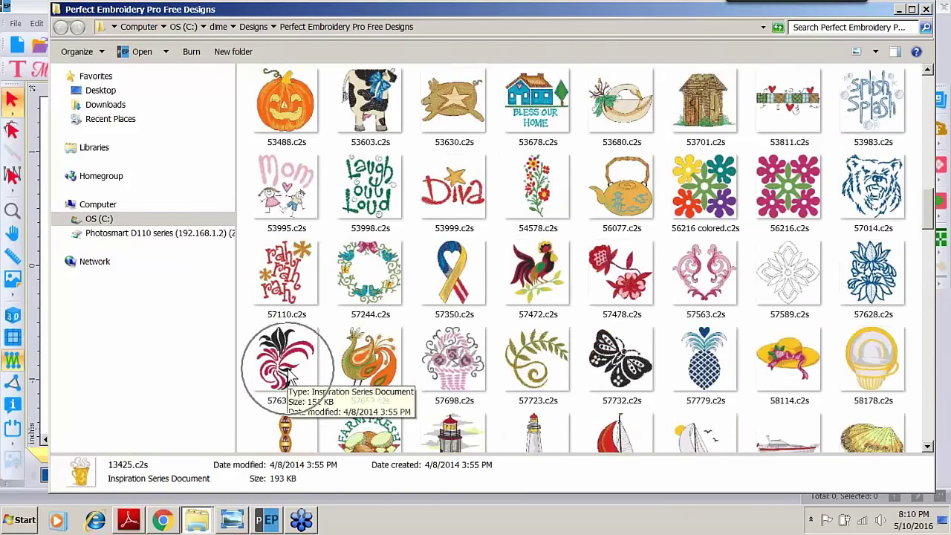
pyautogui.doubleClick(287, 368)
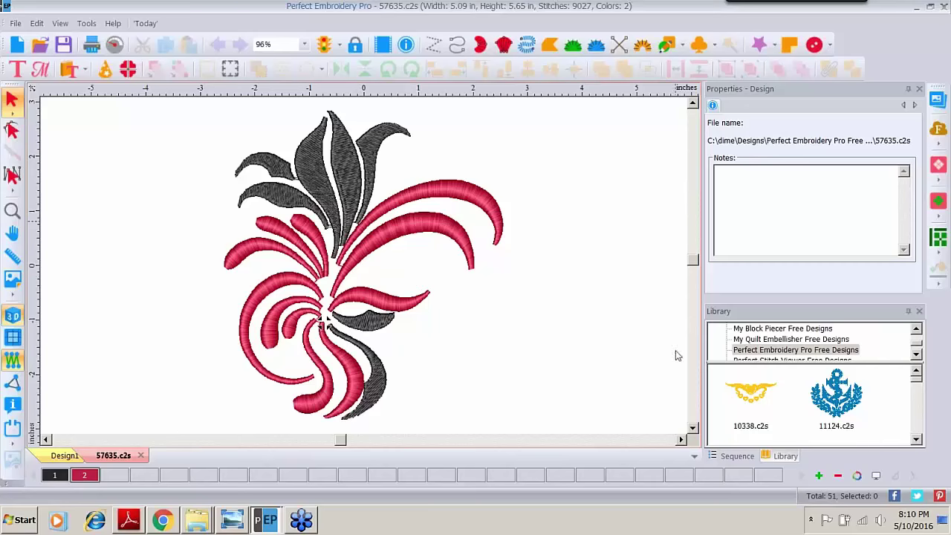
# - Group all items of the scroll design and resize it to a height of 7 in, keeping the aspect ratio and regenerating stitches
pyautogui.click(735, 456)
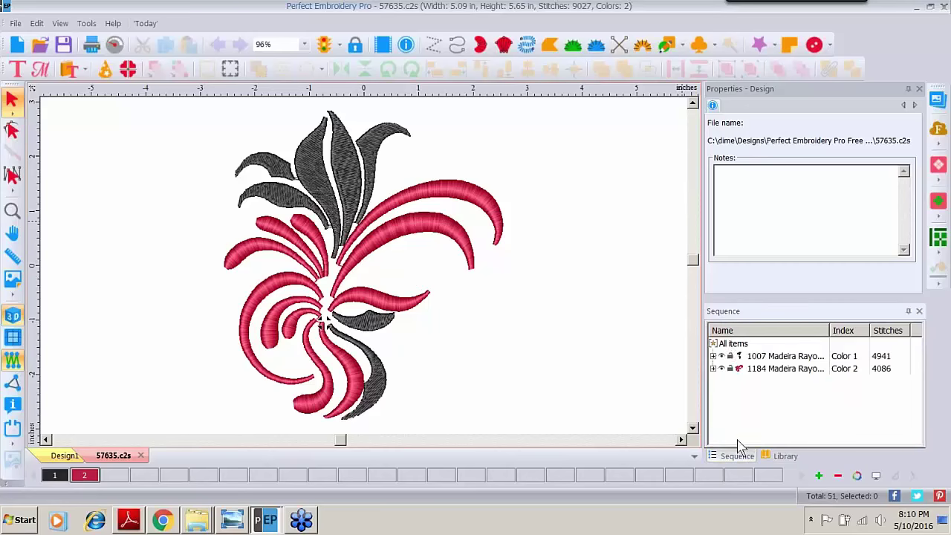
pyautogui.click(732, 344)
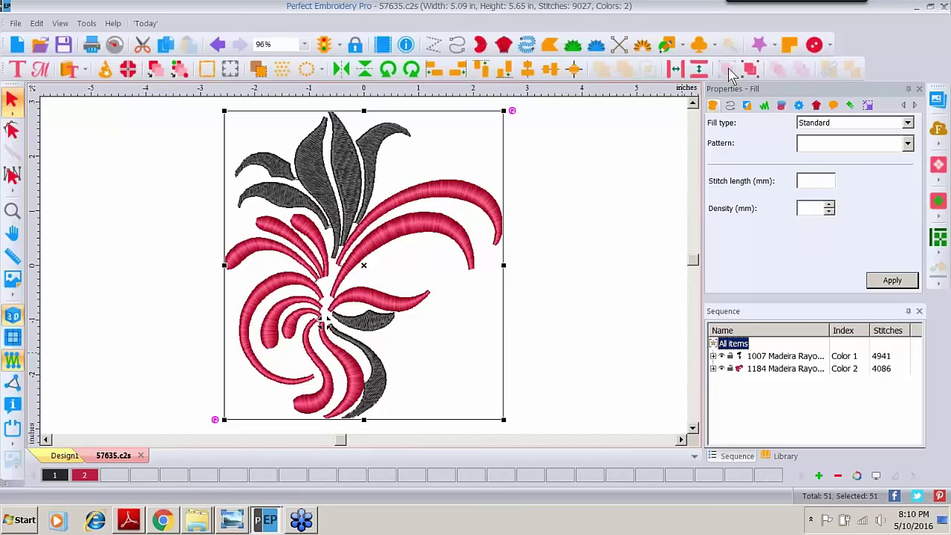
pyautogui.click(867, 105)
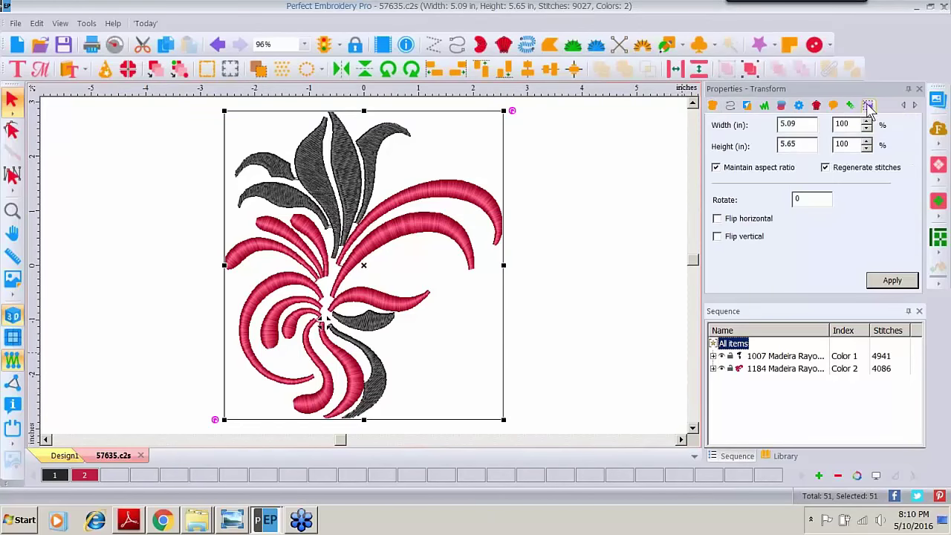
pyautogui.doubleClick(799, 145)
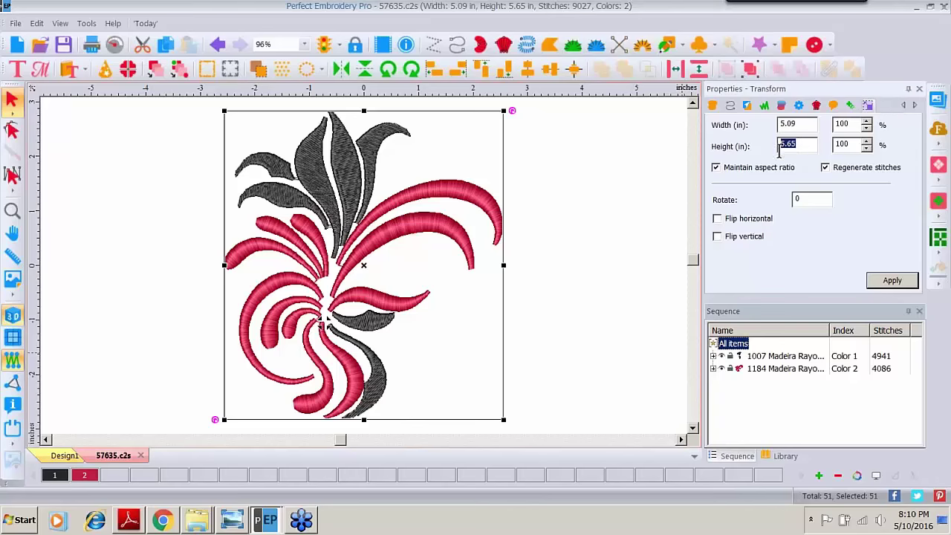
pyautogui.write('7')
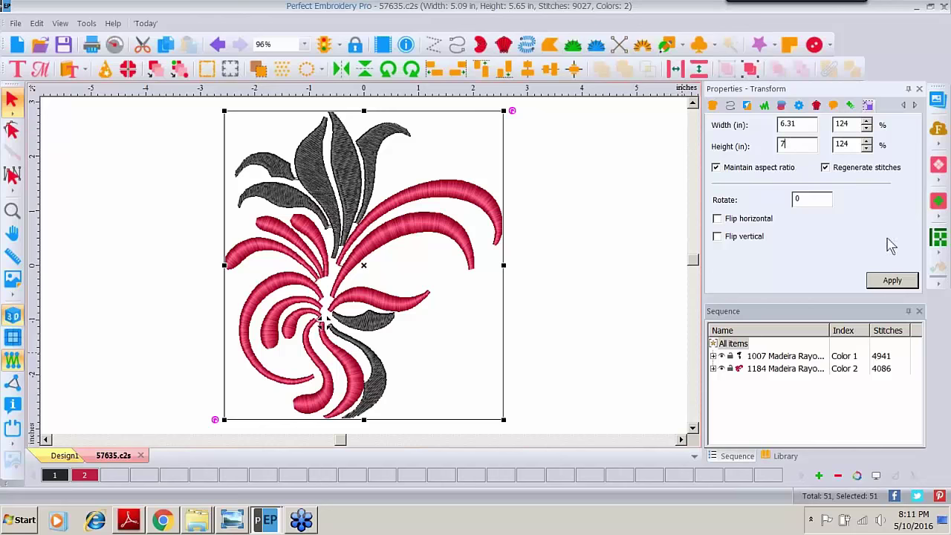
pyautogui.click(887, 282)
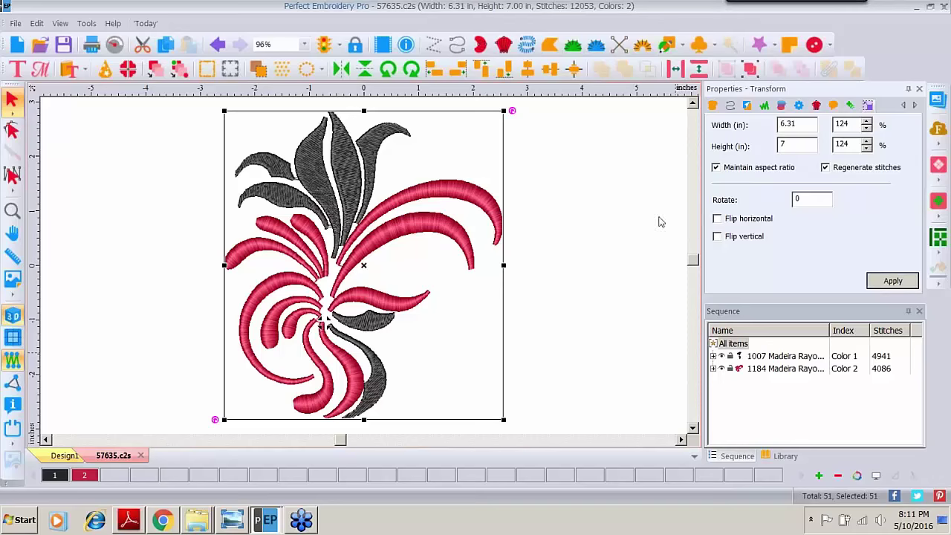
# - Start Split Design on the scroll design and set the hoop to BabyLock-Brother 130x180
pyautogui.click(12, 210)
pyautogui.rightClick(436, 325)
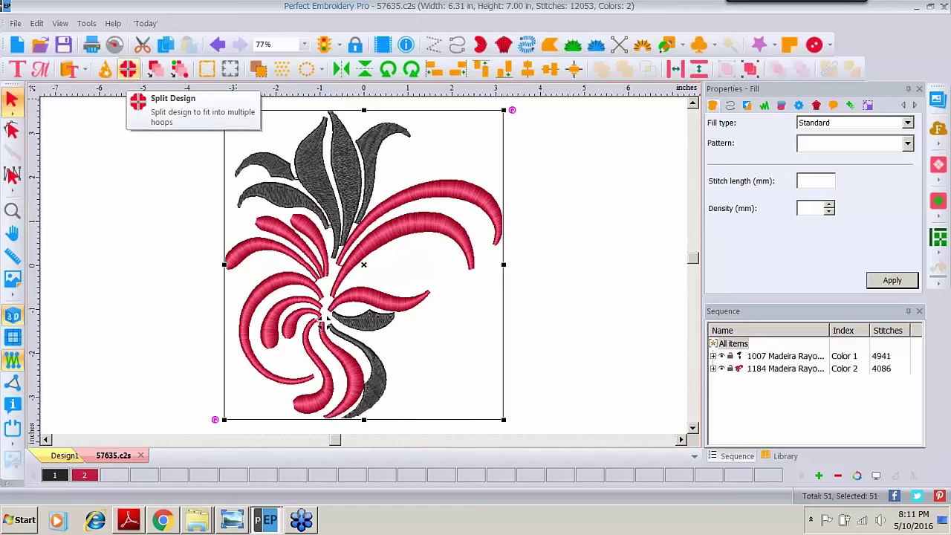
pyautogui.click(129, 70)
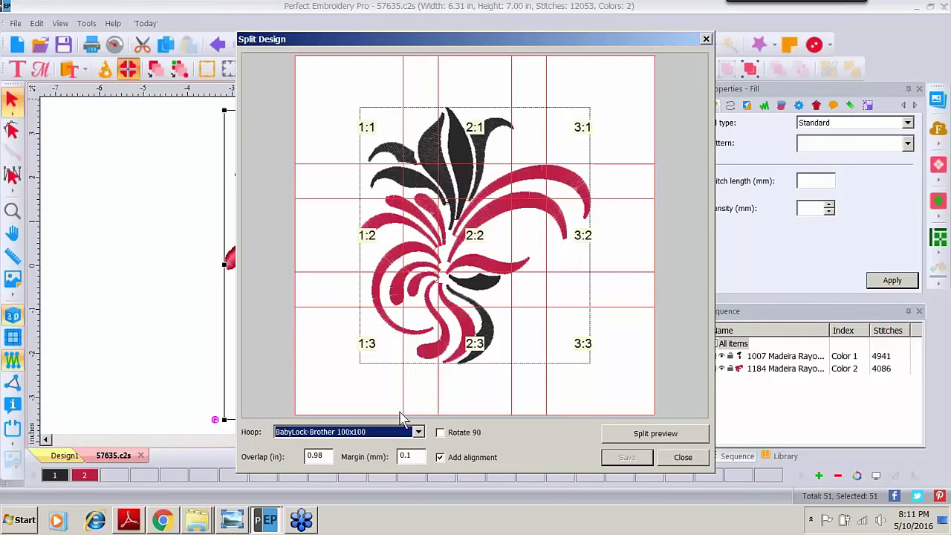
pyautogui.click(359, 444)
pyautogui.click(418, 432)
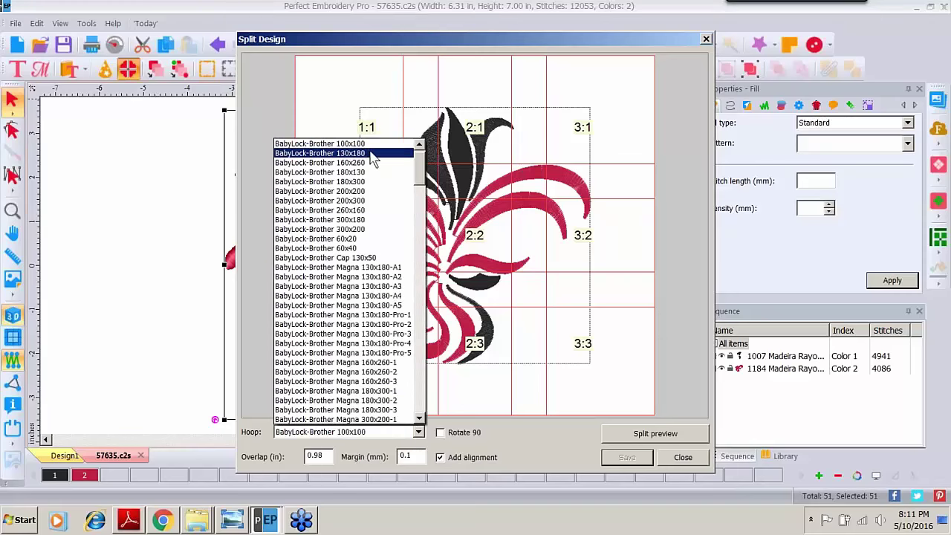
pyautogui.click(370, 154)
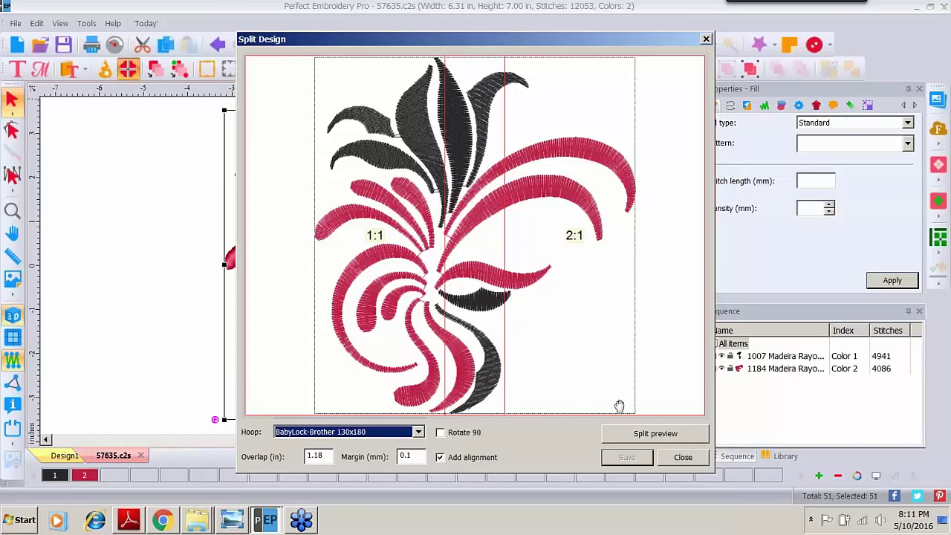
# - Preview the split and examine sections 1:1 and 2:1 for elements cut between the two hoopings
pyautogui.click(627, 435)
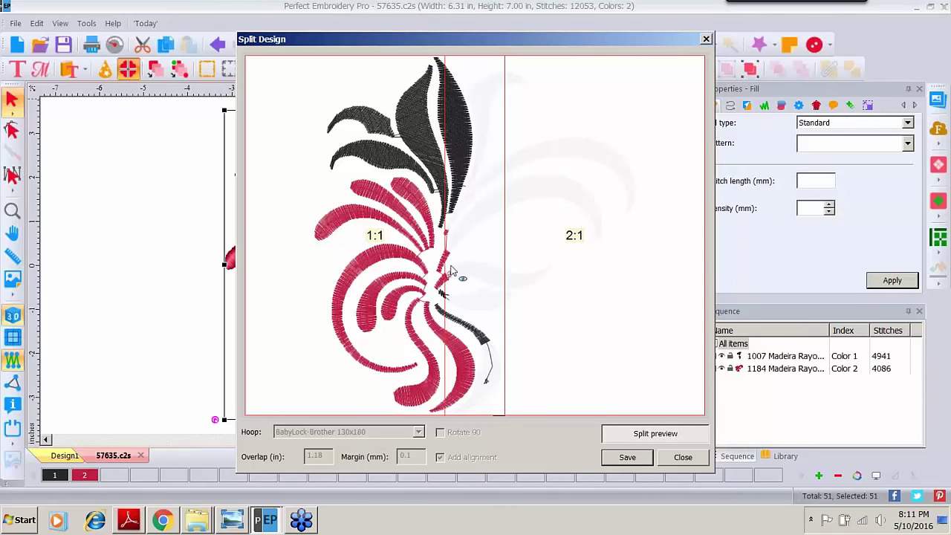
pyautogui.click(592, 240)
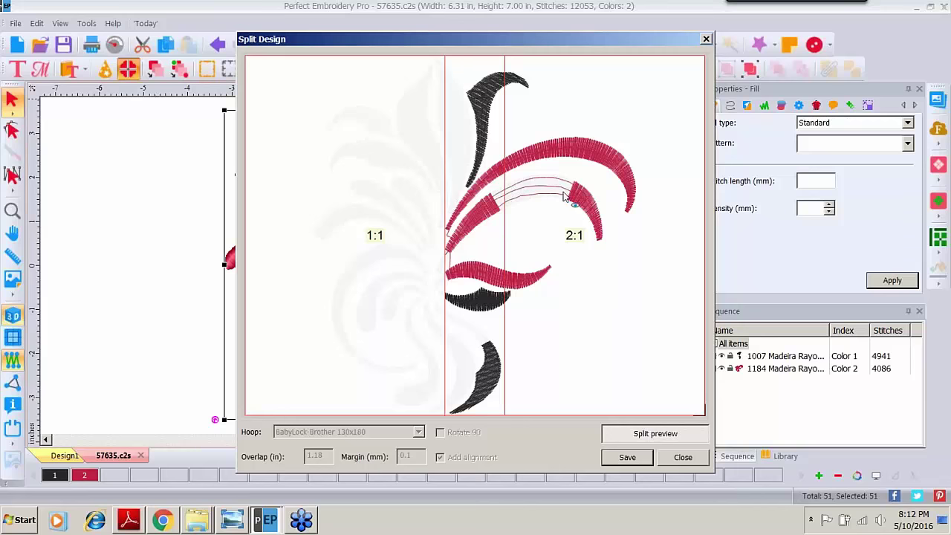
pyautogui.click(377, 246)
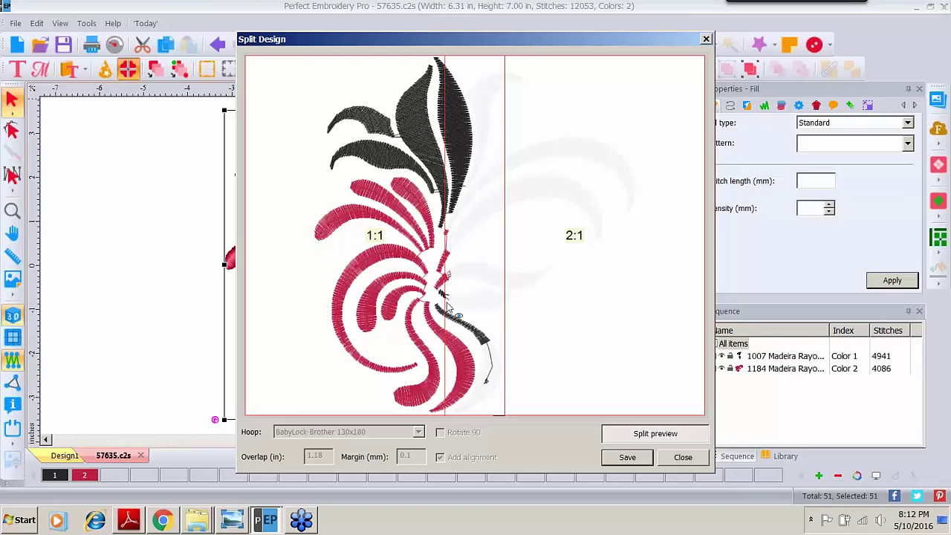
pyautogui.click(619, 438)
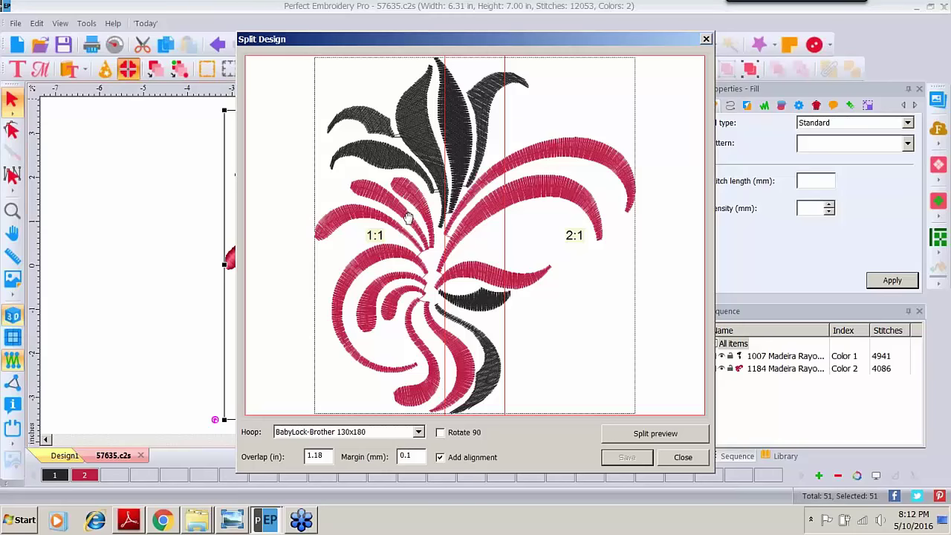
# - Shift the scroll design slightly to the right across the hoop overlap and check sections 1:1 and 2:1 in the split preview
pyautogui.moveTo(407, 217); pyautogui.dragTo(438, 276)
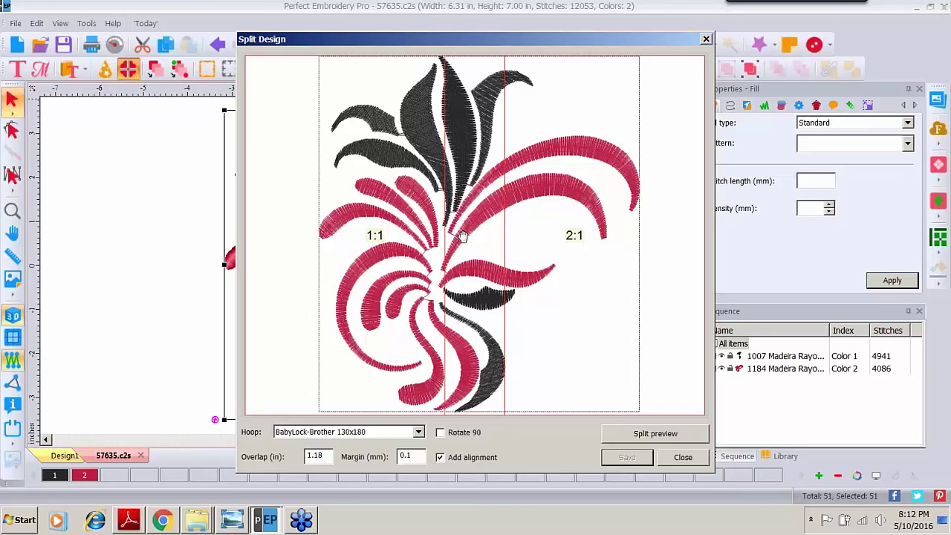
pyautogui.moveTo(462, 236); pyautogui.dragTo(467, 239)
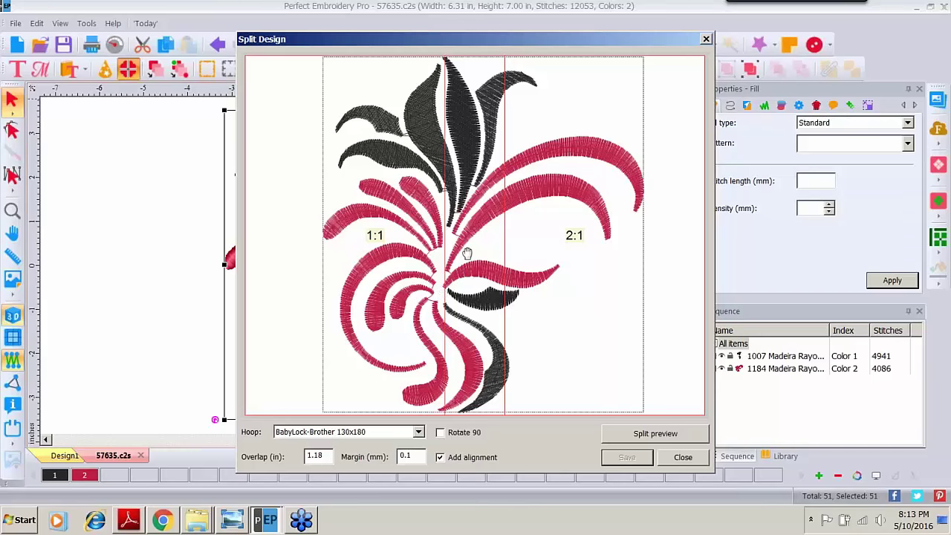
pyautogui.moveTo(467, 254); pyautogui.dragTo(468, 253)
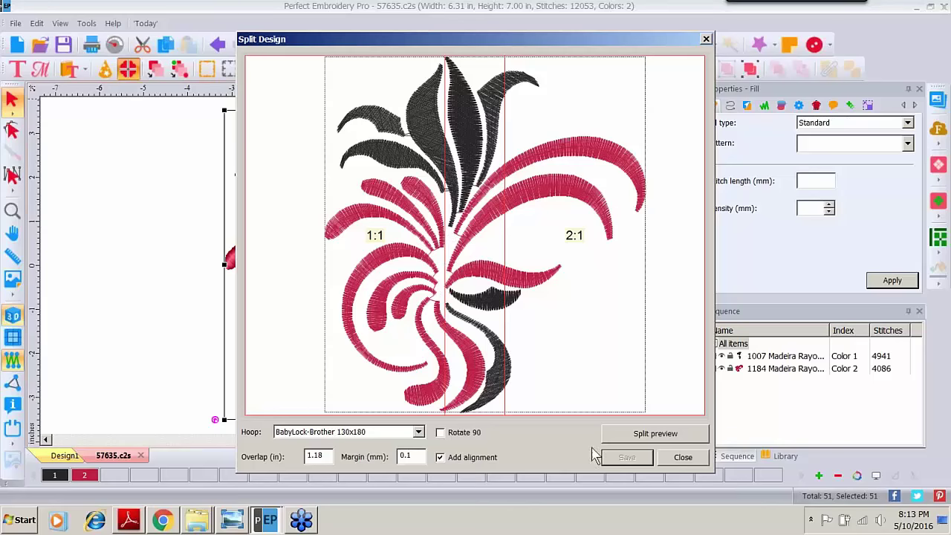
pyautogui.click(628, 438)
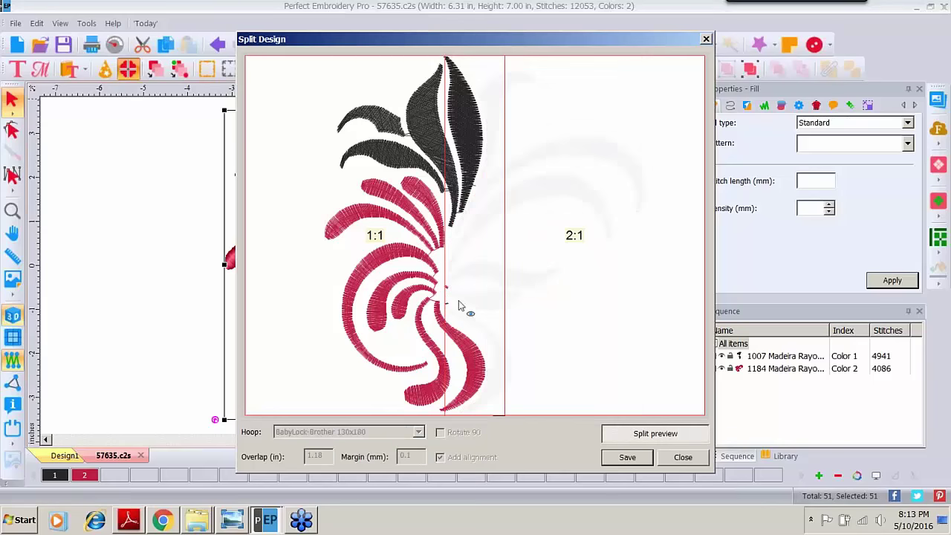
pyautogui.click(562, 199)
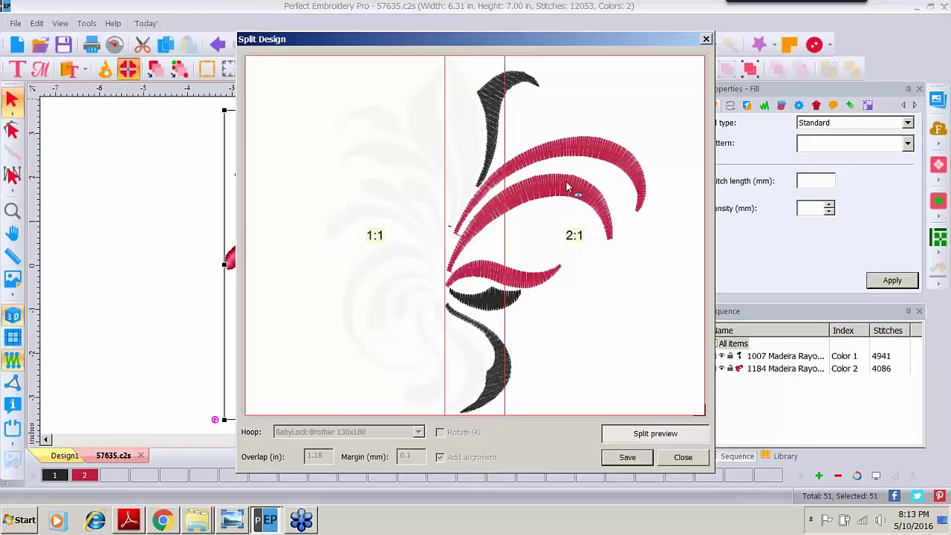
pyautogui.click(631, 435)
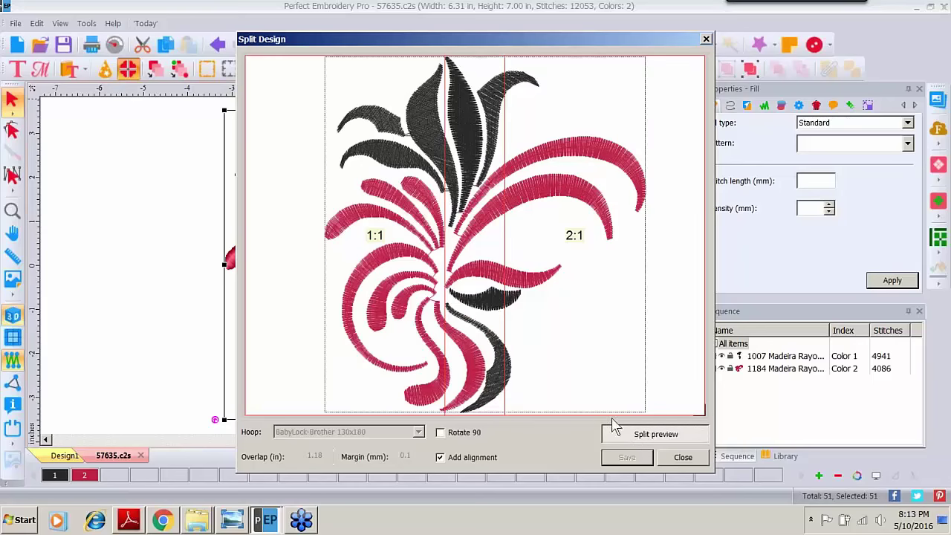
# - Nudge the scroll design a little farther right and preview how sections 2:1 and 1:1 divide its elements
pyautogui.moveTo(493, 241); pyautogui.dragTo(496, 241)
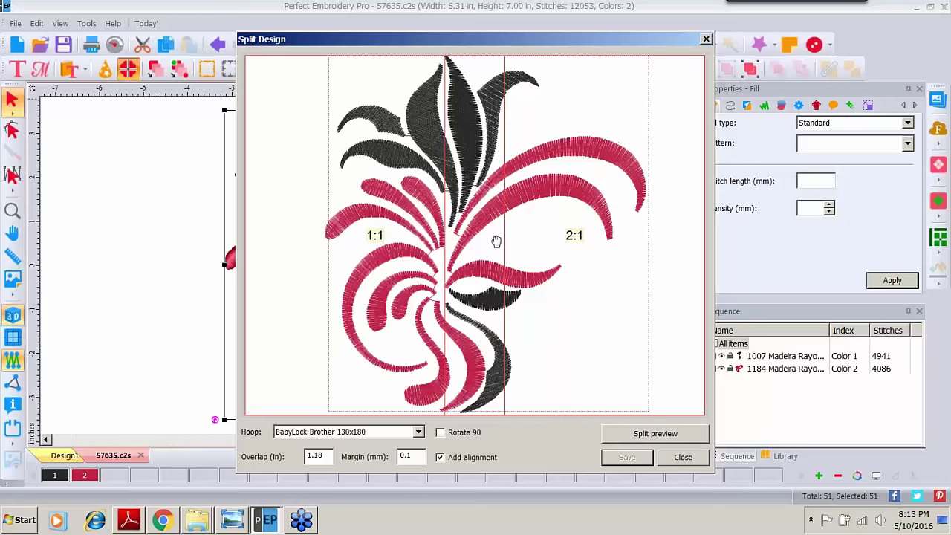
pyautogui.click(658, 434)
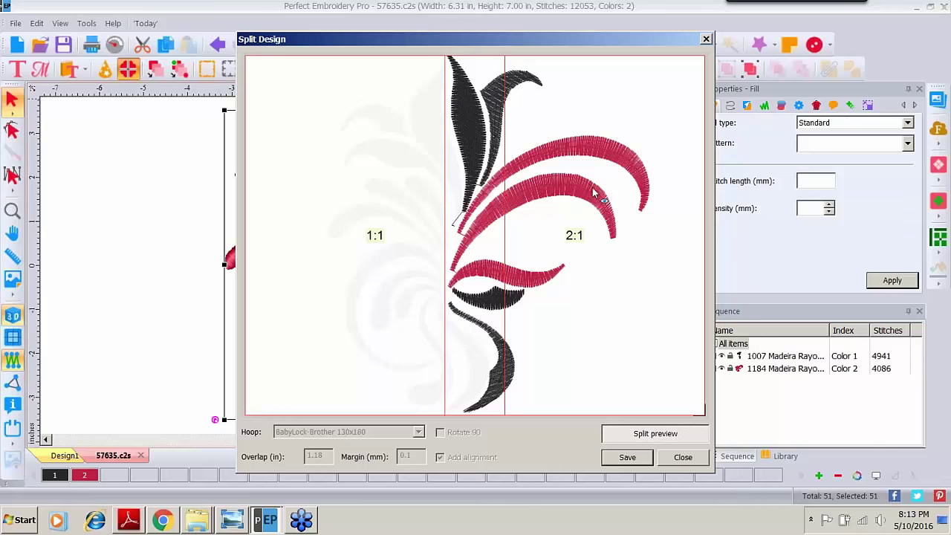
pyautogui.click(317, 209)
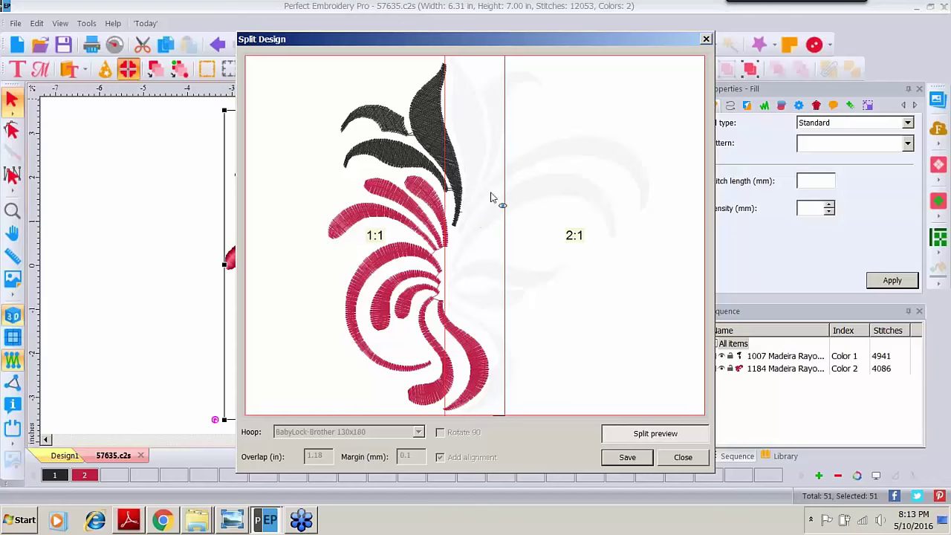
# - Save the split scroll design in the 0 May Split Designs folder as red swirl, in Inspiration Series (C2S) format
pyautogui.click(627, 458)
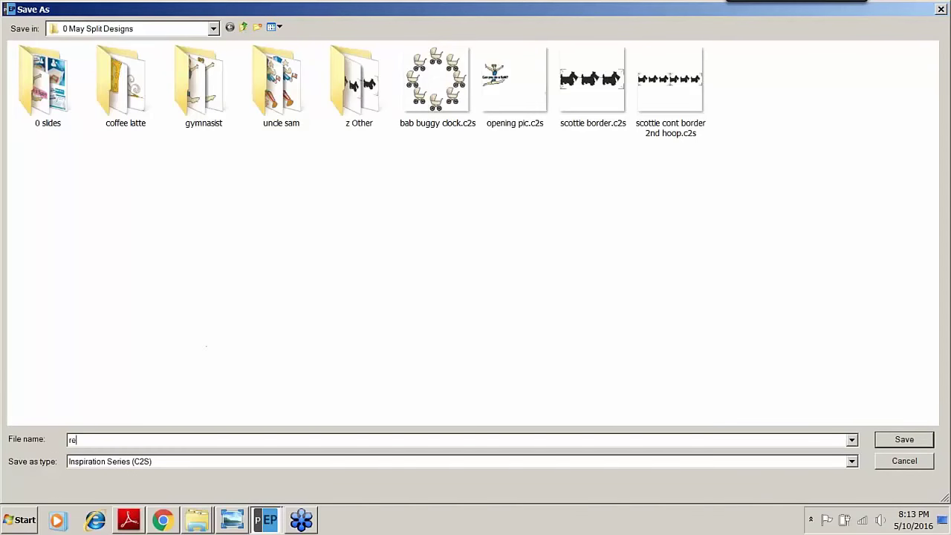
pyautogui.write('red w')
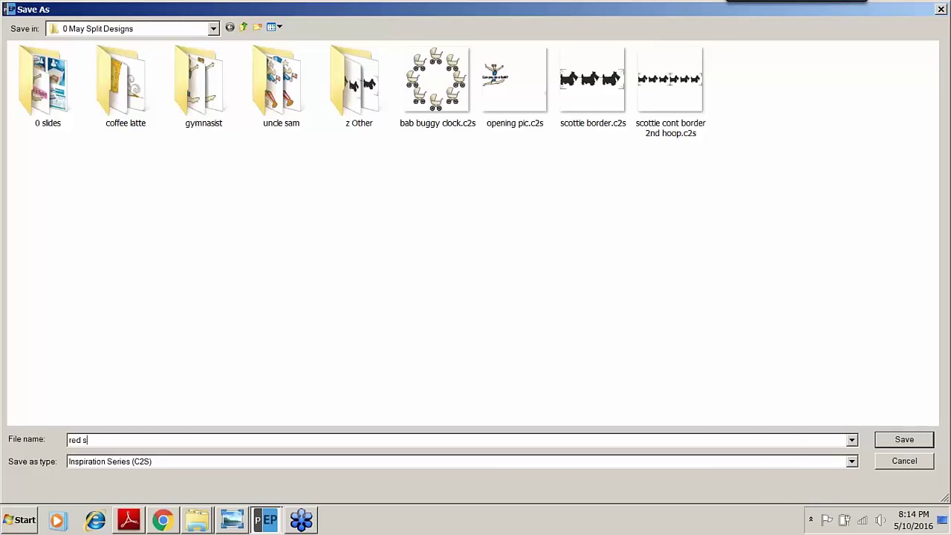
pyautogui.write('wirl')
pyautogui.press('Return')
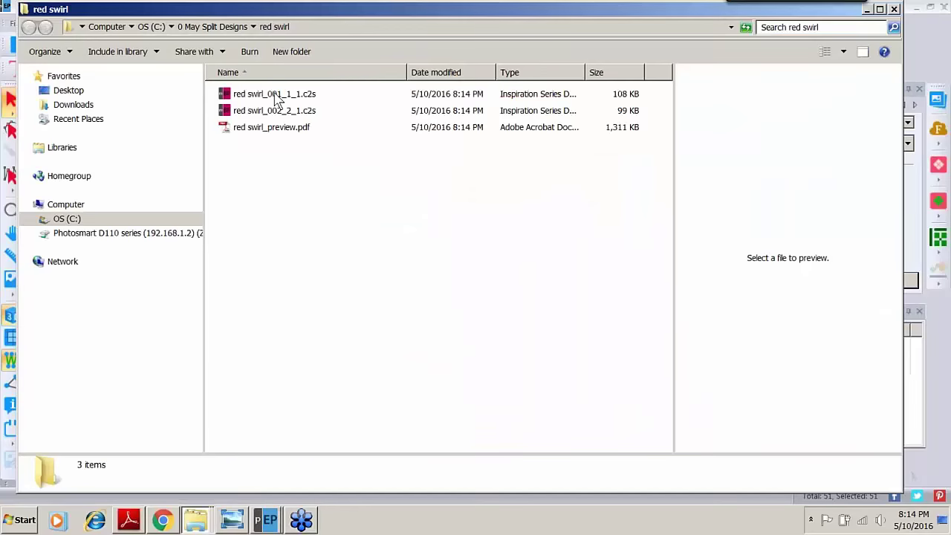
# - Examine the previews of red swirl_001_1_1.c2s and red swirl_002_2_1.c2s, including their alignment marks
pyautogui.click(275, 95)
pyautogui.click(280, 111)
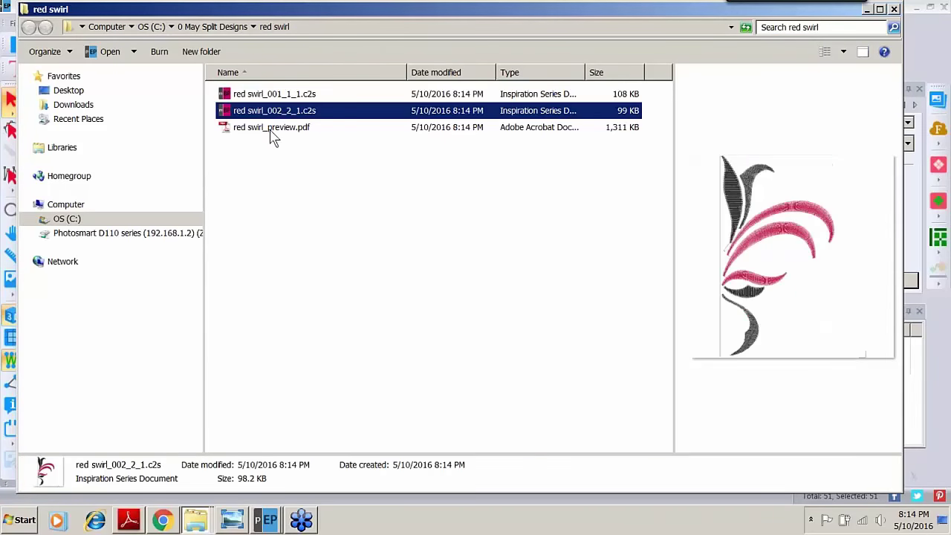
pyautogui.click(282, 96)
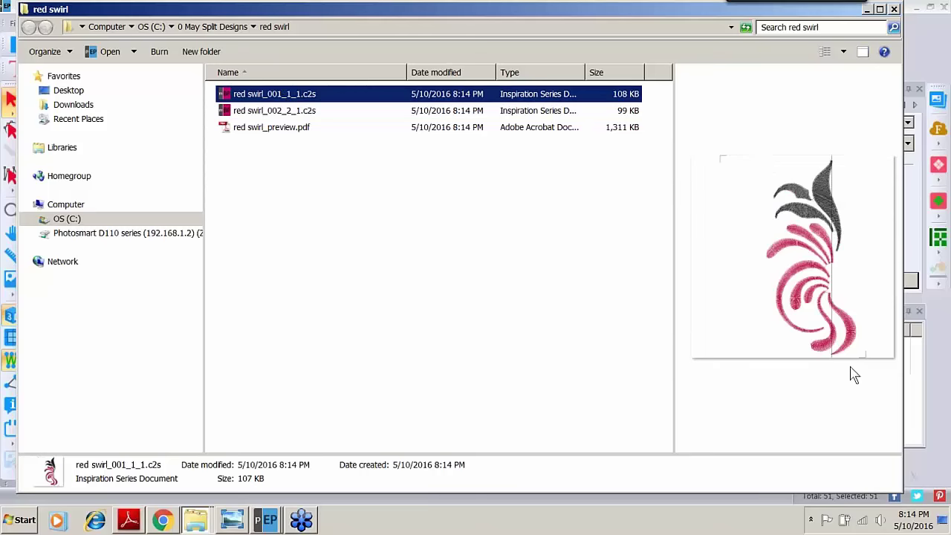
# - Leave the red swirl folder and Split Design, and close the scroll design 57635.c2s without saving its changes
pyautogui.click(894, 10)
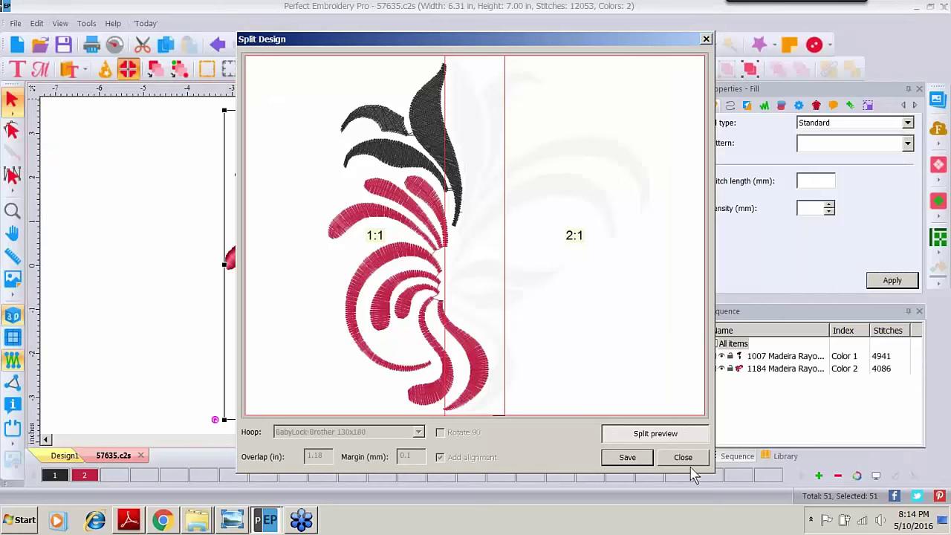
pyautogui.click(681, 457)
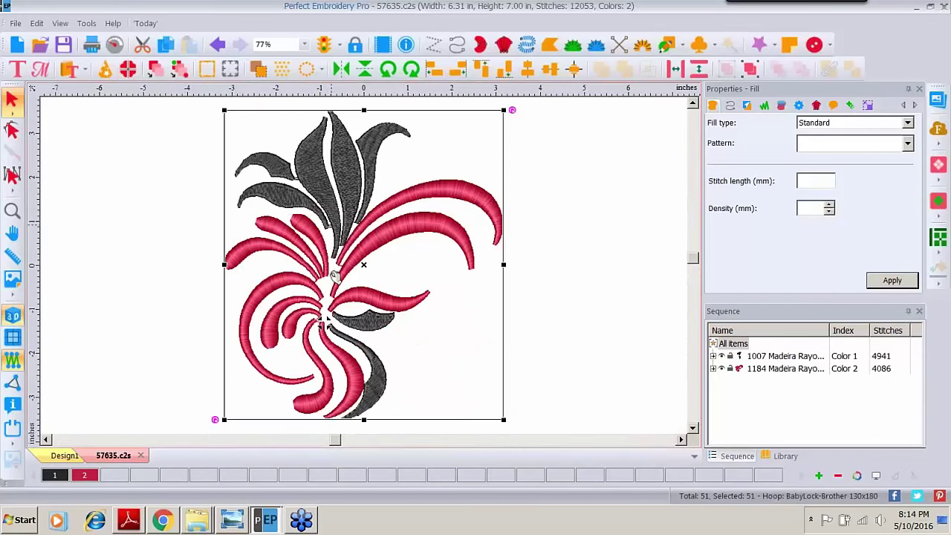
pyautogui.click(140, 455)
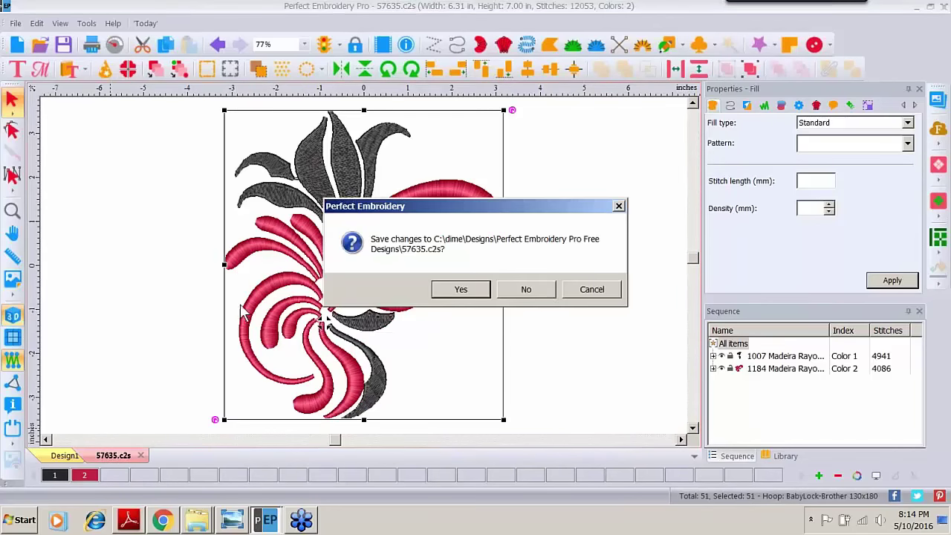
pyautogui.click(536, 289)
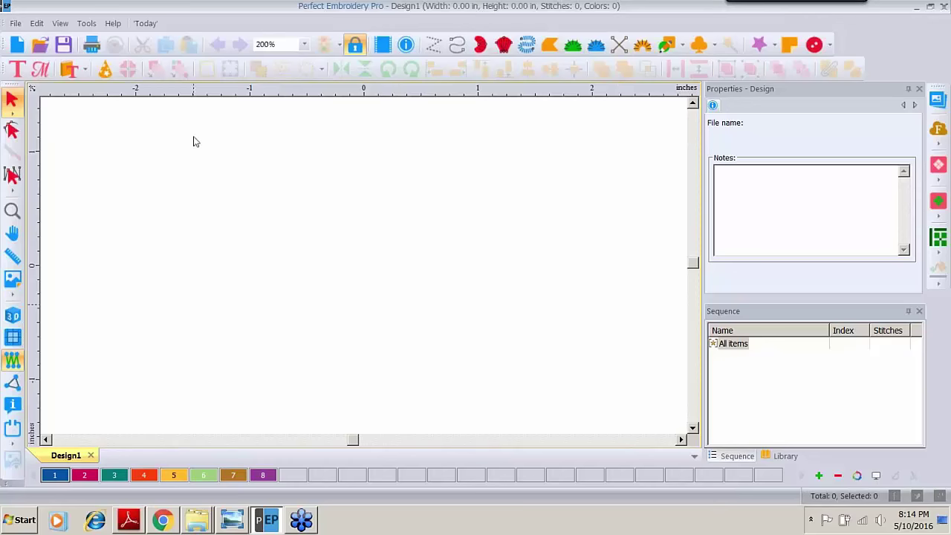
# - Show the contents of the Perfect Embroidery Pro Free Designs library folder and open the floral design 57478.c2s
pyautogui.click(781, 456)
pyautogui.rightClick(780, 403)
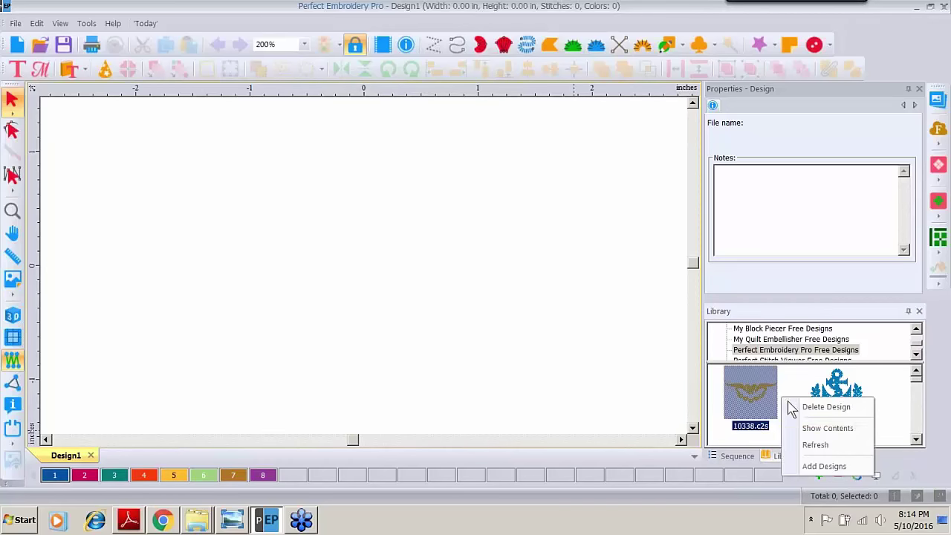
pyautogui.click(824, 437)
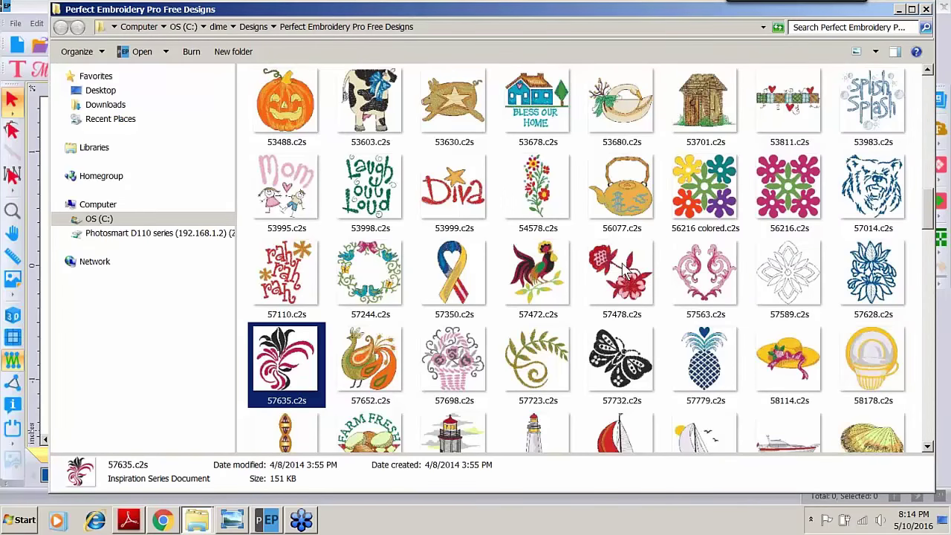
pyautogui.doubleClick(613, 274)
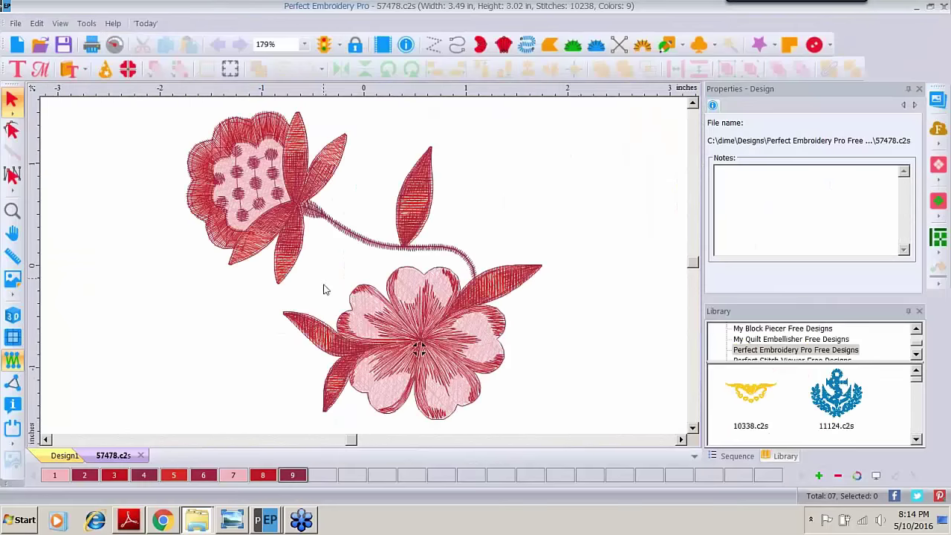
# - Select all items of the floral design and group them into one object
pyautogui.click(734, 455)
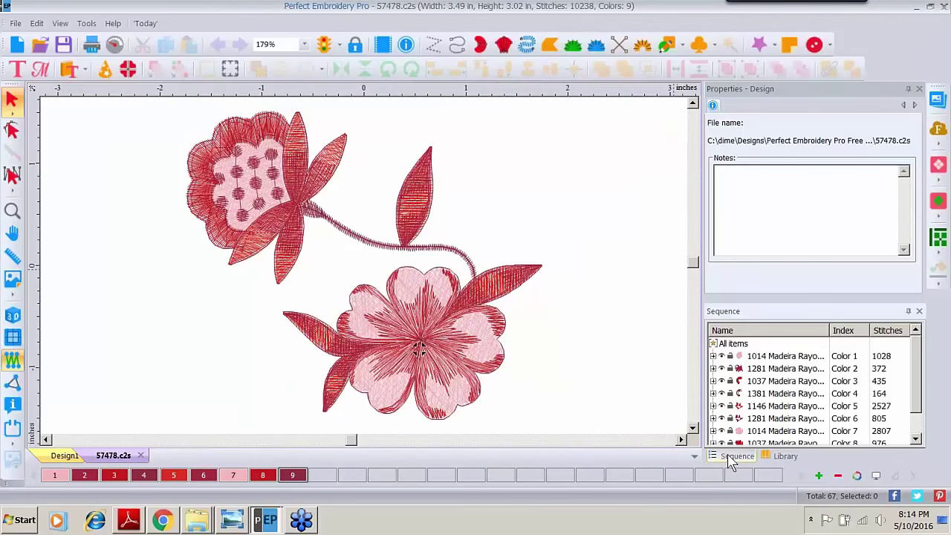
pyautogui.click(732, 343)
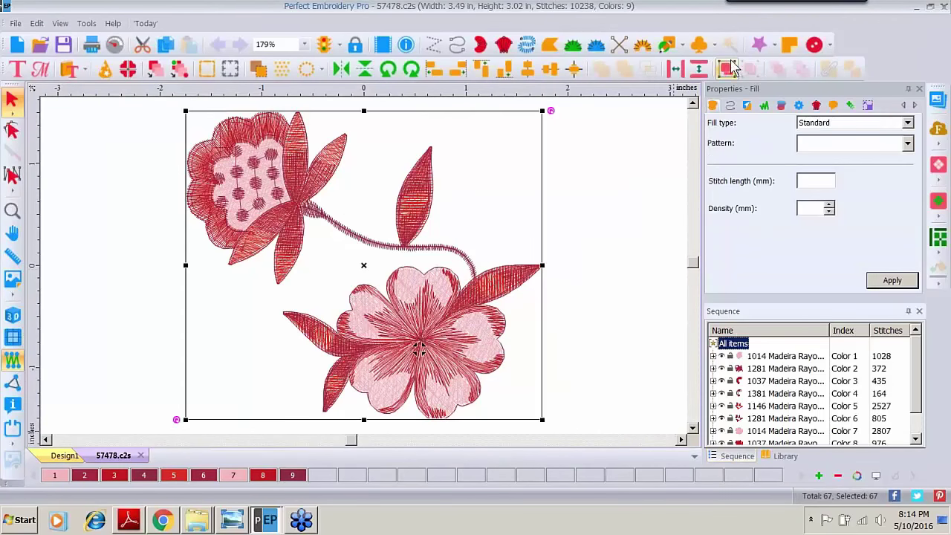
pyautogui.click(726, 70)
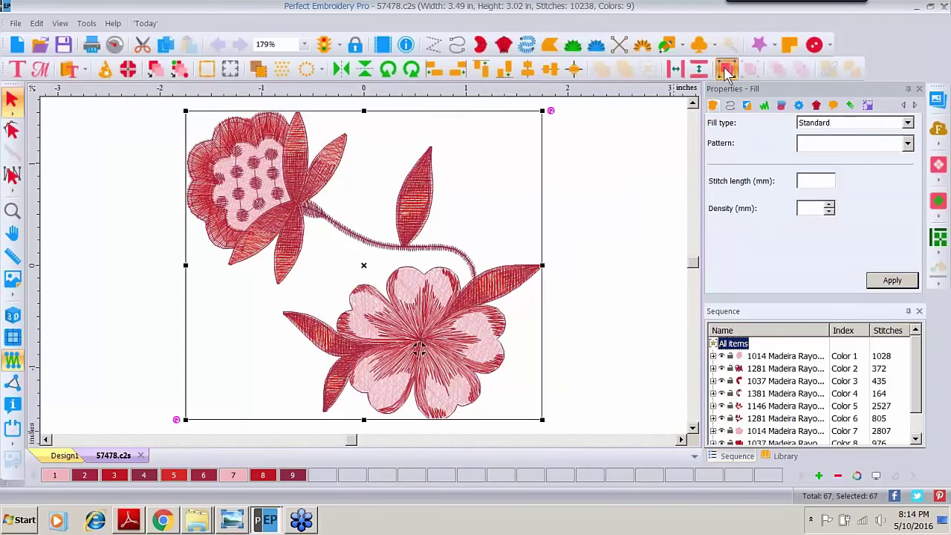
# - Enlarge the grouped floral design to a height of 5.5 inches, maintaining its aspect ratio and regenerating stitches
pyautogui.click(867, 105)
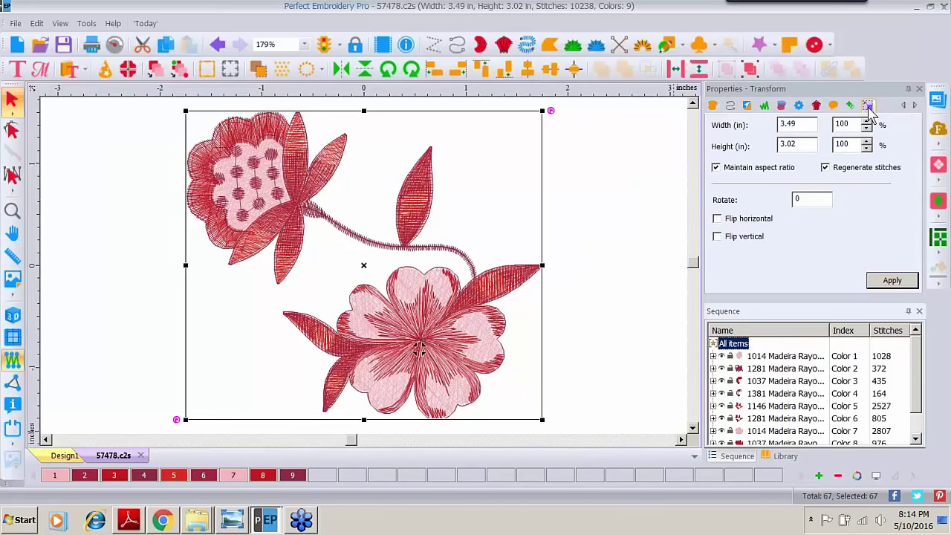
pyautogui.click(808, 149)
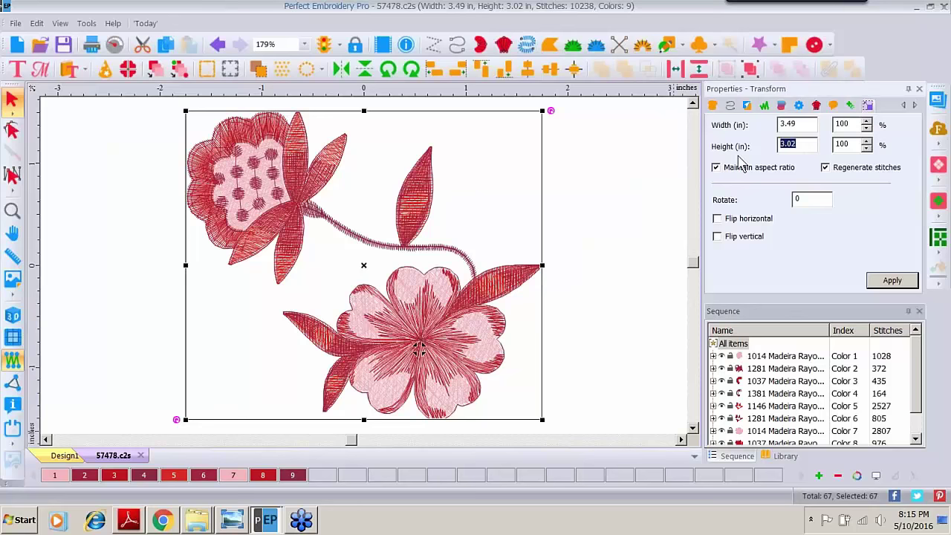
pyautogui.write('5.5')
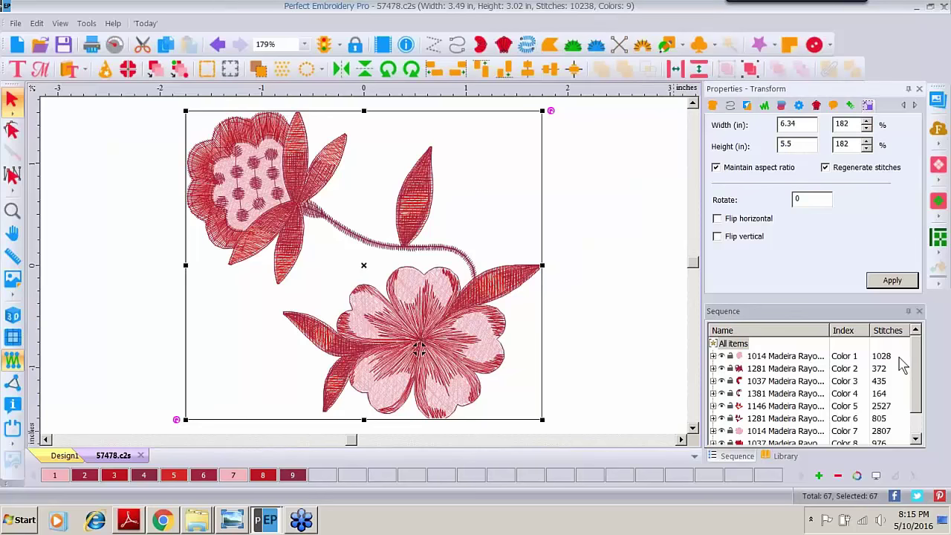
pyautogui.click(886, 281)
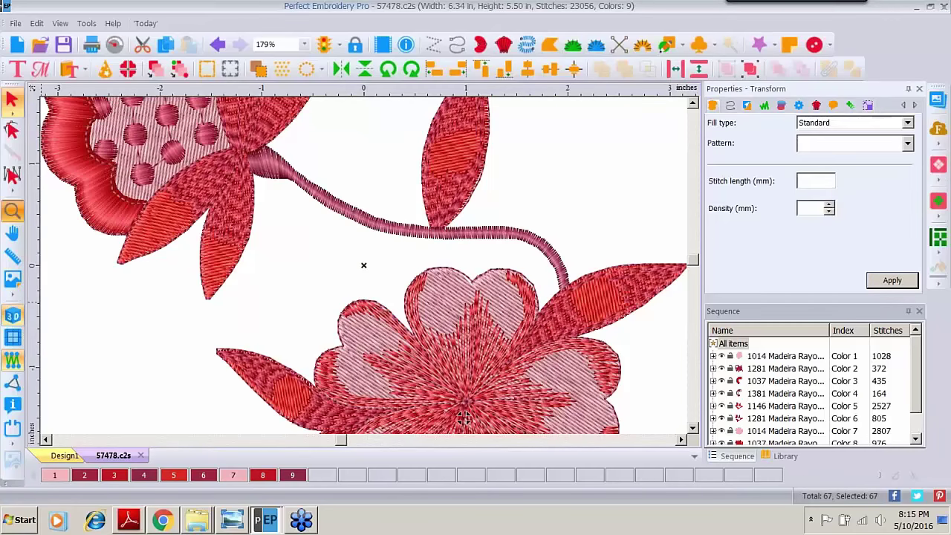
pyautogui.hotkey('ctrl', '0')
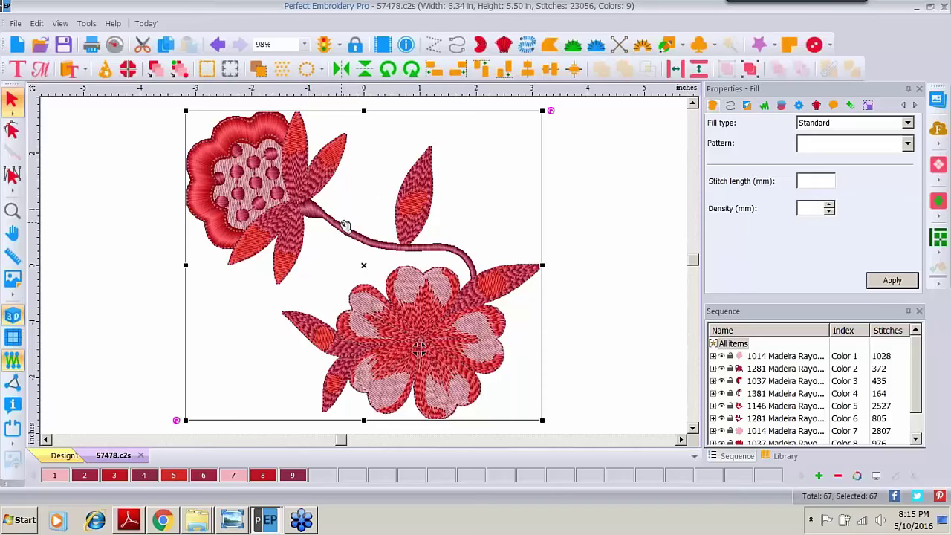
# - Open Split Design for the floral design with the BabyLock-Brother 130x180 hoop and preview hoopings 1:1 and 2:1
pyautogui.click(129, 69)
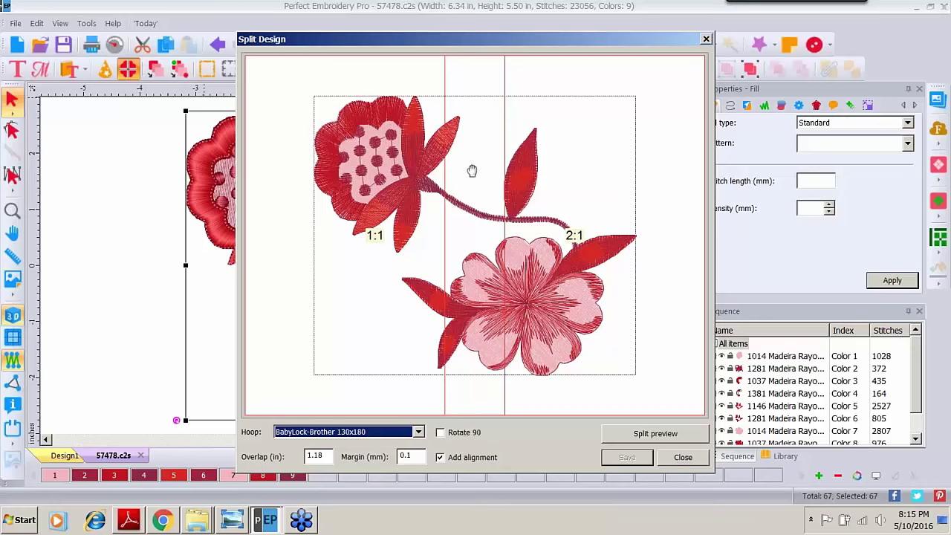
pyautogui.click(637, 436)
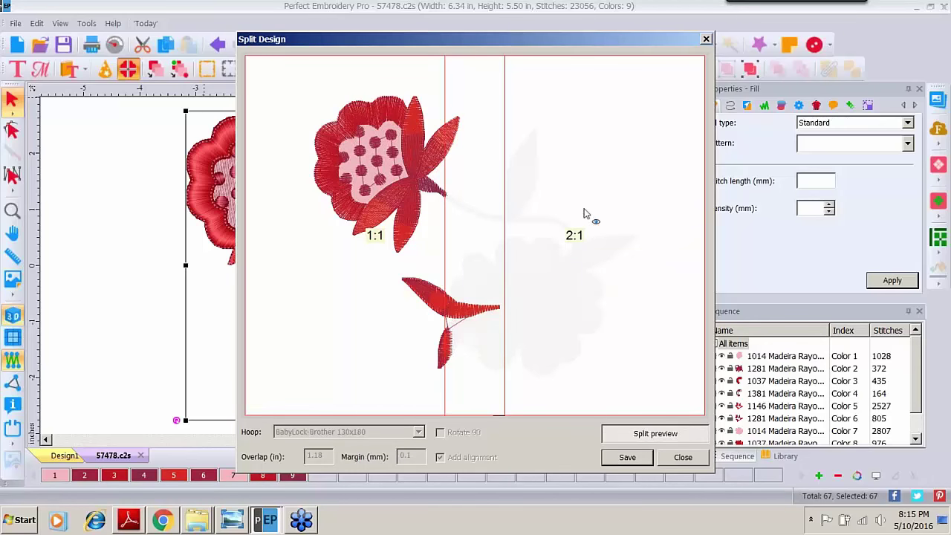
pyautogui.click(609, 193)
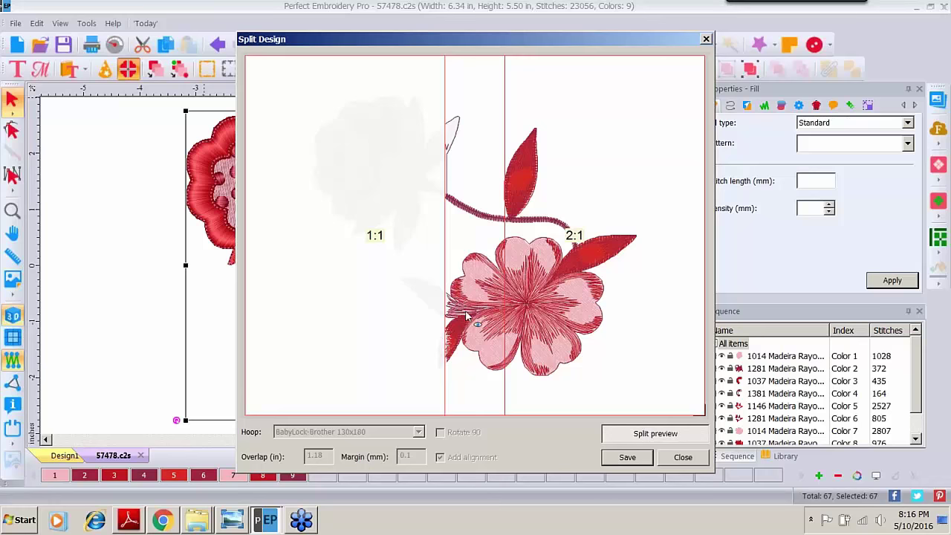
pyautogui.click(624, 435)
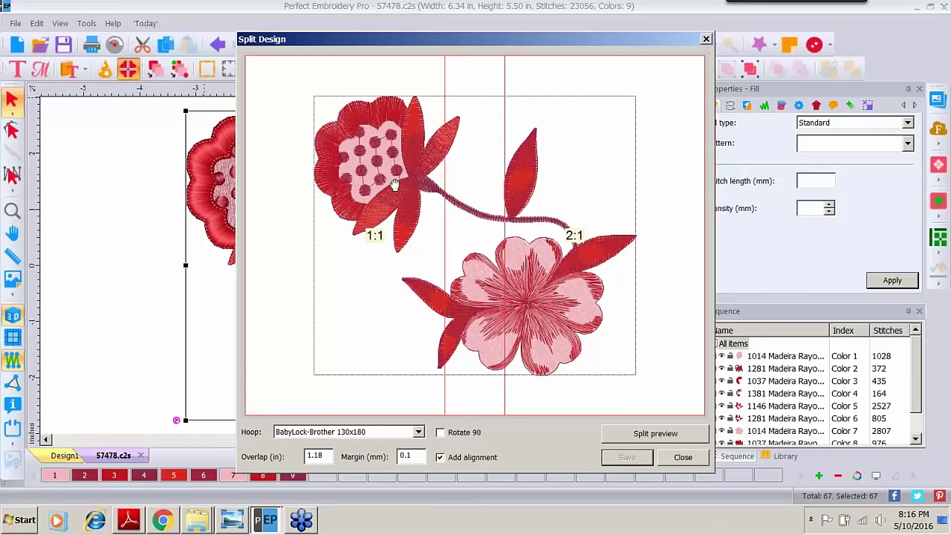
# - Shift the floral design in stages toward hooping 2:1 so the stem and lower flower stitch there, checking the split preview of both hoopings
pyautogui.moveTo(395, 185); pyautogui.dragTo(459, 184)
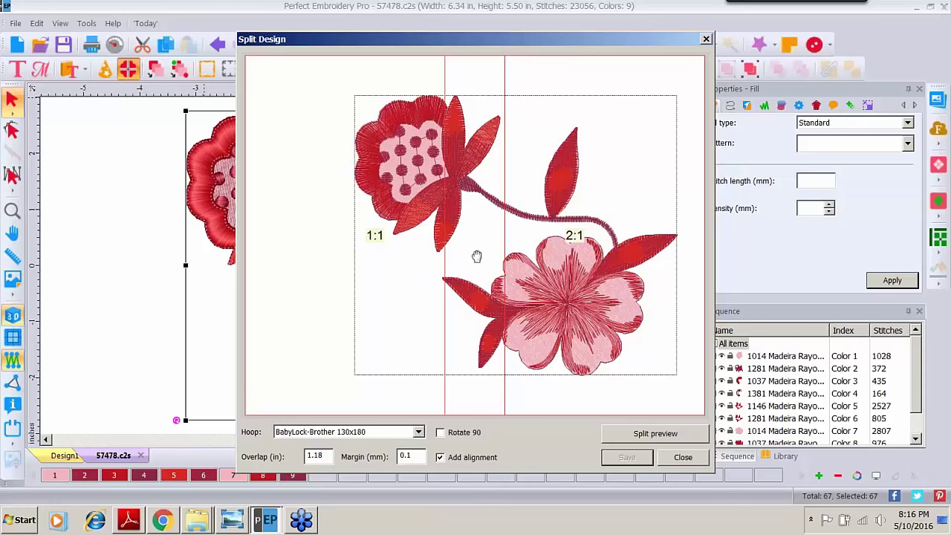
pyautogui.moveTo(476, 256); pyautogui.dragTo(484, 255)
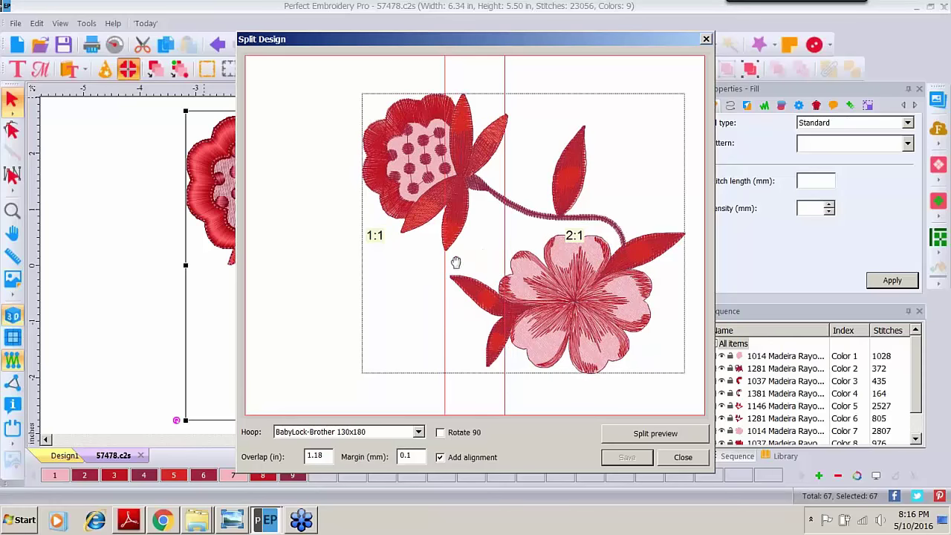
pyautogui.click(655, 435)
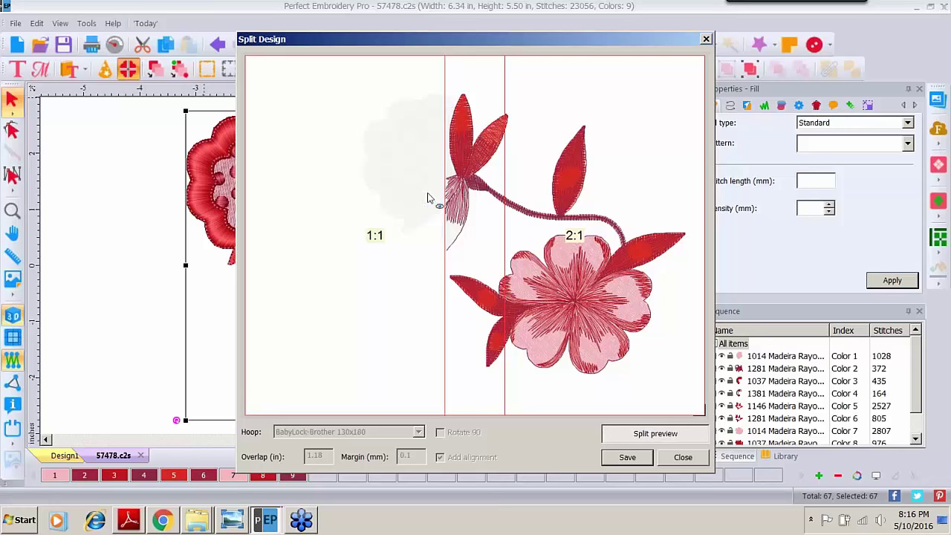
pyautogui.click(623, 434)
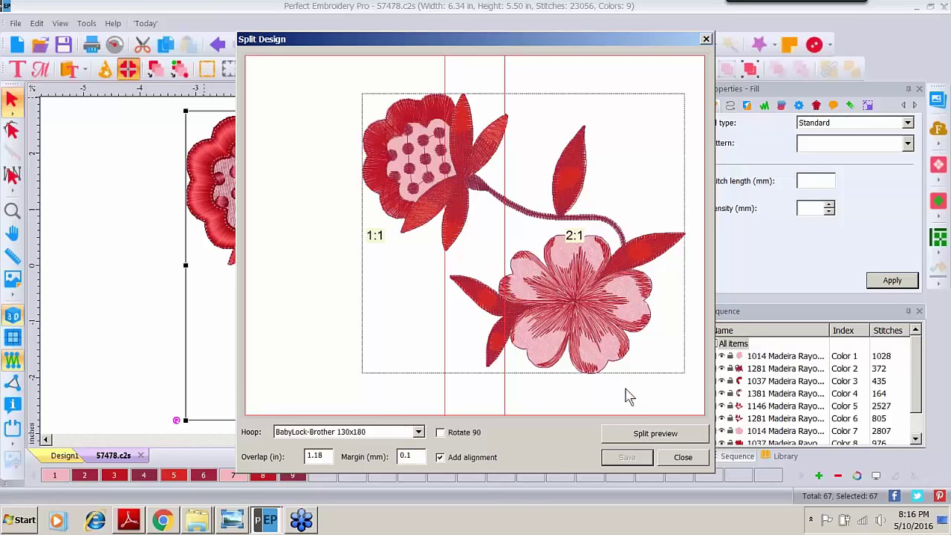
pyautogui.moveTo(468, 222); pyautogui.dragTo(477, 223)
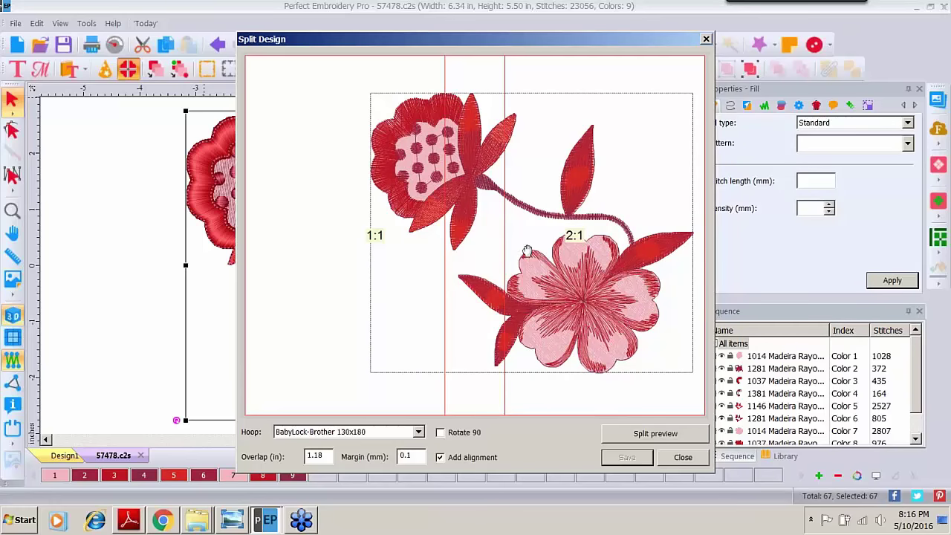
pyautogui.click(635, 437)
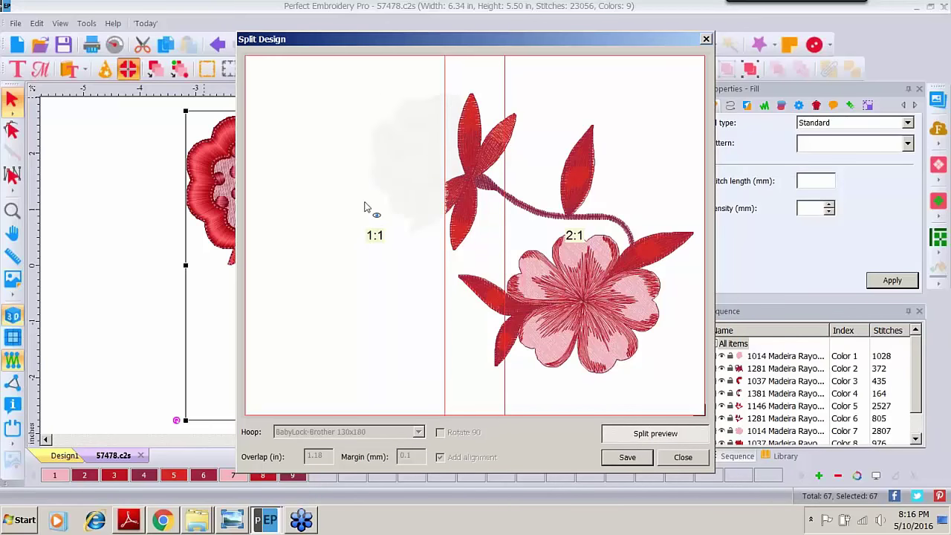
pyautogui.click(410, 158)
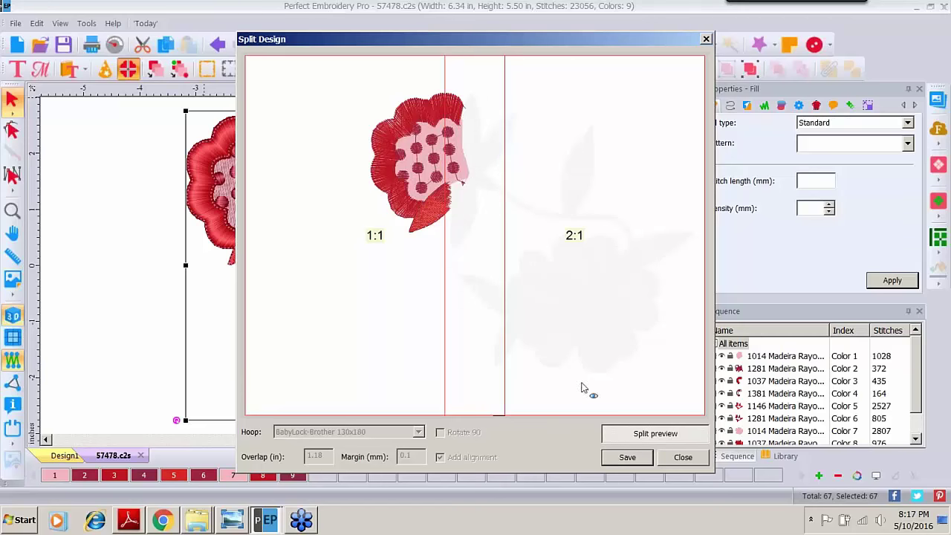
# - Save the split floral design in the 0 May Split Designs folder as red flowers, in Inspiration Series (C2S) format
pyautogui.click(621, 458)
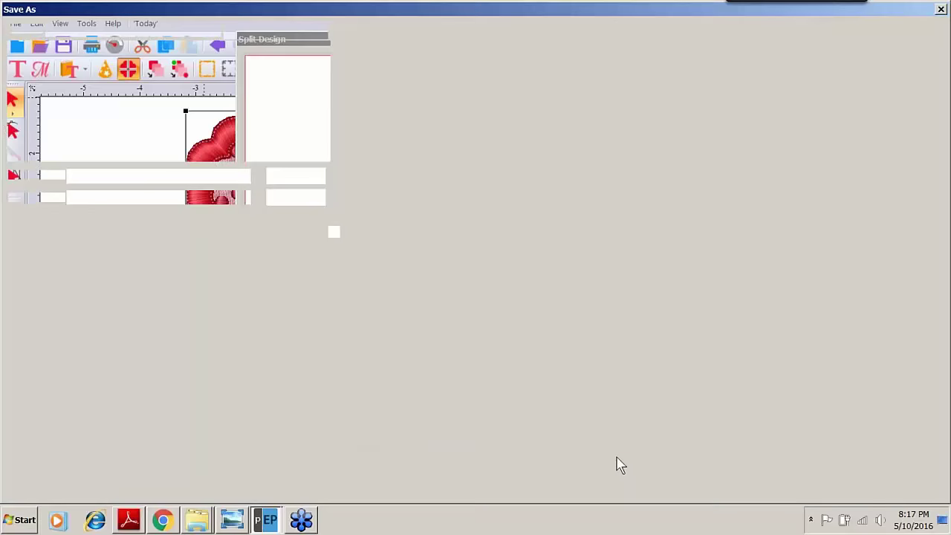
pyautogui.write('re')
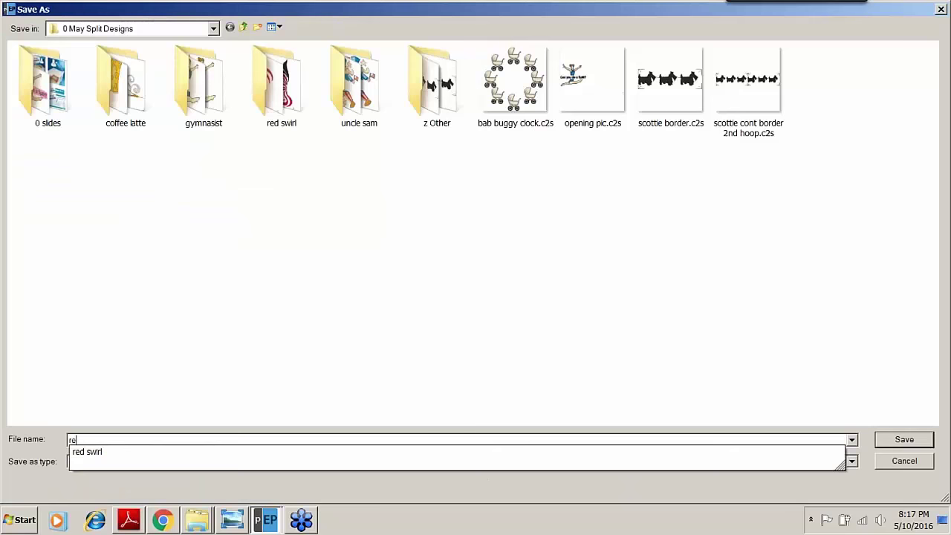
pyautogui.write('d flowers')
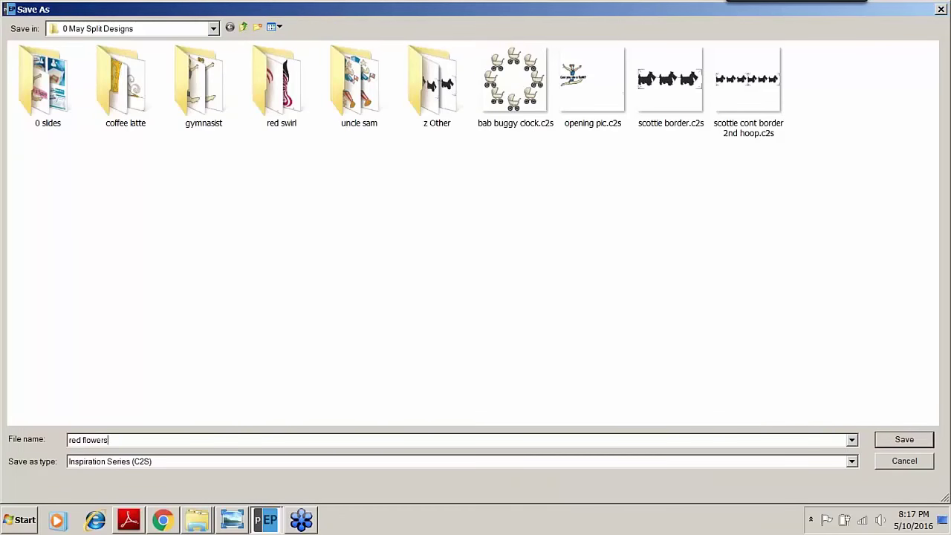
pyautogui.press('Return')
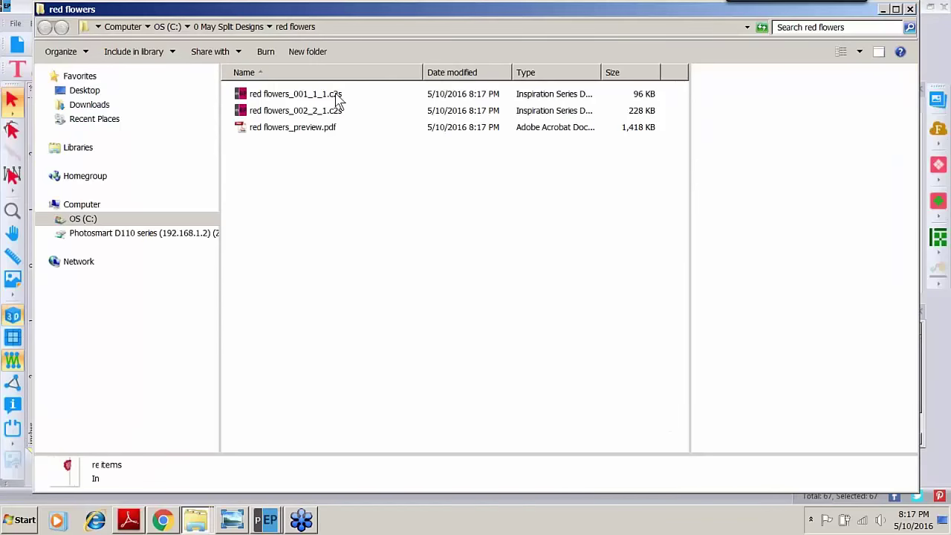
# - Examine the previews of red flowers_001_1_1.c2s and red flowers_002_2_1.c2s, and close their folder
pyautogui.click(336, 100)
pyautogui.click(326, 114)
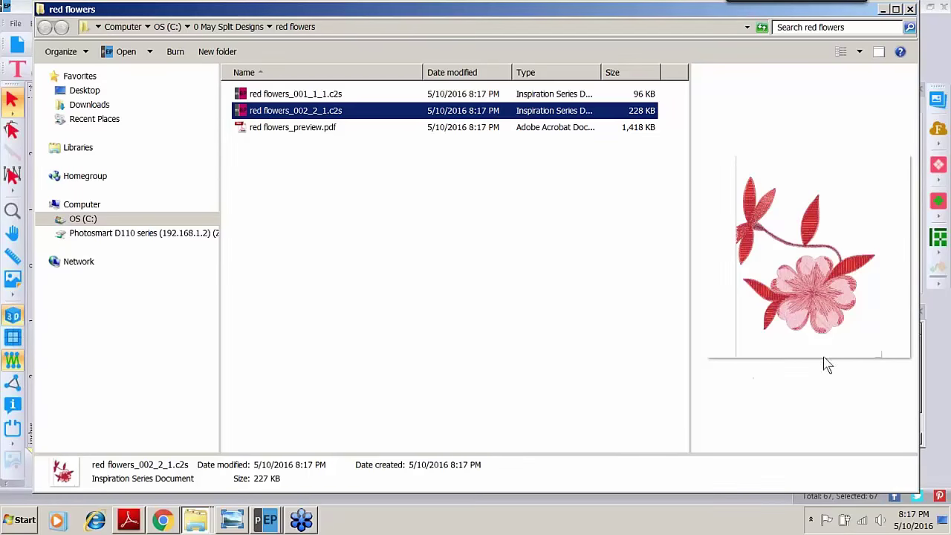
pyautogui.click(910, 9)
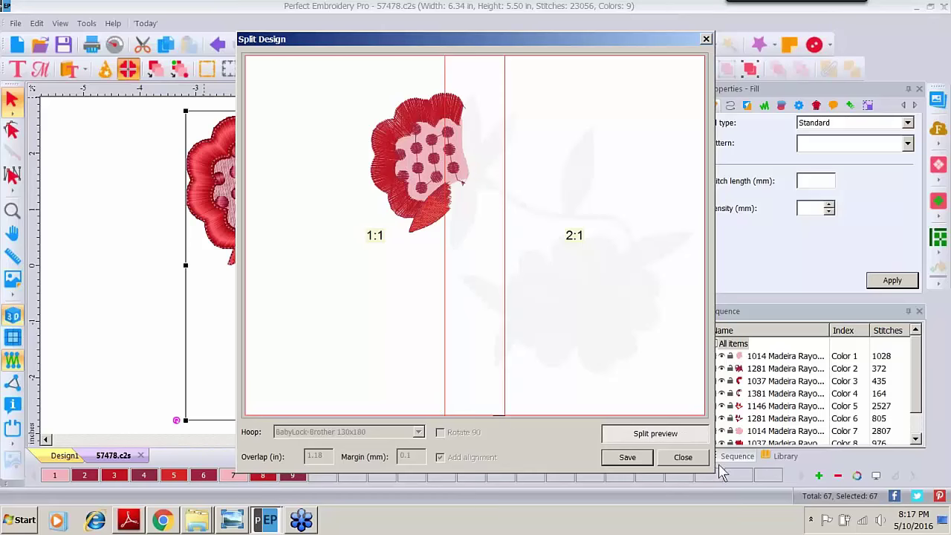
# - Leave Split Design and close the floral design 57478.c2s without saving its changes
pyautogui.click(683, 457)
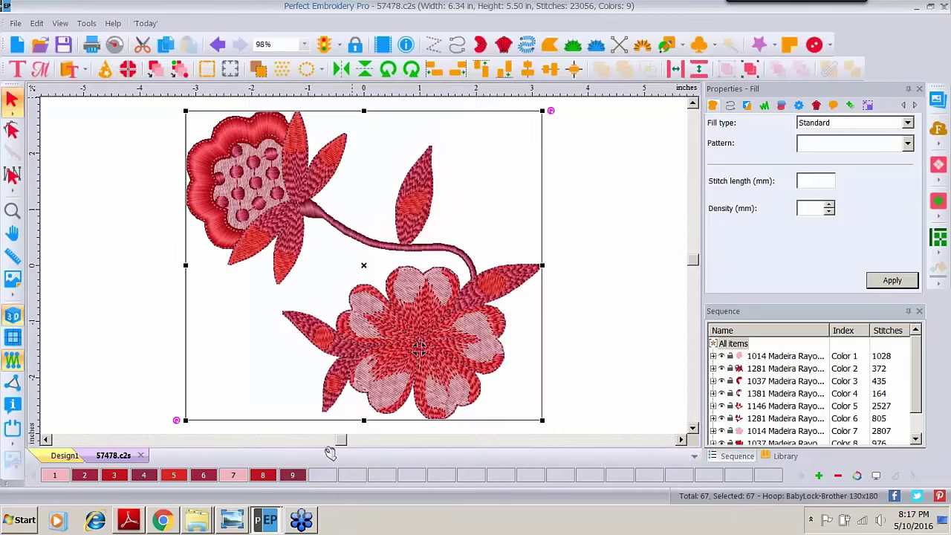
pyautogui.click(141, 456)
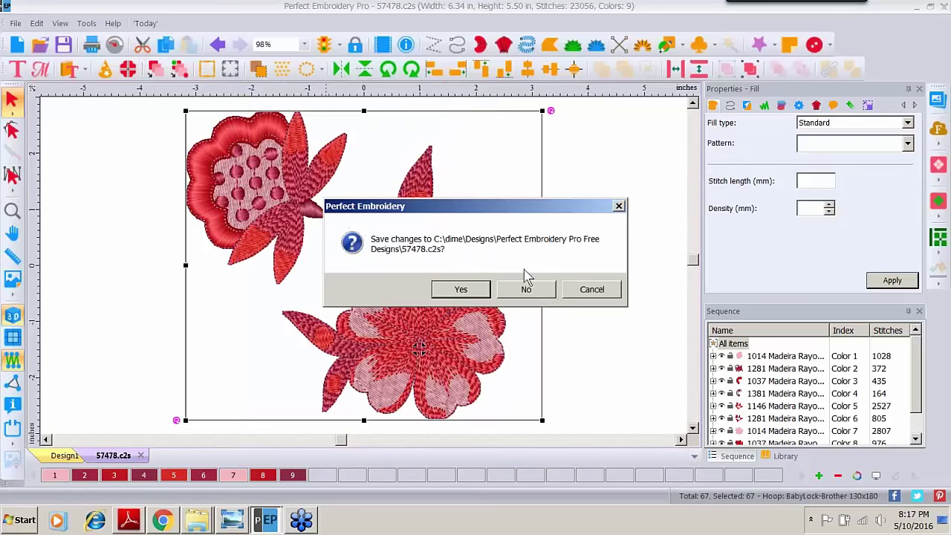
pyautogui.click(526, 288)
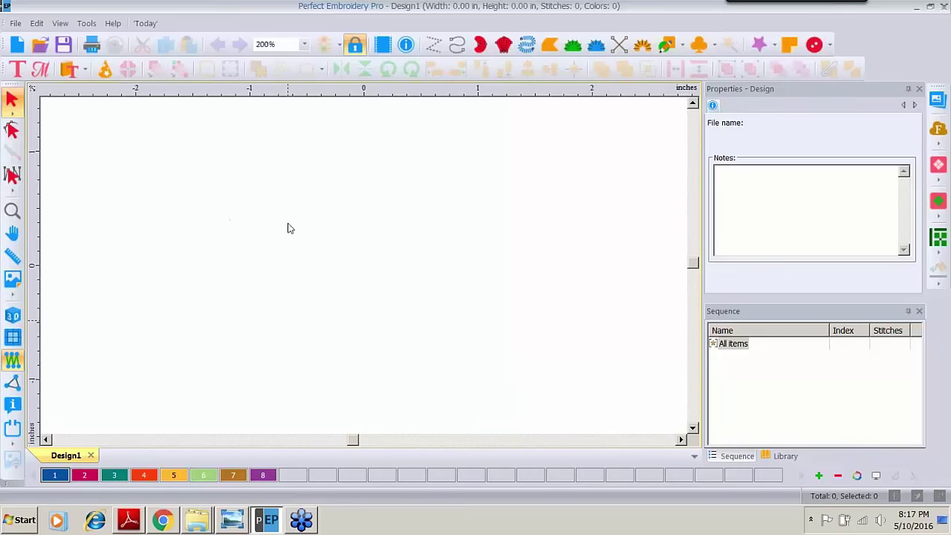
# - Show the contents of the Perfect Embroidery Pro Free Designs library folder and open the baby buggy design 13655.c2s at 75% zoom
pyautogui.click(785, 455)
pyautogui.rightClick(776, 417)
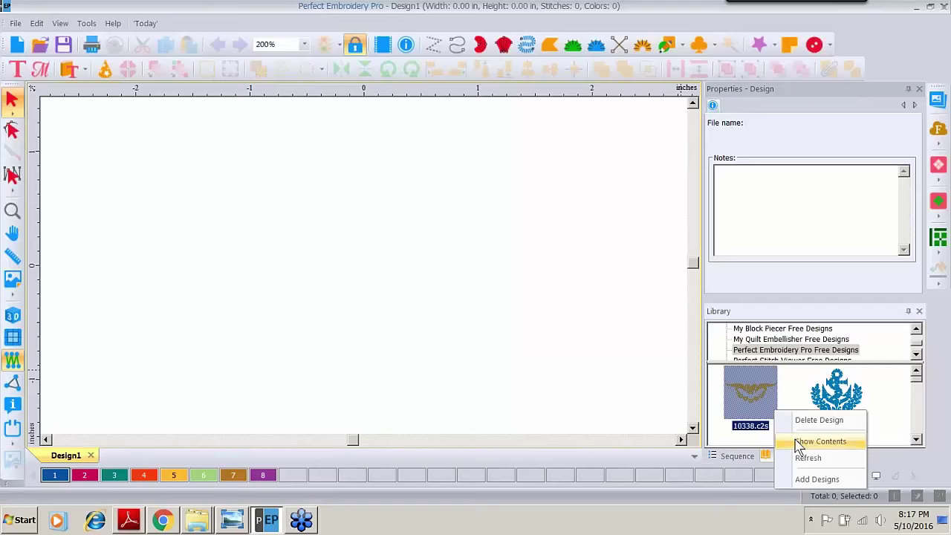
pyautogui.click(799, 443)
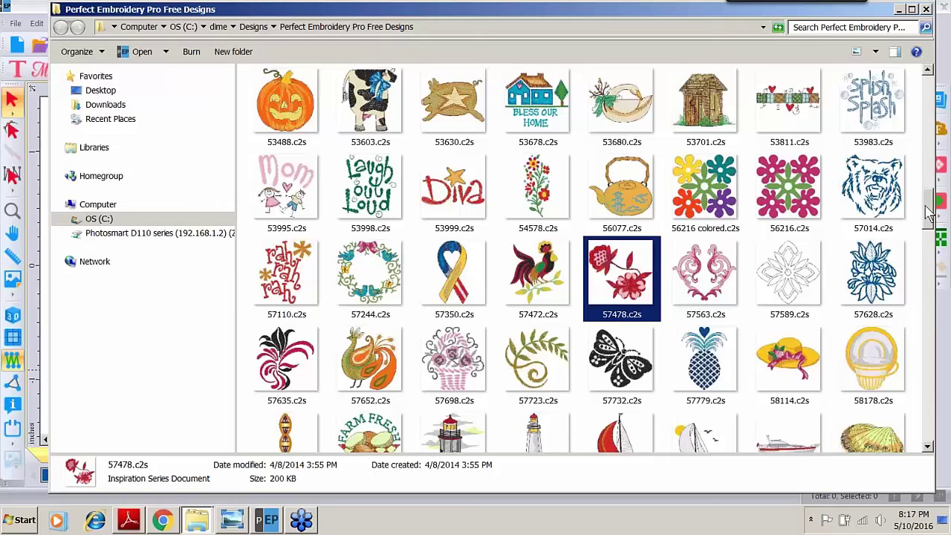
pyautogui.moveTo(928, 213); pyautogui.dragTo(931, 427)
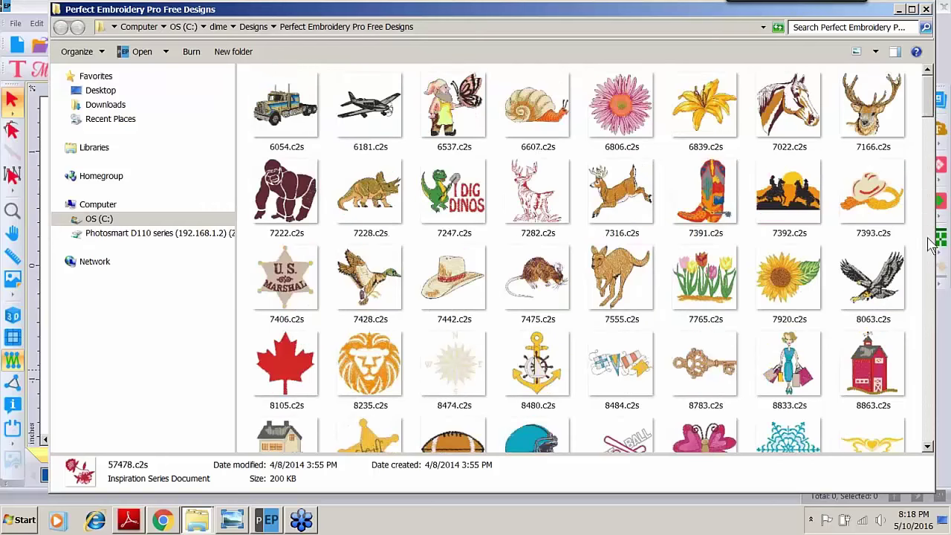
pyautogui.click(931, 427)
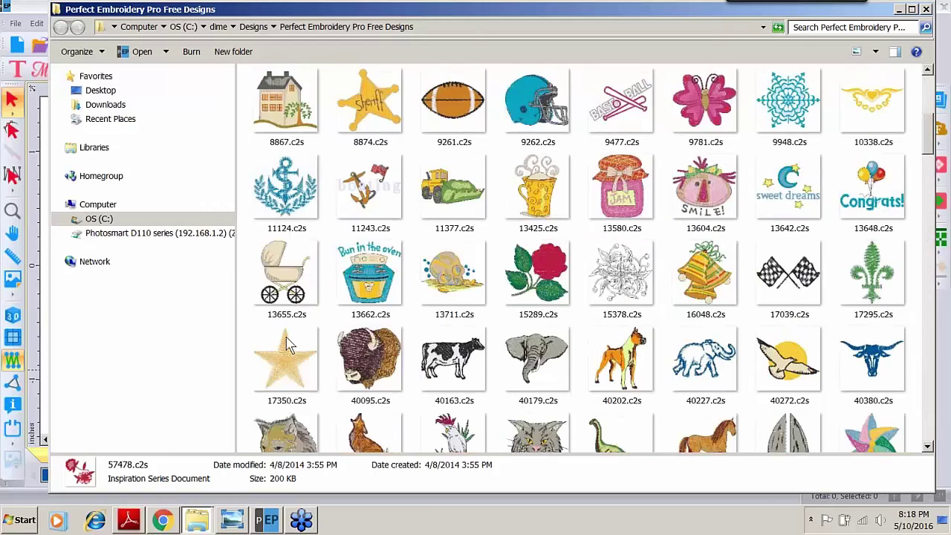
pyautogui.doubleClick(295, 276)
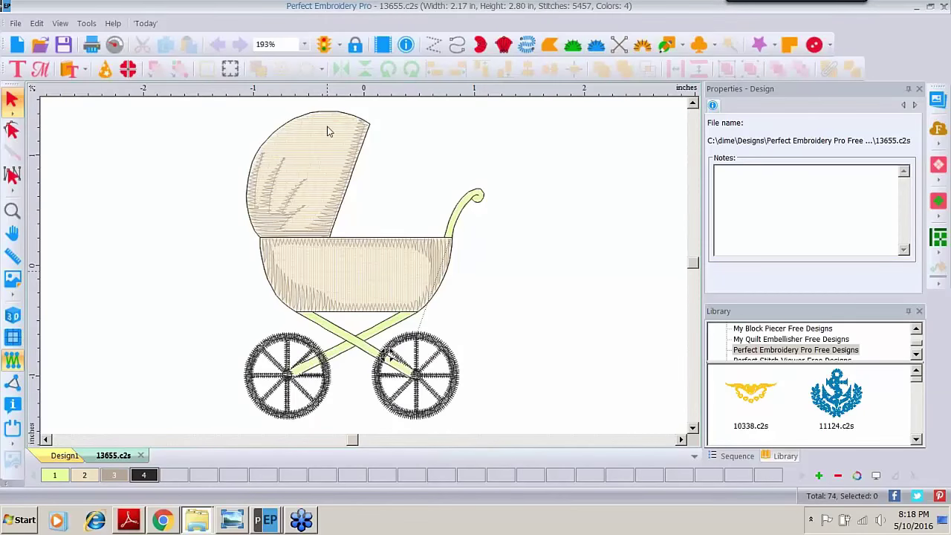
pyautogui.click(304, 44)
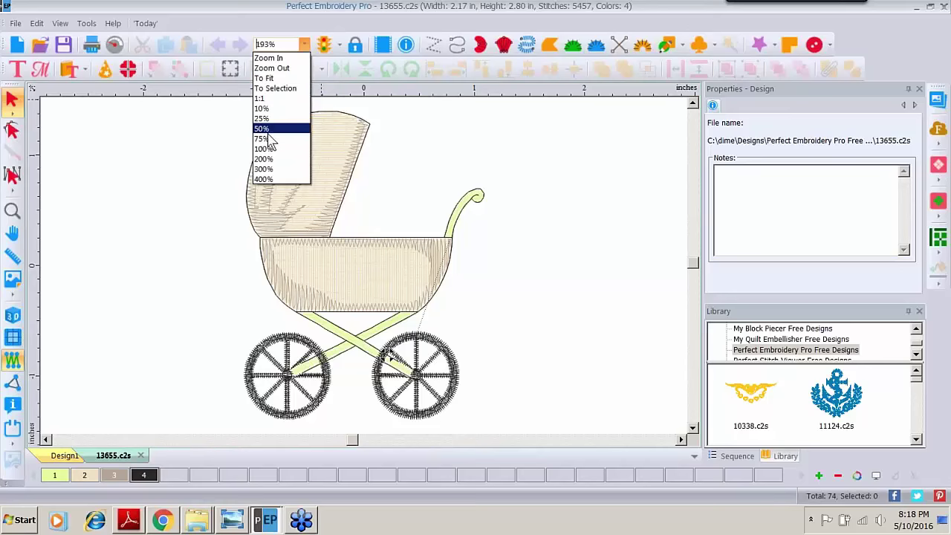
pyautogui.click(266, 139)
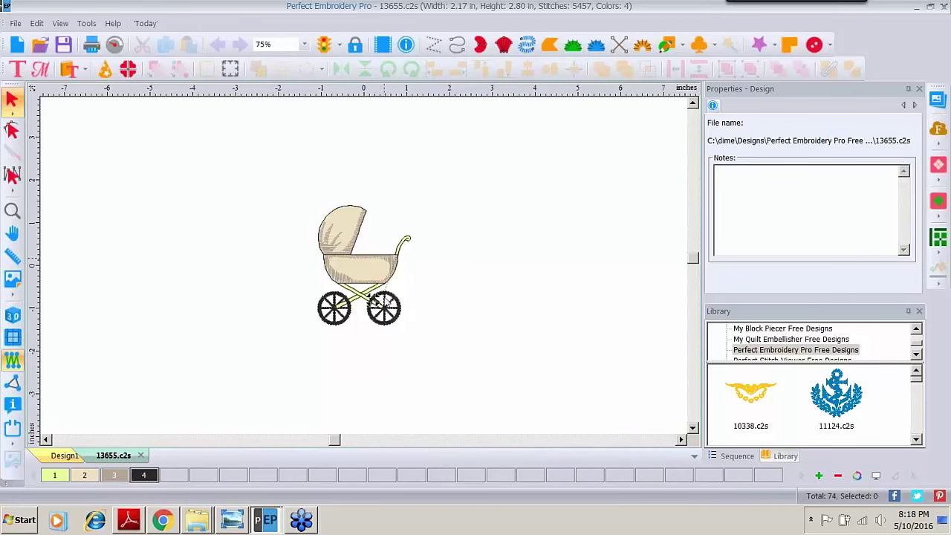
# - Select all items of the baby buggy design in the sequence list and group them
pyautogui.click(730, 455)
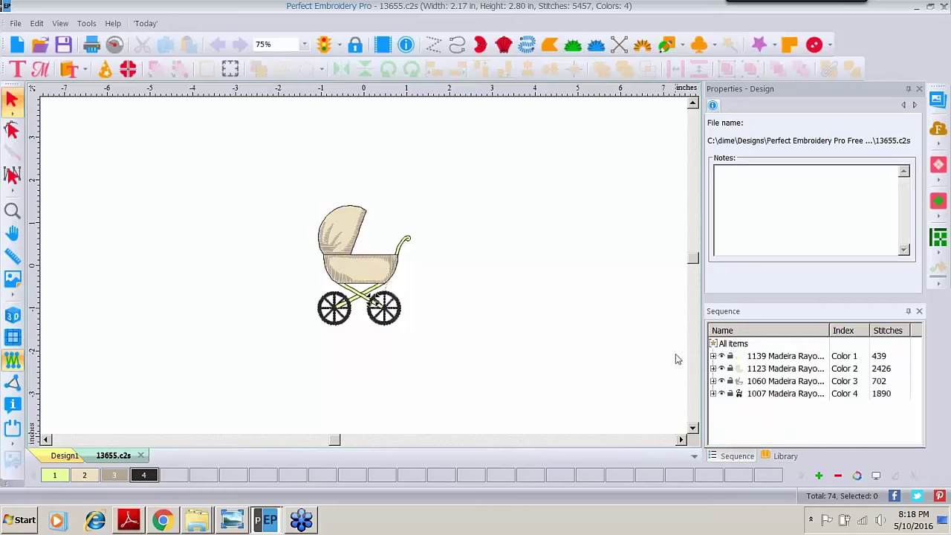
pyautogui.click(734, 345)
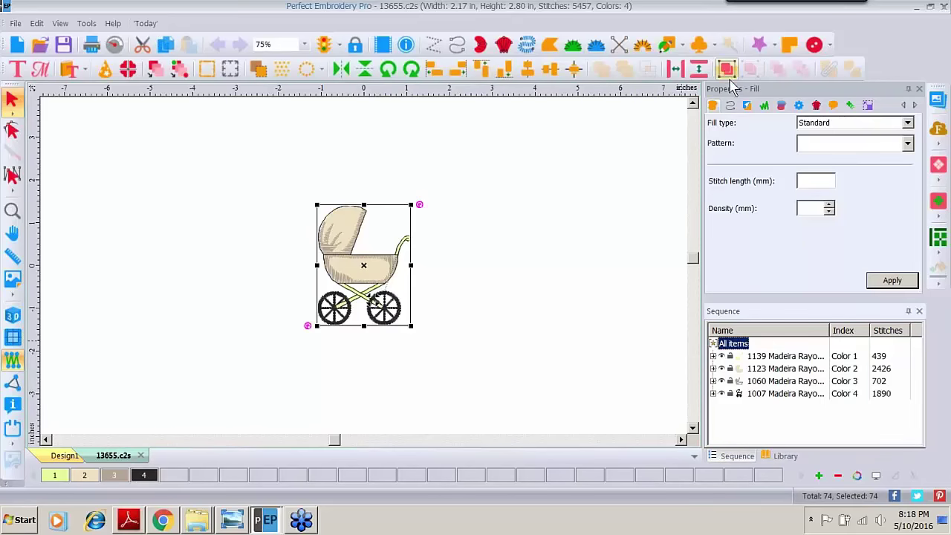
pyautogui.click(727, 70)
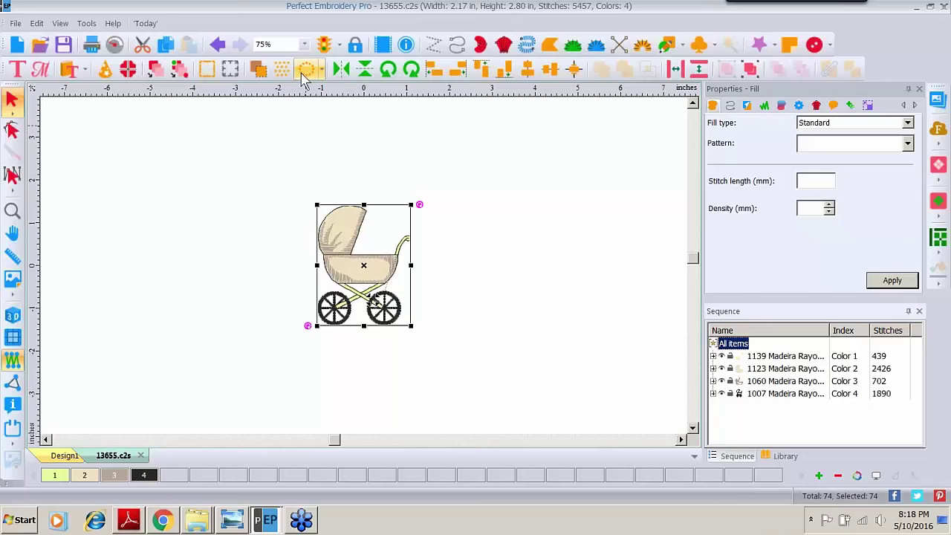
# - Start a circle template from the grouped buggy and turn off Auto rotate so every repeat stays upright, applying it to the template preview
pyautogui.click(306, 70)
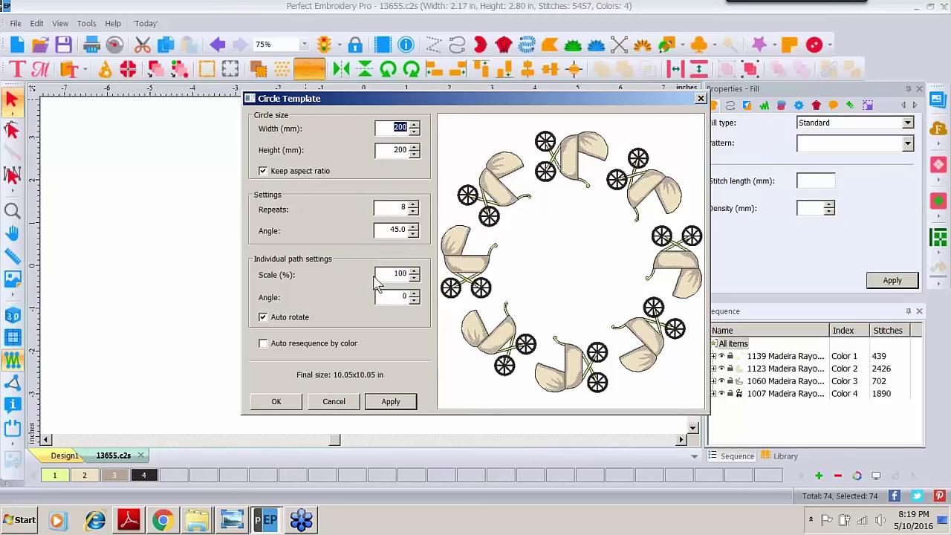
pyautogui.click(271, 332)
pyautogui.click(271, 332)
pyautogui.click(391, 402)
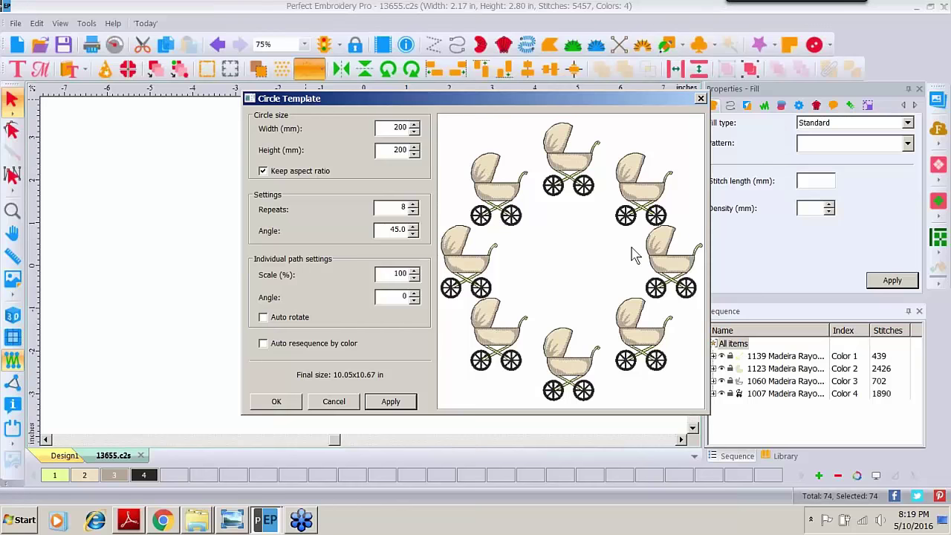
pyautogui.click(483, 309)
pyautogui.click(664, 229)
# - Set the individual buggy scale to 90% and create the circle of buggies
pyautogui.click(400, 277)
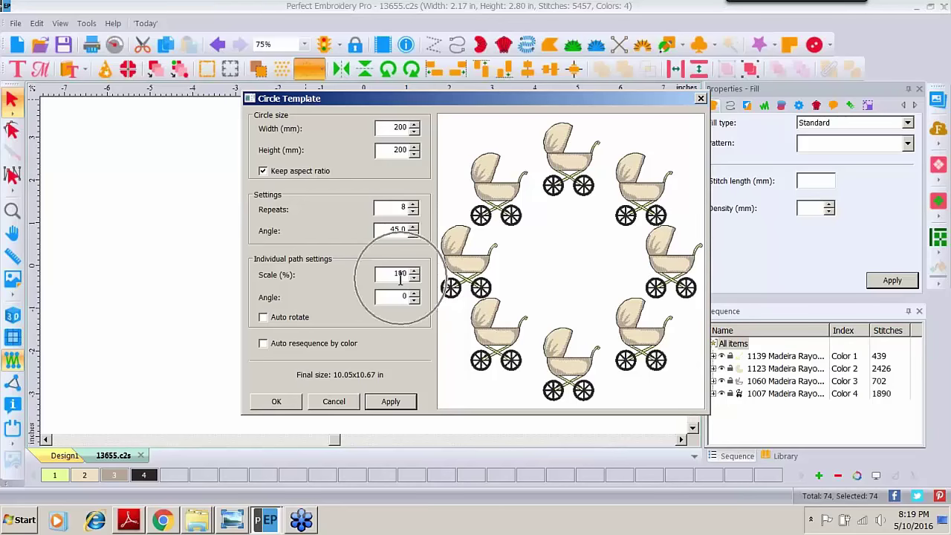
pyautogui.moveTo(392, 274); pyautogui.dragTo(417, 264)
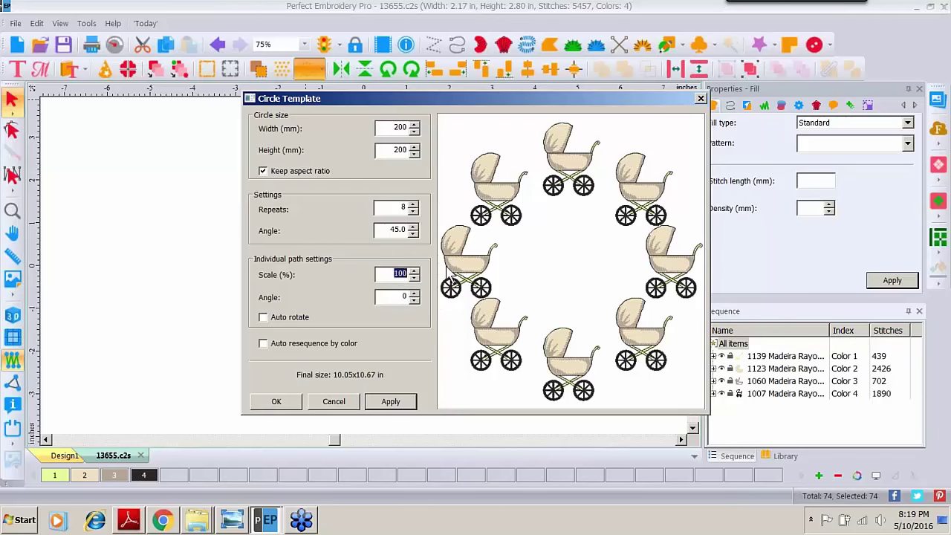
pyautogui.write('90')
pyautogui.click(379, 404)
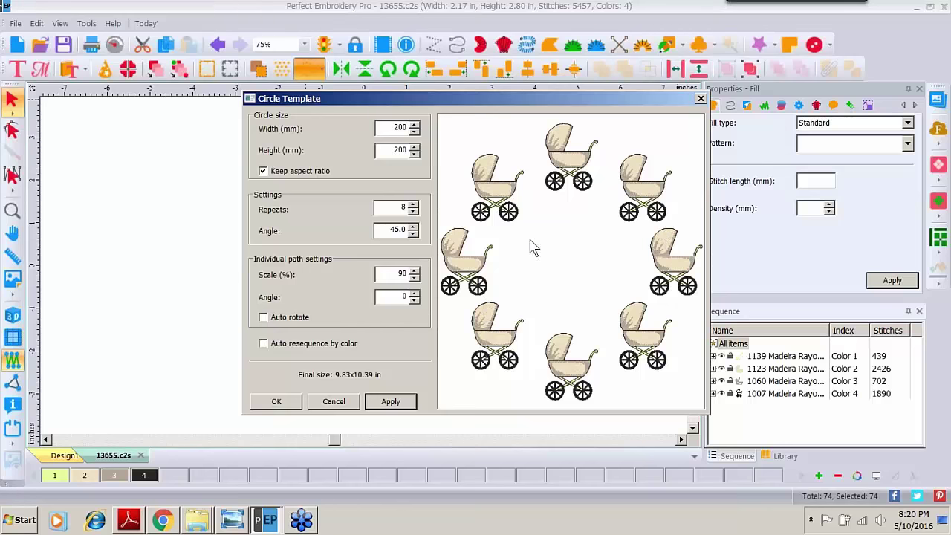
pyautogui.click(271, 403)
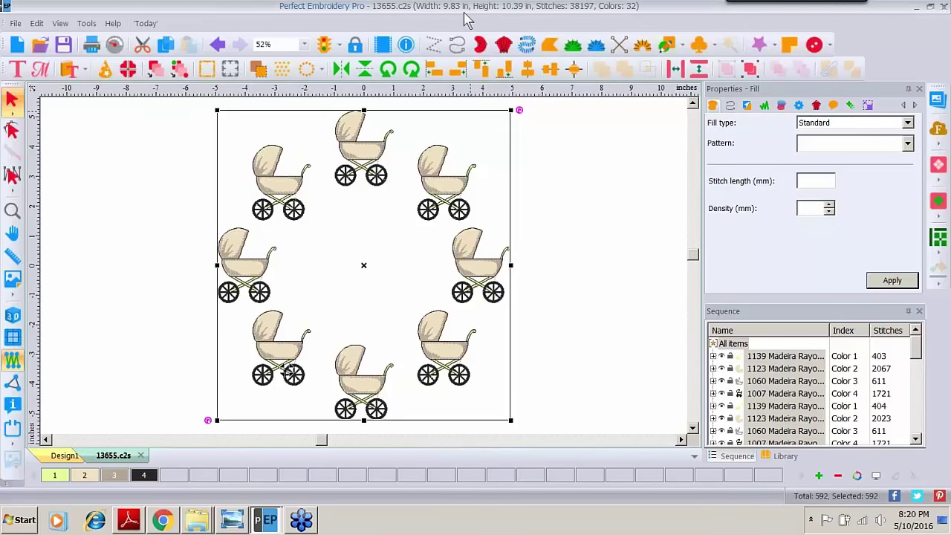
# - Open Split Design for the buggy circle and choose the BabyLock-Brother 200x200 hoop
pyautogui.click(128, 70)
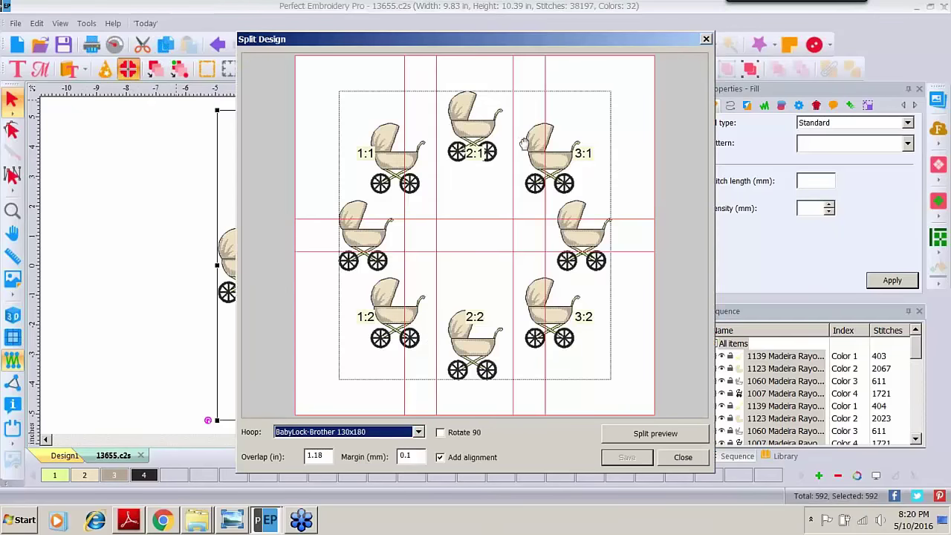
pyautogui.click(418, 431)
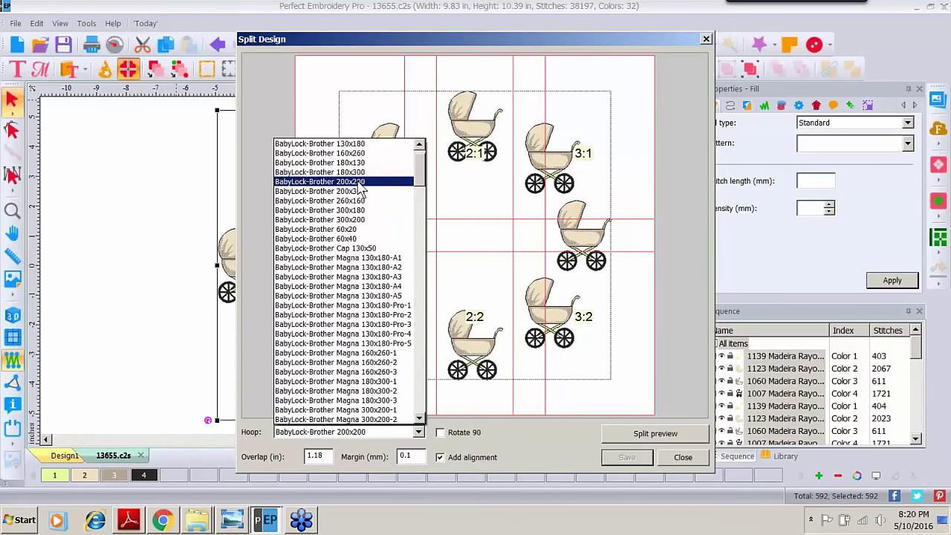
pyautogui.click(360, 182)
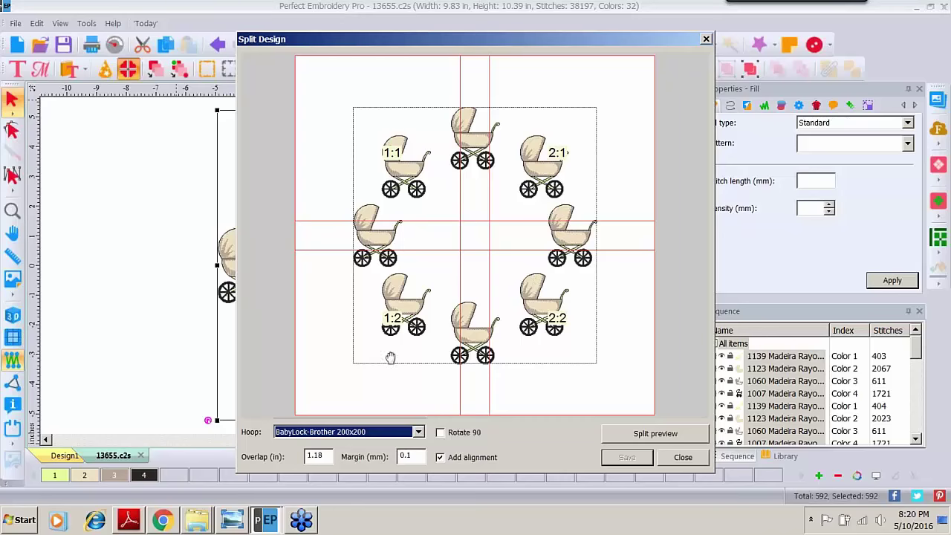
# - Preview the split, examine the stitching in sections 1:1, 2:1, 2:2 and 1:2, and leave the preview
pyautogui.click(637, 435)
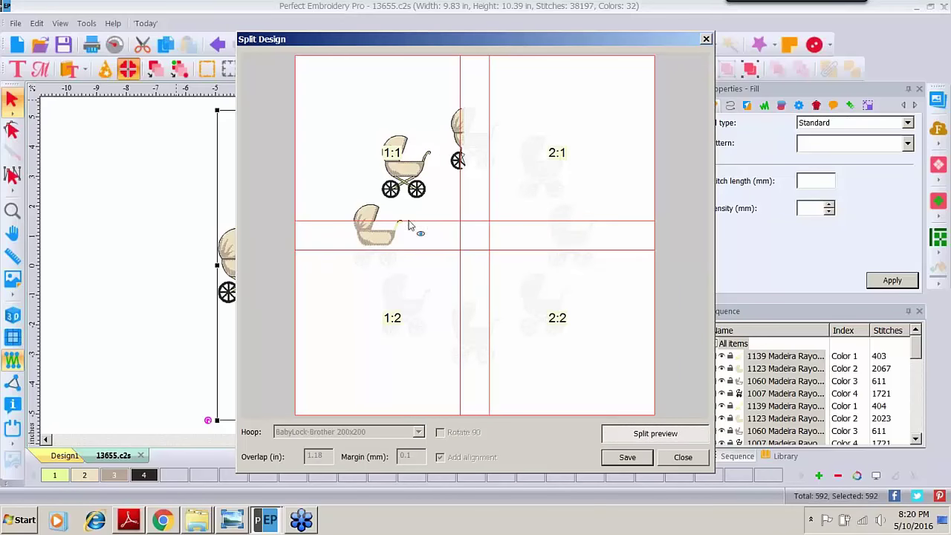
pyautogui.moveTo(391, 233); pyautogui.dragTo(535, 143)
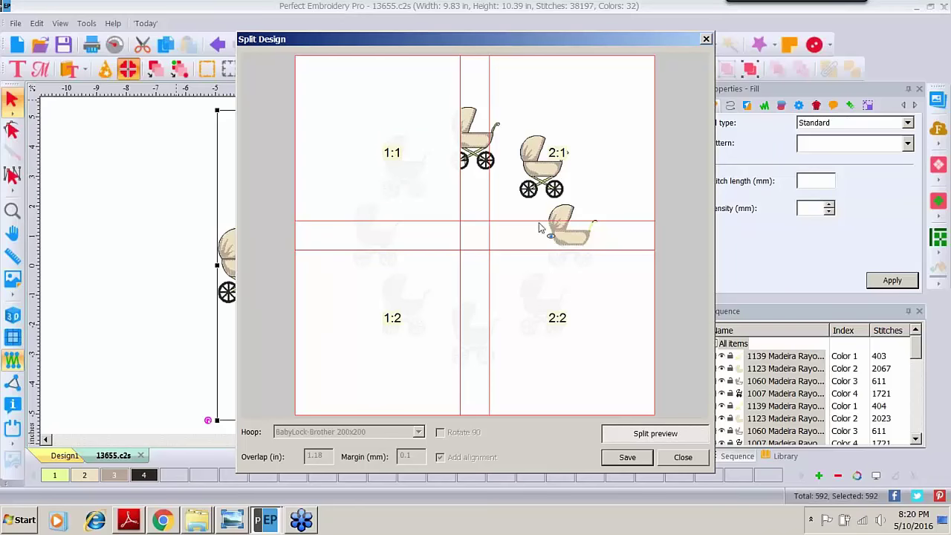
pyautogui.moveTo(553, 253); pyautogui.dragTo(545, 310)
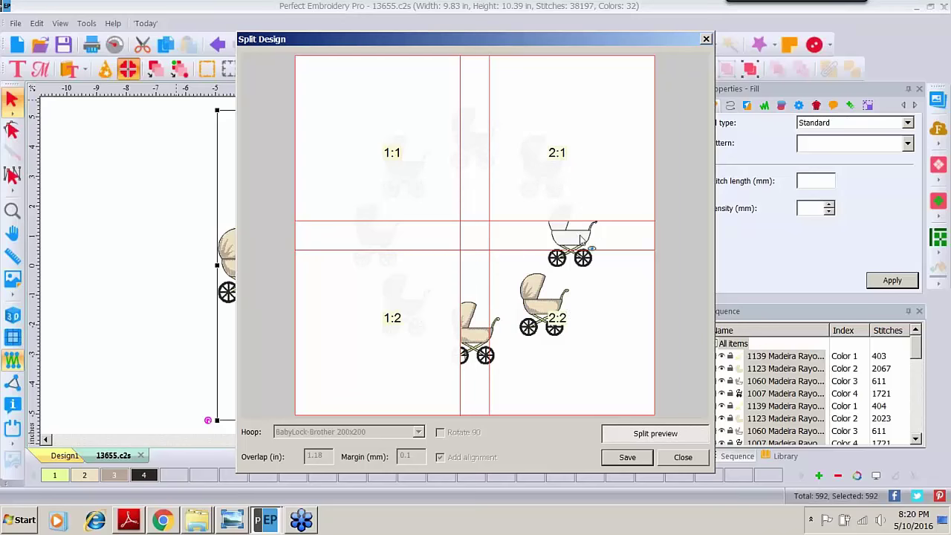
pyautogui.moveTo(406, 329); pyautogui.dragTo(406, 329)
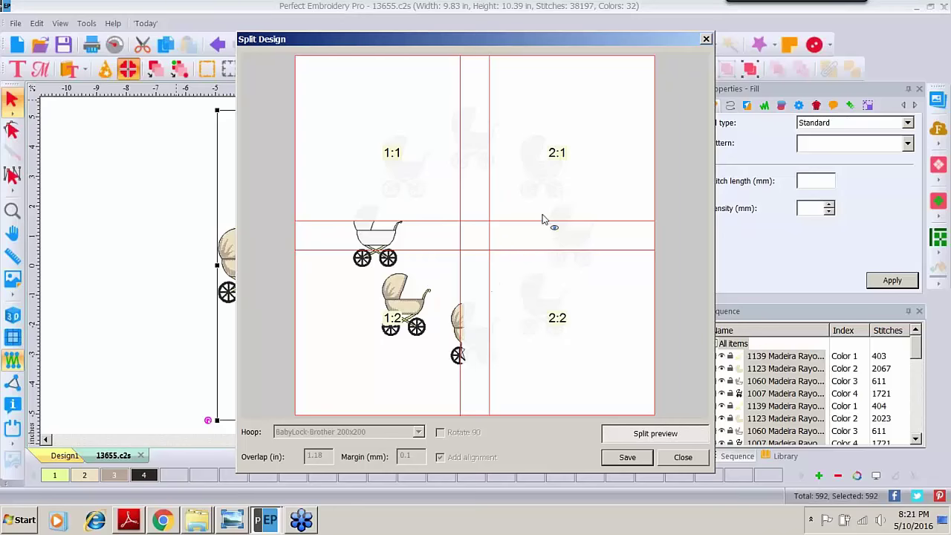
pyautogui.click(651, 435)
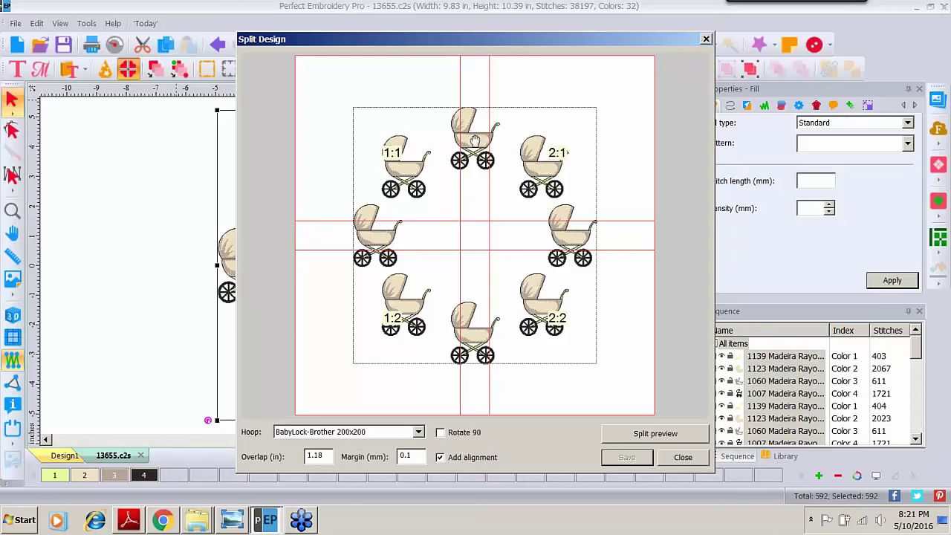
# - Shift the buggy circle right and up to the layout's upper edge so the buggies fall whole within hoop sections, and generate the split preview
pyautogui.moveTo(473, 140); pyautogui.dragTo(502, 141)
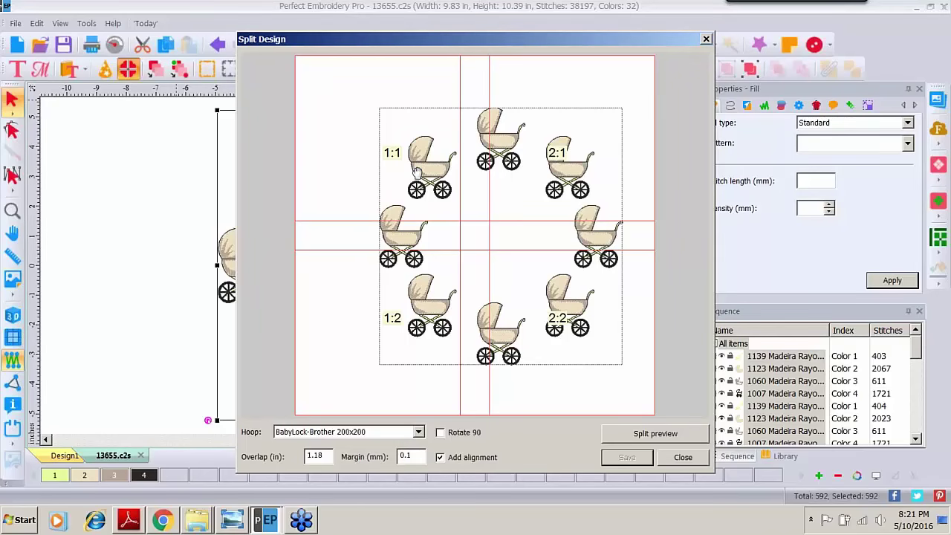
pyautogui.moveTo(417, 171); pyautogui.dragTo(417, 121)
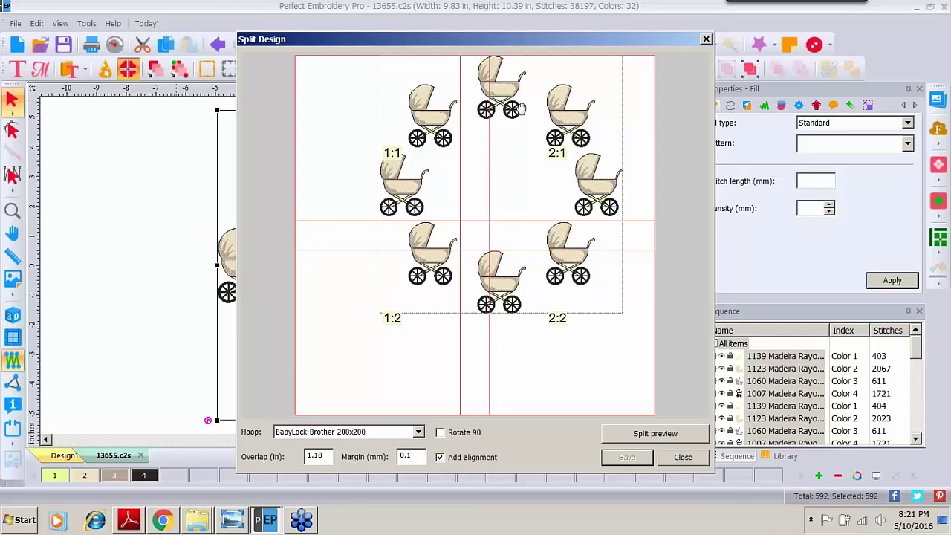
pyautogui.moveTo(523, 108); pyautogui.dragTo(547, 131)
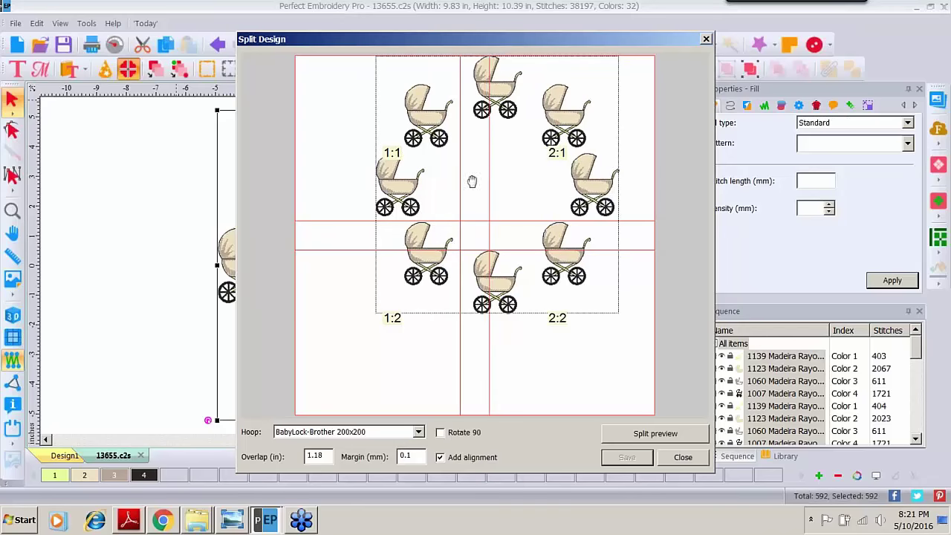
pyautogui.click(650, 434)
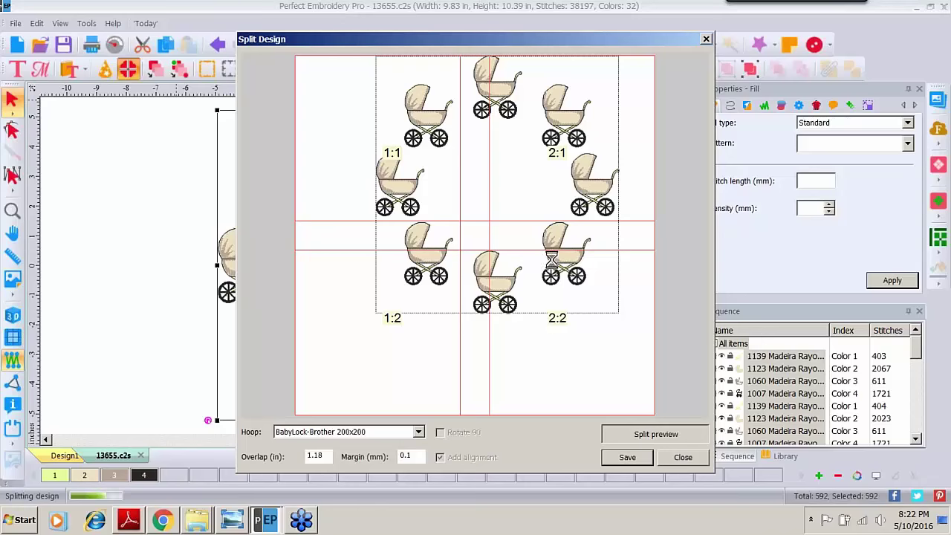
# - Examine which buggies fall in split sections 1:1, 2:1 and 2:2
pyautogui.click(401, 126)
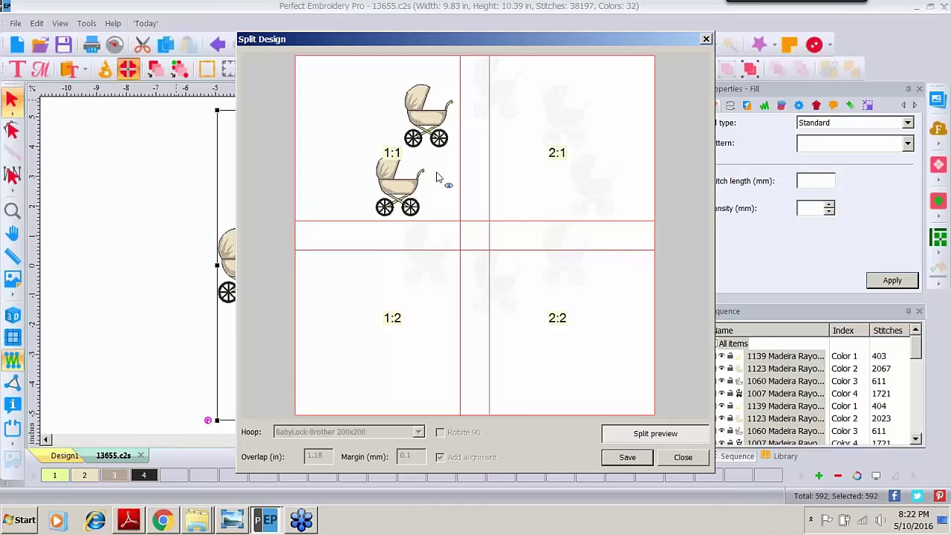
pyautogui.click(556, 116)
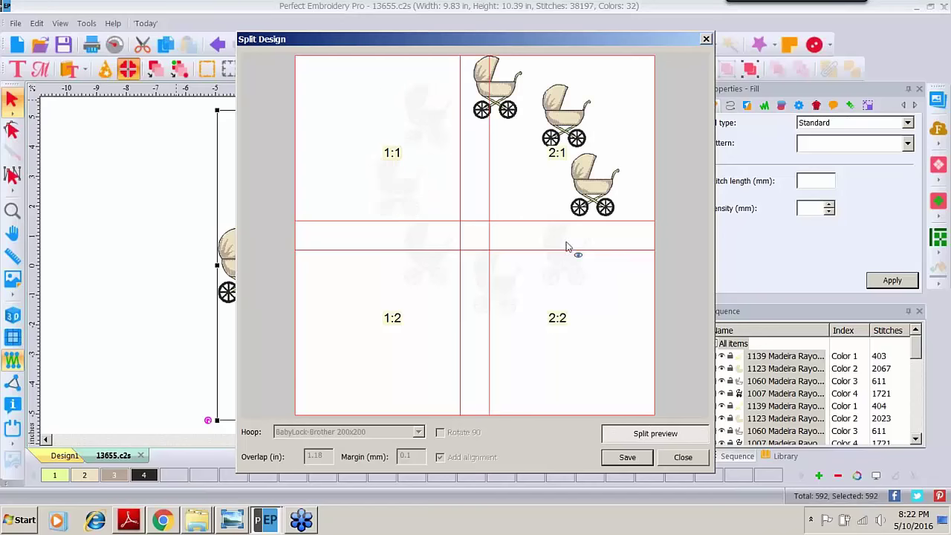
pyautogui.click(559, 308)
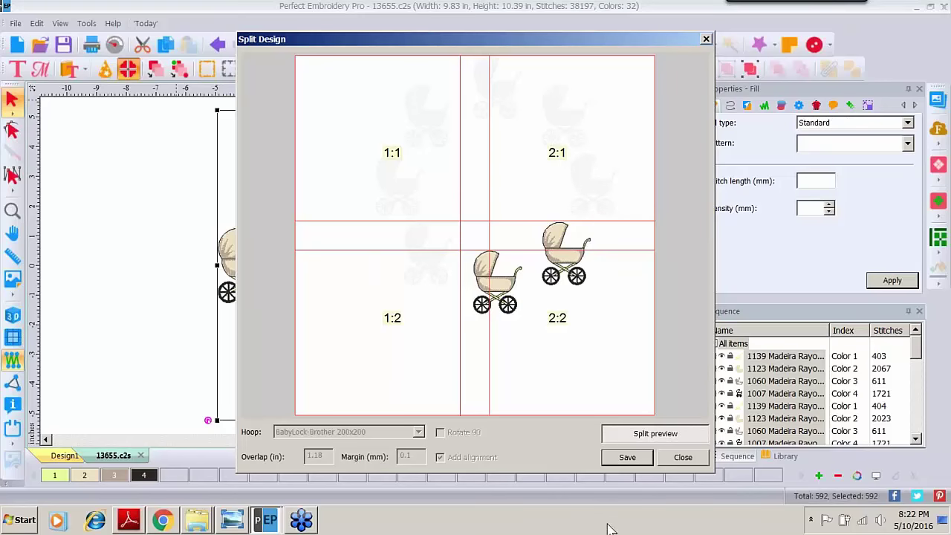
# - Save the split buggy circle in the 0 May Split Designs folder as baby buggy, in Inspiration Series (C2S) format
pyautogui.click(629, 457)
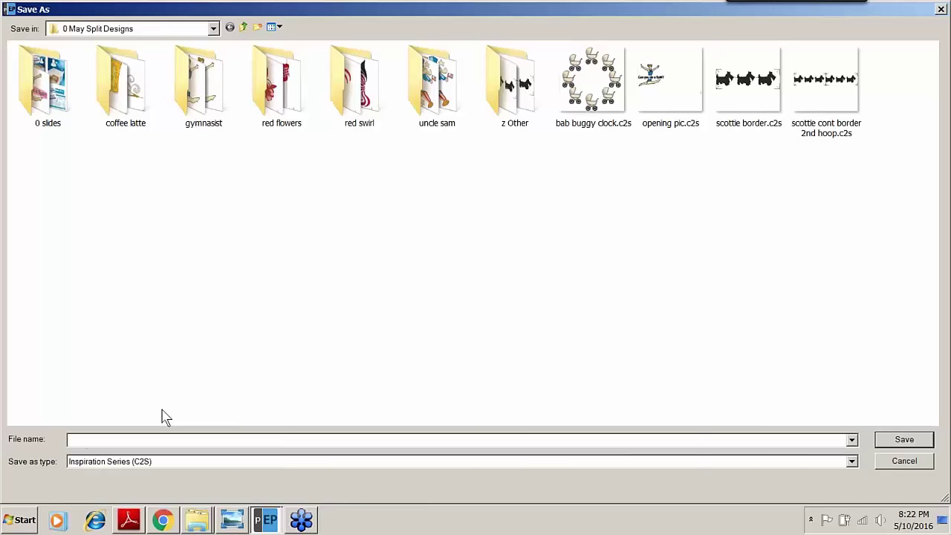
pyautogui.write('baby buggy')
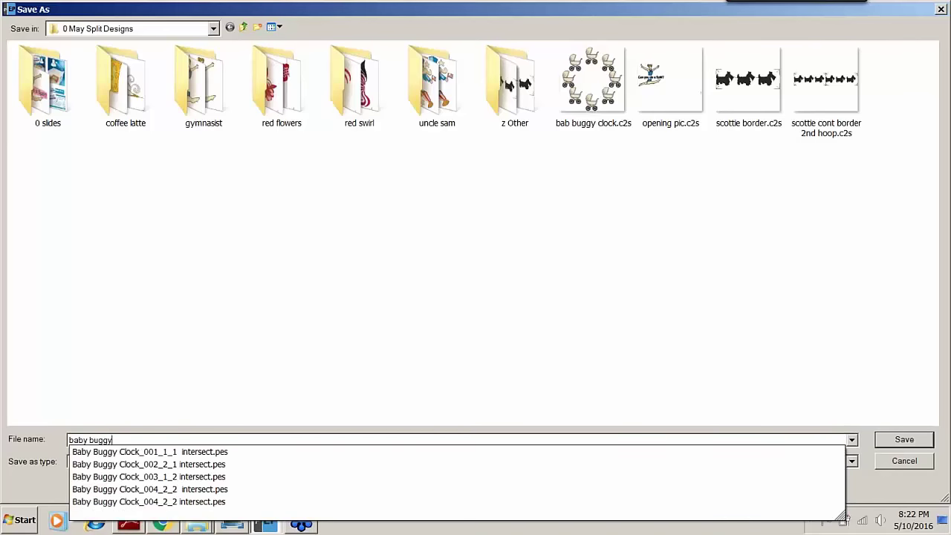
pyautogui.press('Return')
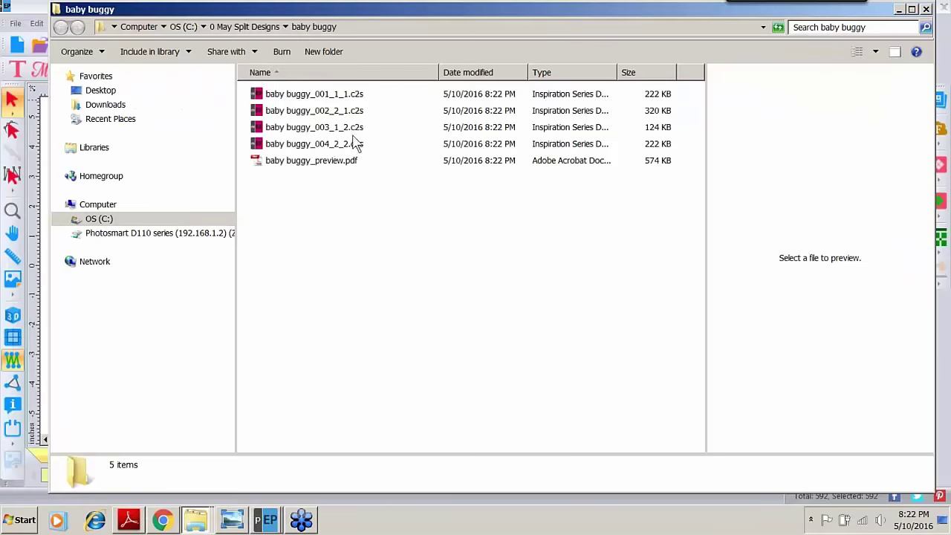
# - Examine the previews of the four split files from baby buggy_001_1_1.c2s to baby buggy_004_2_2.c2s, and close their folder
pyautogui.click(324, 95)
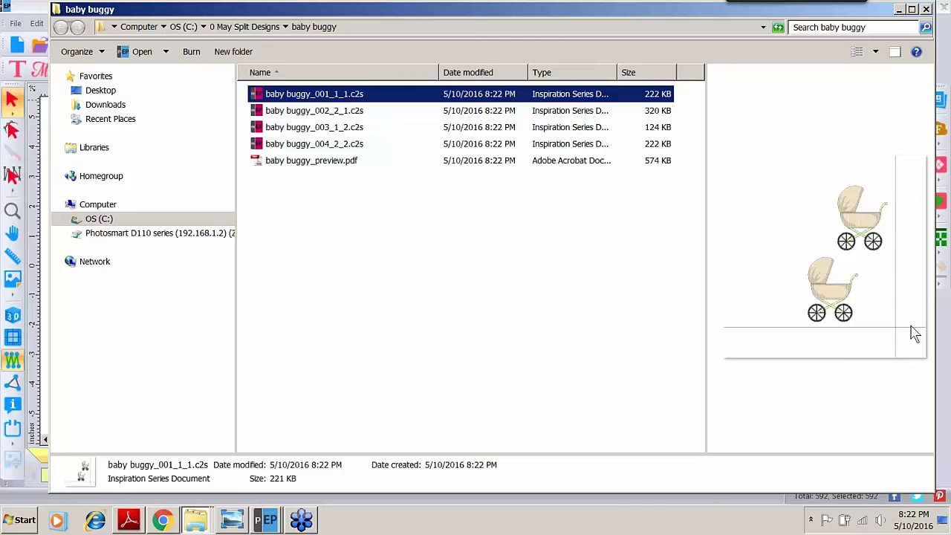
pyautogui.click(334, 113)
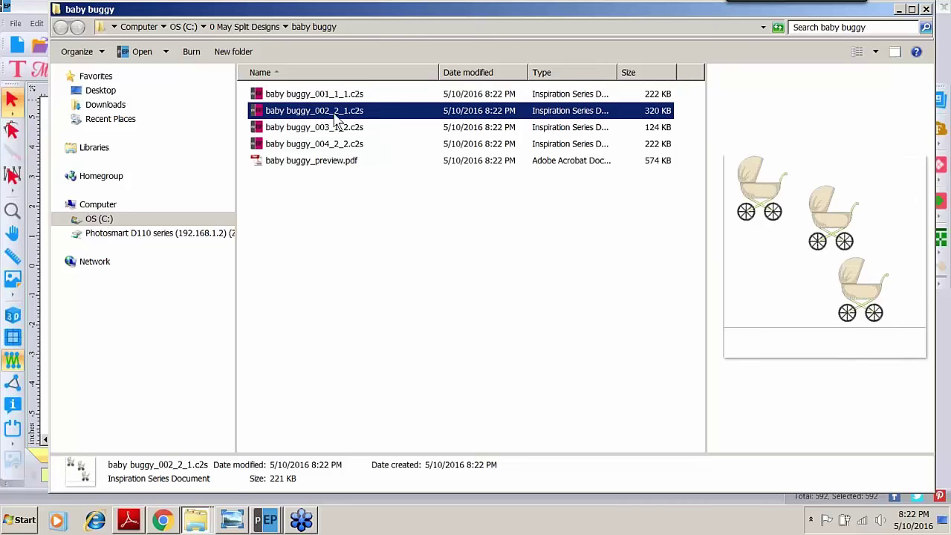
pyautogui.click(339, 127)
pyautogui.click(343, 145)
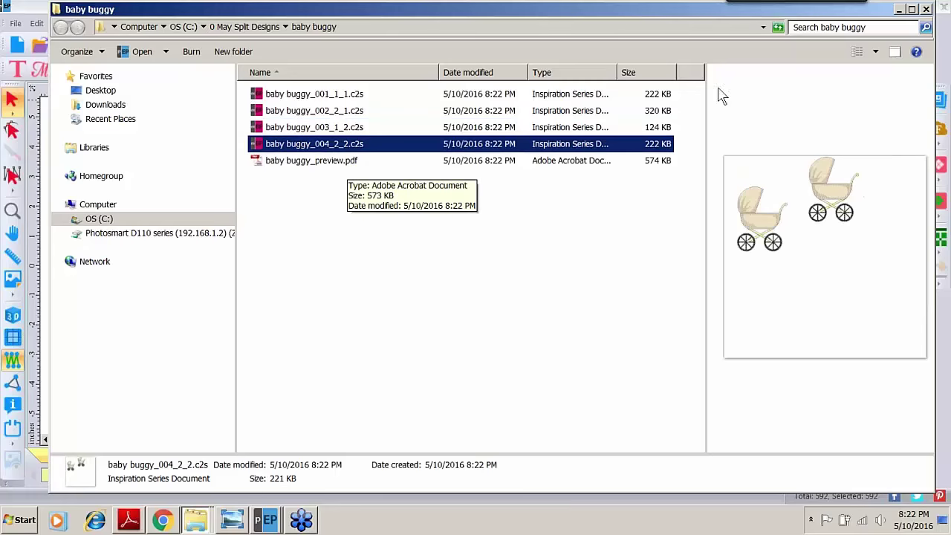
pyautogui.click(926, 10)
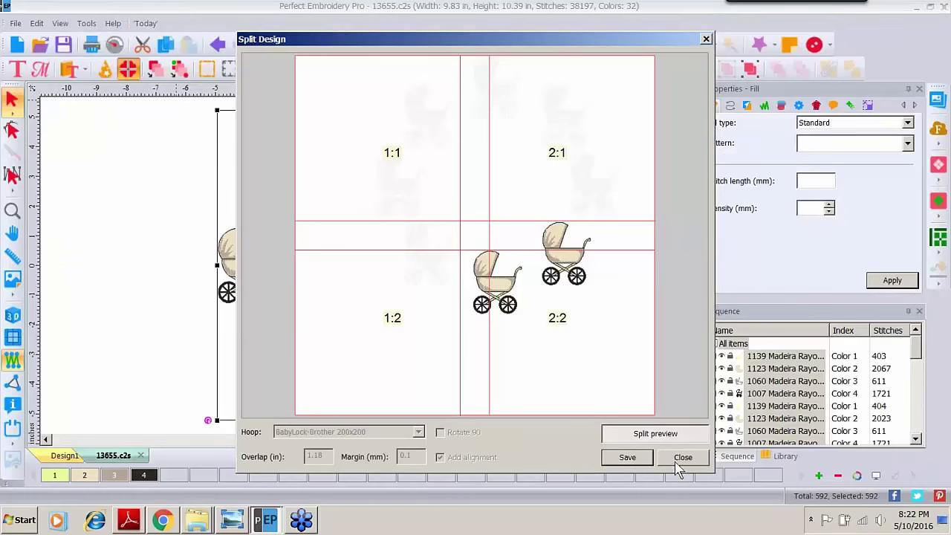
# - Close the split design window and save the complete buggy circle as 13655 in the 0 May Split Designs folder, in Inspiration Series (C2S) format
pyautogui.click(679, 458)
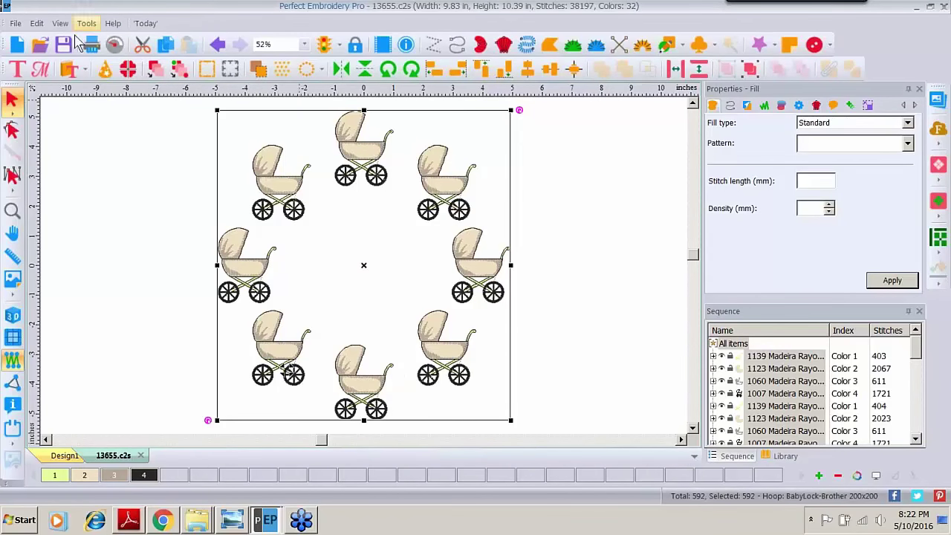
pyautogui.click(16, 25)
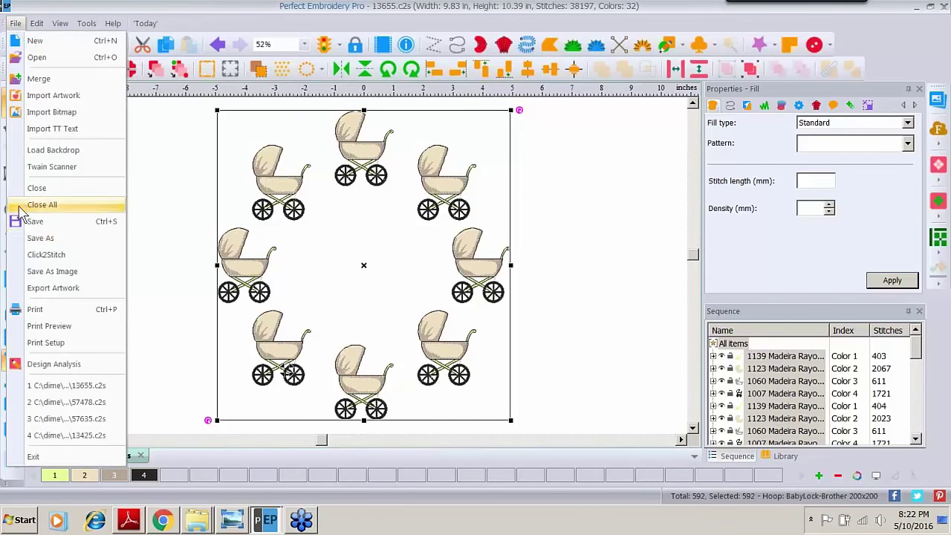
pyautogui.click(31, 241)
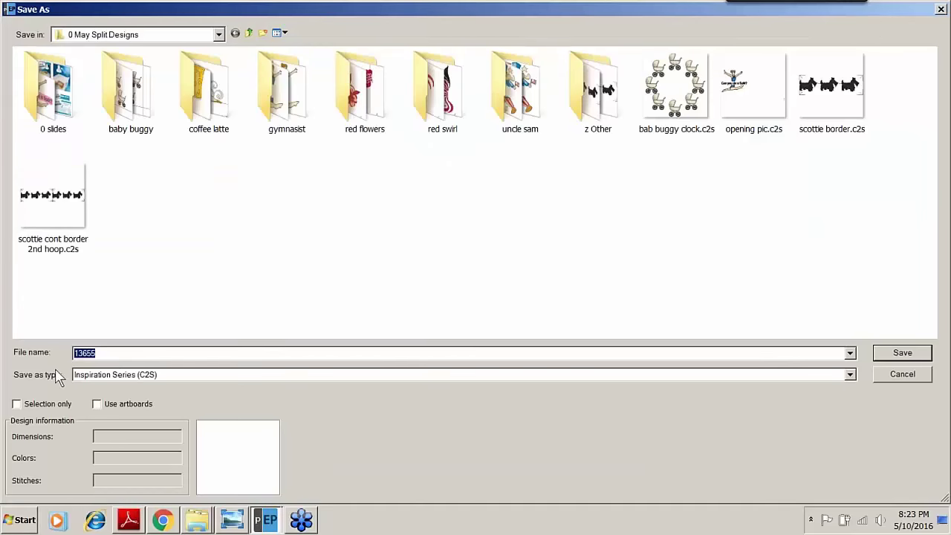
pyautogui.write('baby buggy')
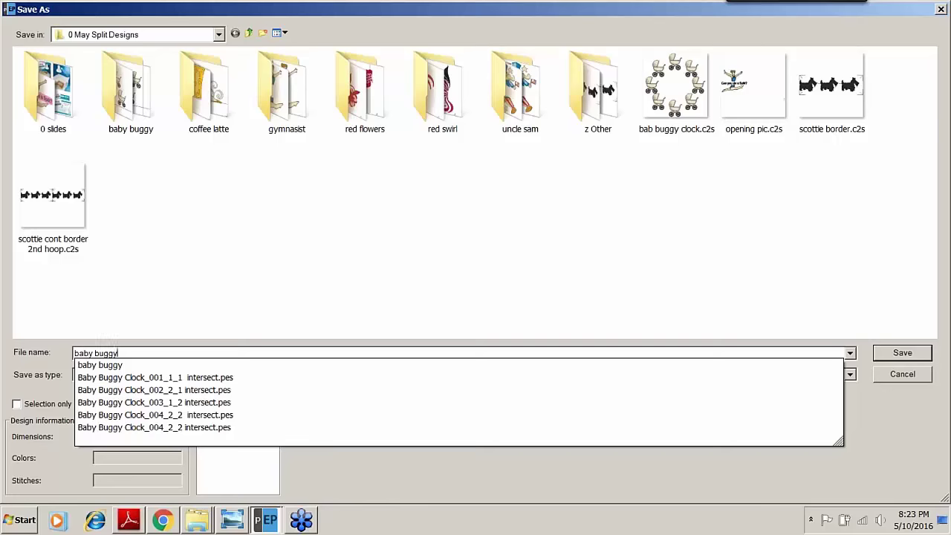
pyautogui.press('Return')
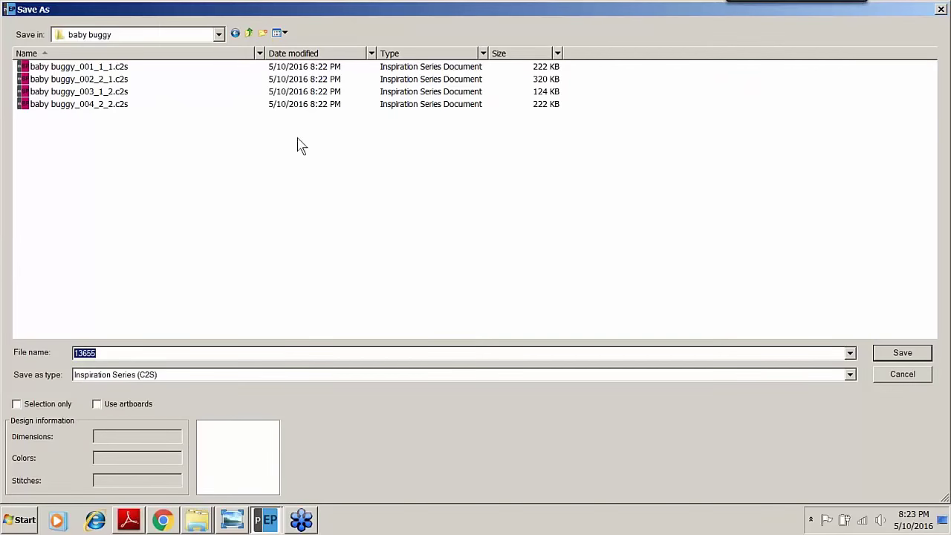
pyautogui.click(218, 34)
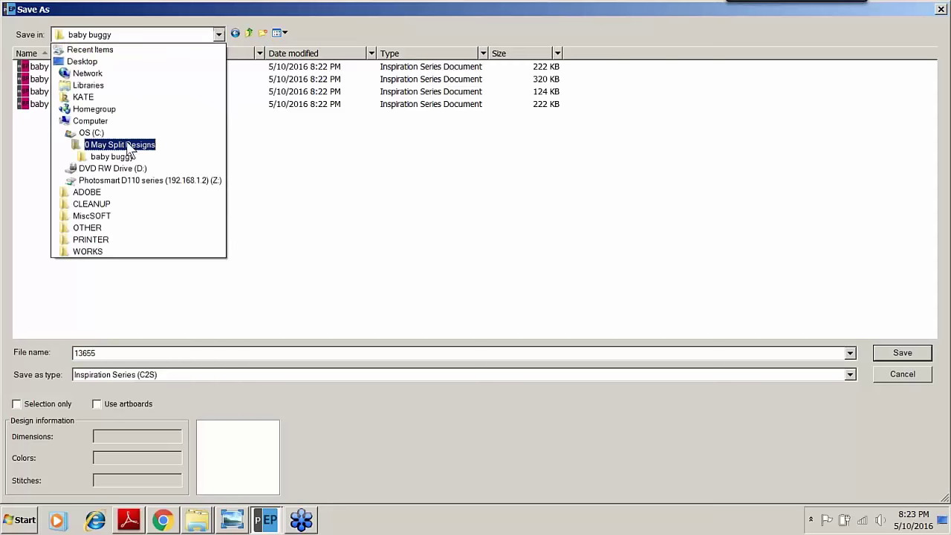
pyautogui.click(106, 145)
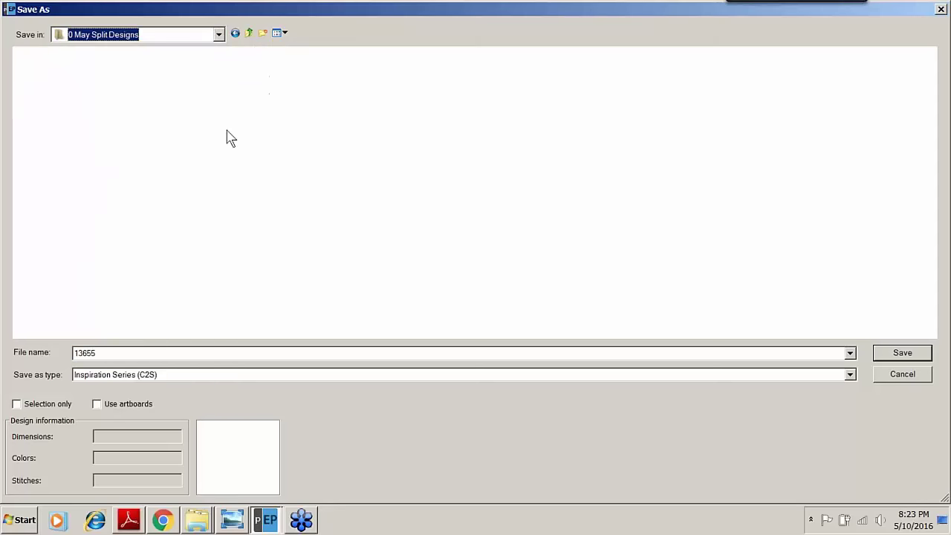
pyautogui.click(895, 354)
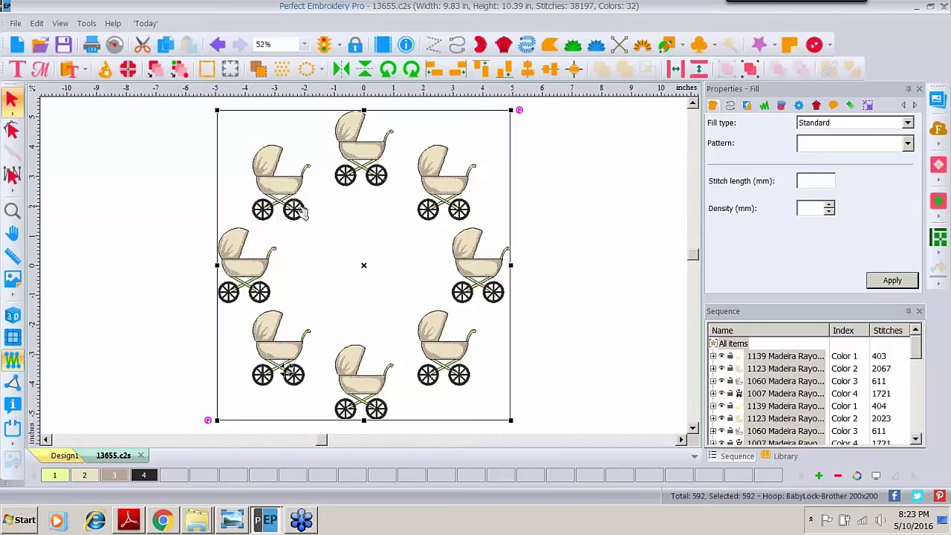
pyautogui.click(574, 220)
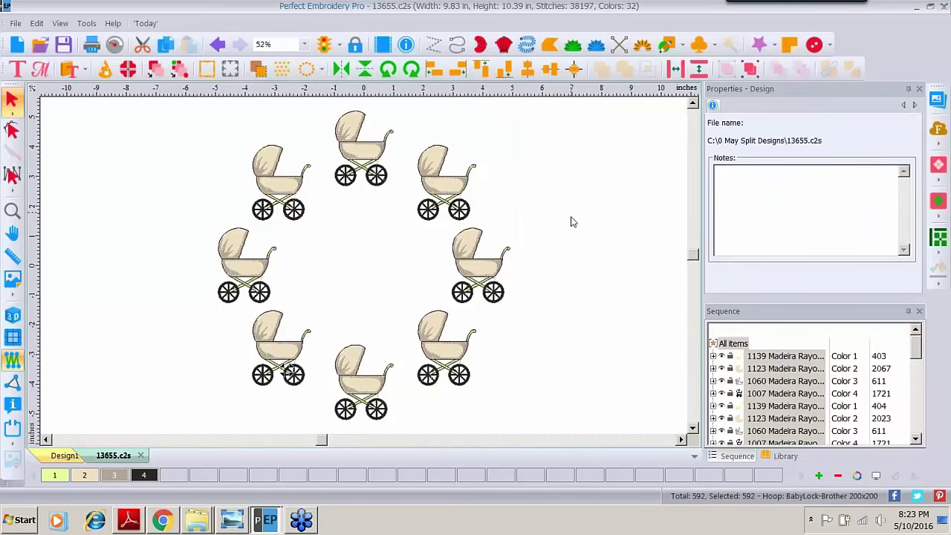
# - Open all four split files from the baby buggy folder together and review the buggies and alignment lines in each
pyautogui.click(40, 45)
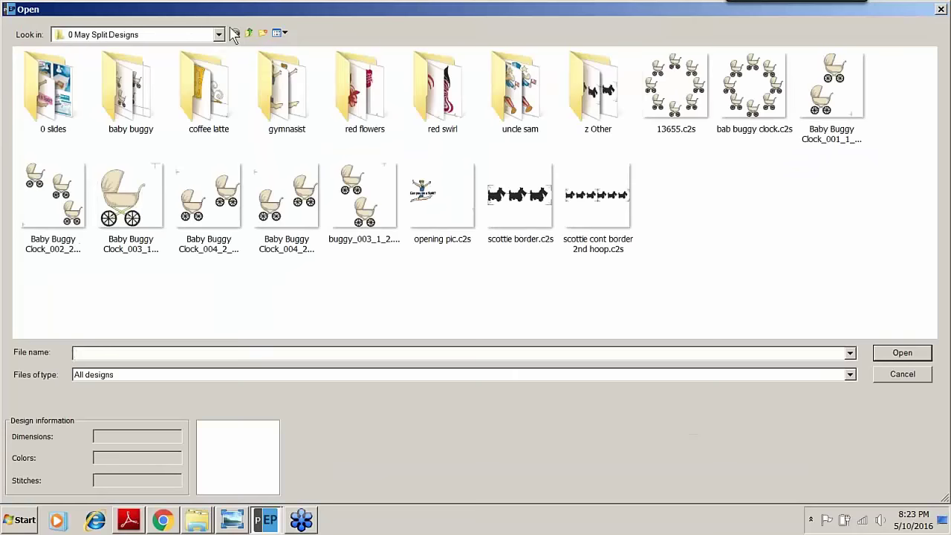
pyautogui.doubleClick(119, 95)
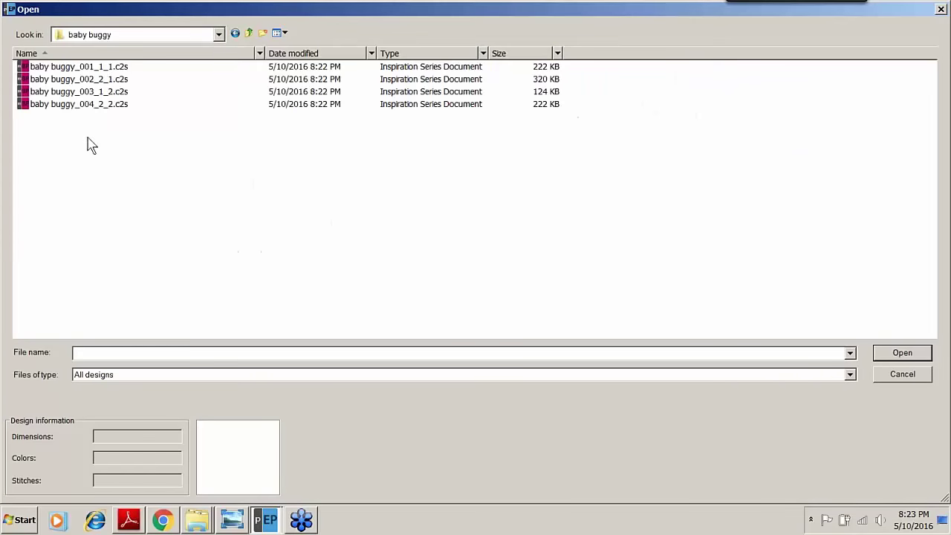
pyautogui.click(82, 67)
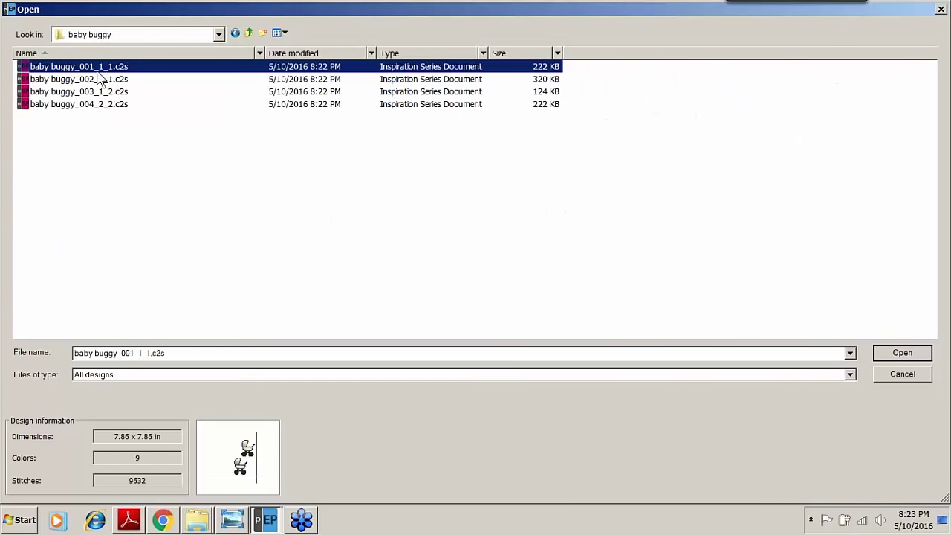
pyautogui.hotkey('ctrl', 'a')
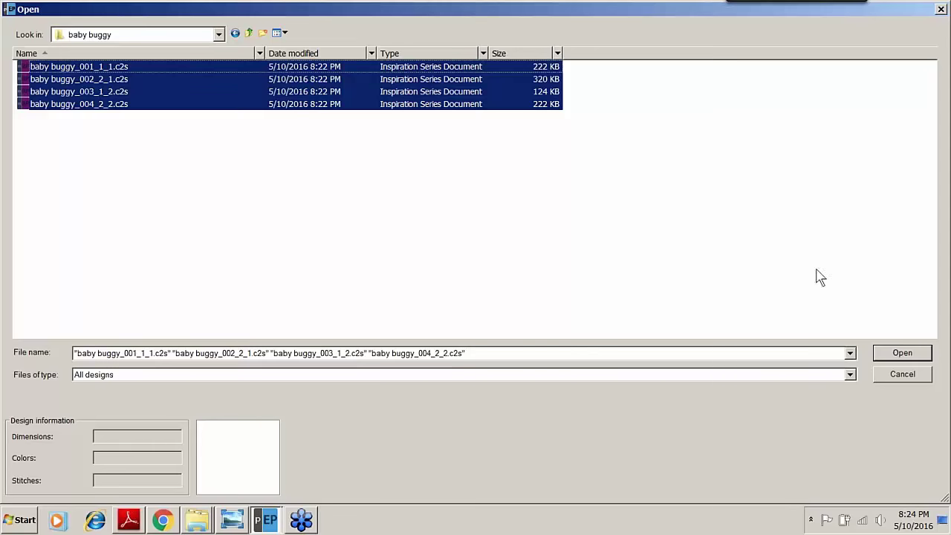
pyautogui.click(885, 355)
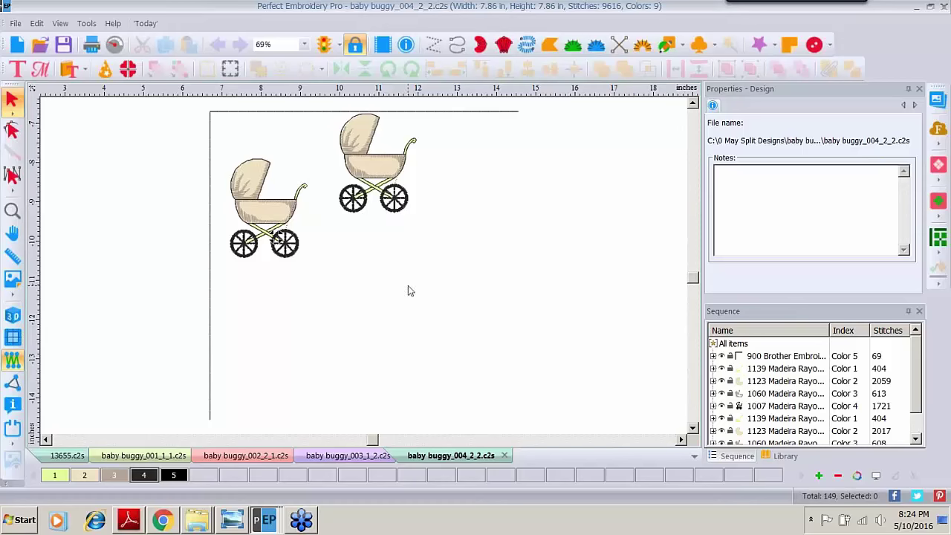
pyautogui.click(338, 459)
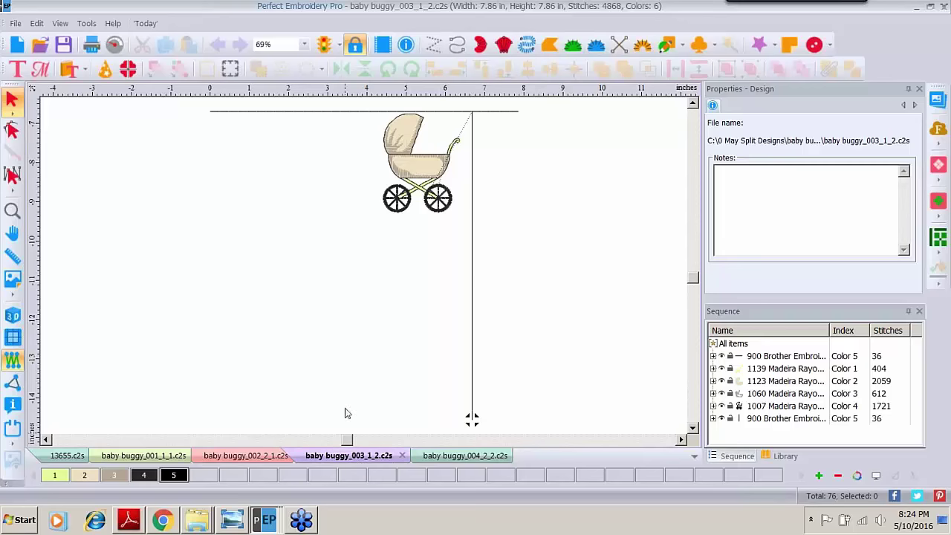
pyautogui.click(266, 459)
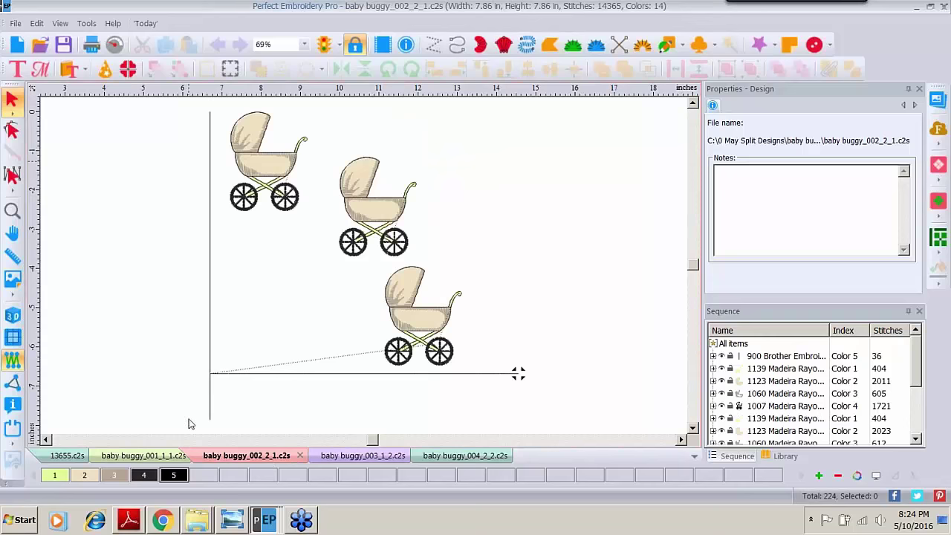
pyautogui.click(143, 456)
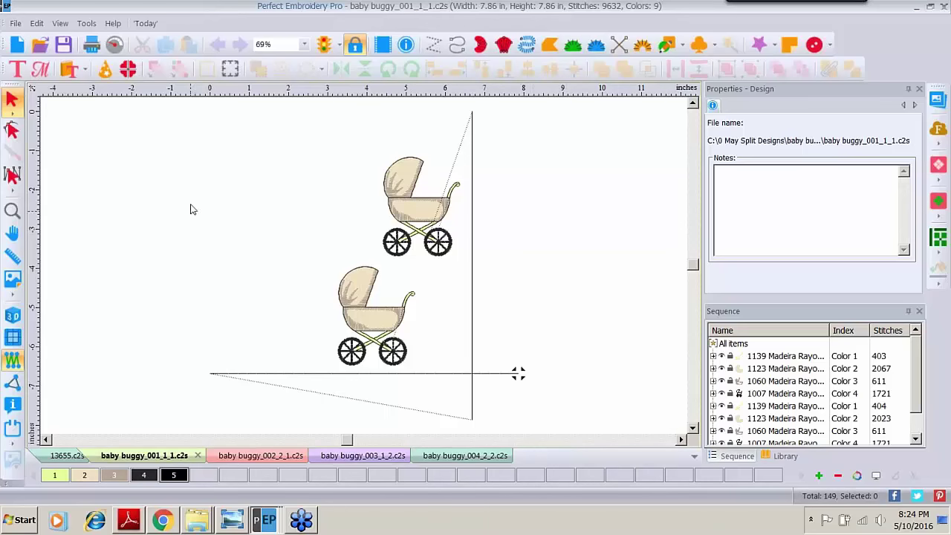
# - Start a new design, search the Perfect Embroidery Pro Free Designs library folder for 90072, and open 90072.c2s
pyautogui.click(16, 46)
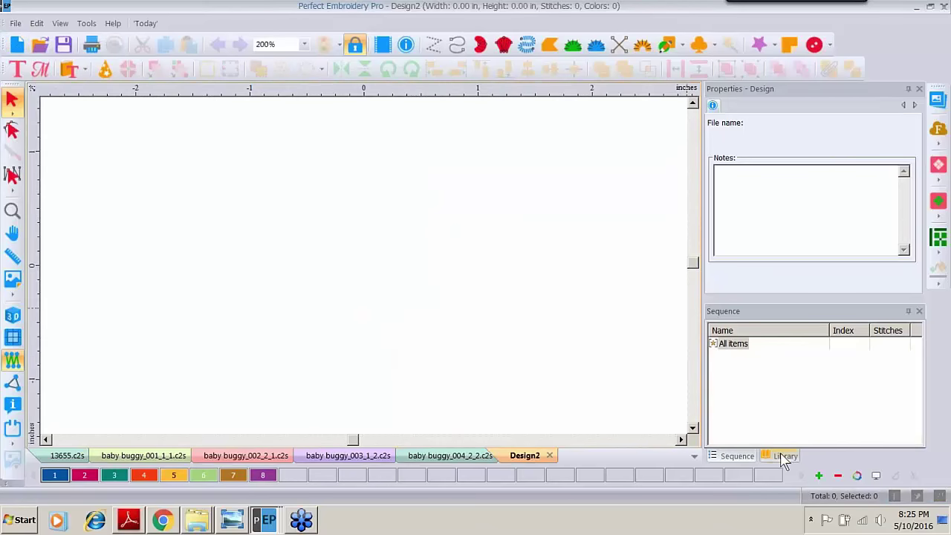
pyautogui.click(784, 458)
pyautogui.rightClick(799, 404)
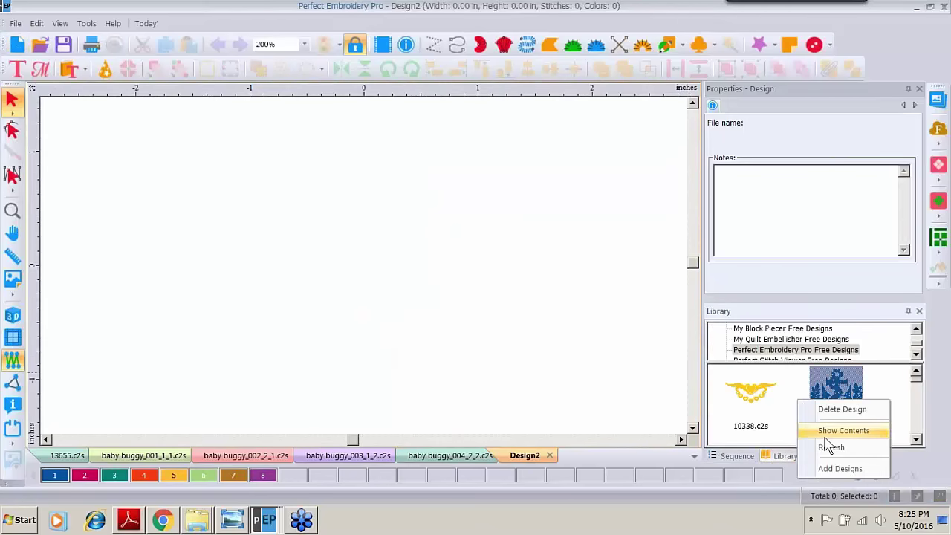
pyautogui.click(830, 432)
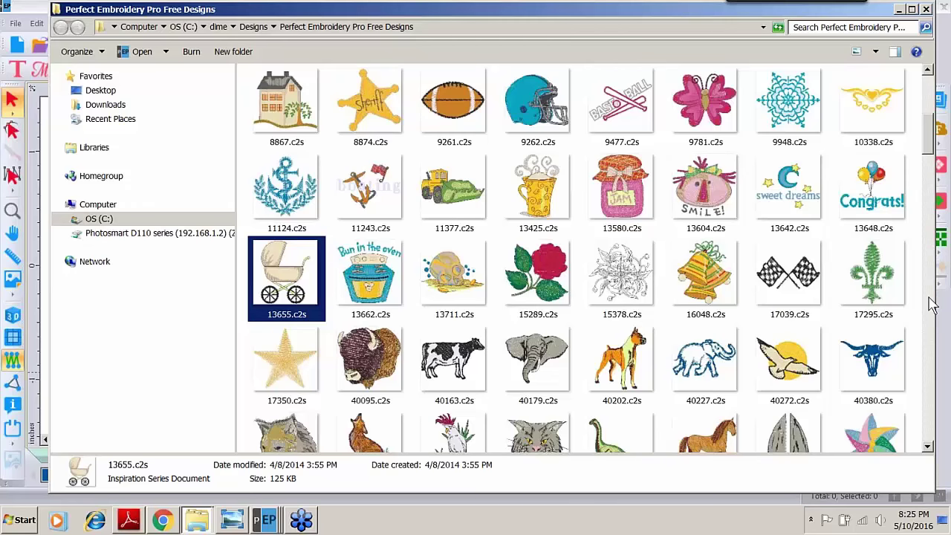
pyautogui.click(824, 27)
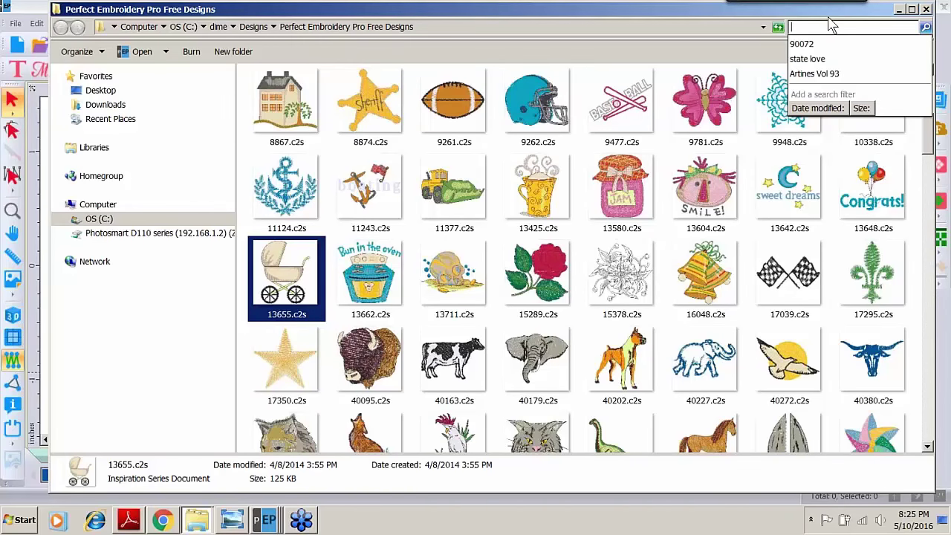
pyautogui.write('90072')
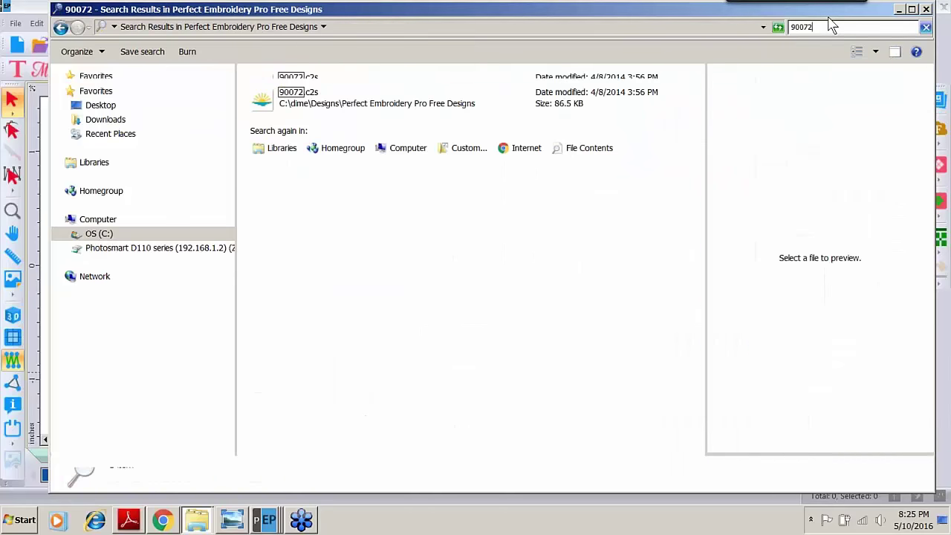
pyautogui.doubleClick(266, 104)
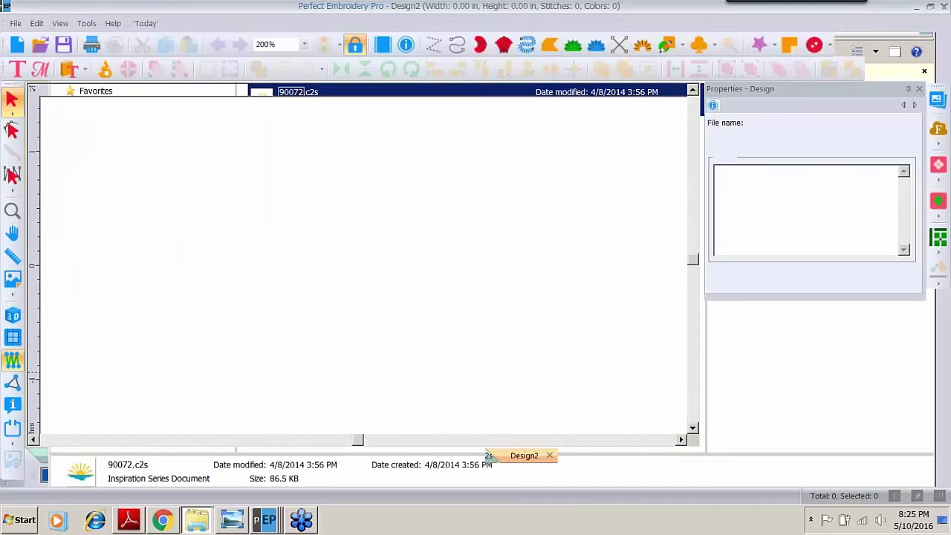
# - Turn on the 3D view and resize the whole sunrise design to 4.75 in wide, keeping its aspect ratio
pyautogui.click(13, 316)
pyautogui.click(304, 44)
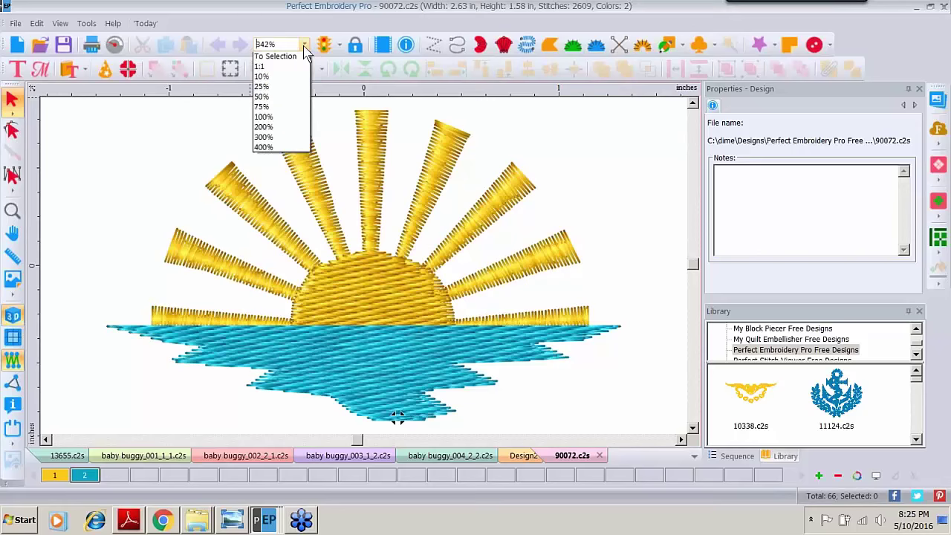
pyautogui.click(275, 149)
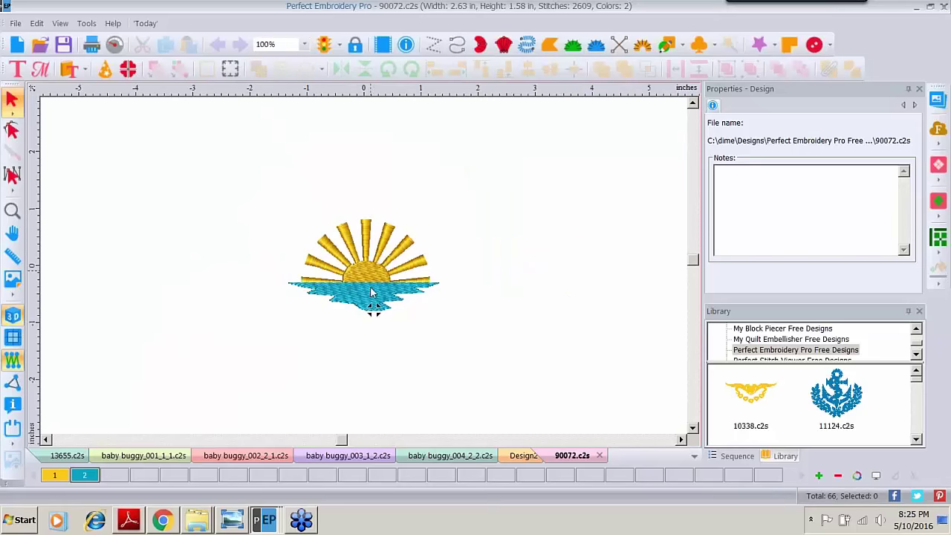
pyautogui.click(739, 456)
pyautogui.click(733, 343)
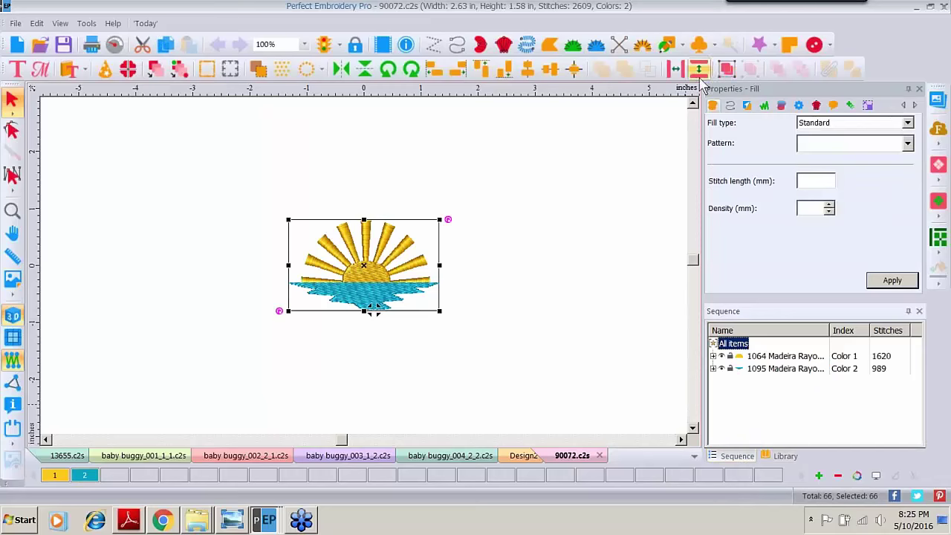
pyautogui.click(867, 106)
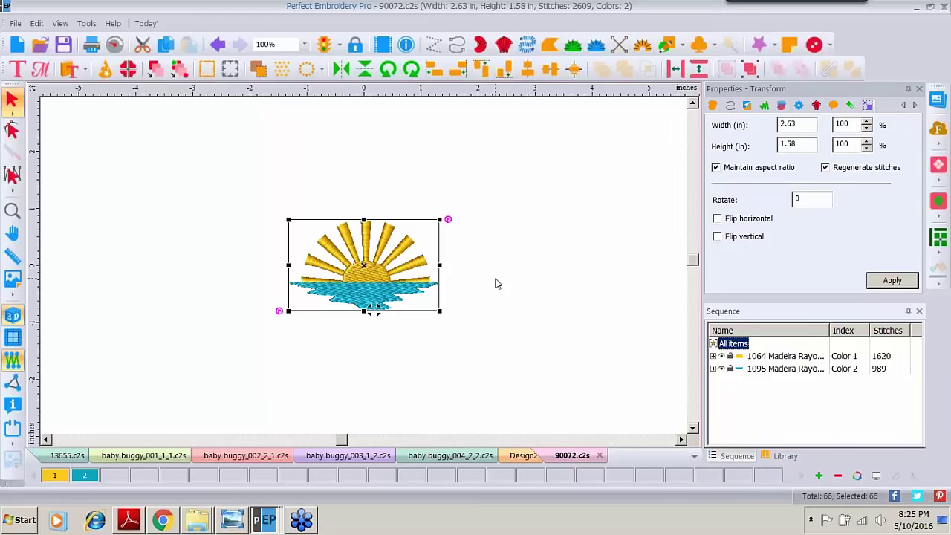
pyautogui.click(799, 124)
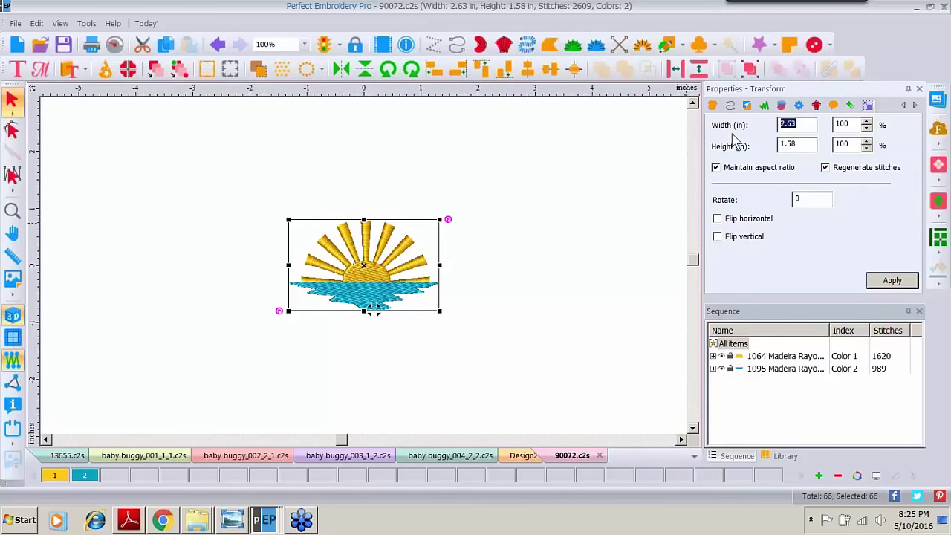
pyautogui.write('4.75')
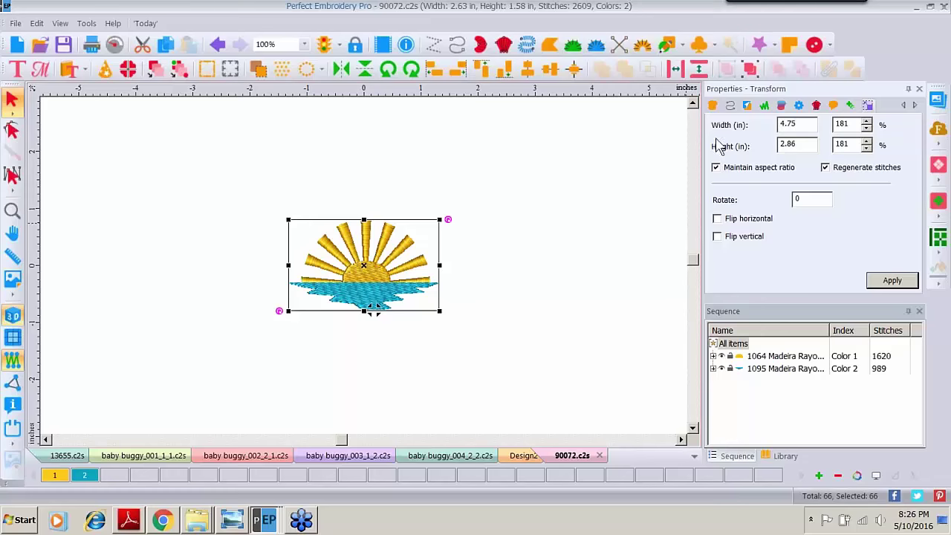
pyautogui.click(885, 286)
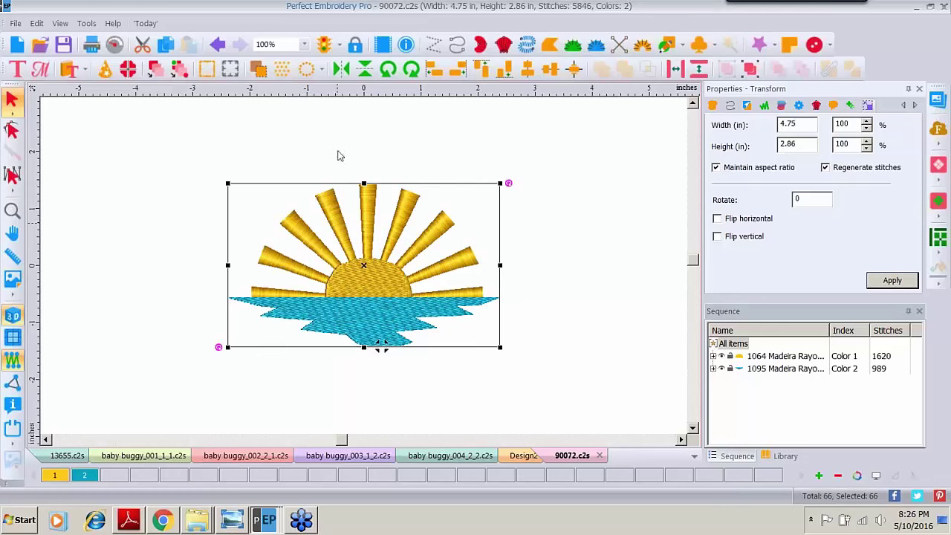
# - Set up the sunrise design's split for the BabyLock-Brother 100x100 hoop and generate the split preview
pyautogui.click(131, 77)
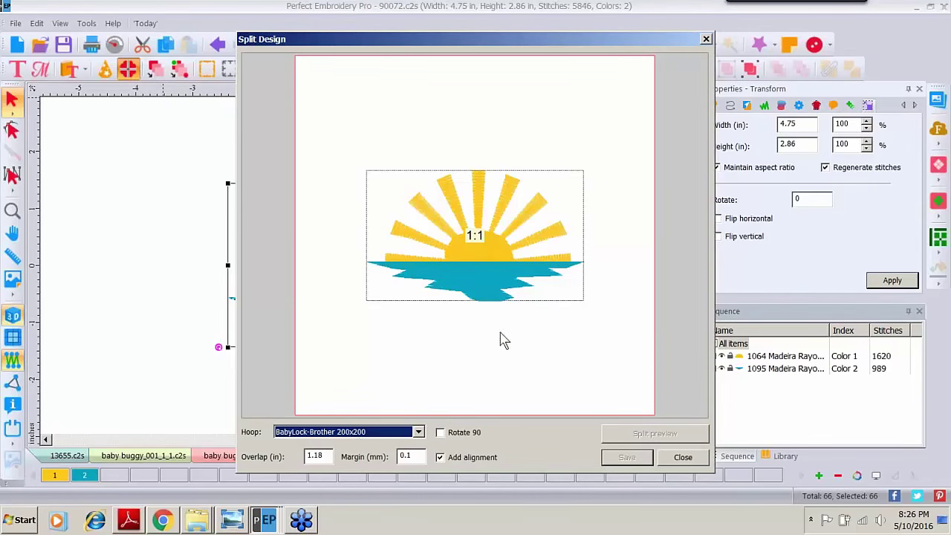
pyautogui.click(419, 432)
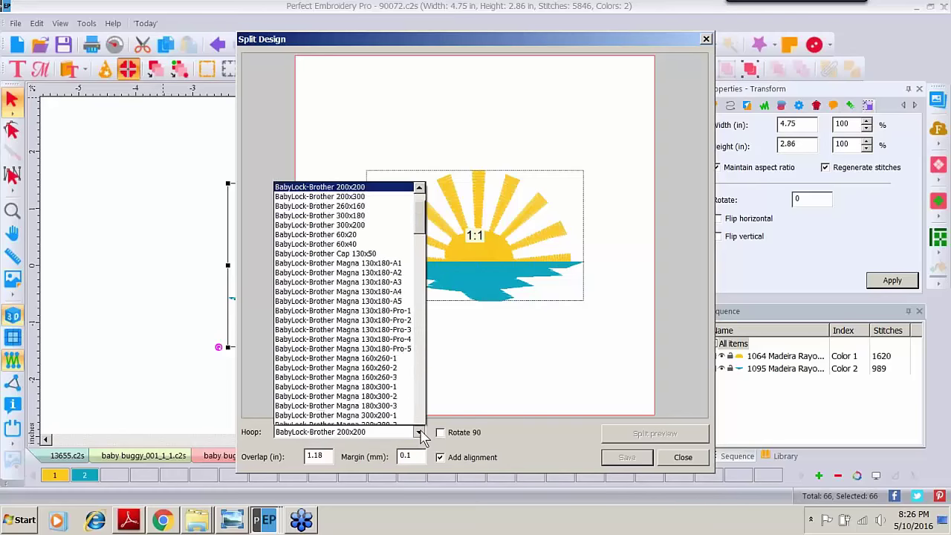
pyautogui.scroll(4, 420, 184)
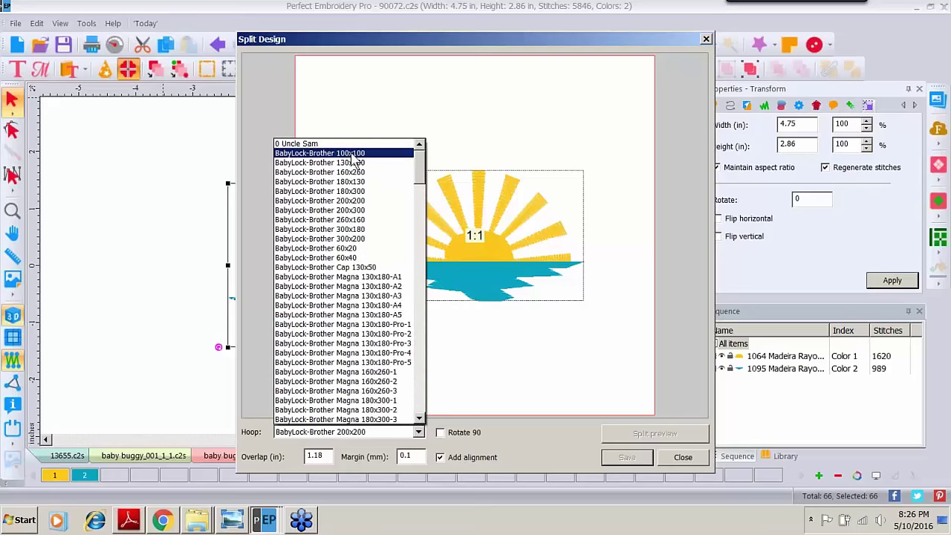
pyautogui.click(319, 154)
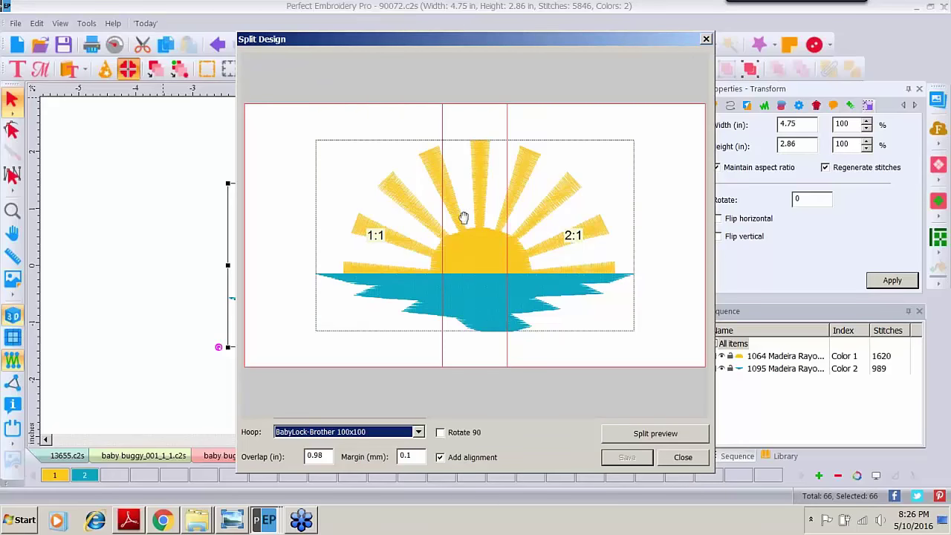
pyautogui.click(635, 435)
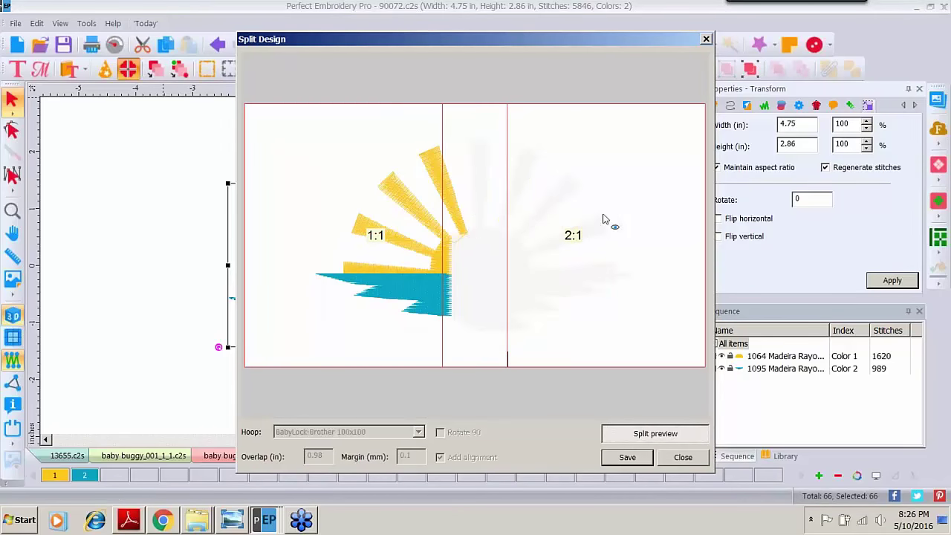
# - Preview both sections of the sunrise split and save the split files as sunset in the 0 May Split Designs folder
pyautogui.click(606, 220)
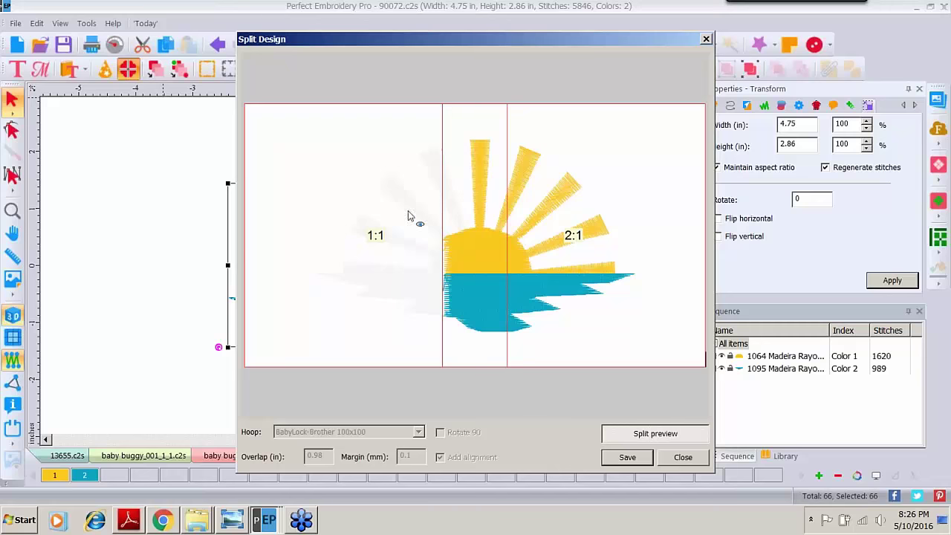
pyautogui.click(340, 315)
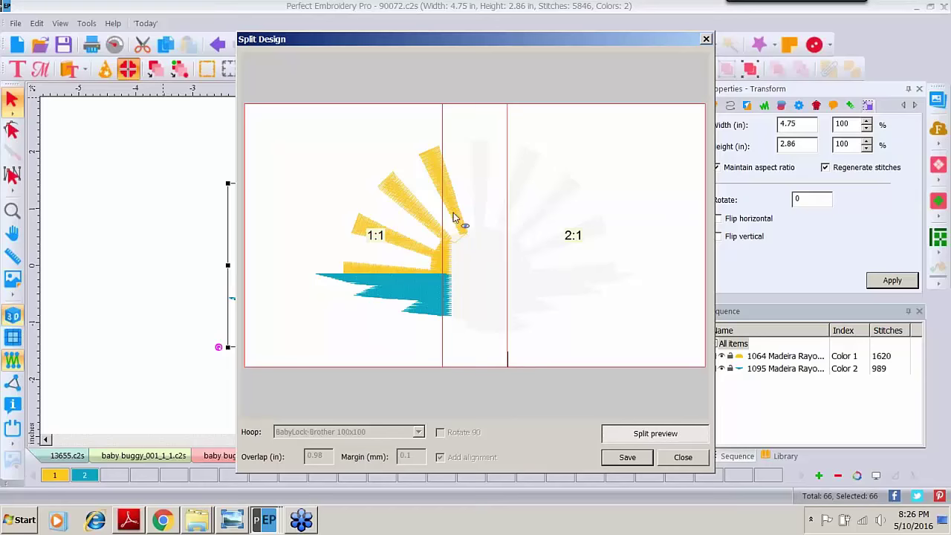
pyautogui.click(627, 457)
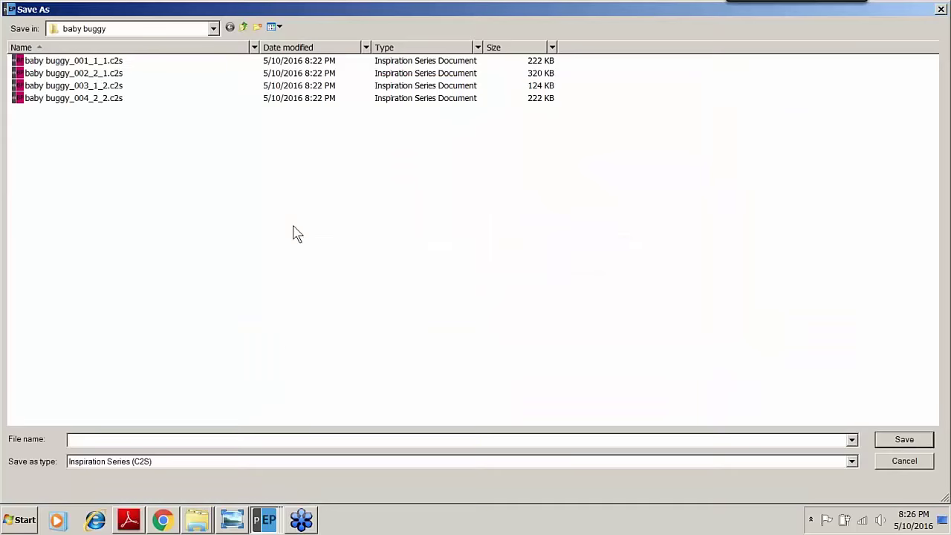
pyautogui.click(243, 26)
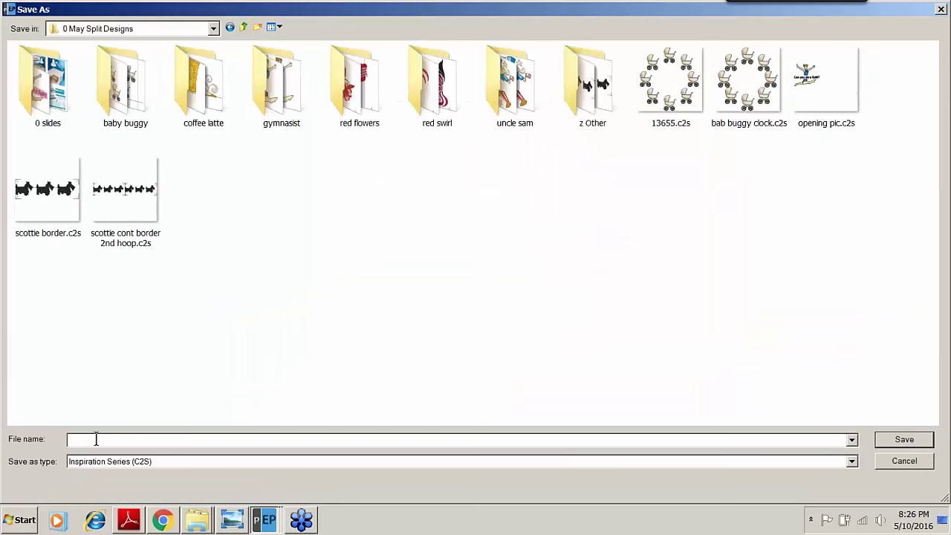
pyautogui.write('sunset')
pyautogui.press('Return')
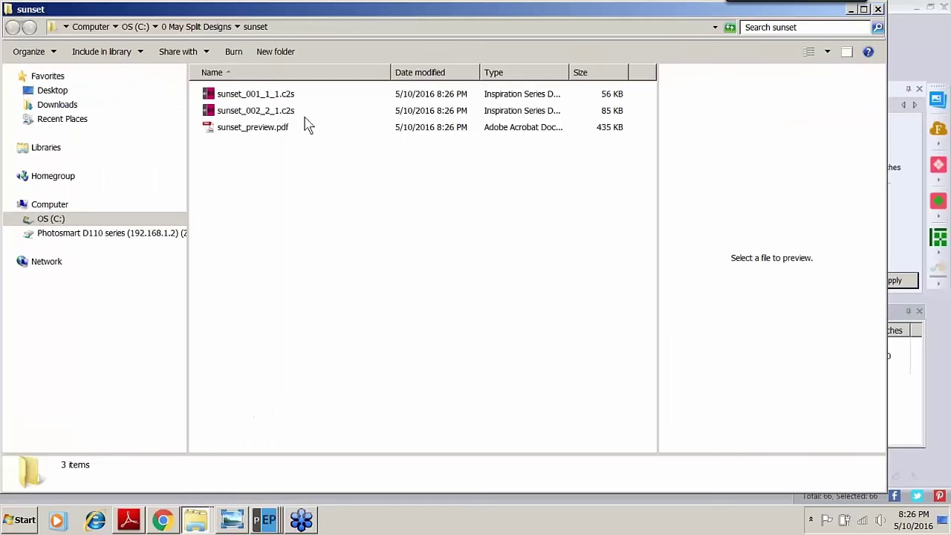
# - Check the previews of sunset_001_1_1.c2s and sunset_002_2_1.c2s in the sunset folder, and close the folder window
pyautogui.click(293, 97)
pyautogui.click(288, 114)
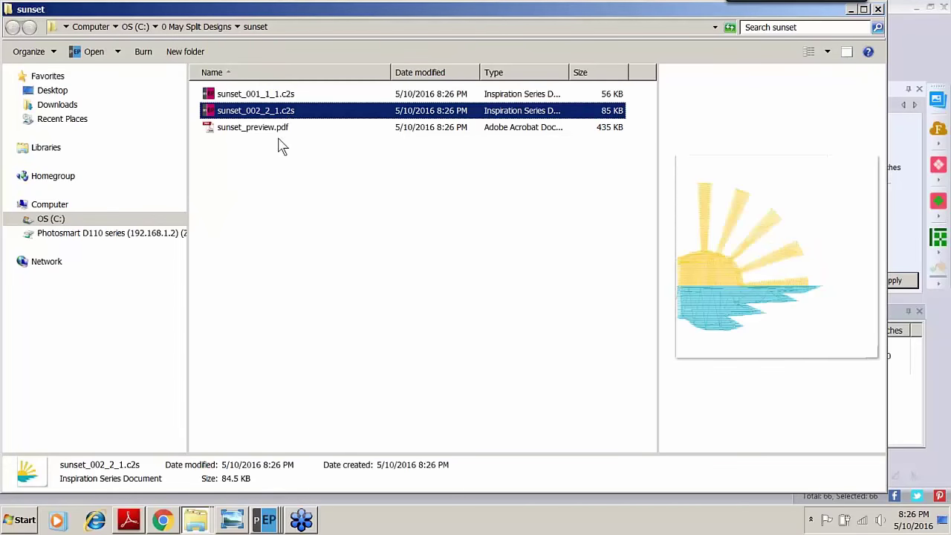
pyautogui.click(878, 9)
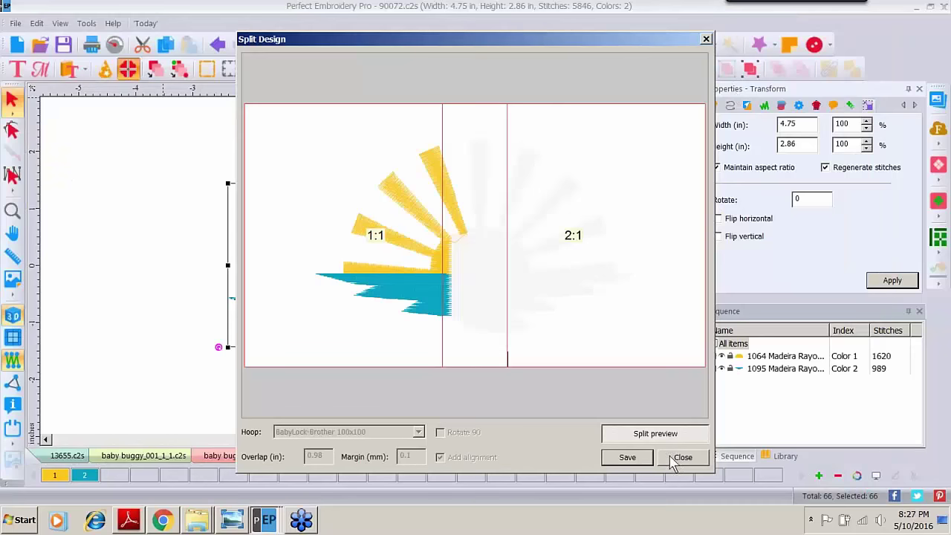
# - Leave the design splitting and close 90072.c2s without saving its changes
pyautogui.click(673, 458)
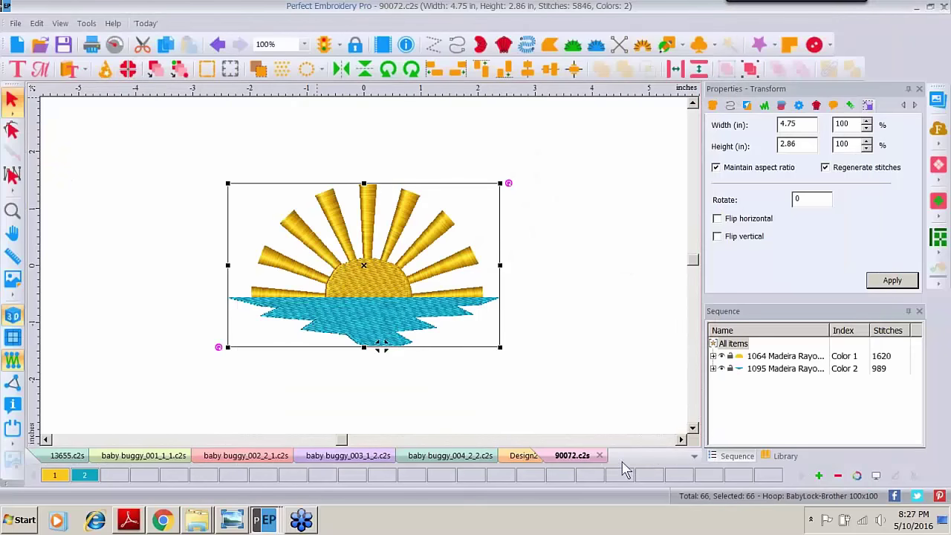
pyautogui.click(598, 455)
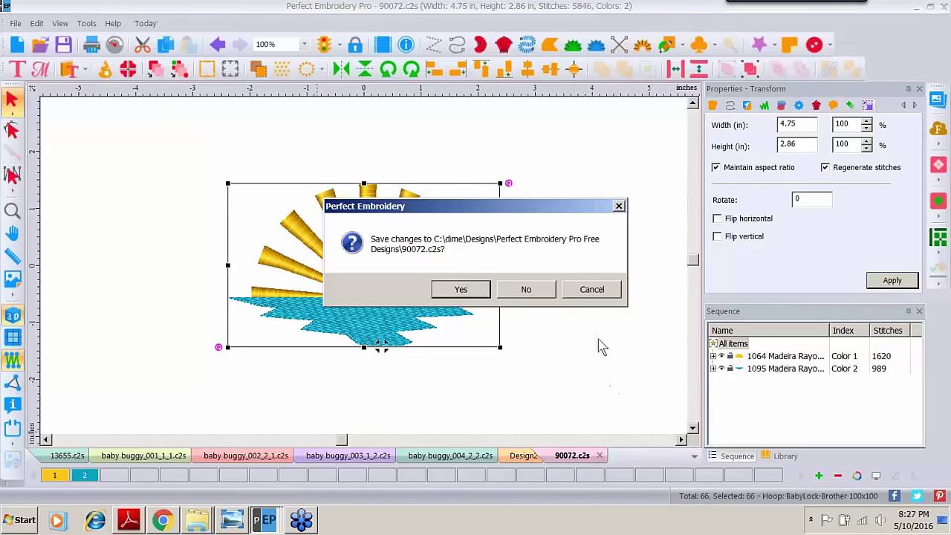
pyautogui.click(538, 289)
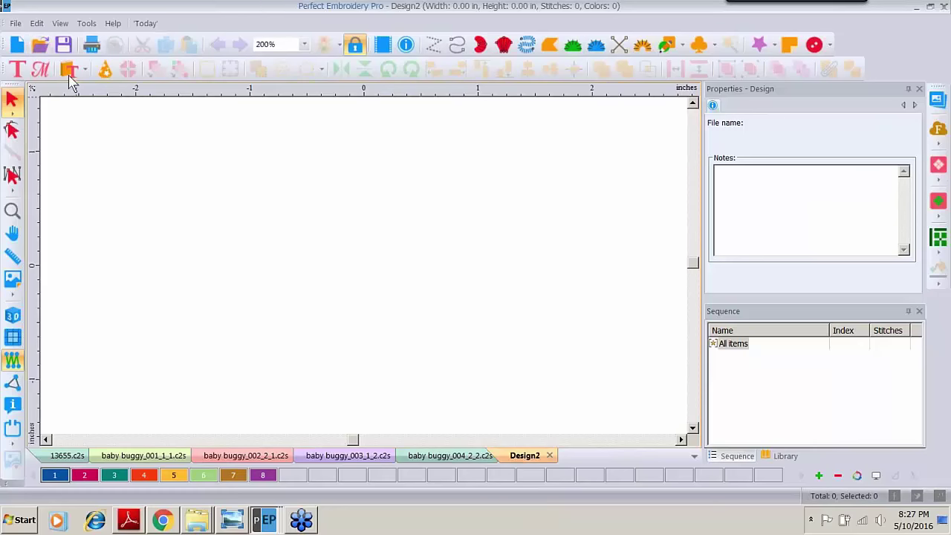
# - Open sunset_001_1_1.c2s and sunset_002_2_1.c2s together from the sunset folder
pyautogui.click(39, 44)
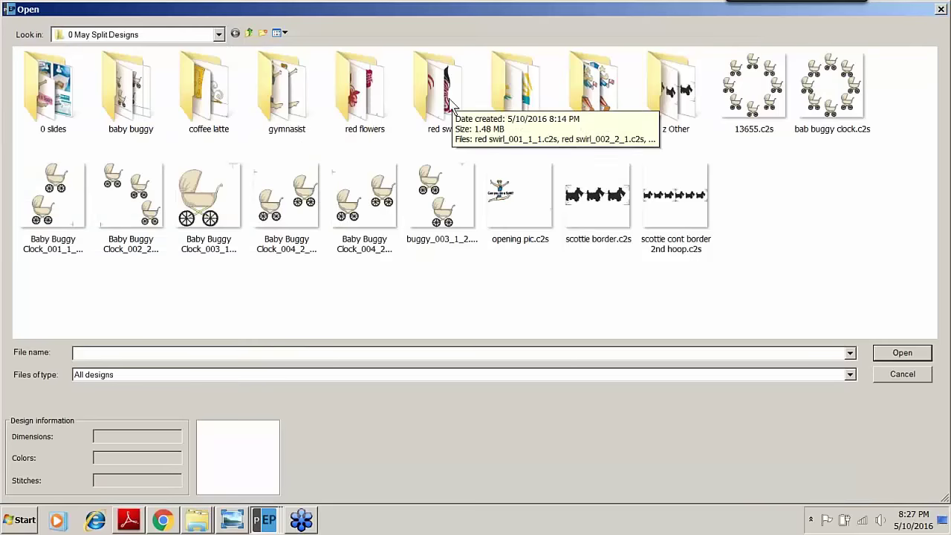
pyautogui.doubleClick(516, 86)
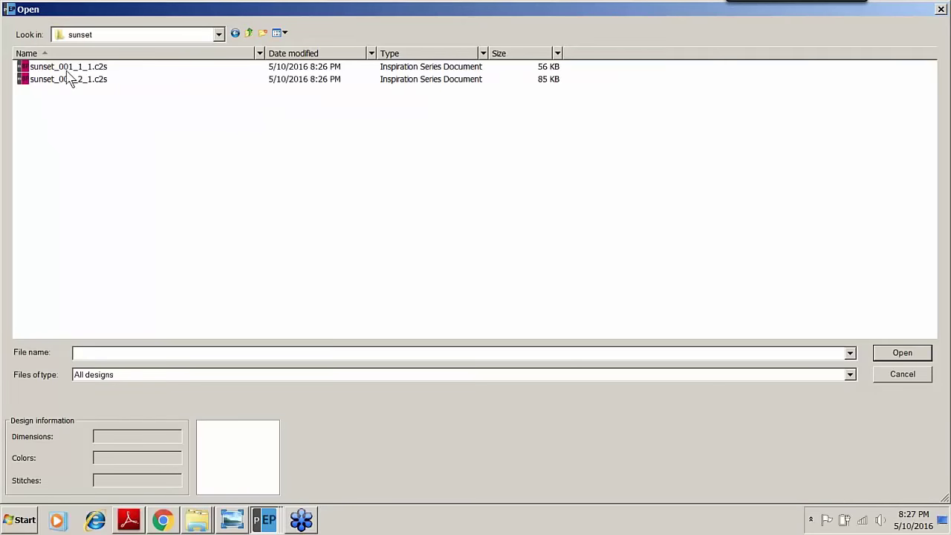
pyautogui.click(68, 70)
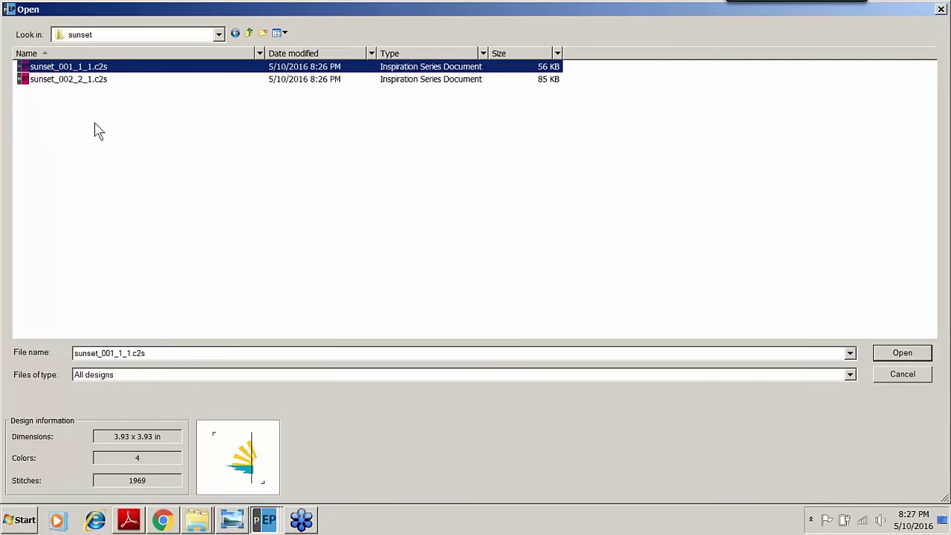
pyautogui.keyDown('shift'); pyautogui.click(61, 80); pyautogui.keyUp('shift')
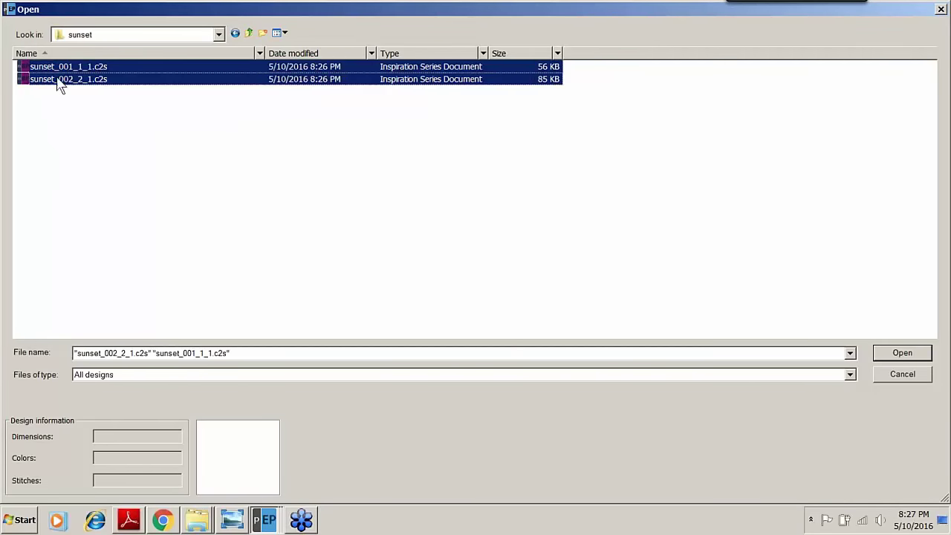
pyautogui.click(895, 354)
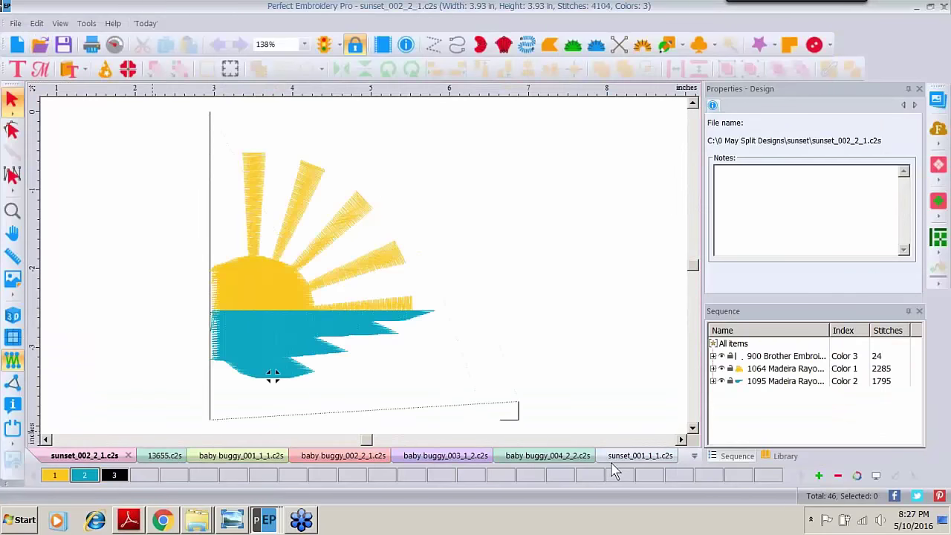
# - Show the BabyLock-Brother 100x100 hoop around the sunset_001_1_1.c2s design
pyautogui.click(613, 465)
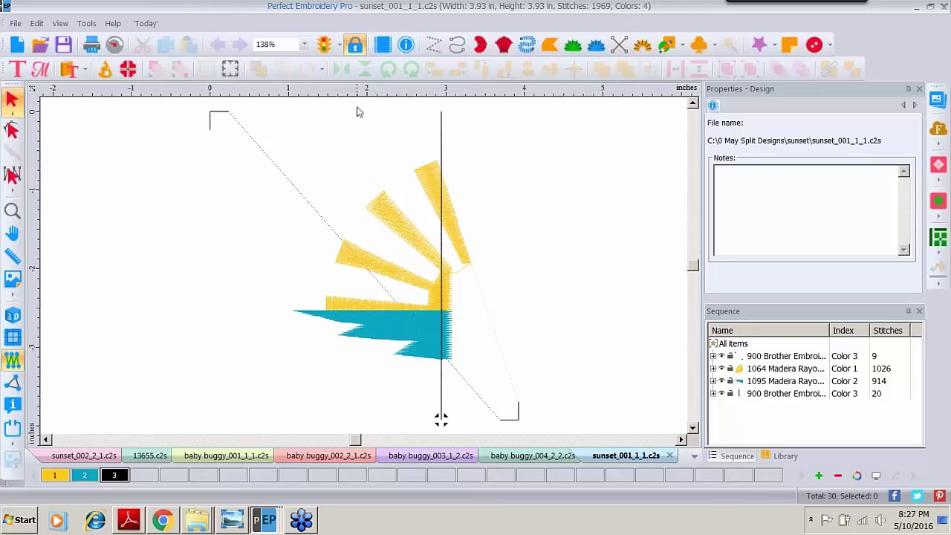
pyautogui.click(304, 46)
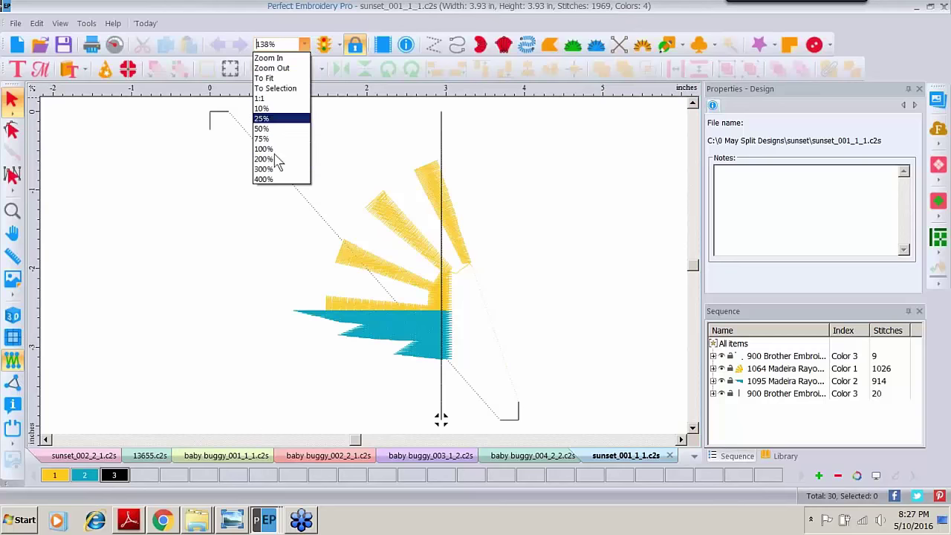
pyautogui.click(282, 152)
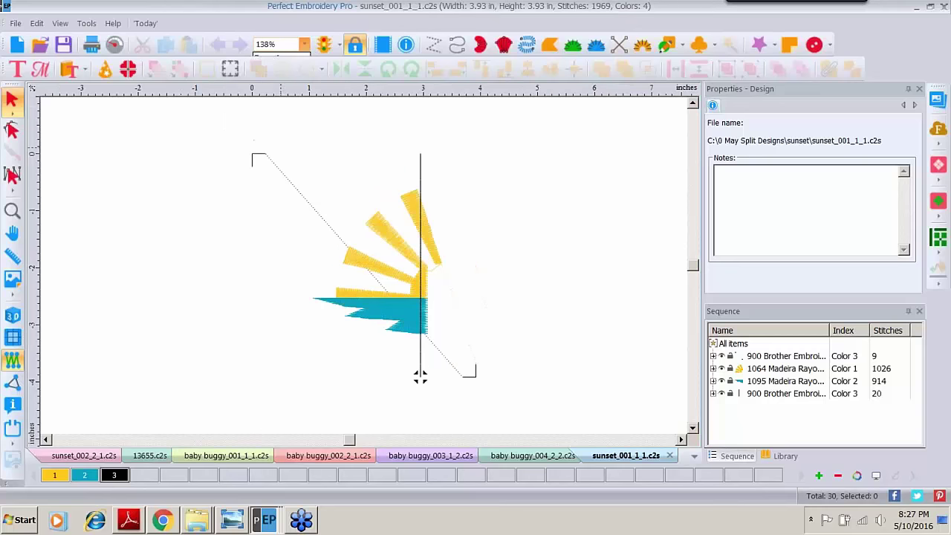
pyautogui.click(13, 429)
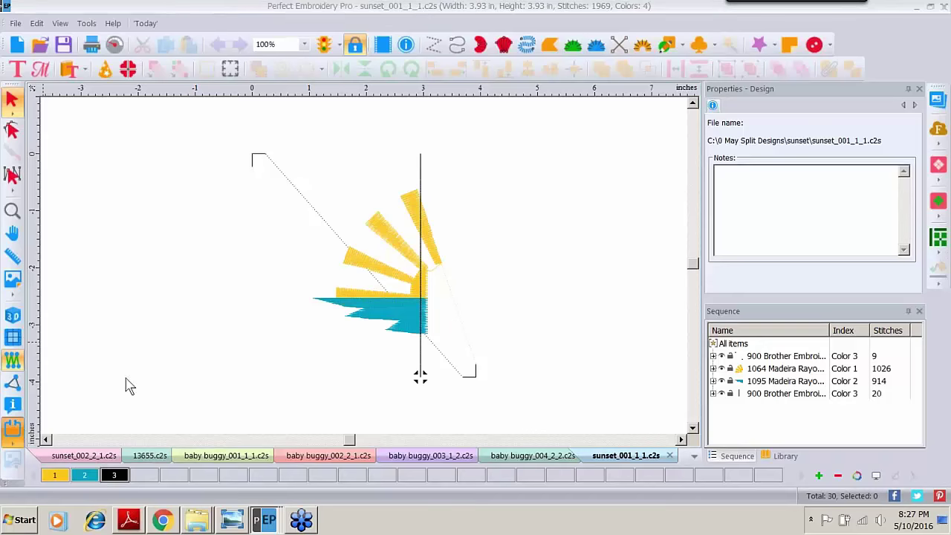
pyautogui.click(463, 374)
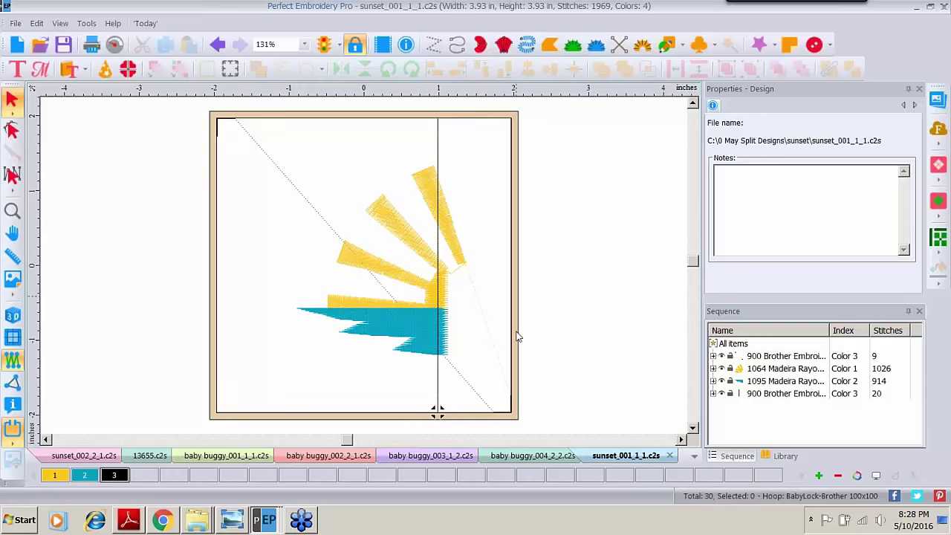
# - Move the whole first sunset section about 2.8 in left across its hoop, and paste in a copy of everything from sunset_002_2_1.c2s
pyautogui.click(733, 344)
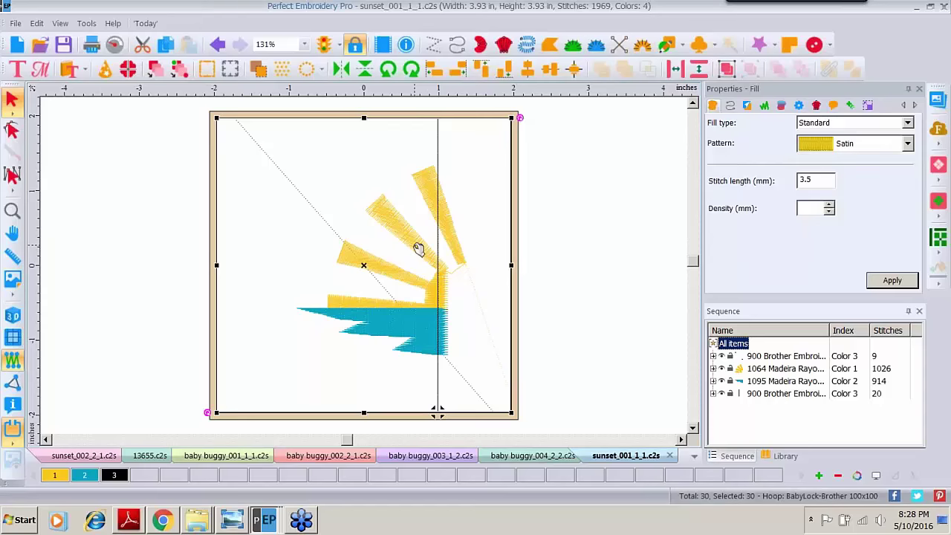
pyautogui.moveTo(418, 250); pyautogui.dragTo(218, 249)
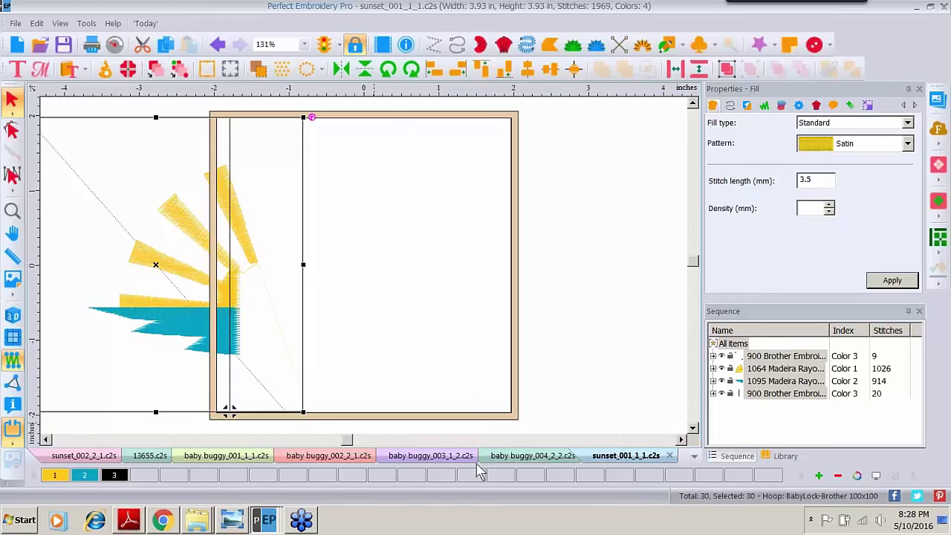
pyautogui.click(76, 459)
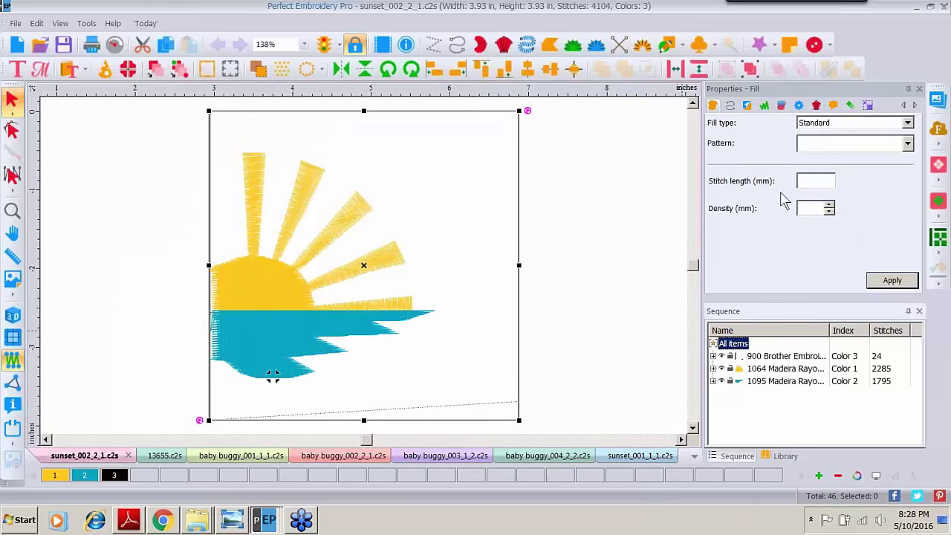
pyautogui.click(749, 69)
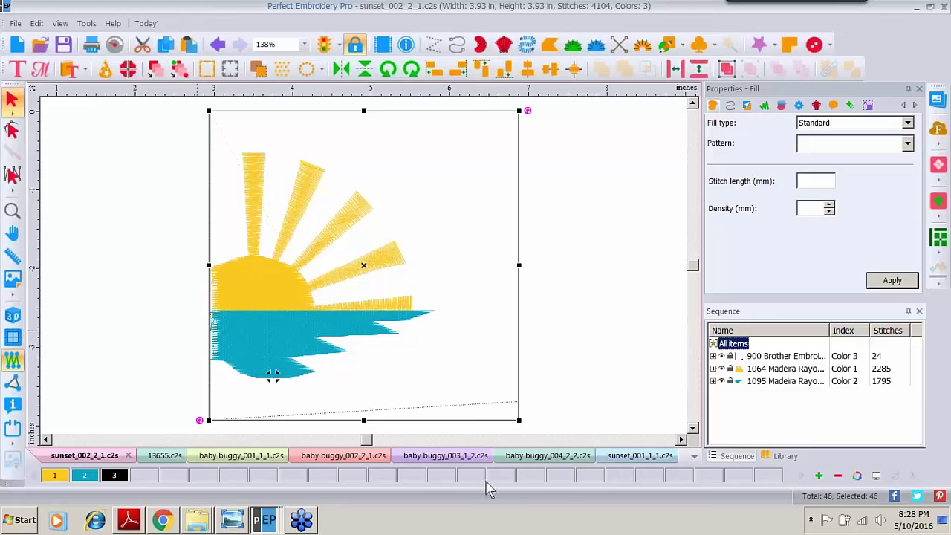
pyautogui.click(640, 455)
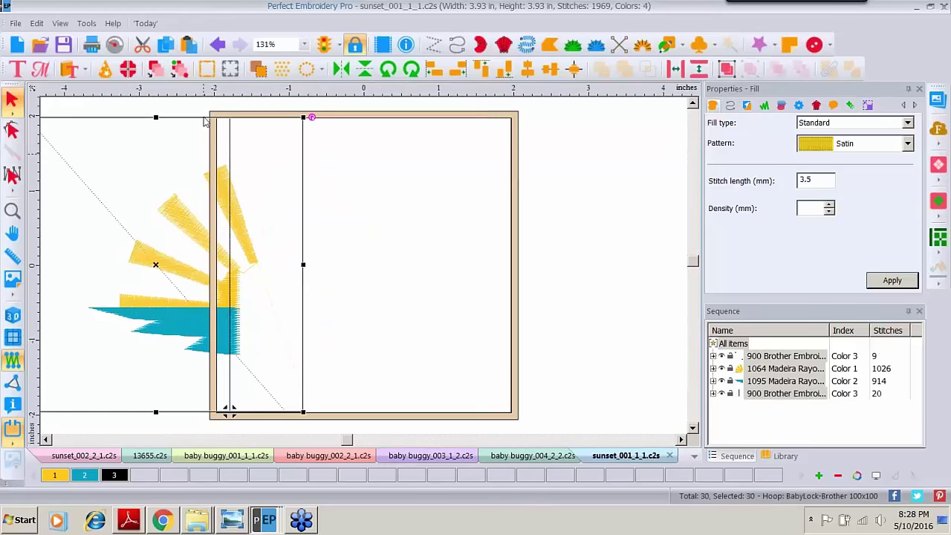
pyautogui.click(191, 49)
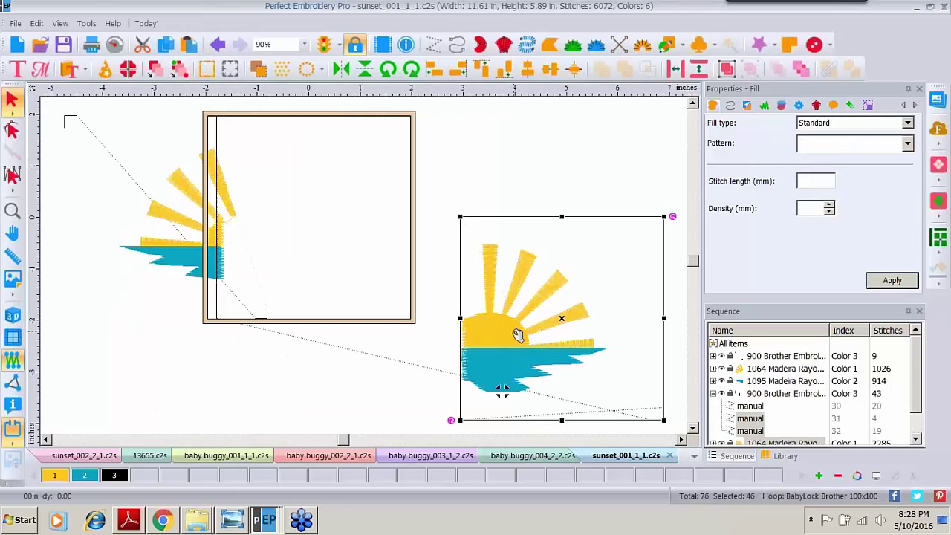
# - Move the selected right half of the sunset against the left half so their split lines meet, and inspect the join
pyautogui.moveTo(518, 333); pyautogui.dragTo(274, 235)
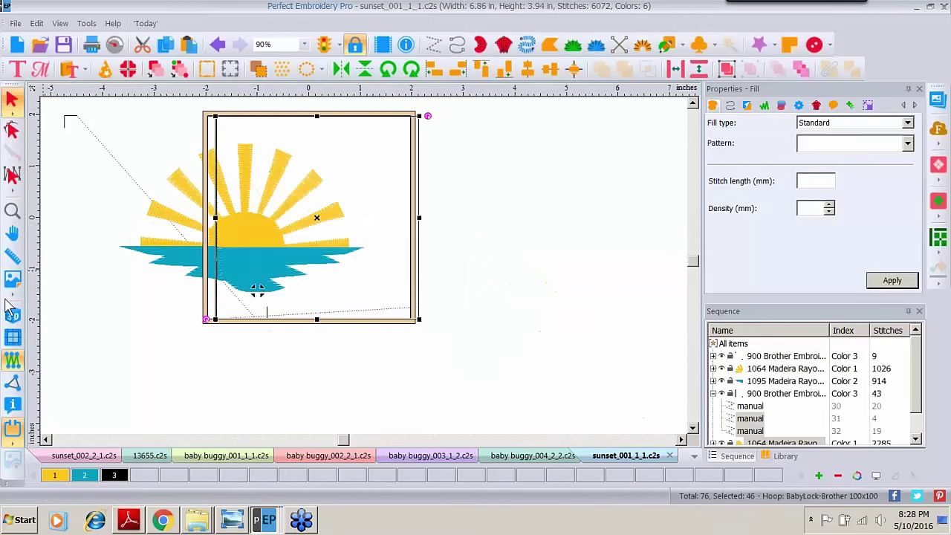
pyautogui.click(12, 211)
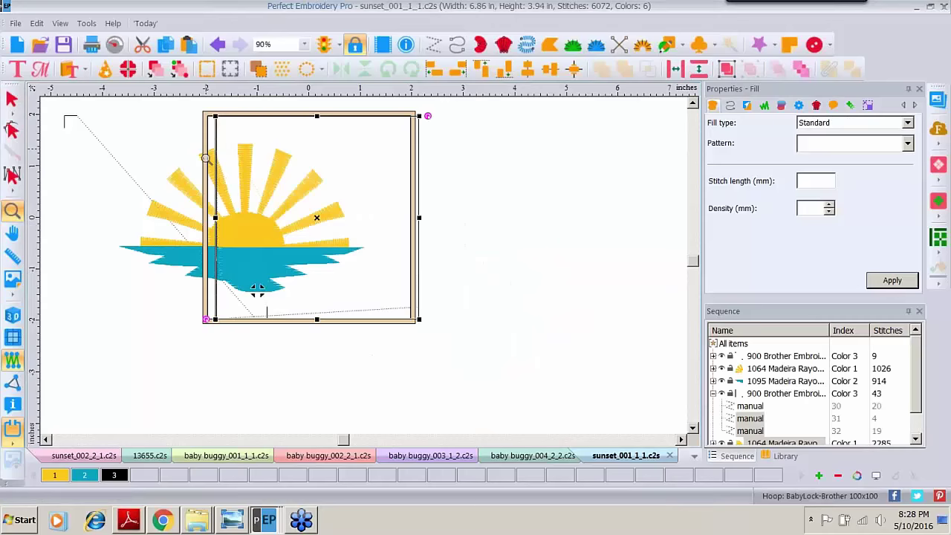
pyautogui.click(207, 158)
pyautogui.click(692, 104)
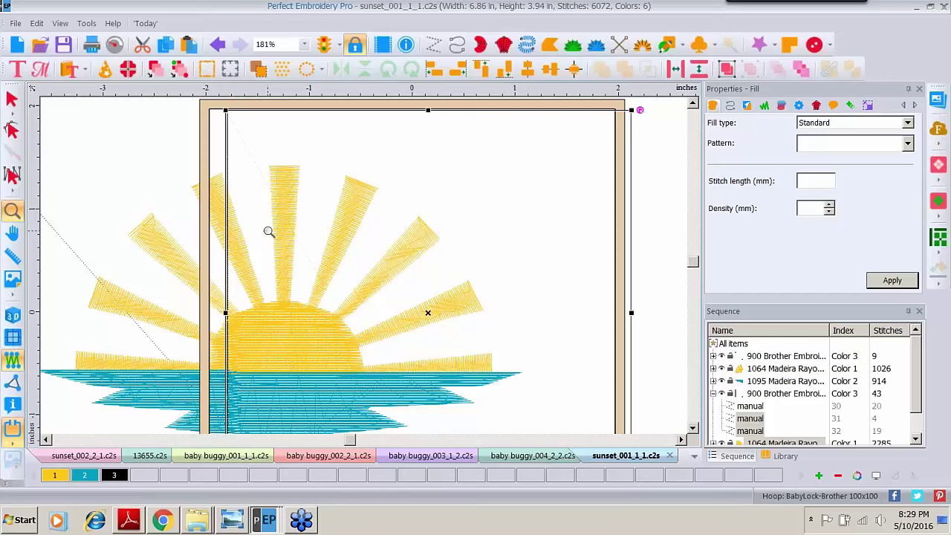
pyautogui.click(130, 191)
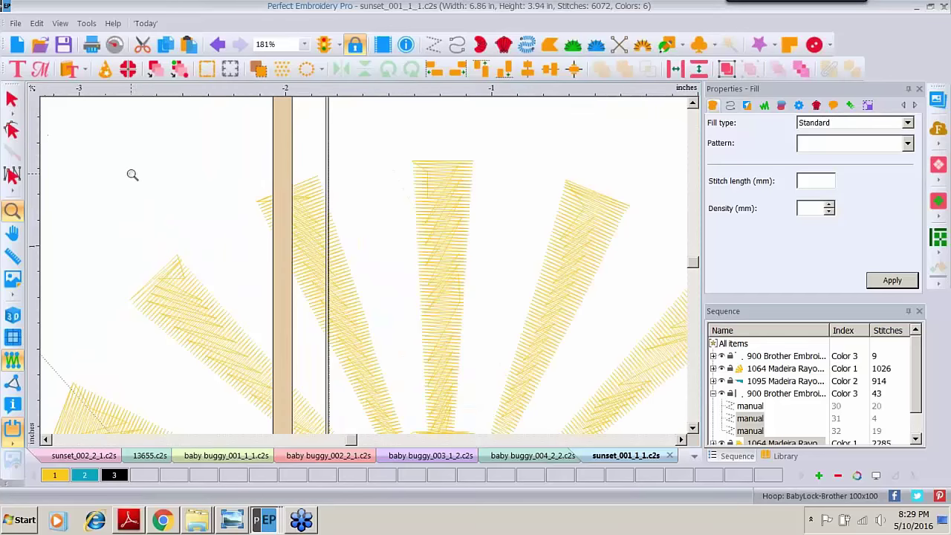
pyautogui.rightClick(67, 197)
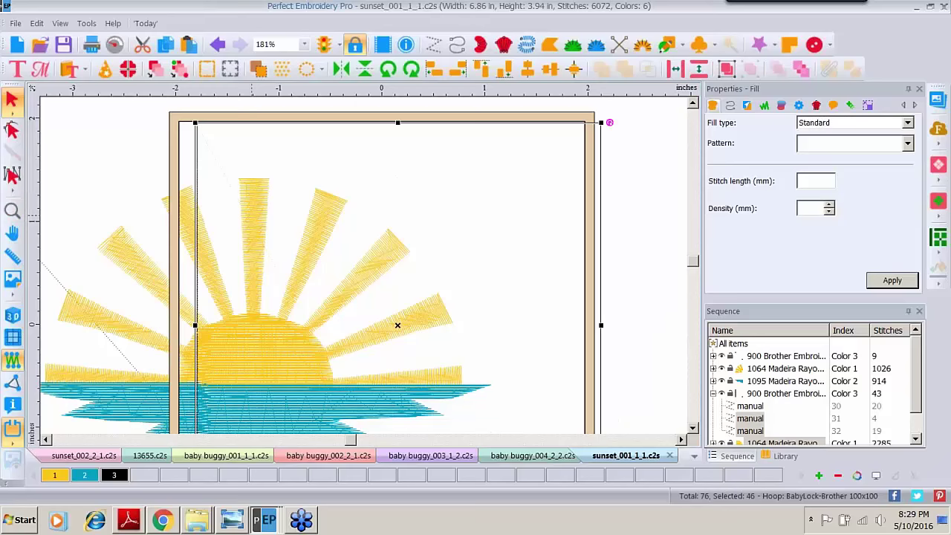
pyautogui.press('Escape')
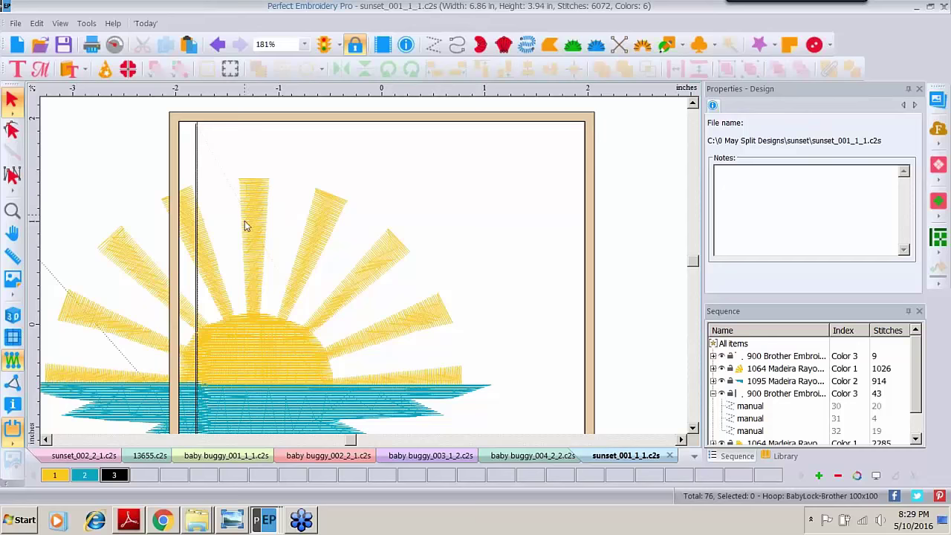
# - Select a sun ray's run stitch and the sunset's right-hand objects to examine where they fall in the stitch sequence
pyautogui.click(253, 202)
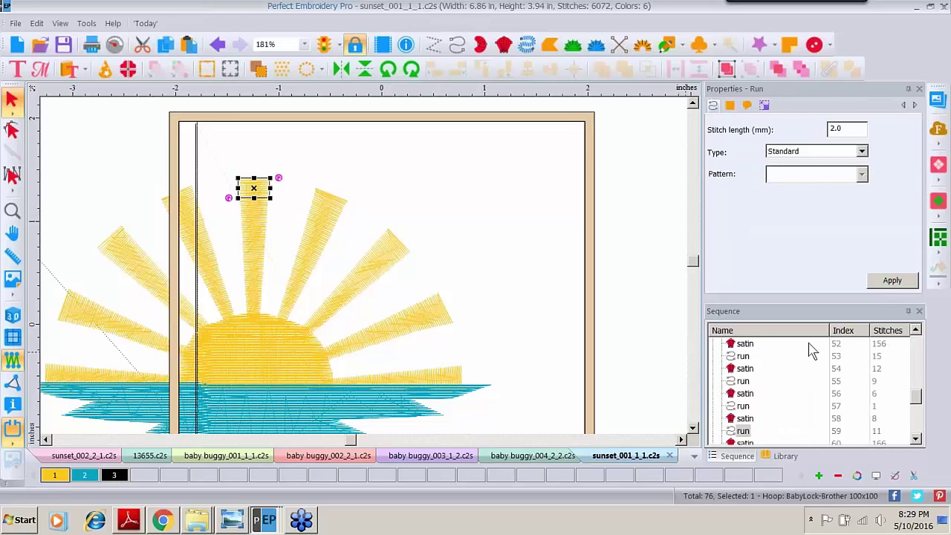
pyautogui.moveTo(916, 398); pyautogui.dragTo(923, 366)
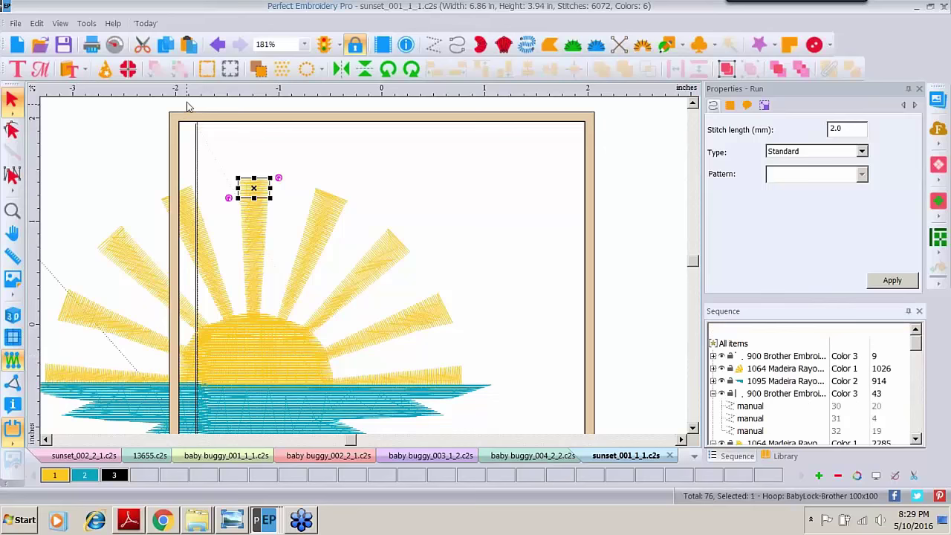
pyautogui.moveTo(187, 102); pyautogui.dragTo(651, 529)
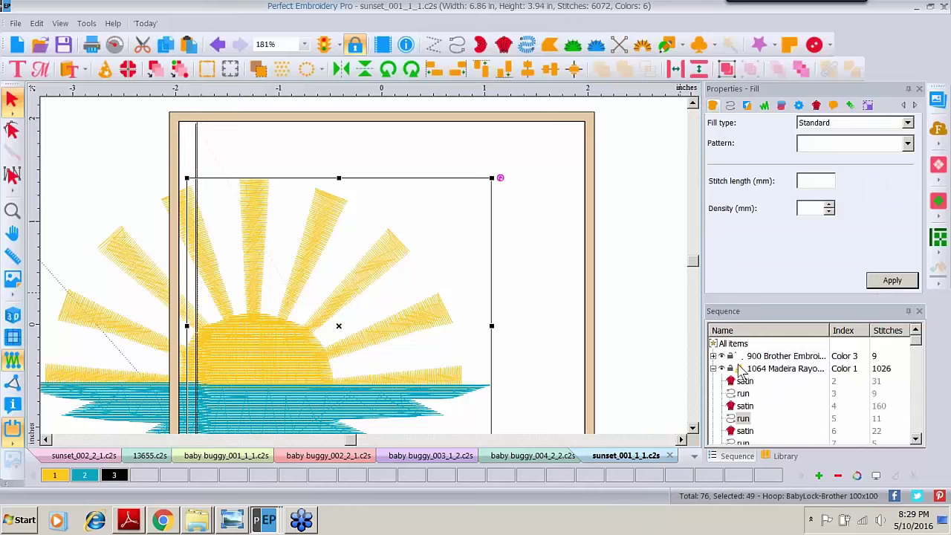
pyautogui.click(658, 170)
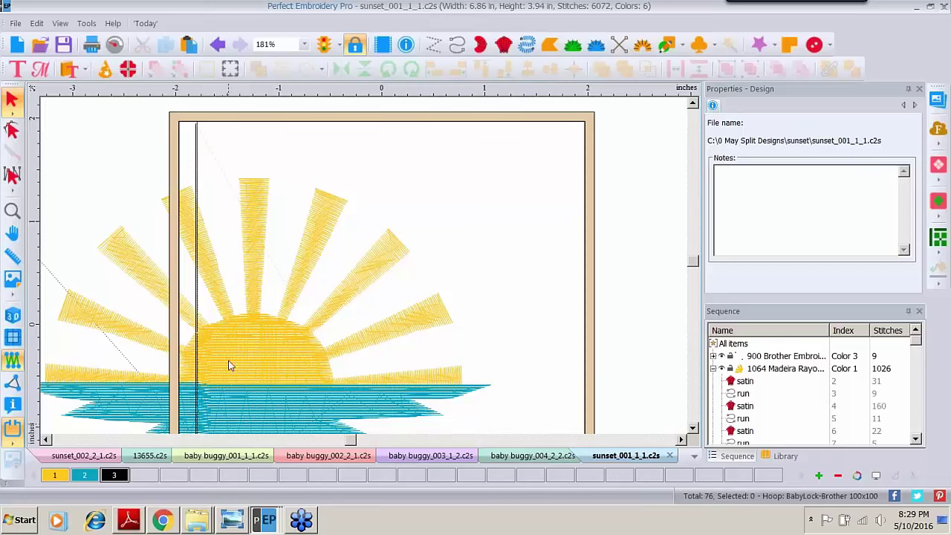
# - Switch to Windows Photo Viewer and view the sunset photos through pin matching, laser alignment and the framed result in 0 d .png
pyautogui.click(232, 520)
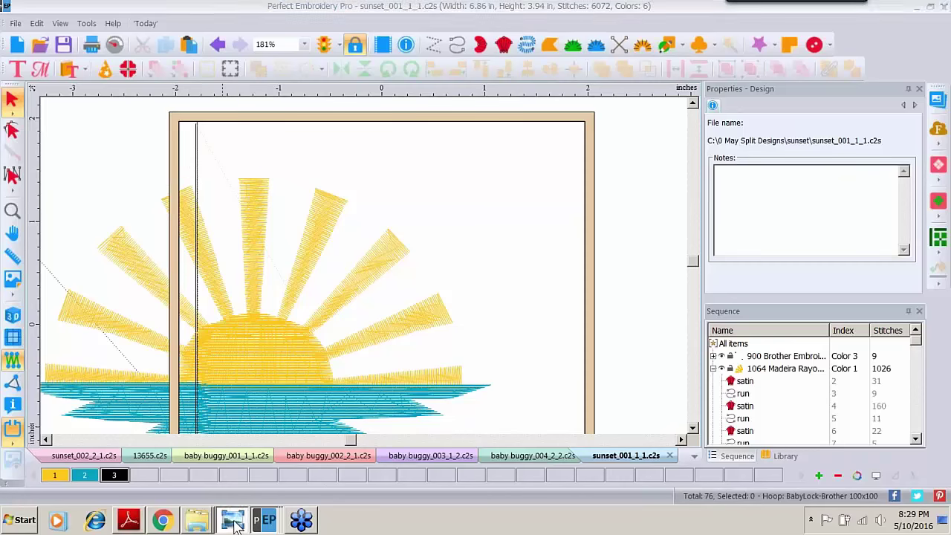
pyautogui.click(510, 488)
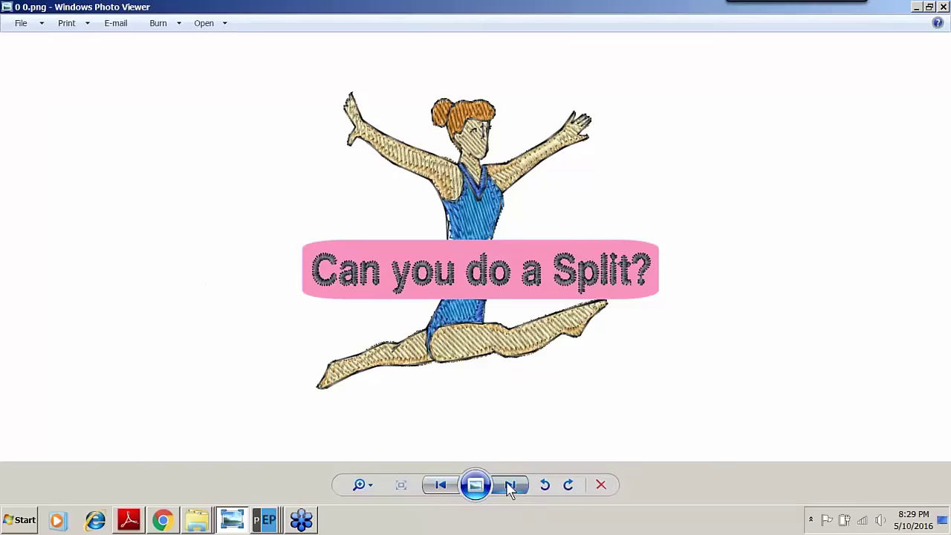
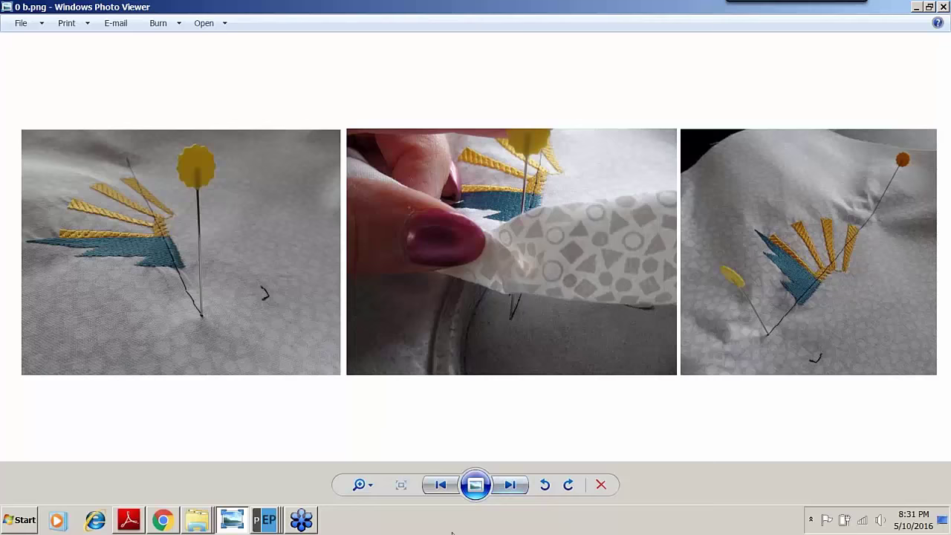
pyautogui.click(509, 485)
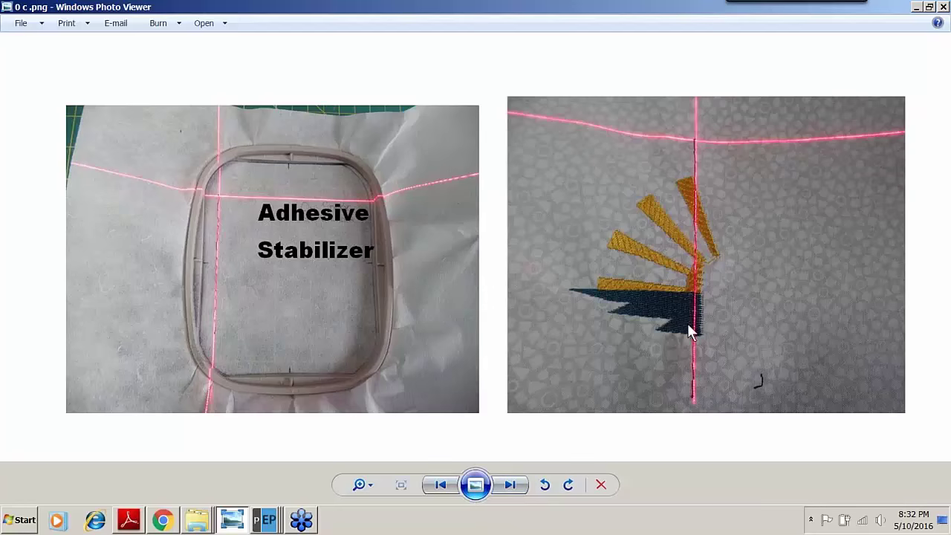
pyautogui.click(509, 484)
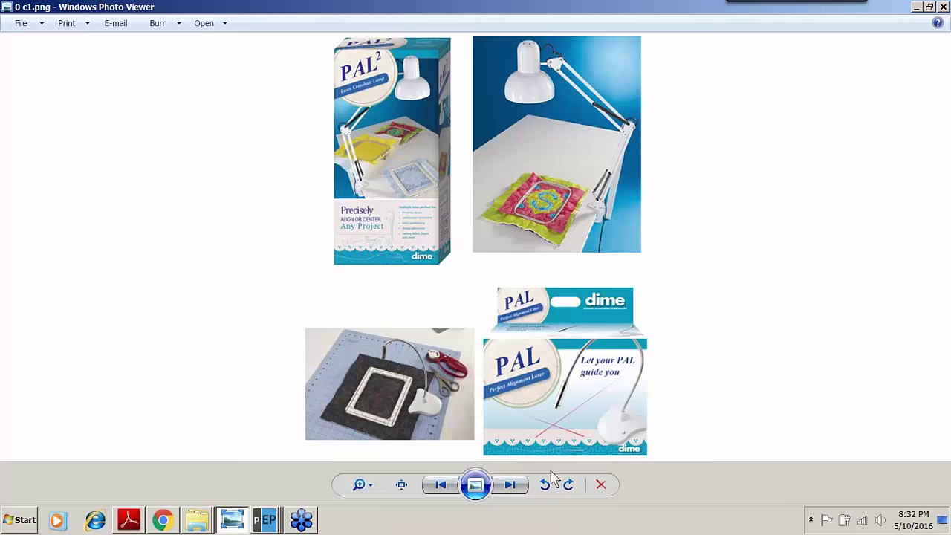
pyautogui.click(509, 493)
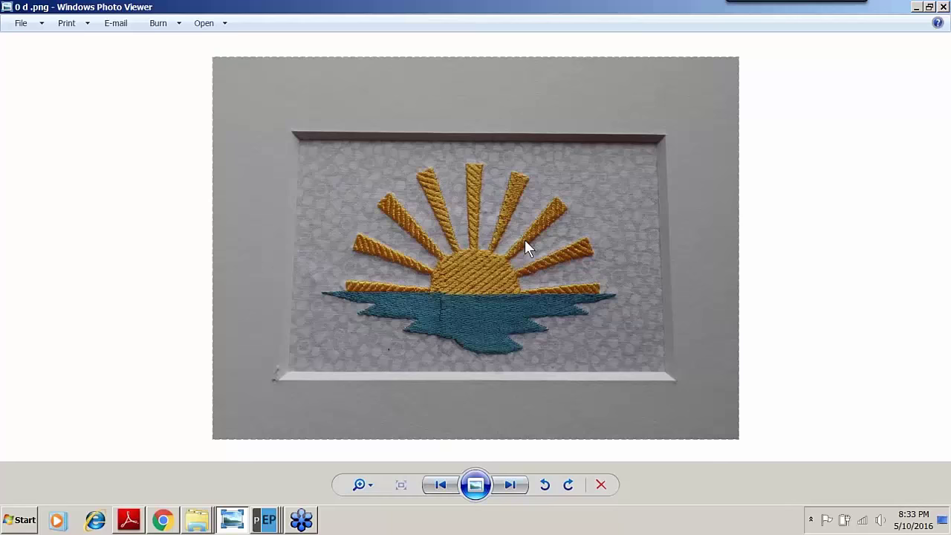
# - View the hooped coffee cup in 0 e .JPG and point out the alignment line's starting point in 0 f.png
pyautogui.click(509, 484)
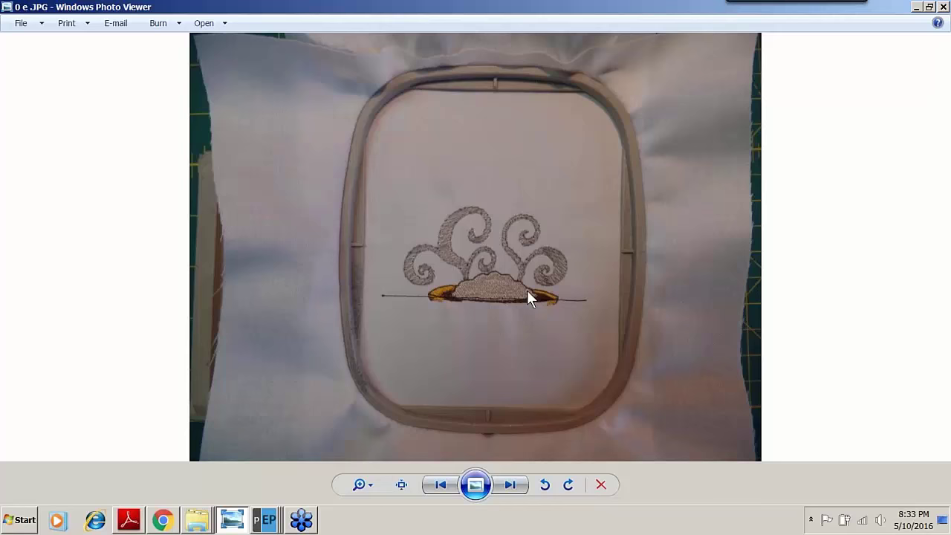
pyautogui.click(510, 486)
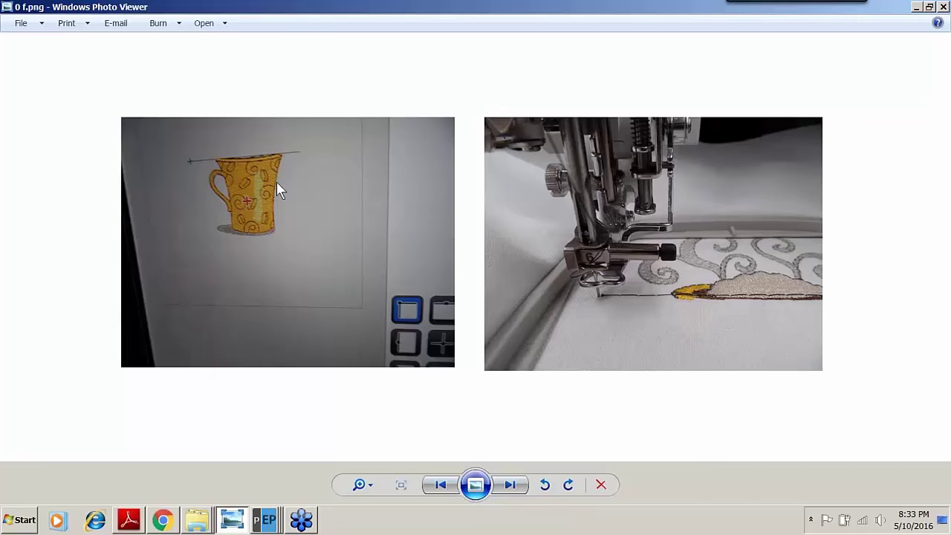
pyautogui.click(190, 161)
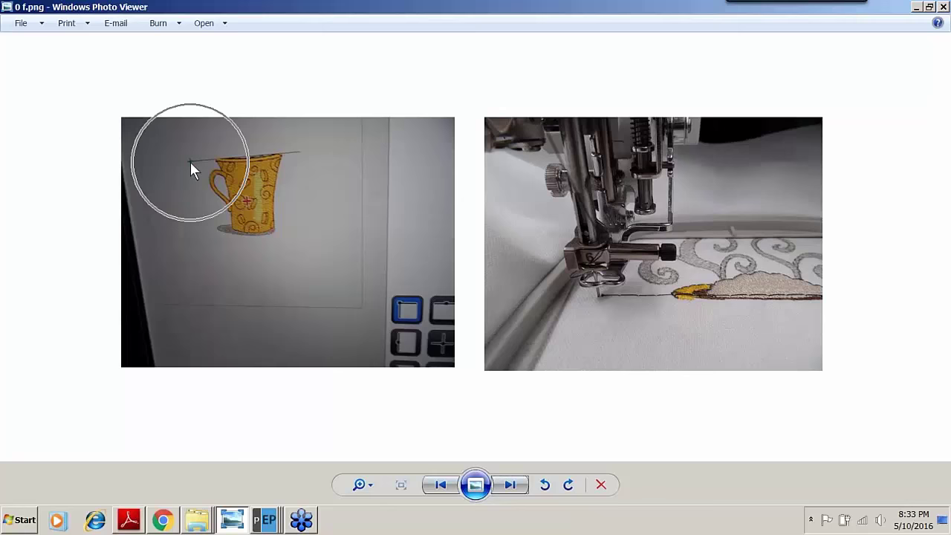
pyautogui.click(190, 162)
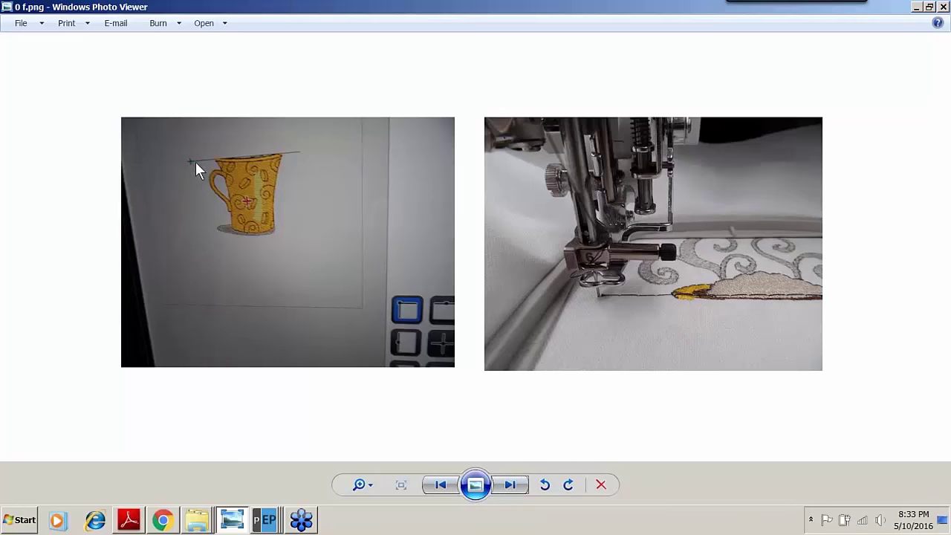
pyautogui.click(411, 324)
# - Point out the corner position icon and the alignment line's end point in 0 g .png, and view the finished cup in 0 h.JPG
pyautogui.click(509, 484)
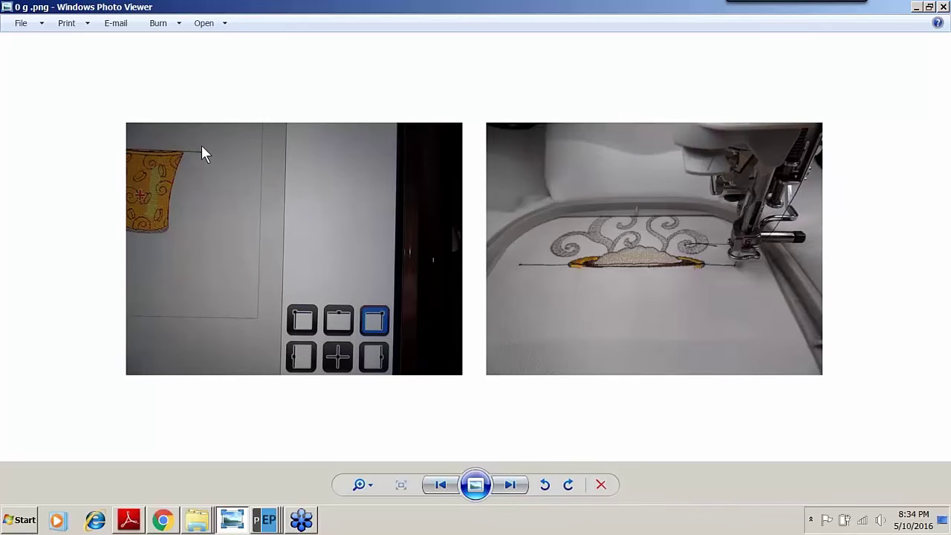
pyautogui.click(380, 327)
pyautogui.click(380, 328)
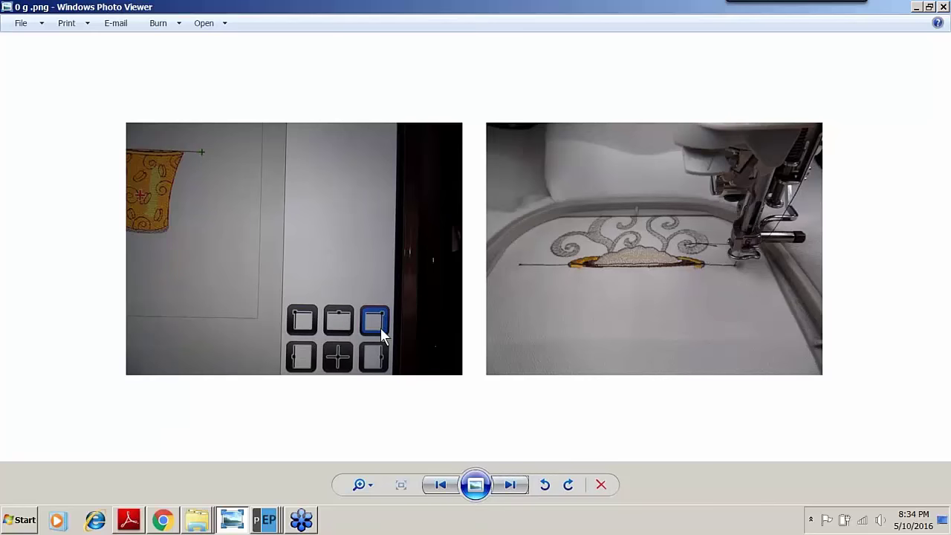
pyautogui.click(203, 155)
pyautogui.click(204, 155)
pyautogui.click(509, 484)
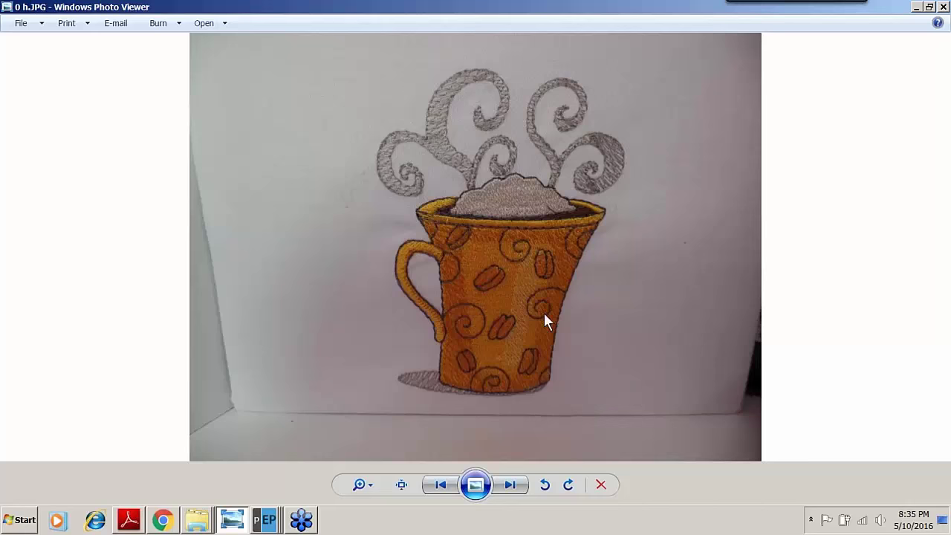
# - Go back through the photos to 0 c .png and review the laser alignment on adhesive stabilizer
pyautogui.click(440, 484)
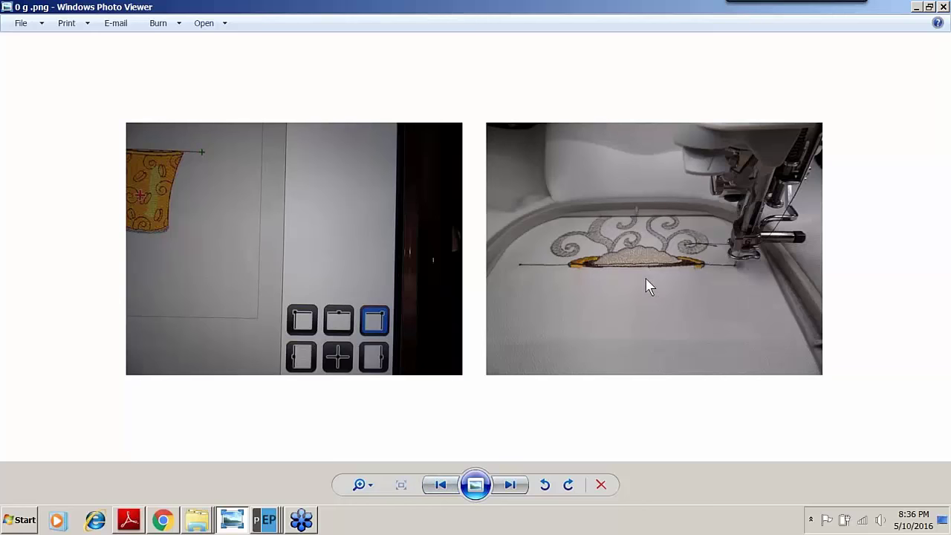
pyautogui.click(440, 484)
pyautogui.click(441, 484)
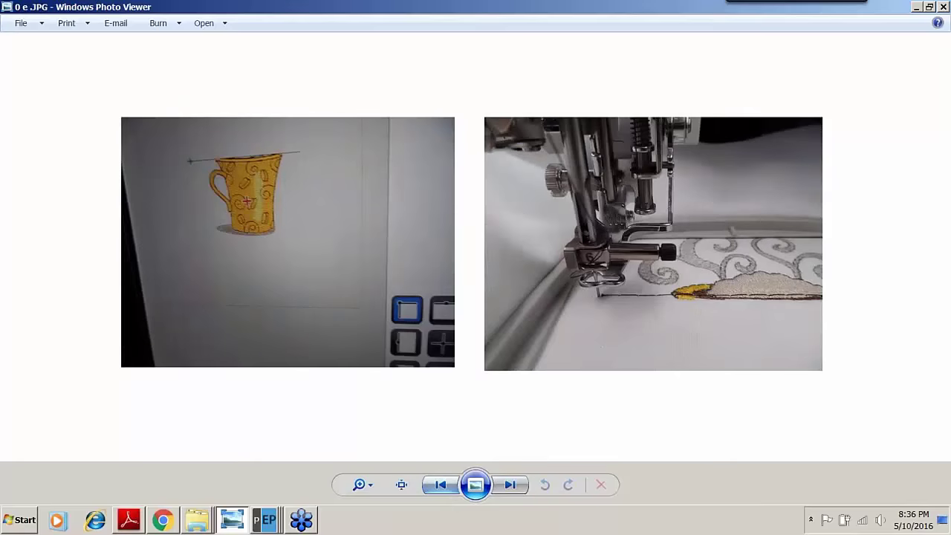
pyautogui.click(440, 485)
pyautogui.click(440, 484)
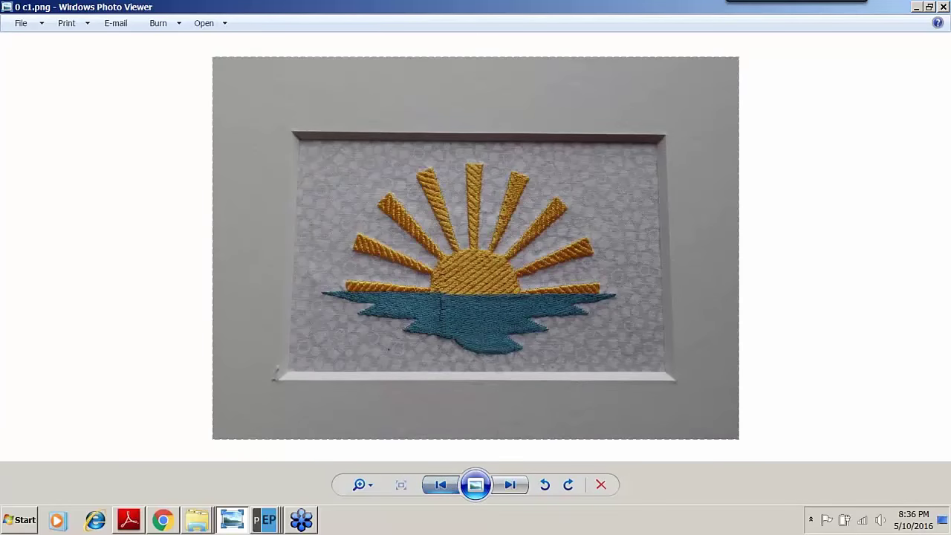
pyautogui.click(441, 484)
pyautogui.click(441, 484)
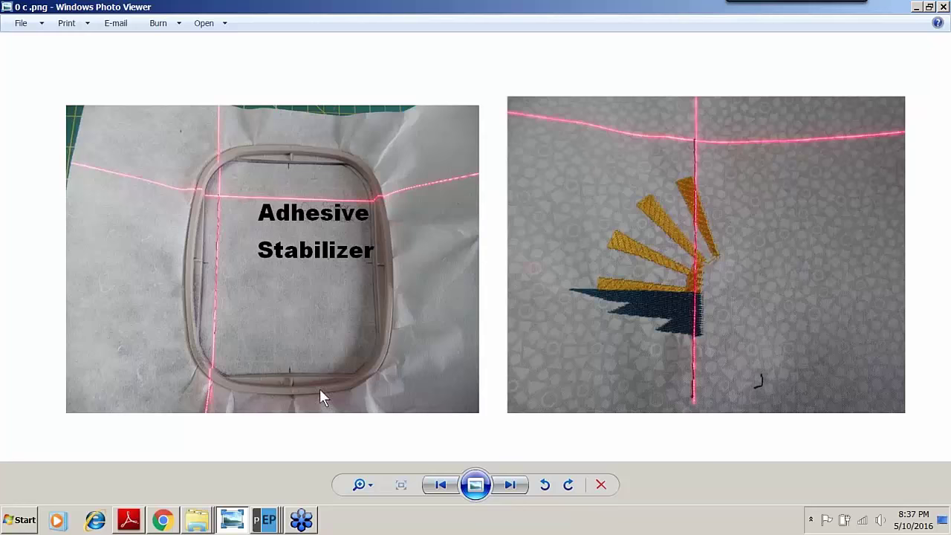
# - Advance through the laser lamp, sunset and cup alignment photos to the finished coffee cup in 0 h.JPG
pyautogui.click(509, 485)
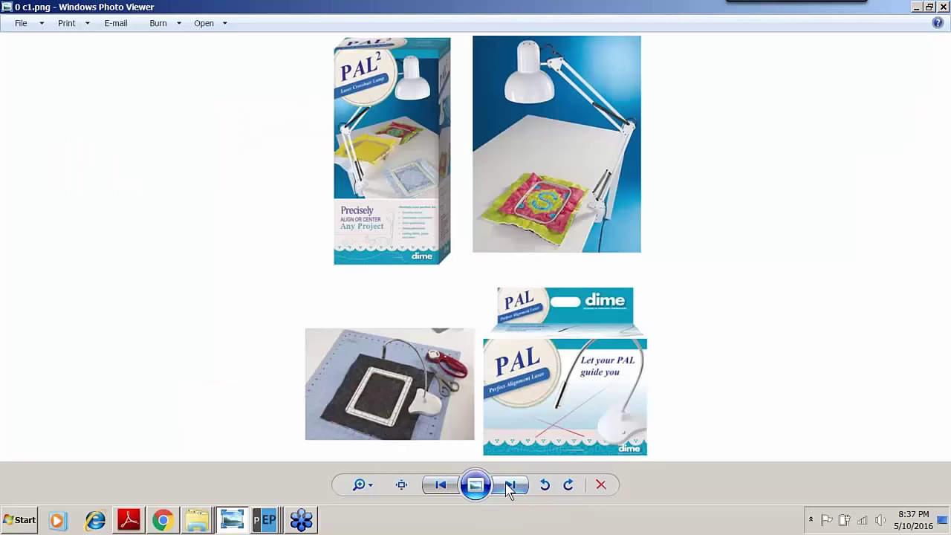
pyautogui.click(509, 484)
pyautogui.click(510, 484)
pyautogui.click(510, 485)
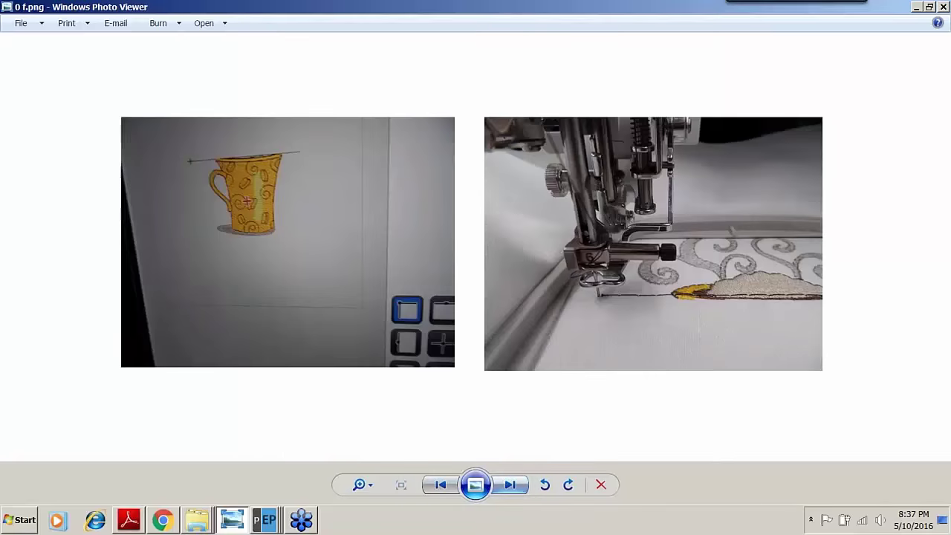
pyautogui.click(510, 484)
pyautogui.click(509, 484)
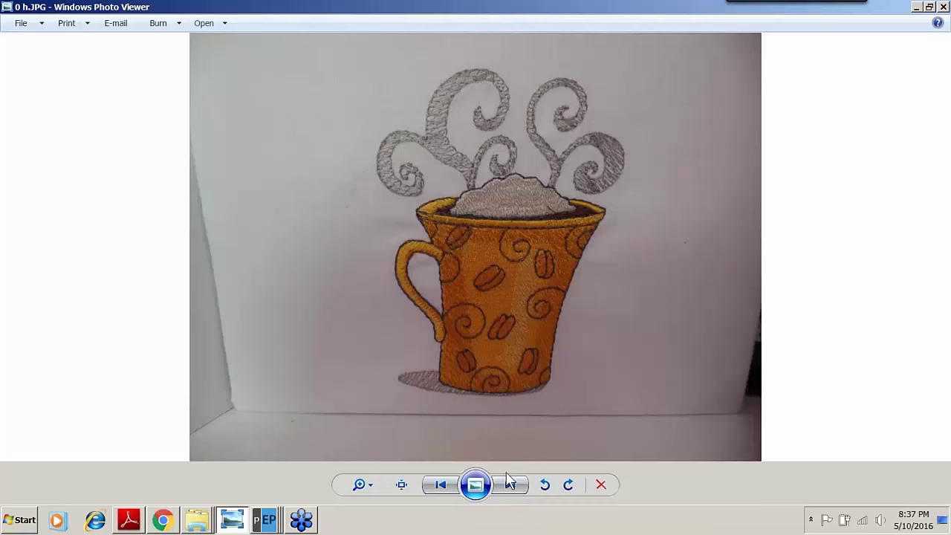
# - Switch to Perfect Embroidery Pro and close sunset_001_1_1.c2s and sunset_002_2_1.c2s without saving changes
pyautogui.click(268, 520)
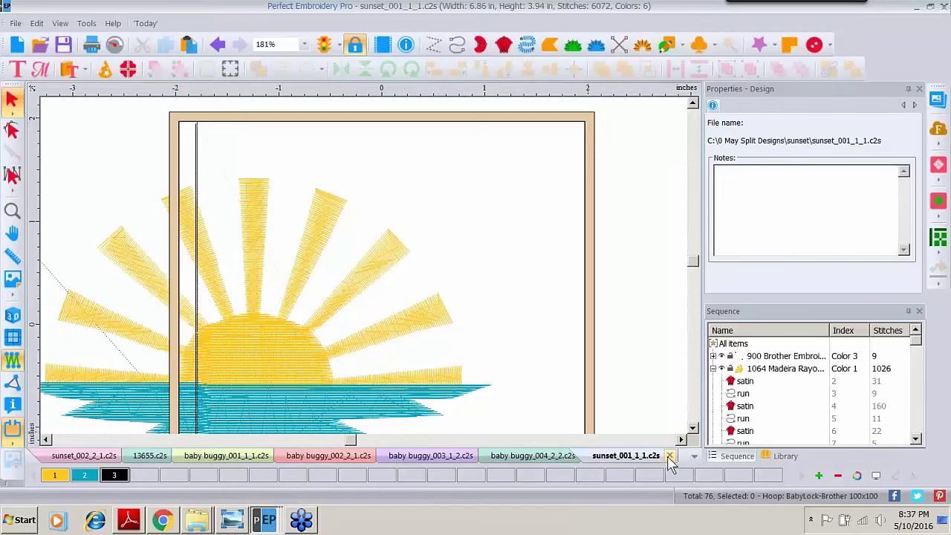
pyautogui.click(669, 455)
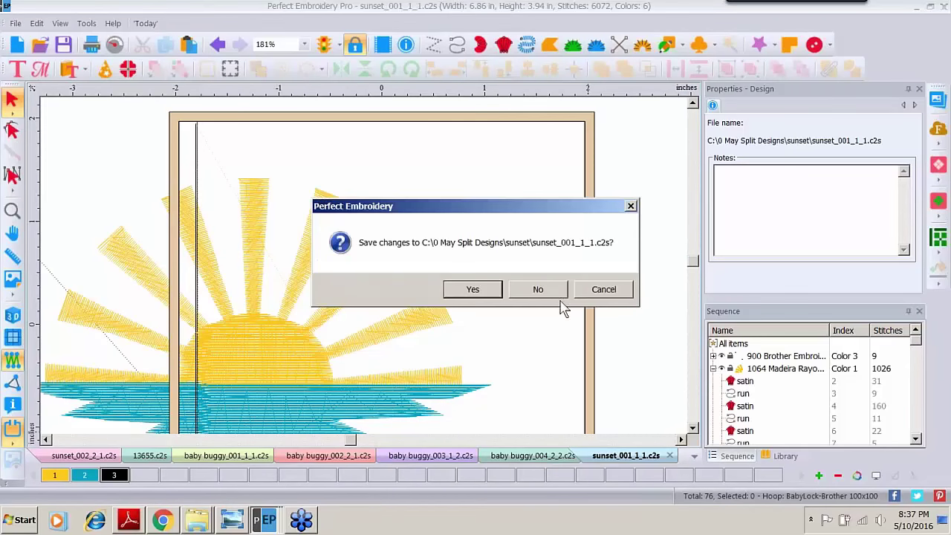
pyautogui.click(537, 289)
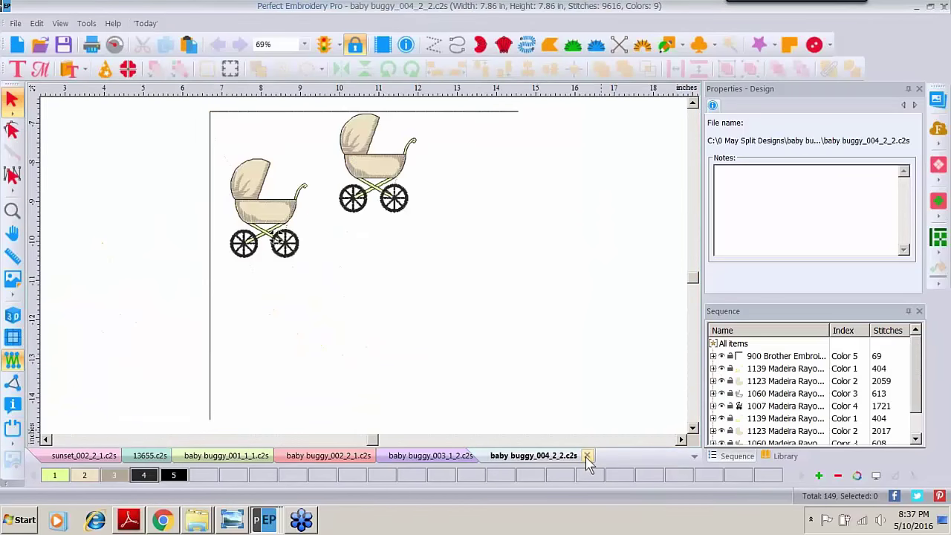
pyautogui.click(102, 457)
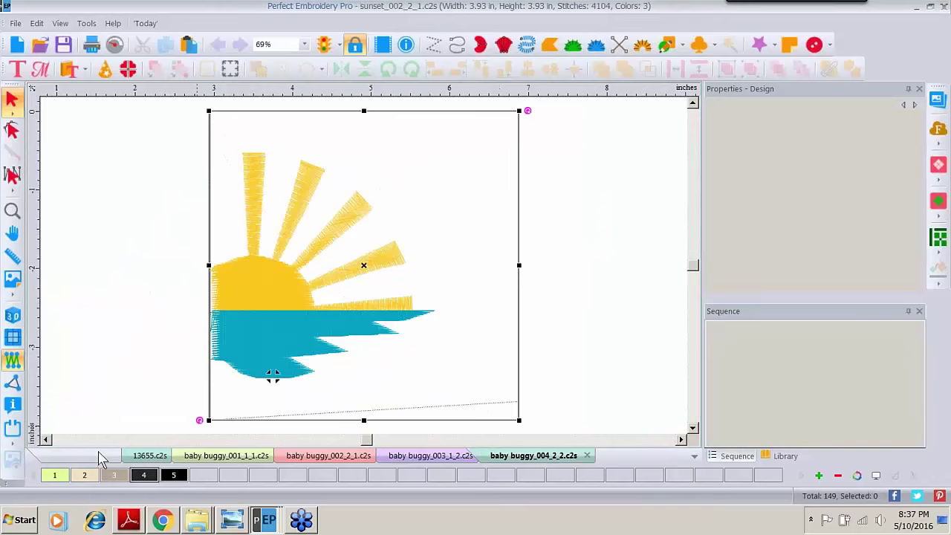
pyautogui.click(81, 455)
pyautogui.click(537, 289)
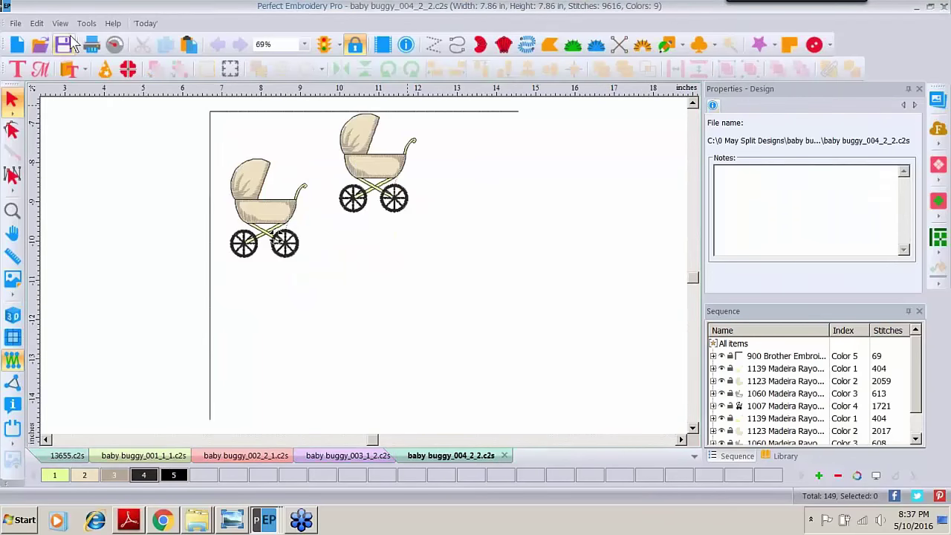
# - Open coffee latte_001_1_1.c2s and coffee latte_002_1_2.c2s together from the coffee latte folder
pyautogui.click(41, 46)
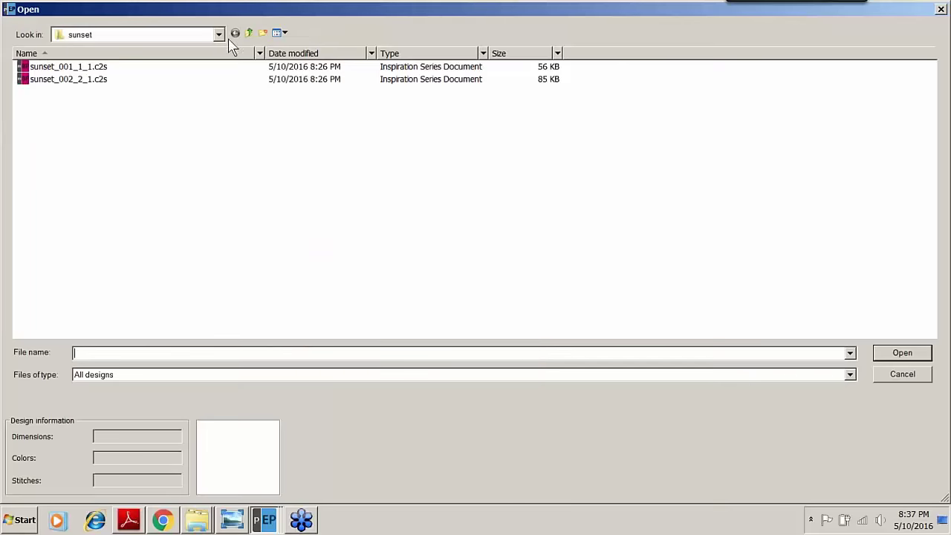
pyautogui.click(248, 34)
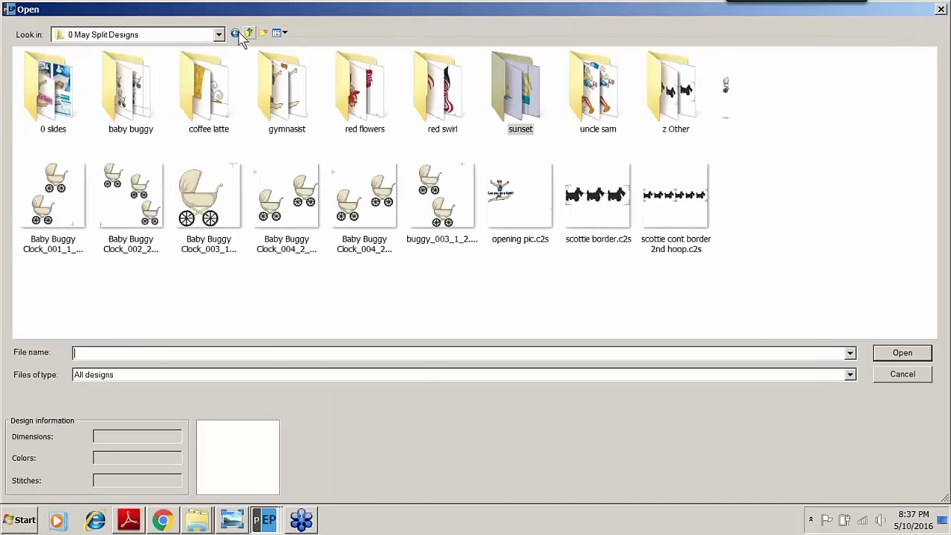
pyautogui.doubleClick(202, 93)
pyautogui.click(98, 68)
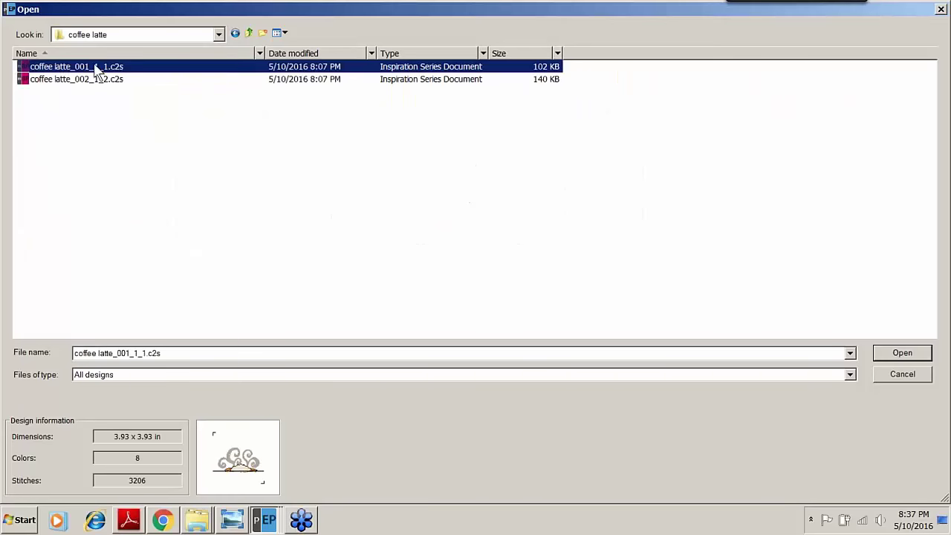
pyautogui.keyDown('shift'); pyautogui.click(78, 80); pyautogui.keyUp('shift')
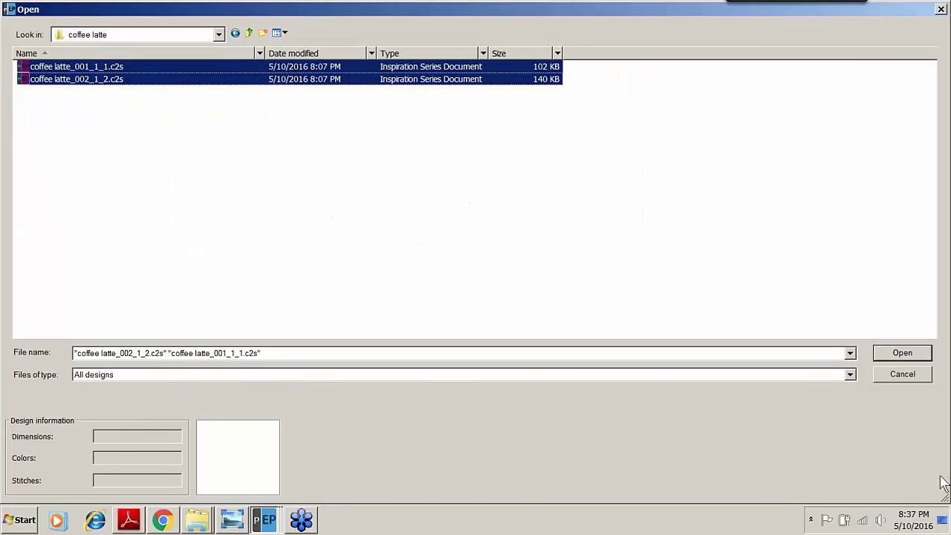
pyautogui.click(902, 355)
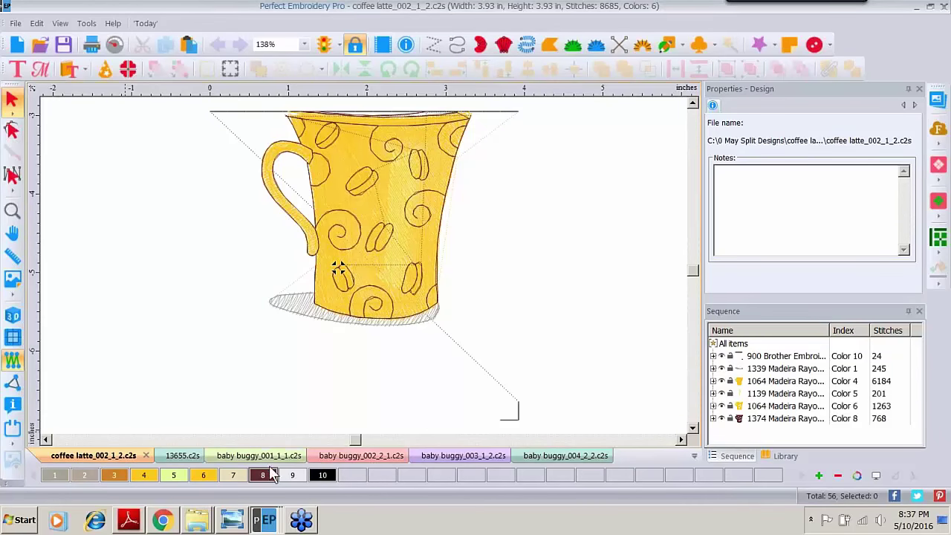
# - Bring up coffee latte_001_1_1.c2s and apply the BabyLock-Brother 100x100 hoop to it
pyautogui.click(169, 456)
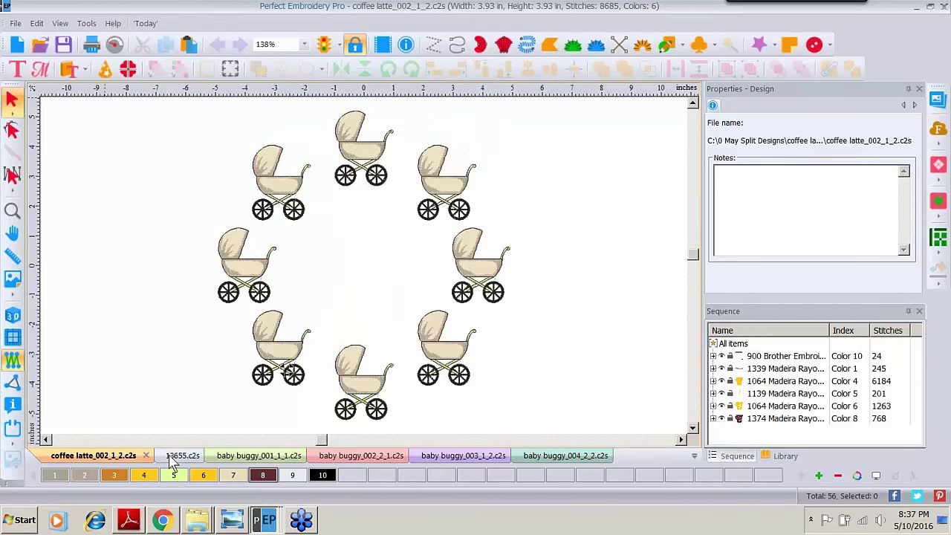
pyautogui.click(693, 455)
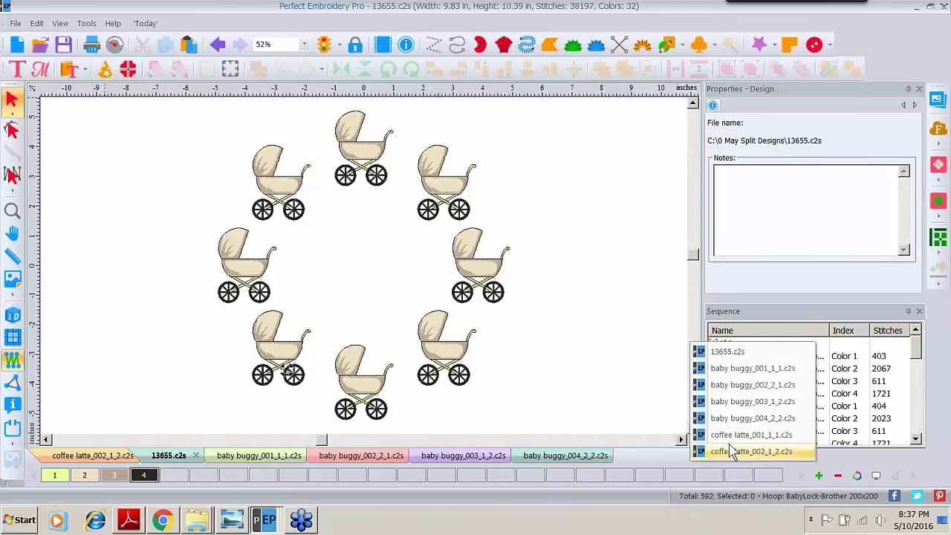
pyautogui.click(735, 434)
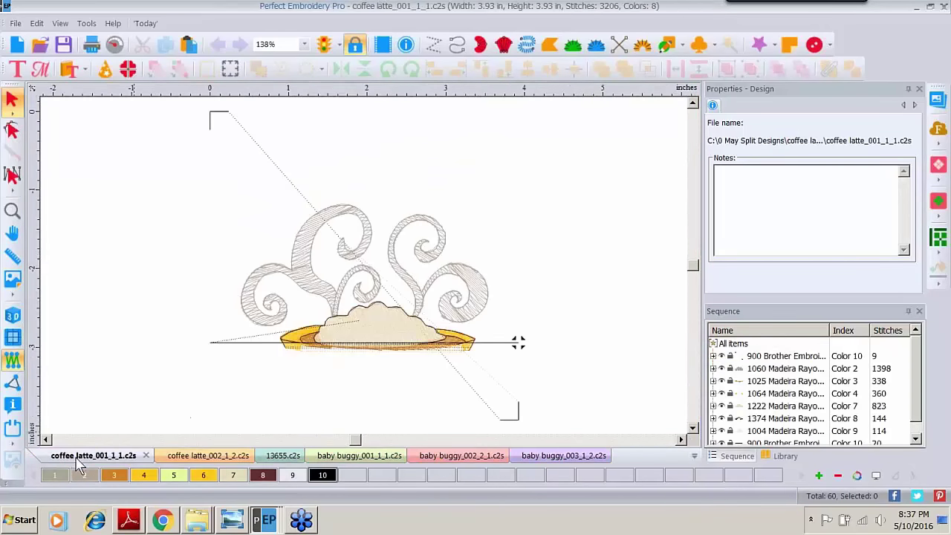
pyautogui.click(12, 428)
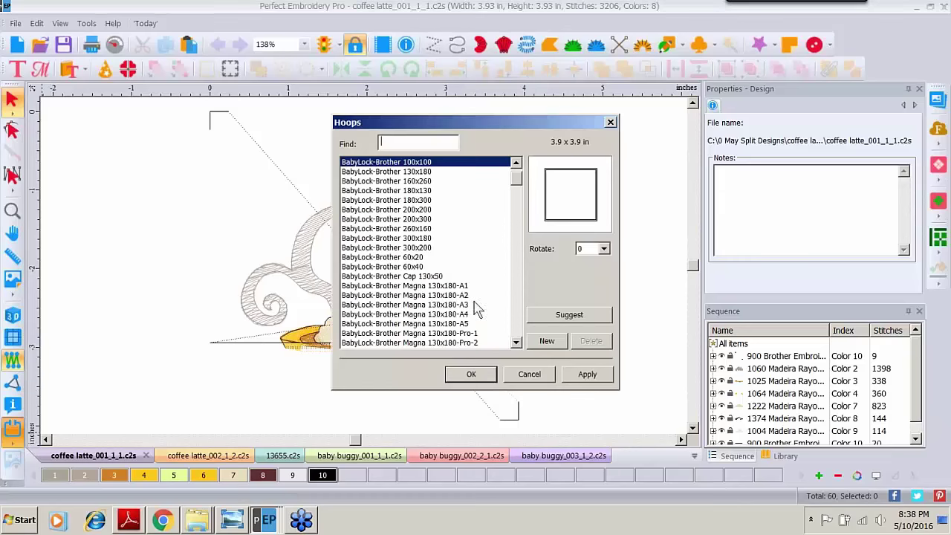
pyautogui.click(477, 377)
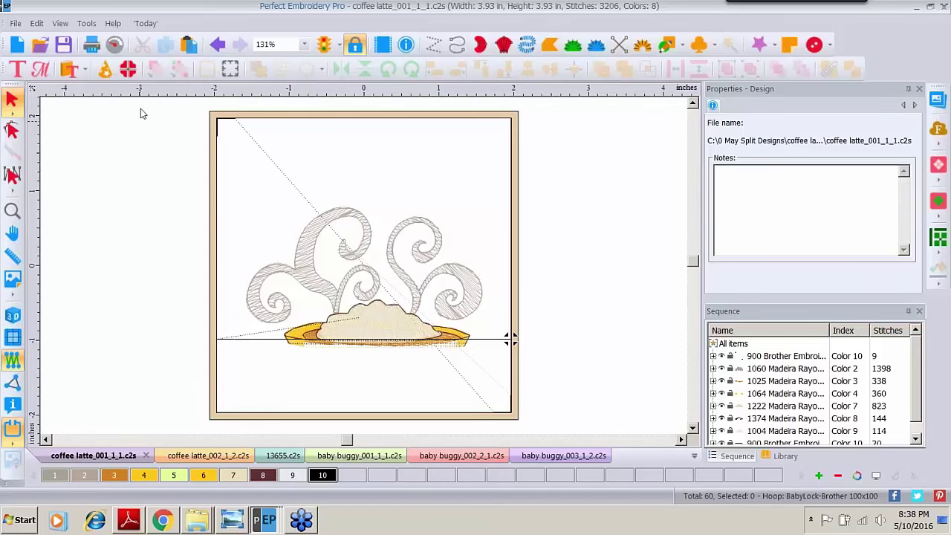
# - Move the whole steam-and-cream design up so its alignment line sits just inside the hoop's upper edge
pyautogui.moveTo(161, 101); pyautogui.dragTo(571, 371)
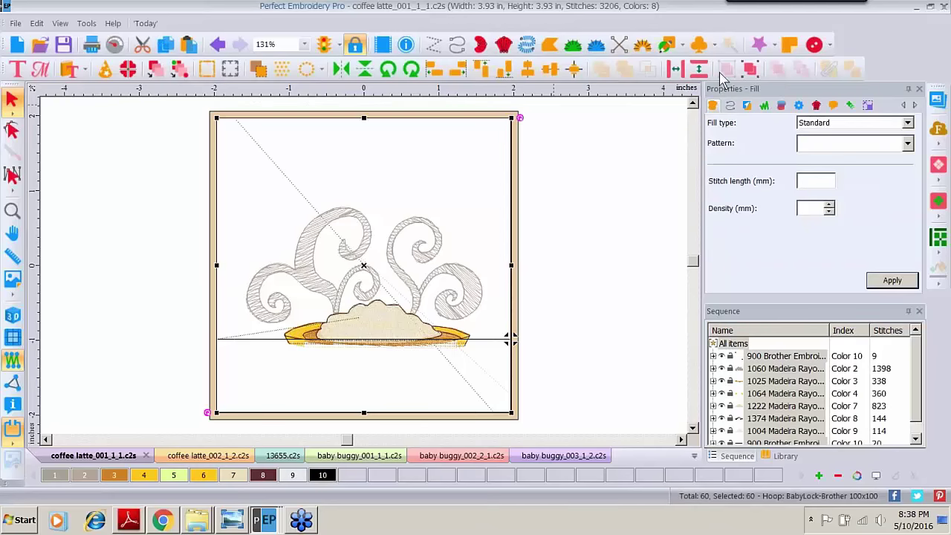
pyautogui.moveTo(375, 298); pyautogui.dragTo(371, 108)
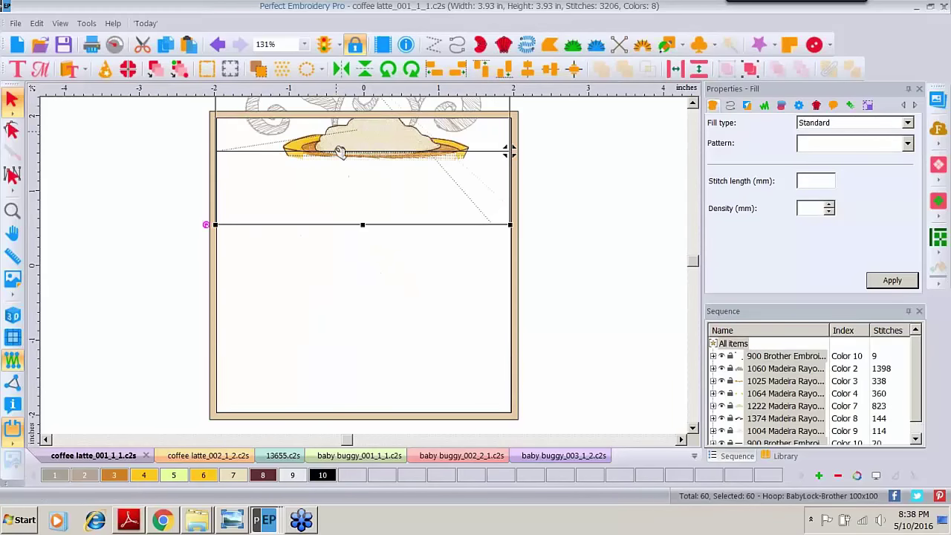
pyautogui.click(600, 201)
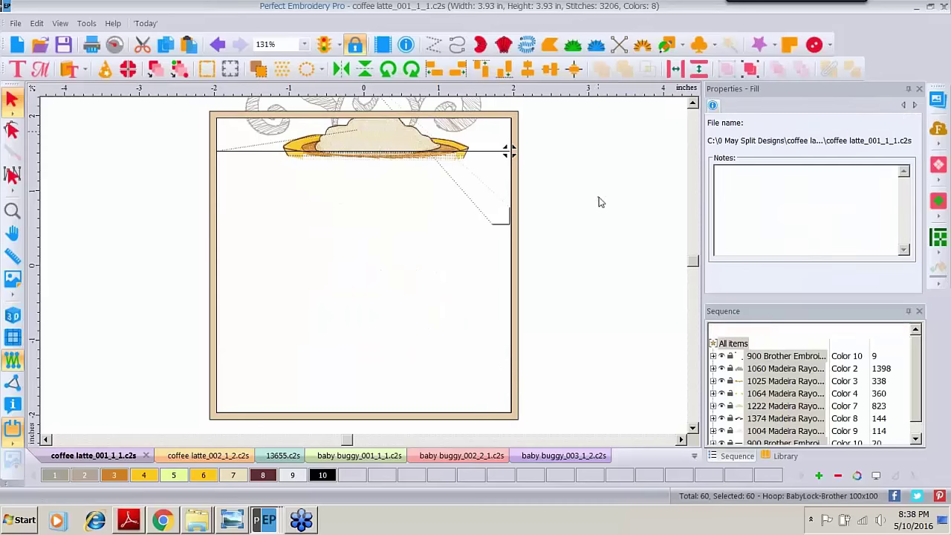
# - Copy the entire cup design from coffee latte_002_1_2.c2s and paste it into coffee latte_001_1_1.c2s
pyautogui.click(228, 458)
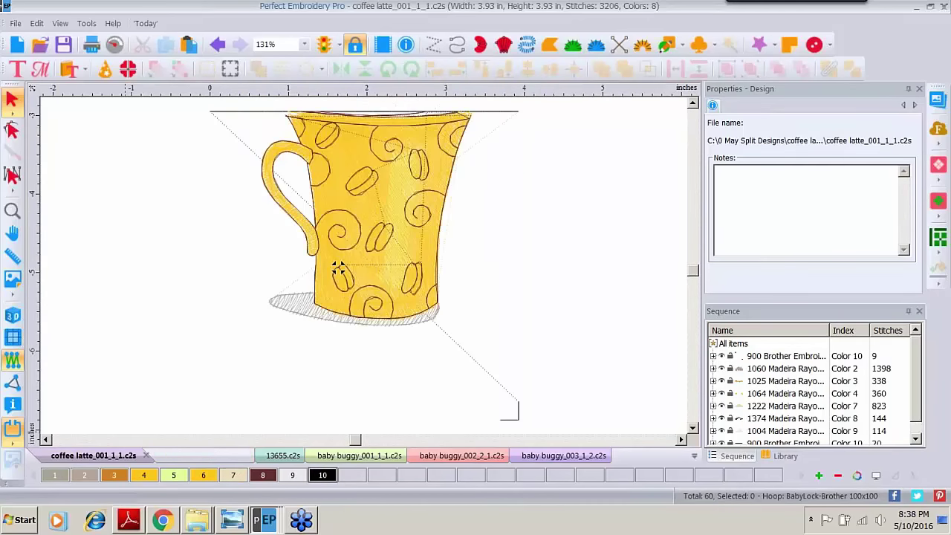
pyautogui.click(734, 344)
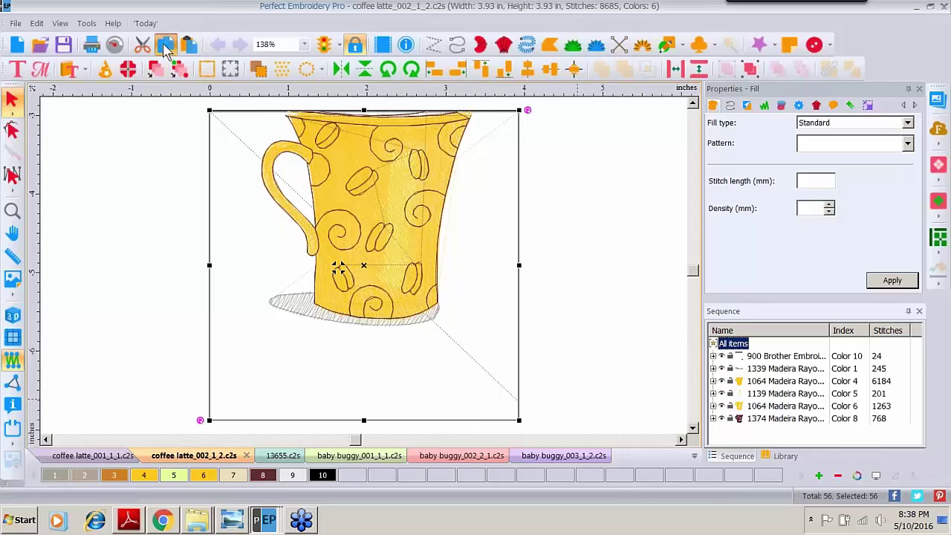
pyautogui.click(171, 457)
pyautogui.click(92, 455)
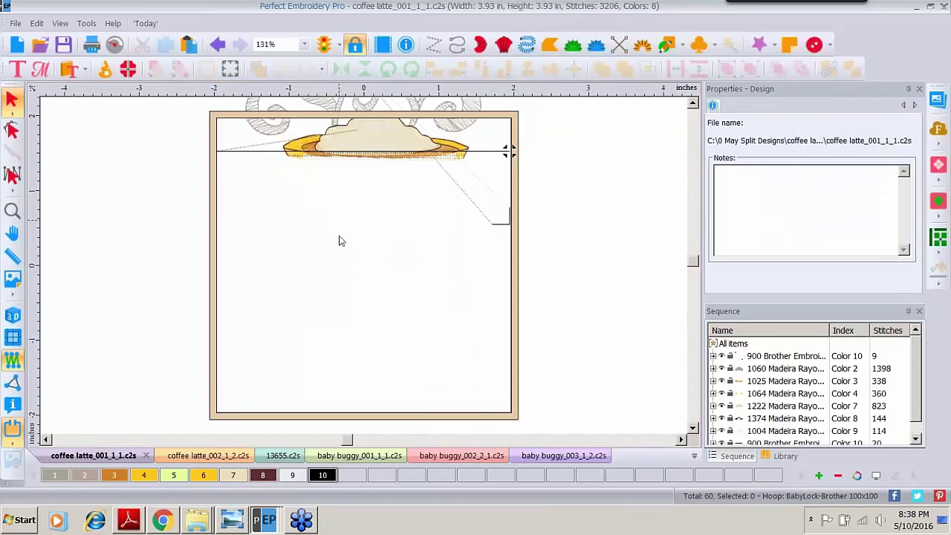
pyautogui.click(189, 44)
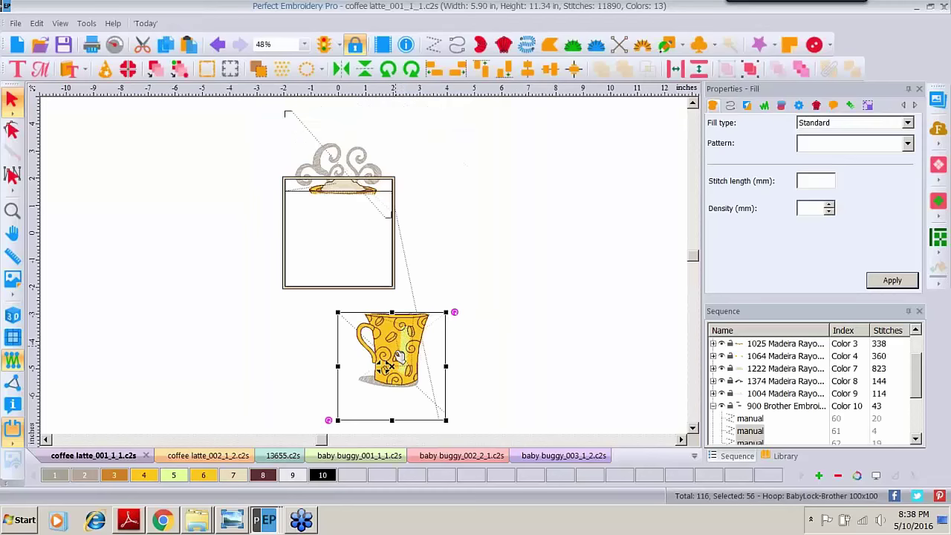
pyautogui.click(571, 317)
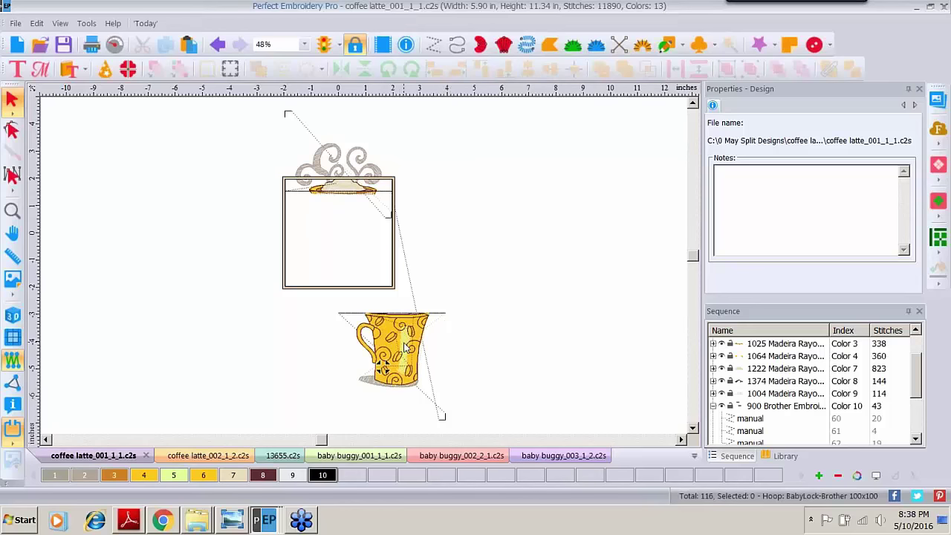
# - Move the pasted cup up to meet the first section's alignment line, and shift it further up to fit inside the hoop
pyautogui.moveTo(397, 345); pyautogui.dragTo(346, 220)
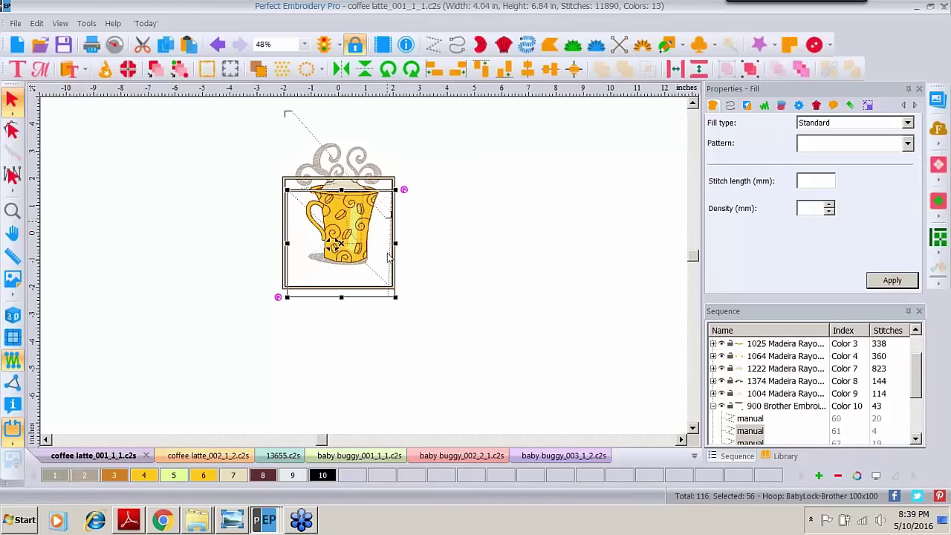
pyautogui.click(397, 345)
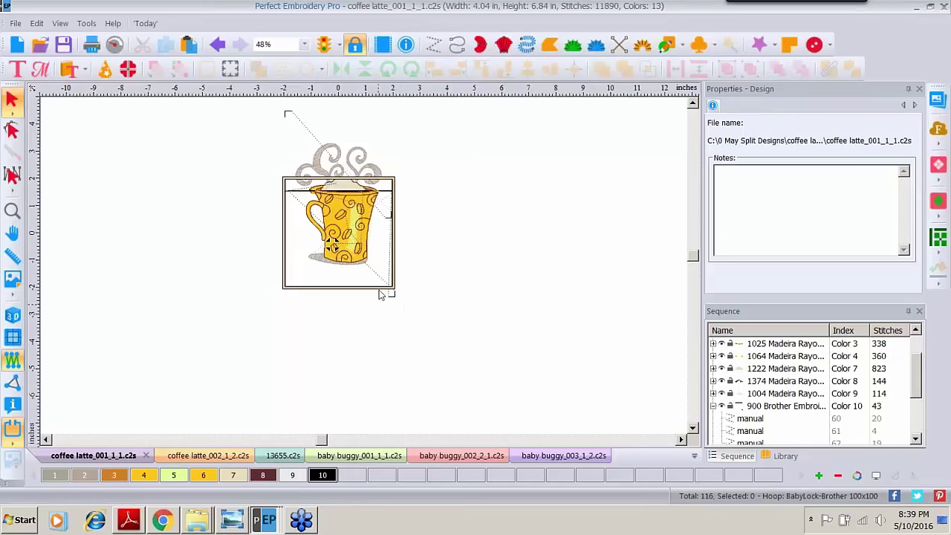
pyautogui.click(351, 235)
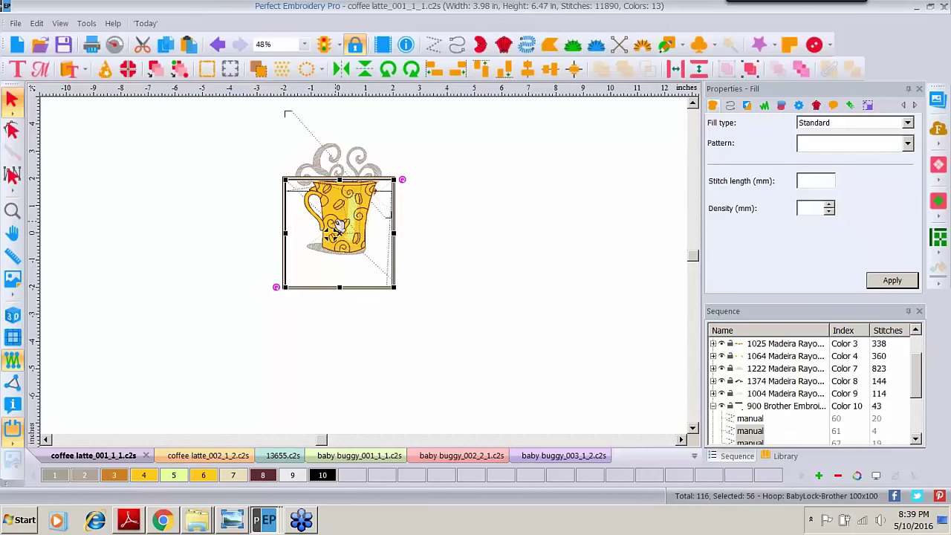
# - Ungroup the cup design in coffee latte_002_1_2.c2s and delete its lower corner mark, keeping the alignment line
pyautogui.click(185, 459)
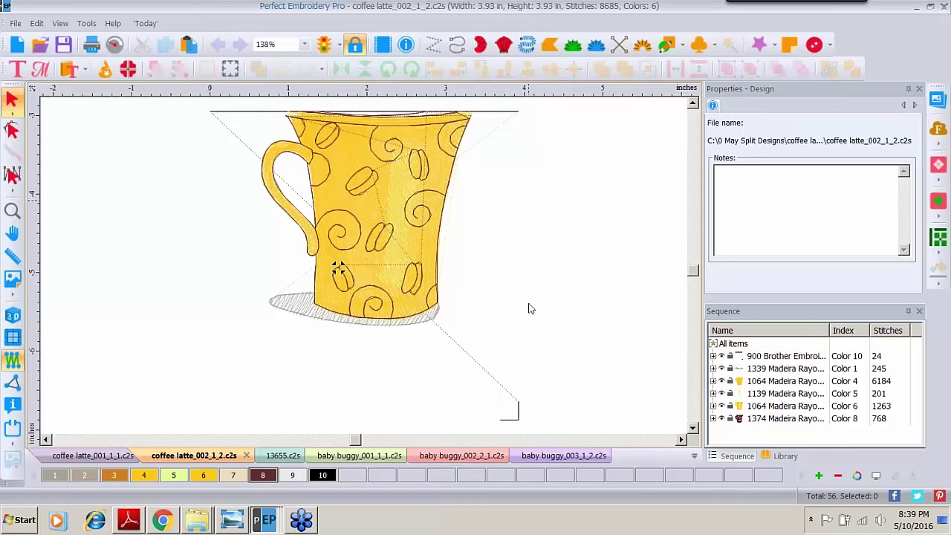
pyautogui.hotkey('ctrl', 'a')
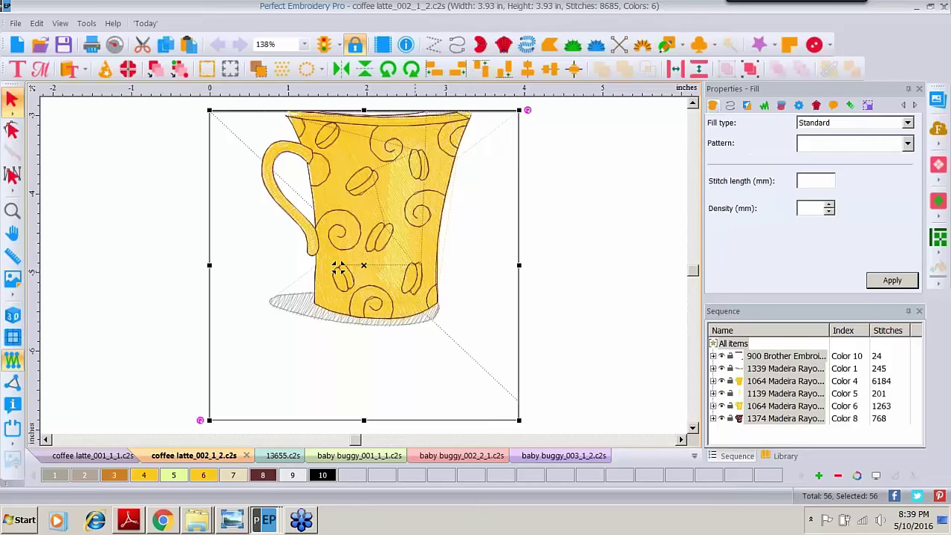
pyautogui.click(752, 71)
pyautogui.click(561, 332)
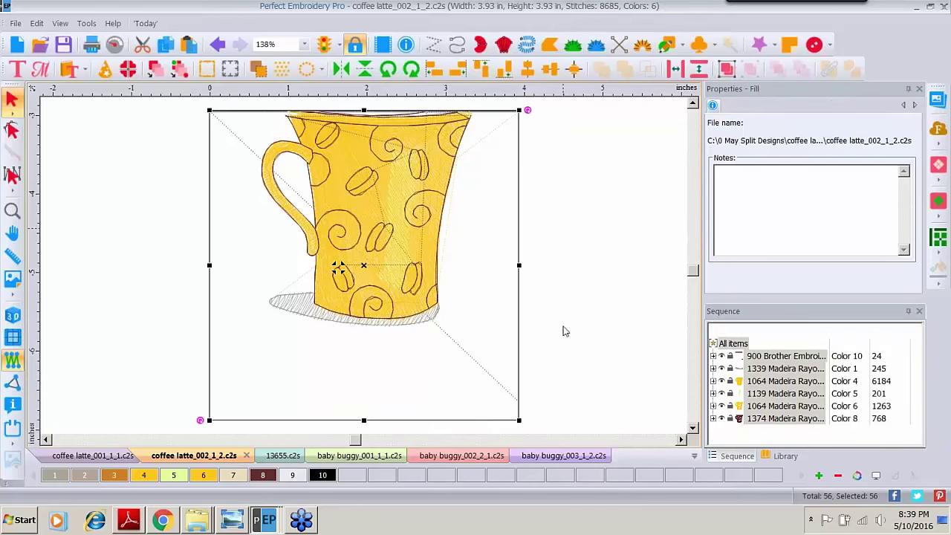
pyautogui.click(519, 422)
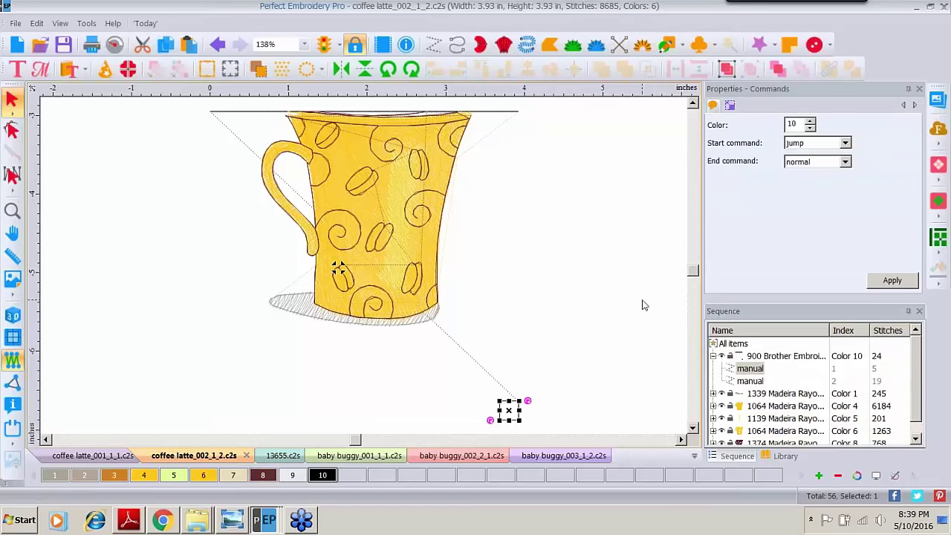
pyautogui.press('Delete')
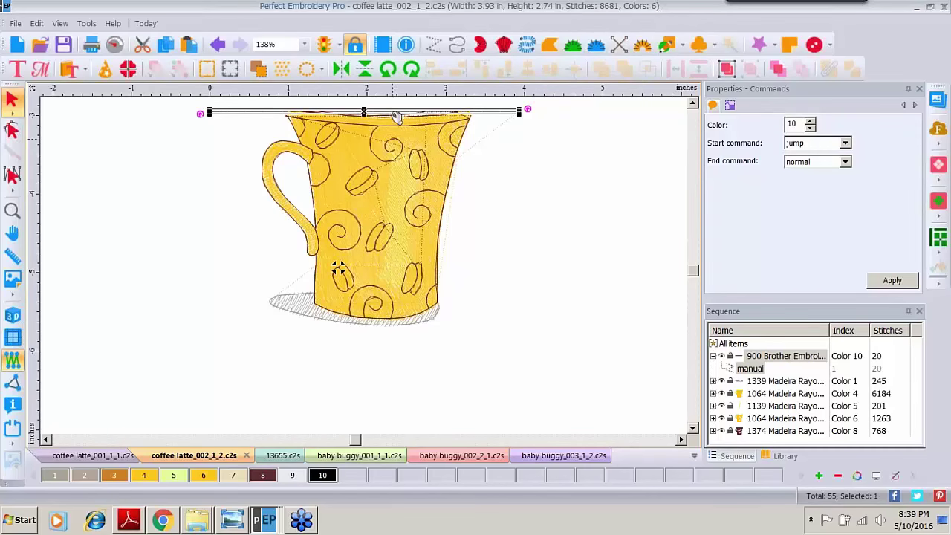
pyautogui.click(551, 242)
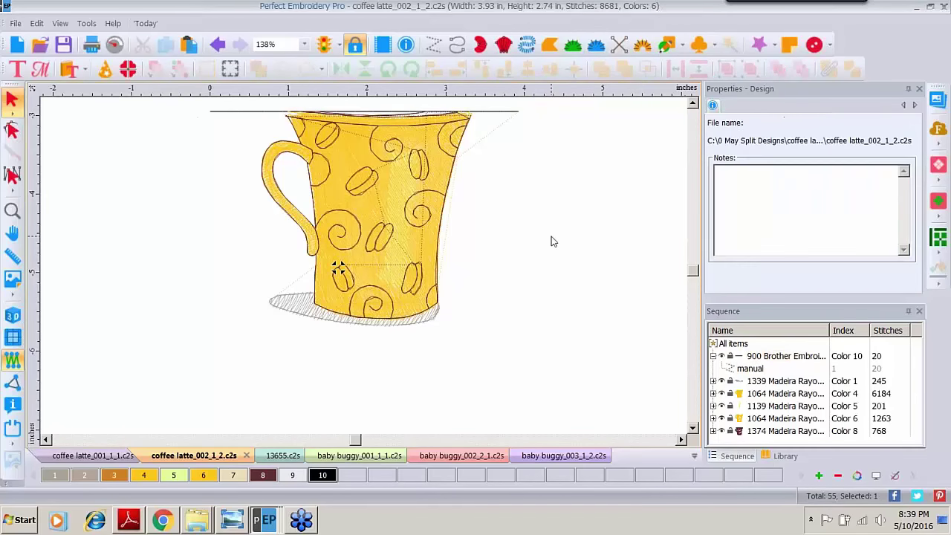
# - Select all items of the cup design and center the origin on it
pyautogui.click(734, 344)
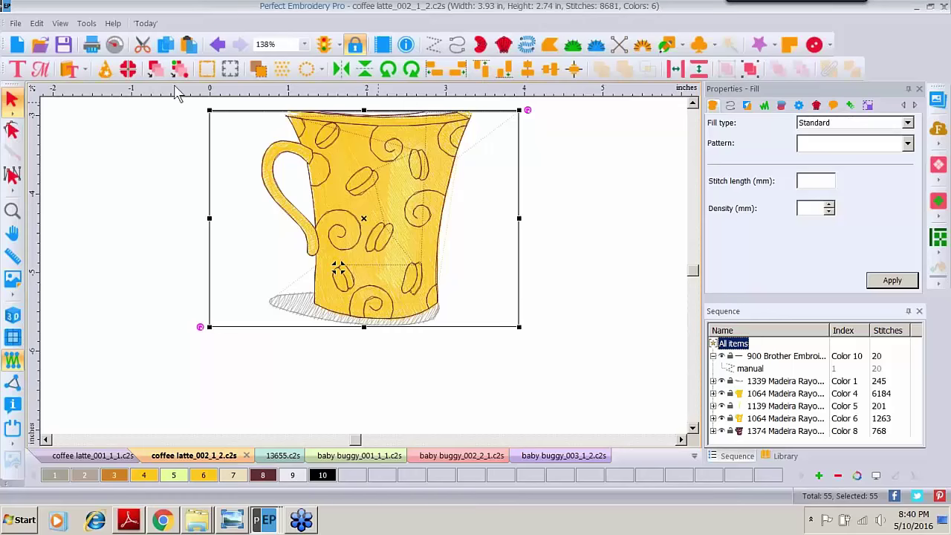
pyautogui.rightClick(244, 97)
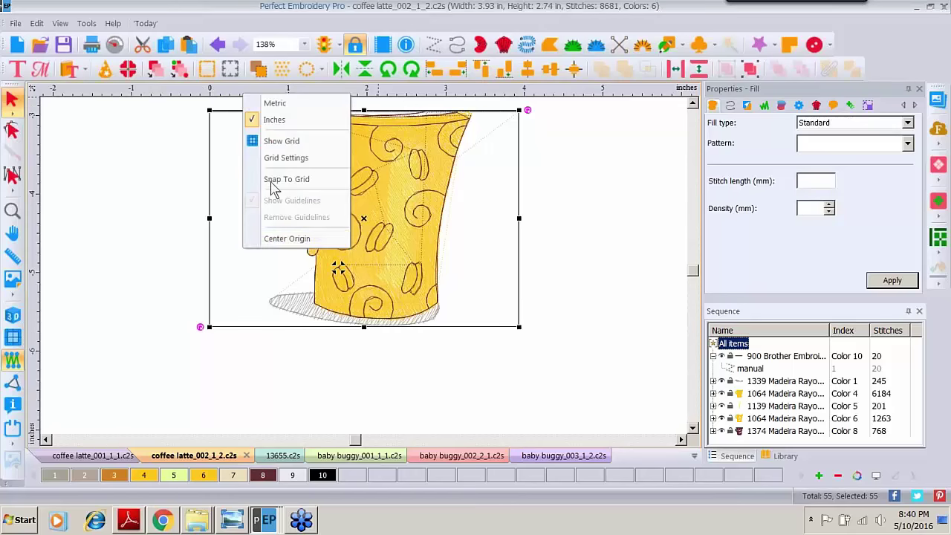
pyautogui.click(276, 237)
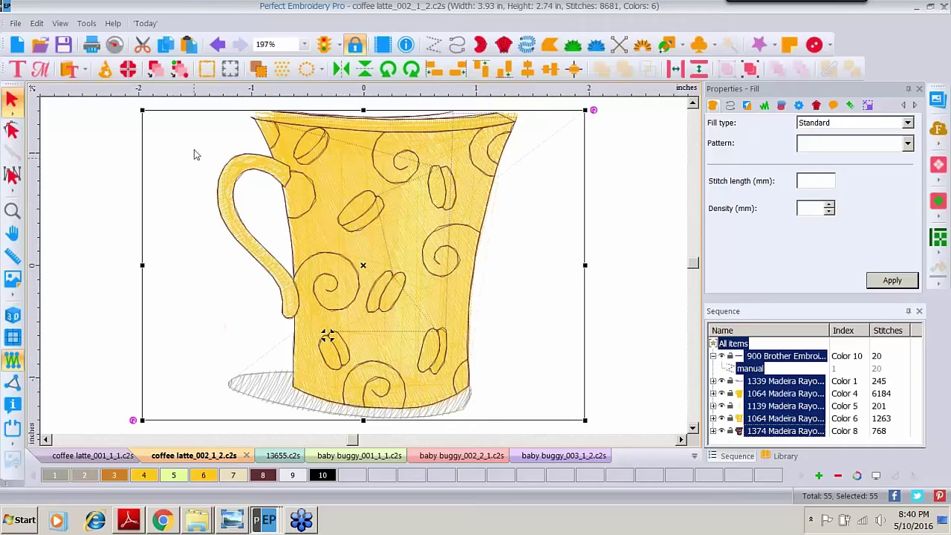
# - Save the cup design as "coffee latte_002_1_2 no corner" in C2S format and return to coffee latte_001_1_1.c2s
pyautogui.click(14, 23)
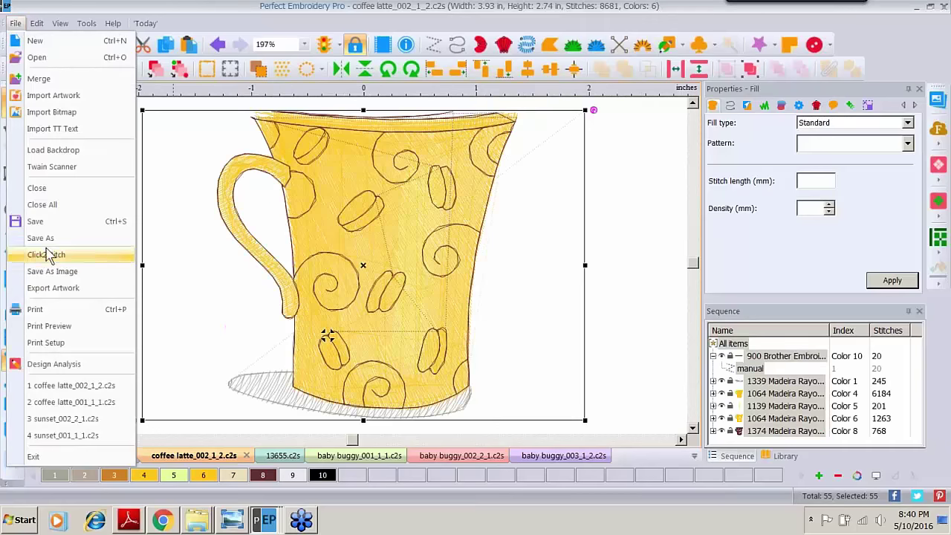
pyautogui.click(47, 249)
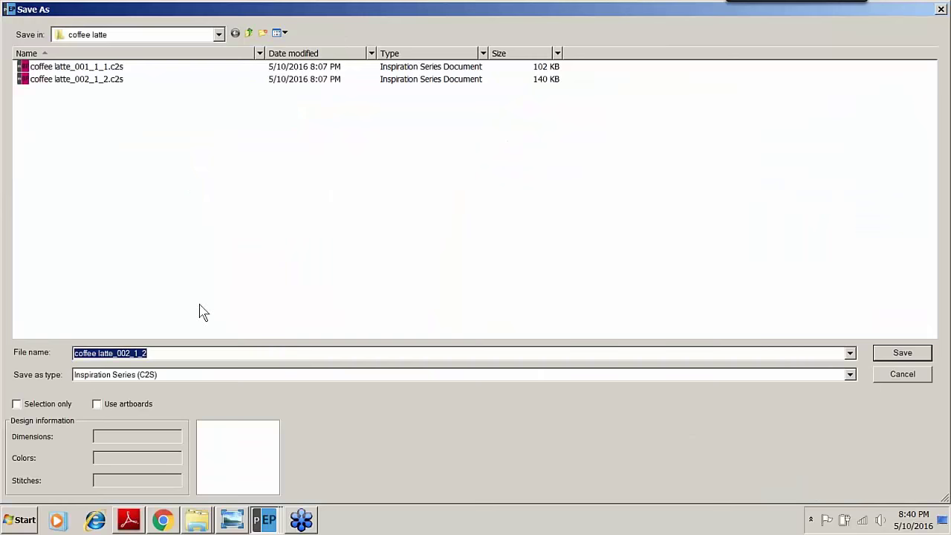
pyautogui.click(178, 353)
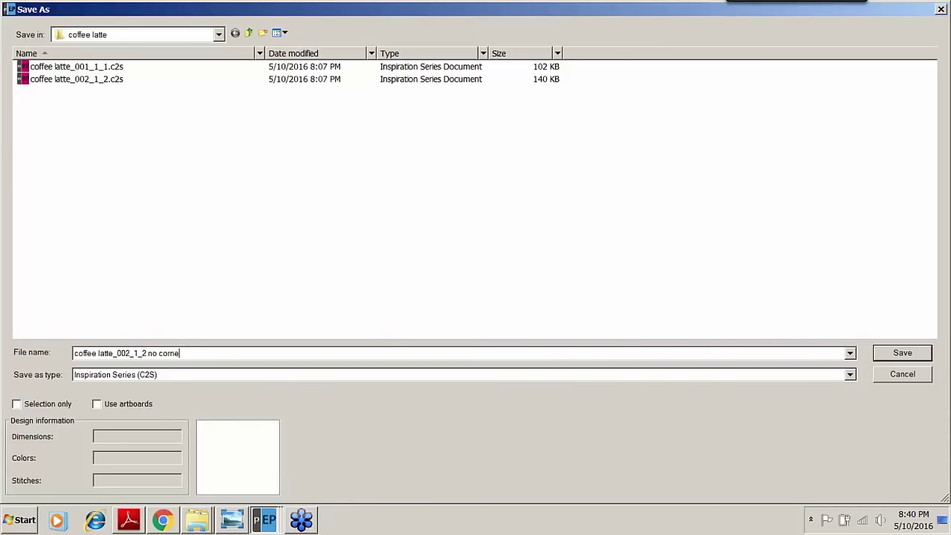
pyautogui.press('Return')
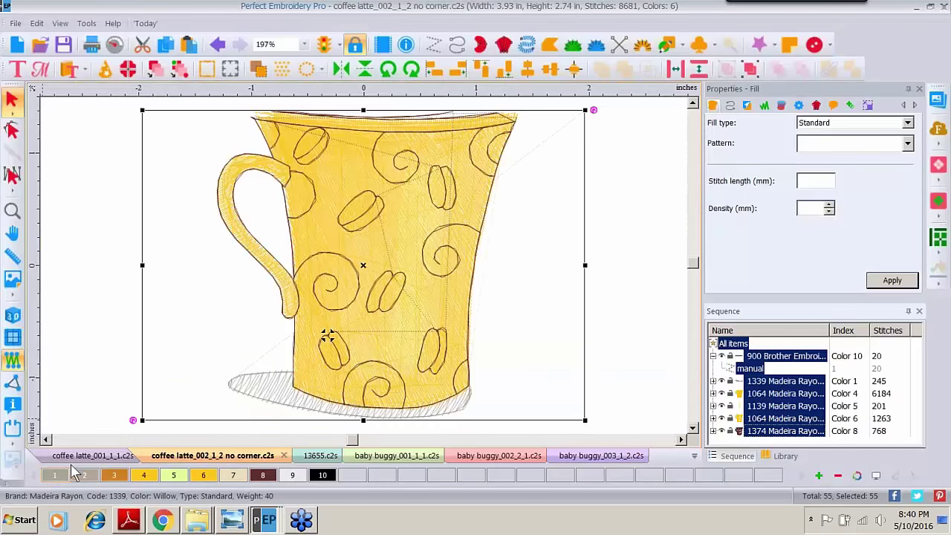
pyautogui.click(69, 462)
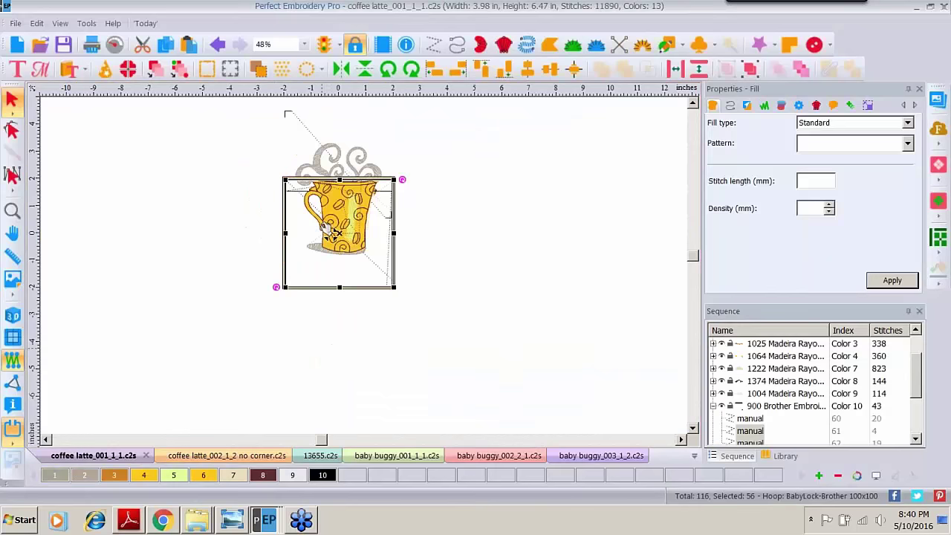
# - Move the pasted cup out of the hoop to the right and merge the no-corner cup file into the coffee latte design
pyautogui.moveTo(335, 236); pyautogui.dragTo(605, 176)
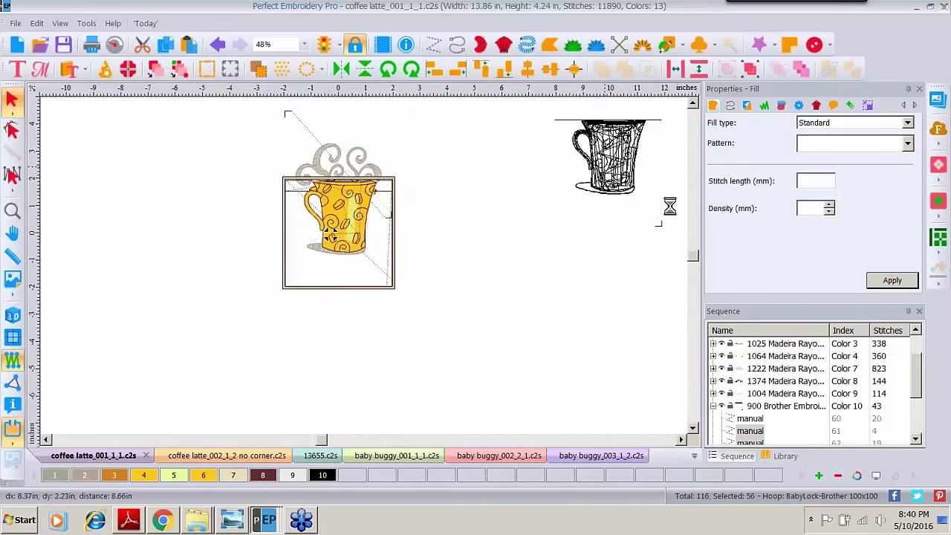
pyautogui.click(15, 23)
pyautogui.click(46, 77)
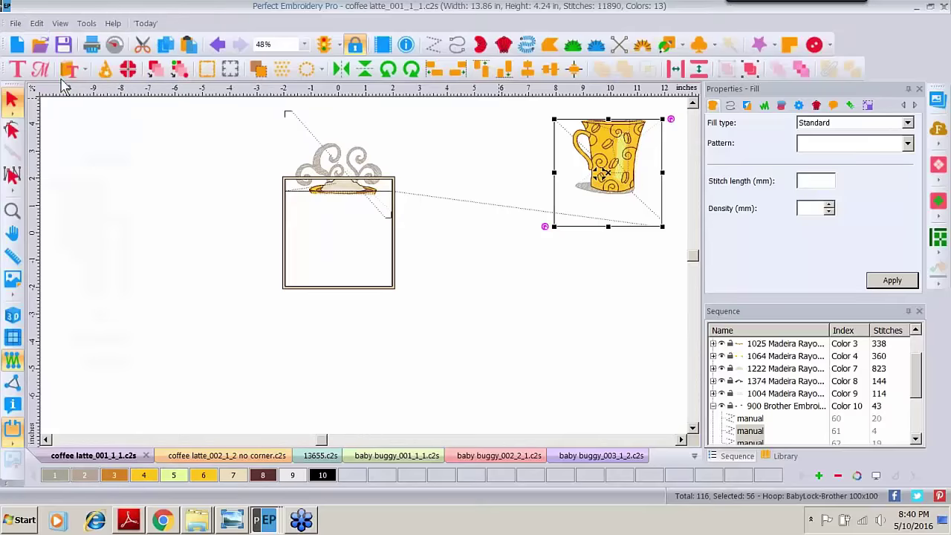
pyautogui.doubleClick(148, 79)
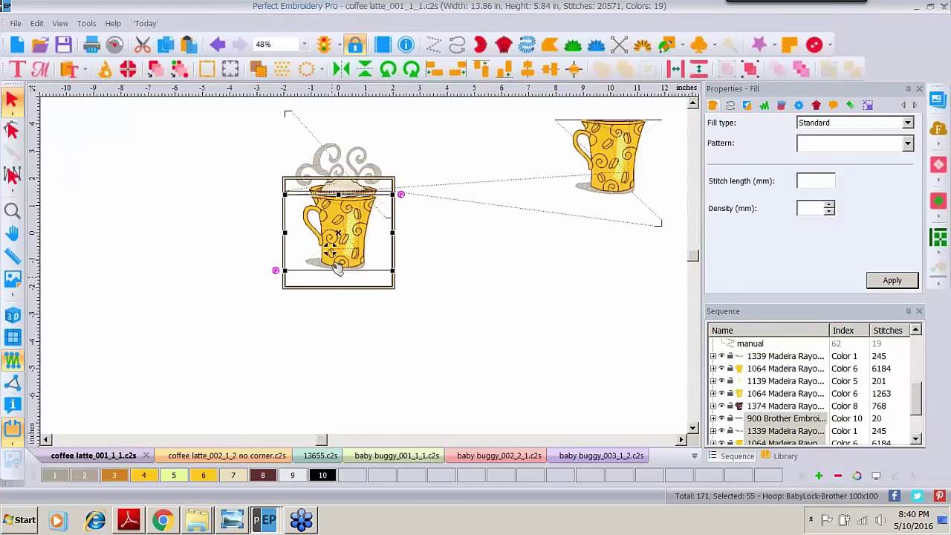
# - Move the merged cup up to meet the first section's alignment line and fine-tune its position within the hoop
pyautogui.moveTo(351, 238)
pyautogui.mouseDown()
pyautogui.moveTo(347, 220)
pyautogui.moveTo(352, 234)
pyautogui.mouseUp()
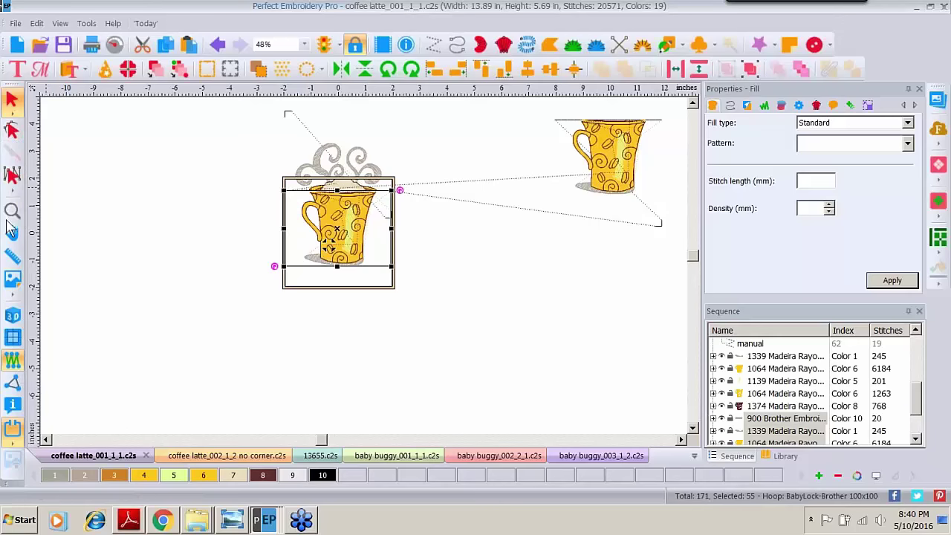
pyautogui.press('z')
pyautogui.click(329, 247)
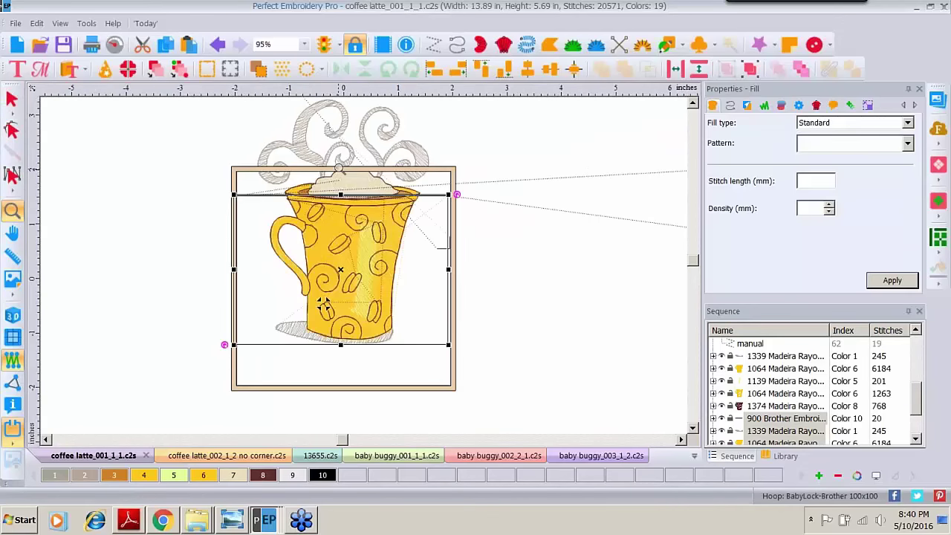
pyautogui.click(324, 303)
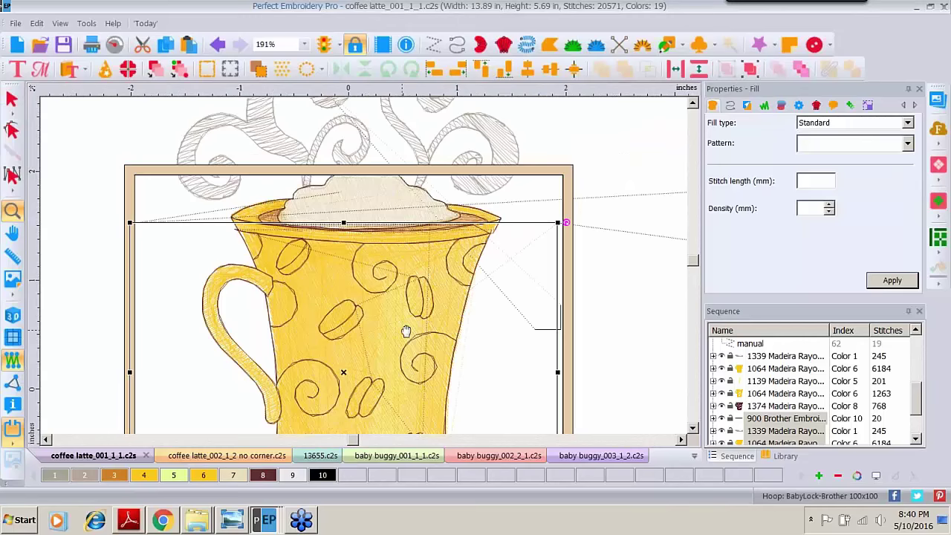
pyautogui.press('Escape')
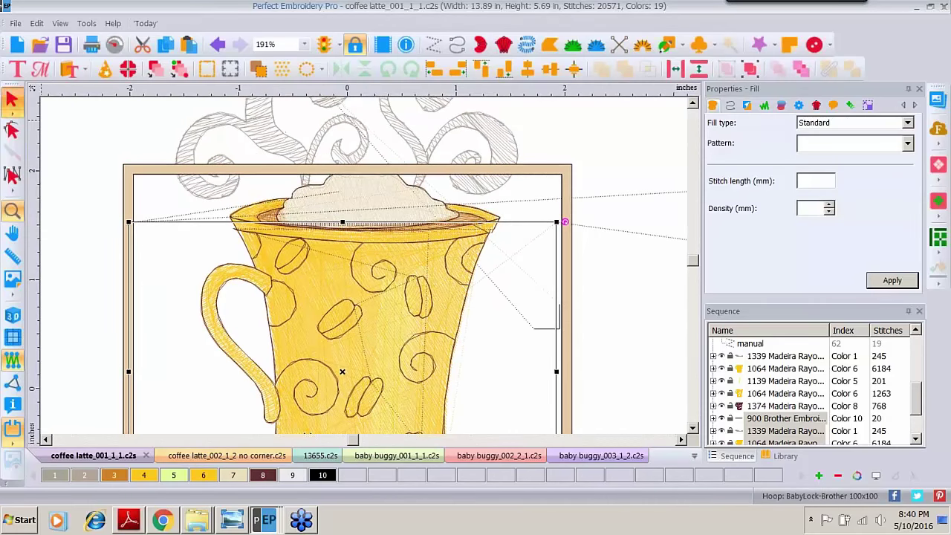
pyautogui.click(303, 45)
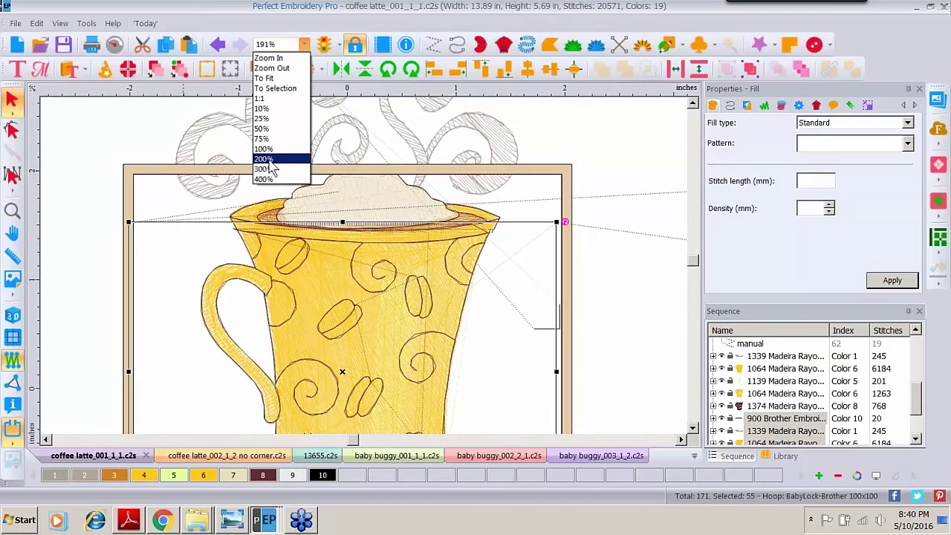
pyautogui.click(265, 149)
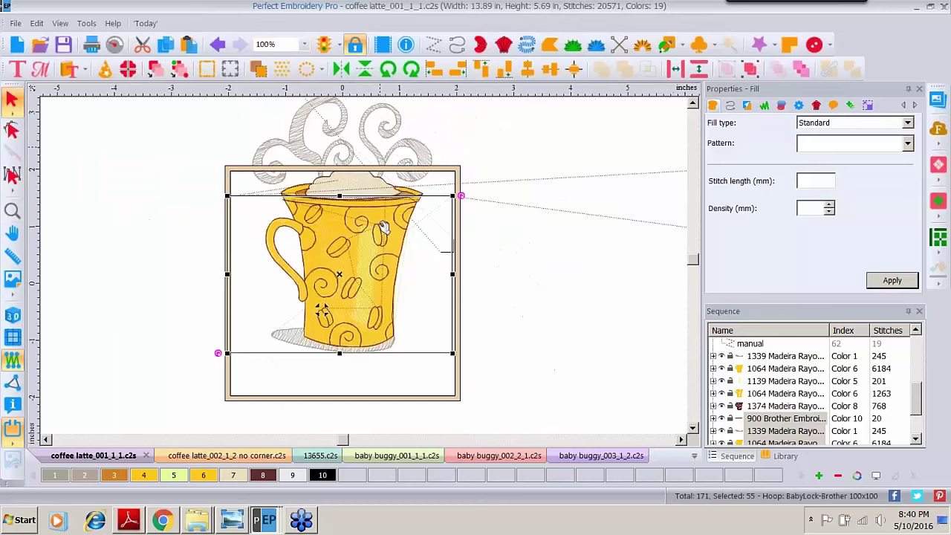
pyautogui.click(348, 285)
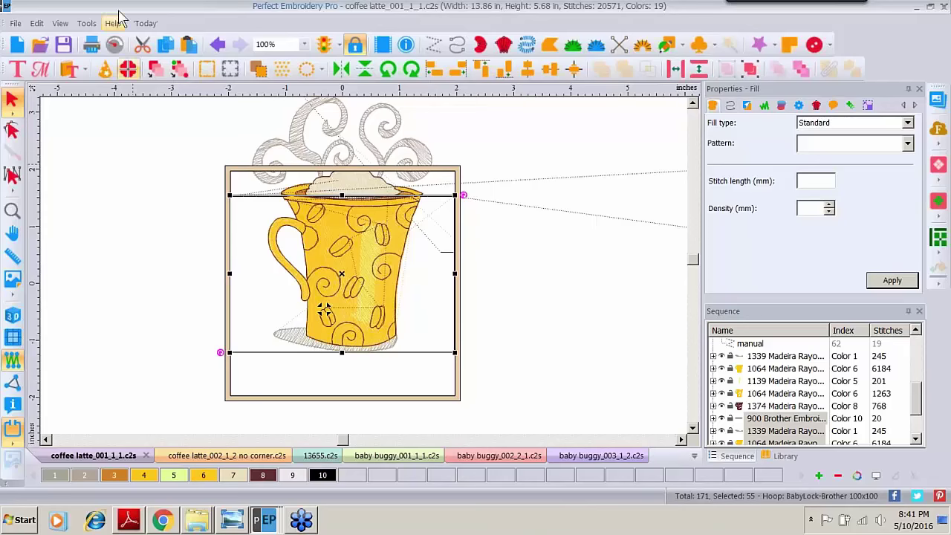
# - Create a blank design and close the coffee latte_001_1_1.c2s and coffee latte_002_1_2 no corner.c2s files
pyautogui.click(17, 46)
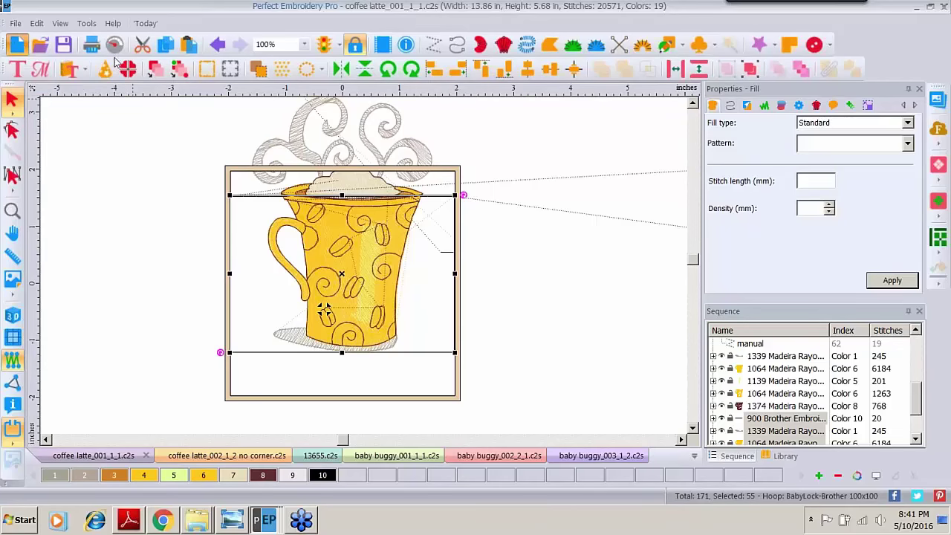
pyautogui.click(139, 458)
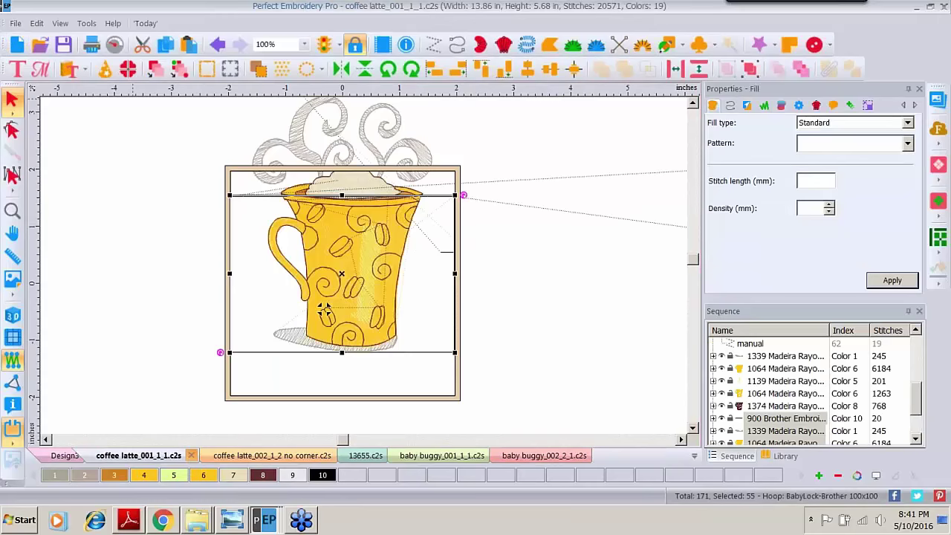
pyautogui.click(190, 455)
pyautogui.click(516, 290)
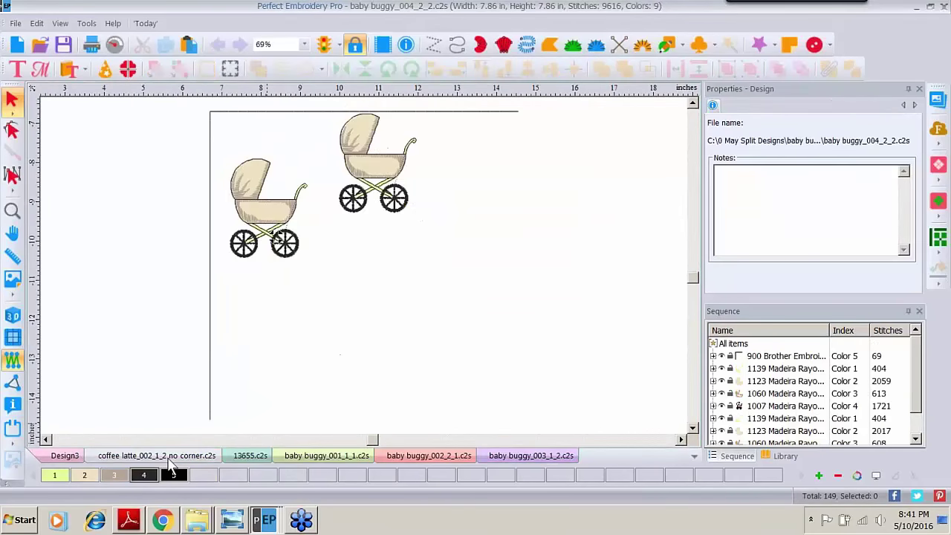
pyautogui.click(169, 459)
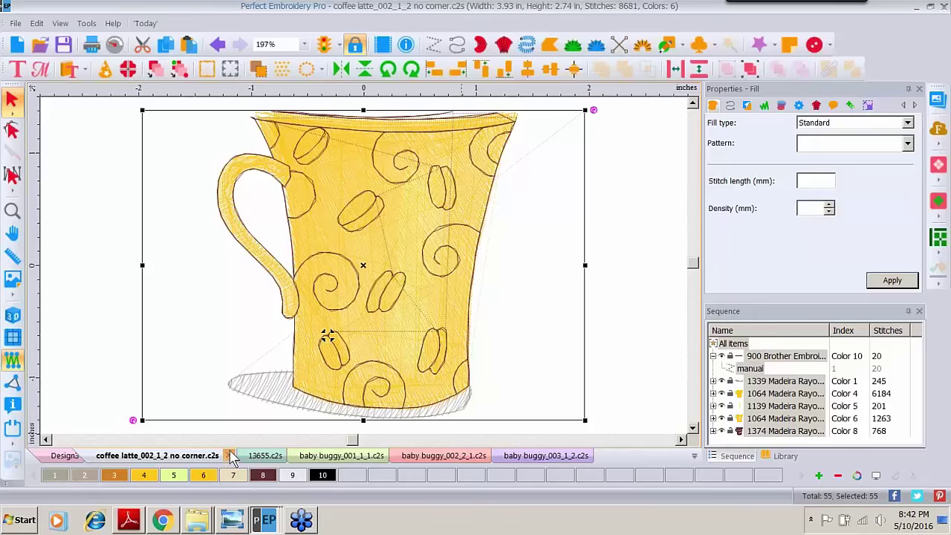
pyautogui.click(225, 455)
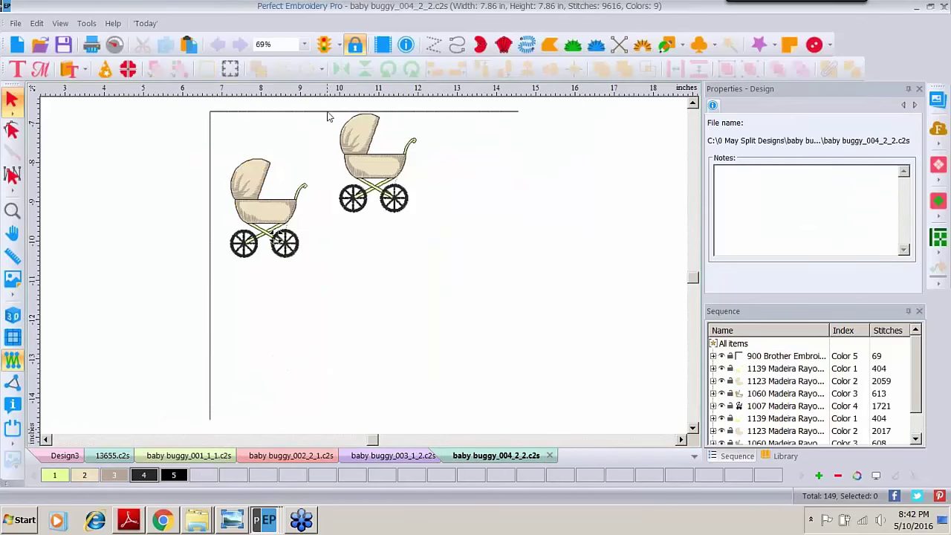
# - Insert the Scottie dog symbol, about 1.13 in wide, in the upper left of Design3 and show the stitches in 3D
pyautogui.click(55, 456)
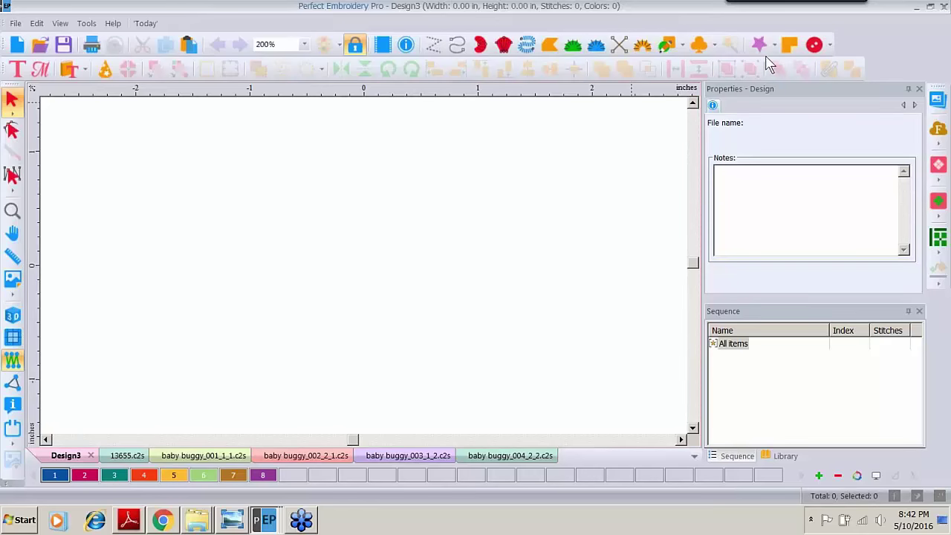
pyautogui.click(701, 46)
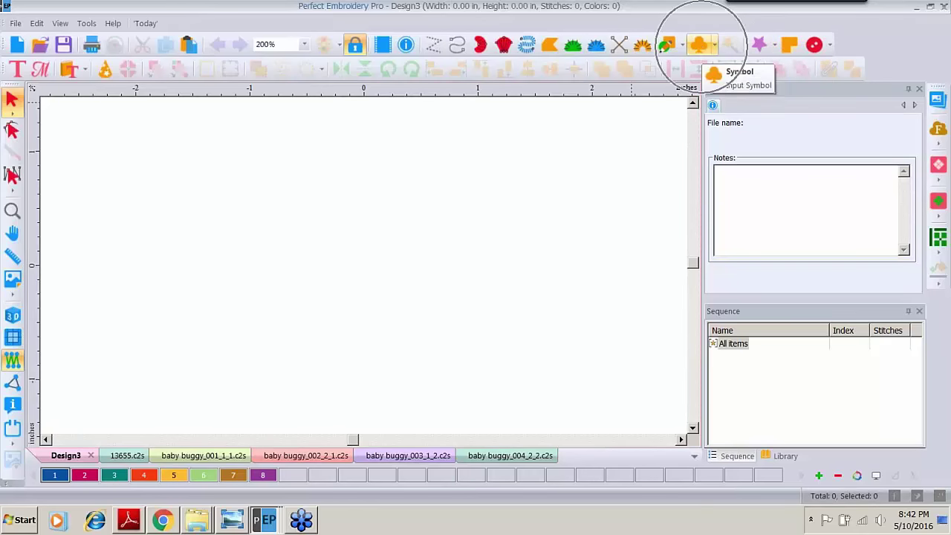
pyautogui.click(714, 46)
pyautogui.click(717, 67)
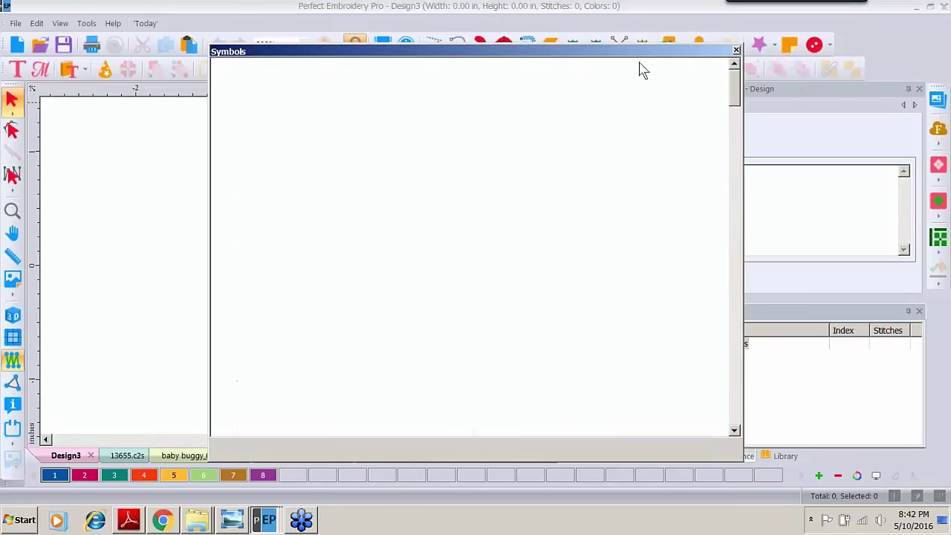
pyautogui.click(737, 404)
pyautogui.moveTo(737, 404); pyautogui.dragTo(739, 397)
pyautogui.doubleClick(675, 312)
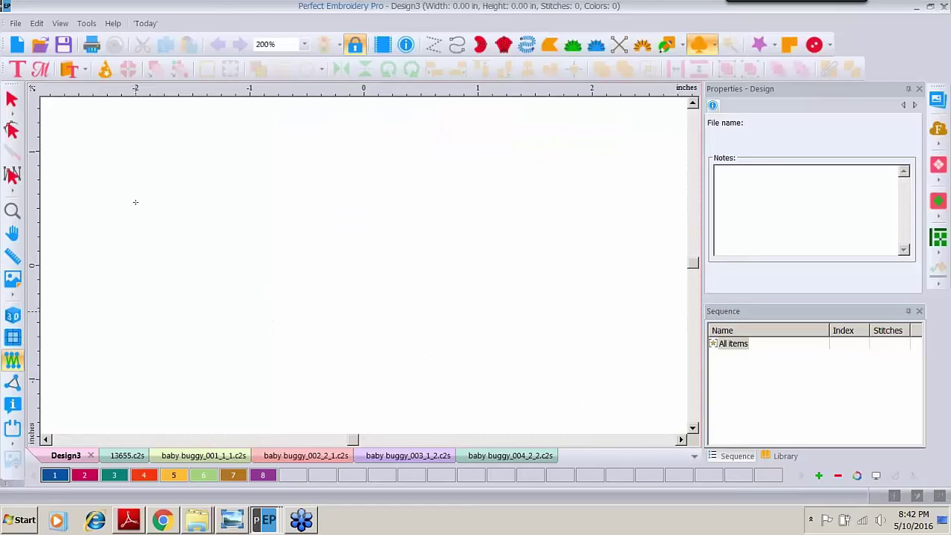
pyautogui.moveTo(135, 201); pyautogui.dragTo(263, 208)
pyautogui.click(15, 314)
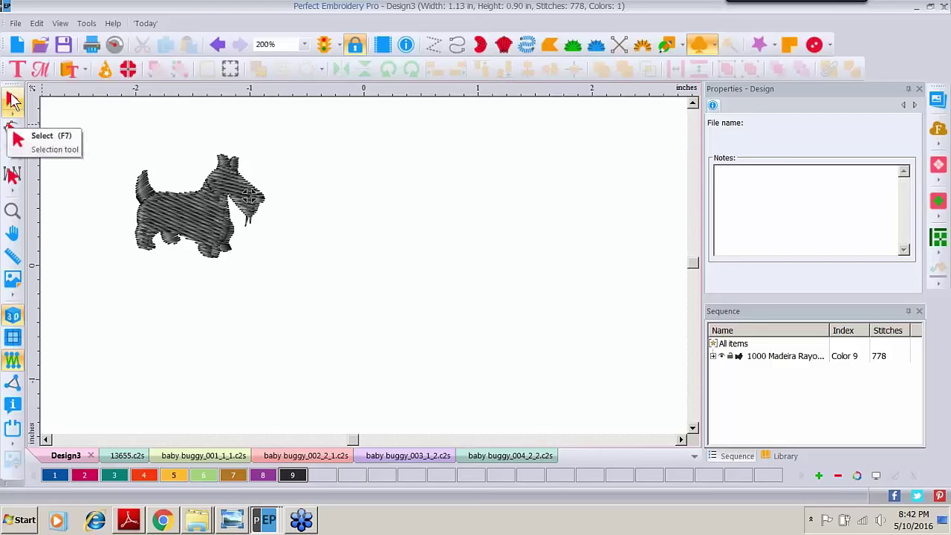
# - Resize the Scottie dog to a width of 1.25 in, keeping its aspect ratio
pyautogui.click(13, 100)
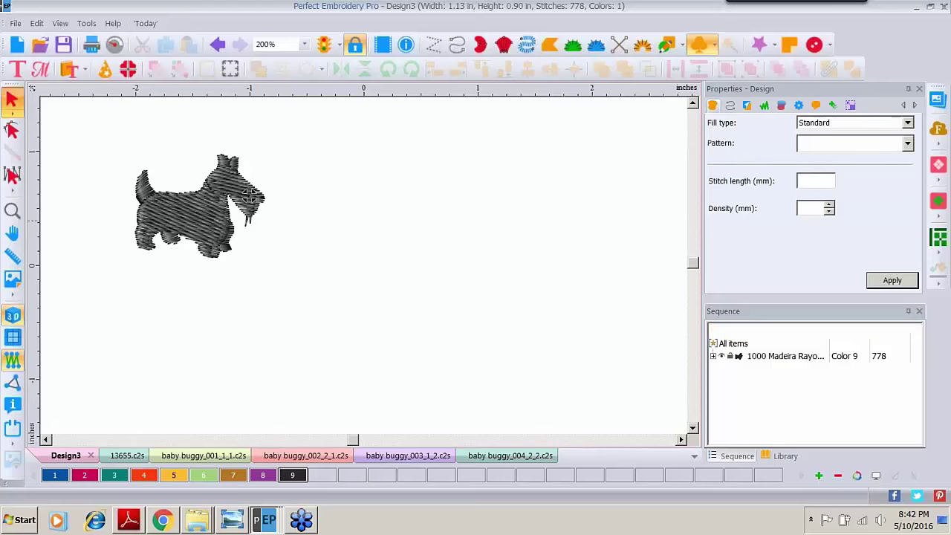
pyautogui.click(851, 106)
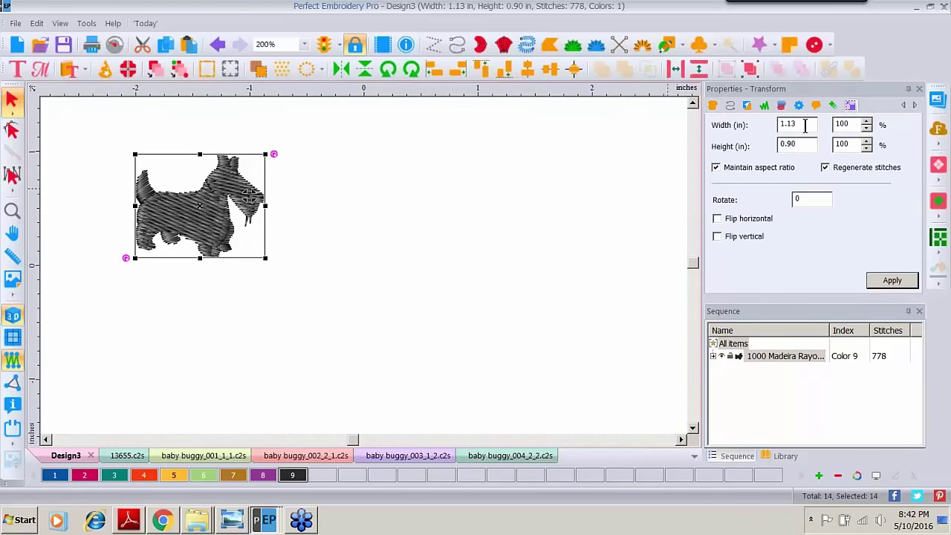
pyautogui.moveTo(804, 127); pyautogui.dragTo(727, 136)
pyautogui.write('1.25')
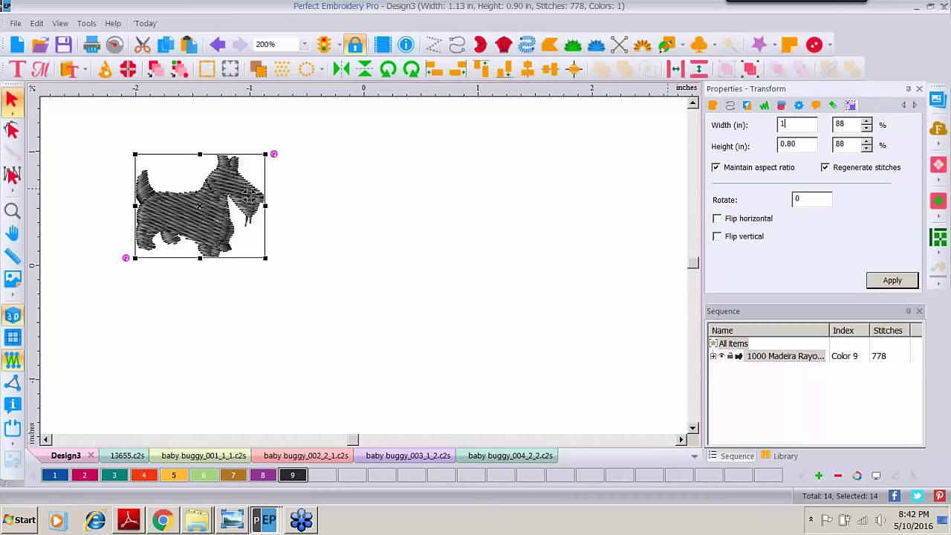
pyautogui.click(901, 281)
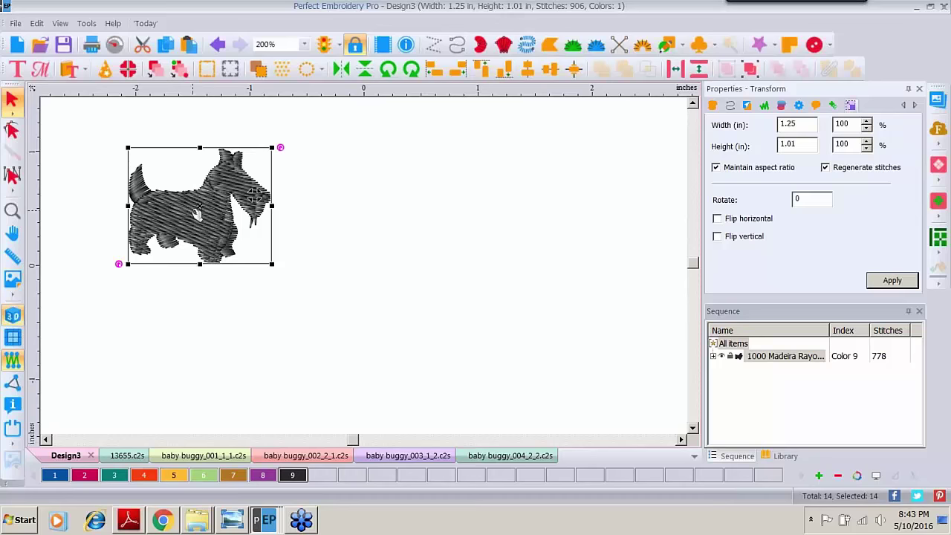
# - Make two copies of the Scottie dog and place them to its right to form a row of three
pyautogui.click(166, 46)
pyautogui.click(188, 45)
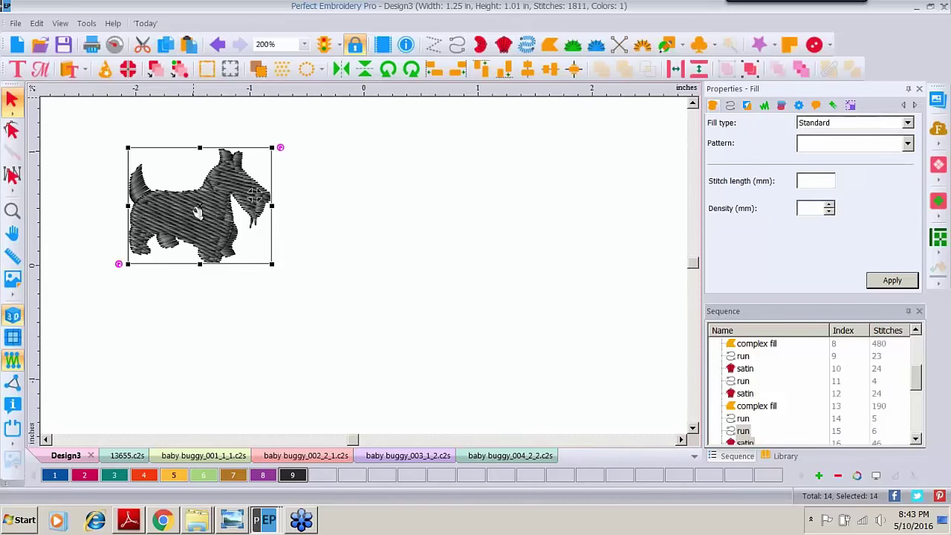
pyautogui.moveTo(197, 211); pyautogui.dragTo(360, 221)
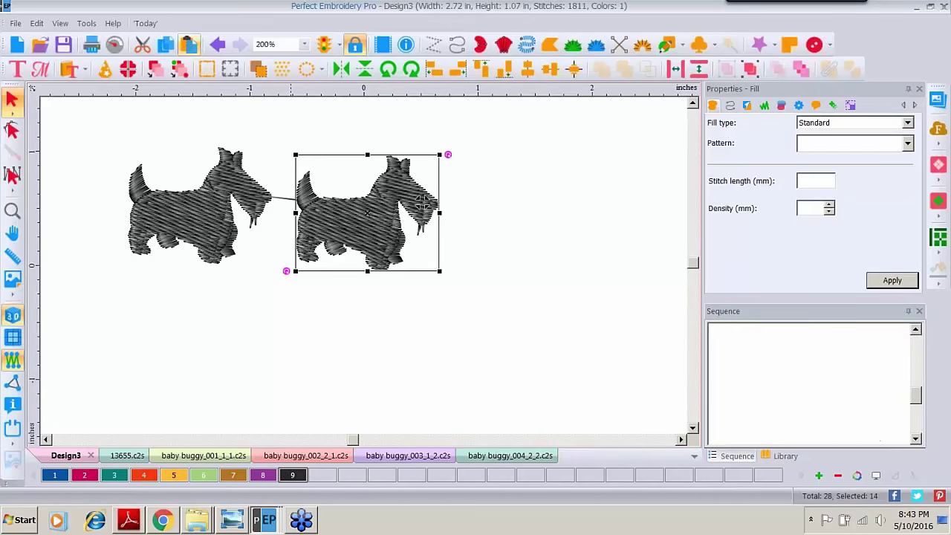
pyautogui.click(189, 44)
pyautogui.moveTo(182, 220); pyautogui.dragTo(541, 212)
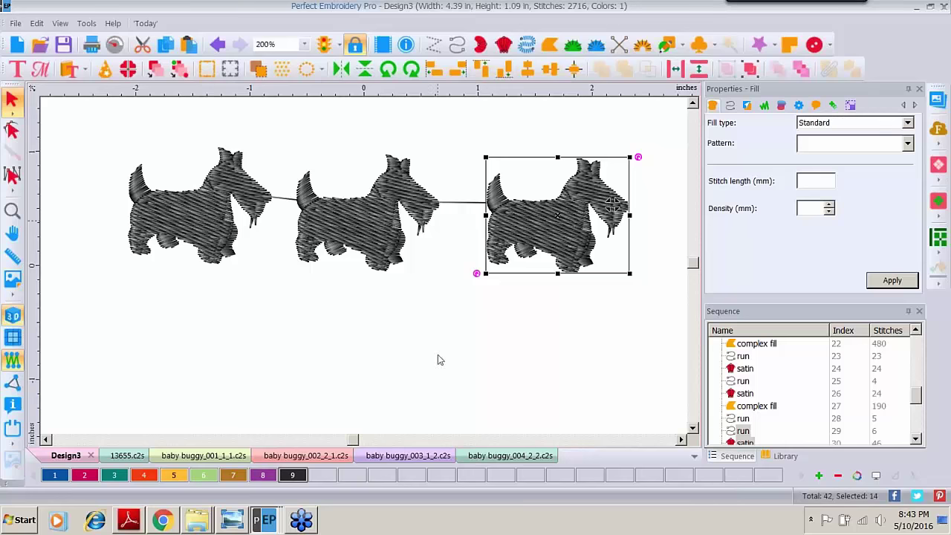
# - Draw a tall, narrow rectangle as outline artwork between the first and second dogs and color it Vermillion (Color 4)
pyautogui.click(270, 321)
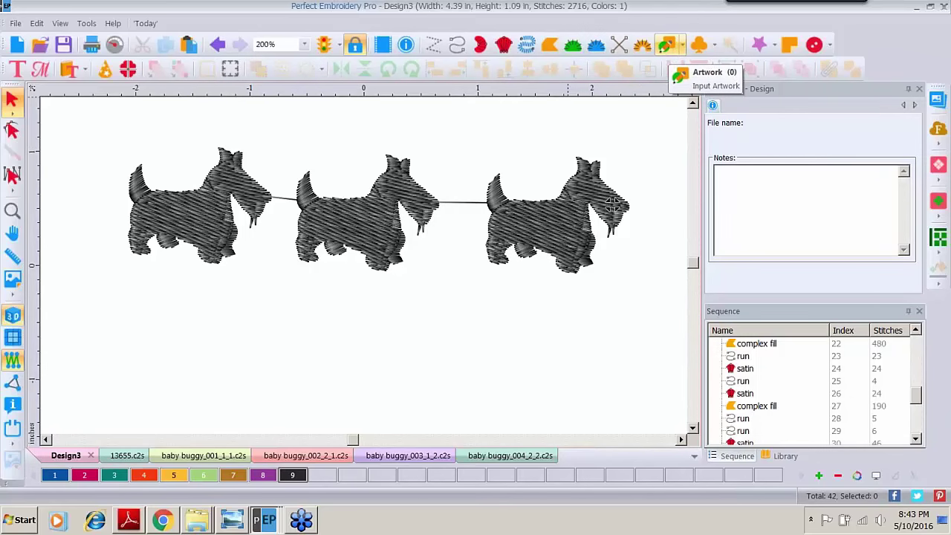
pyautogui.click(681, 47)
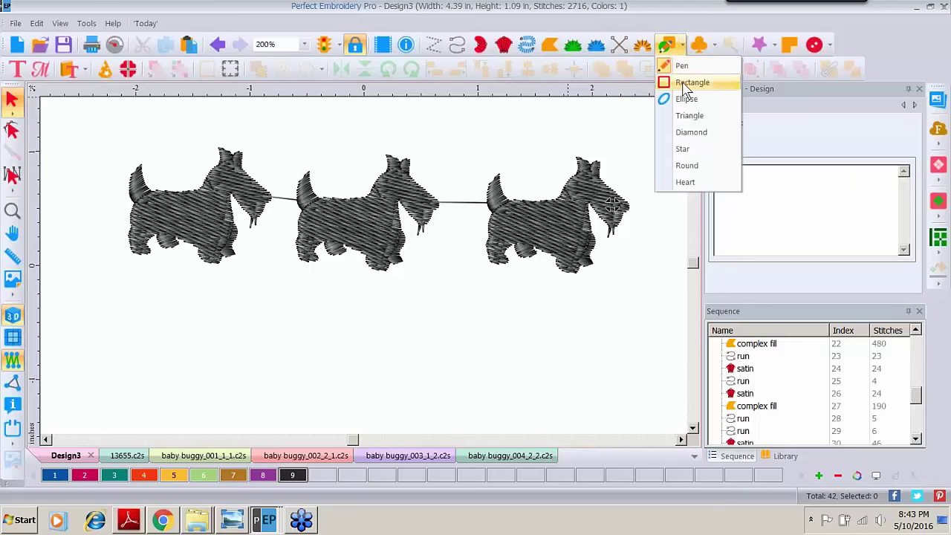
pyautogui.click(684, 85)
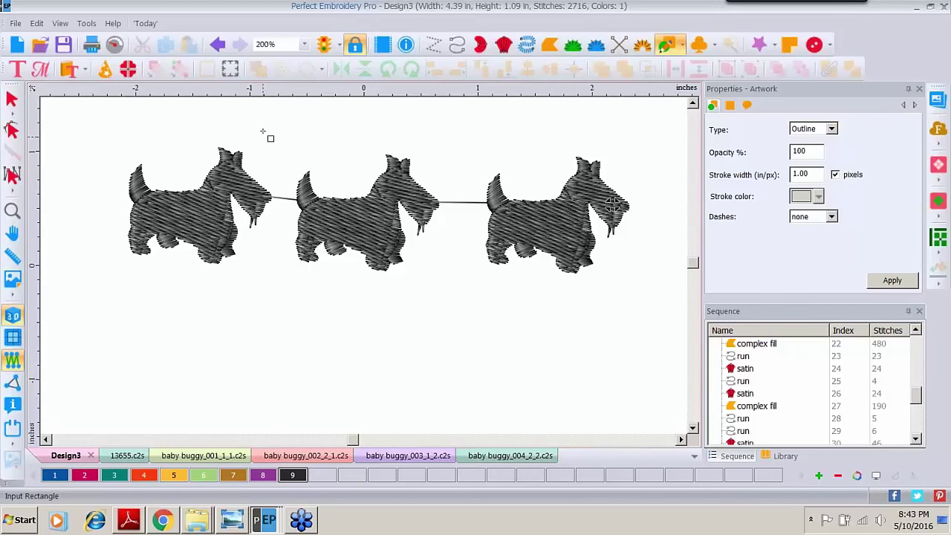
pyautogui.moveTo(262, 131); pyautogui.dragTo(291, 265)
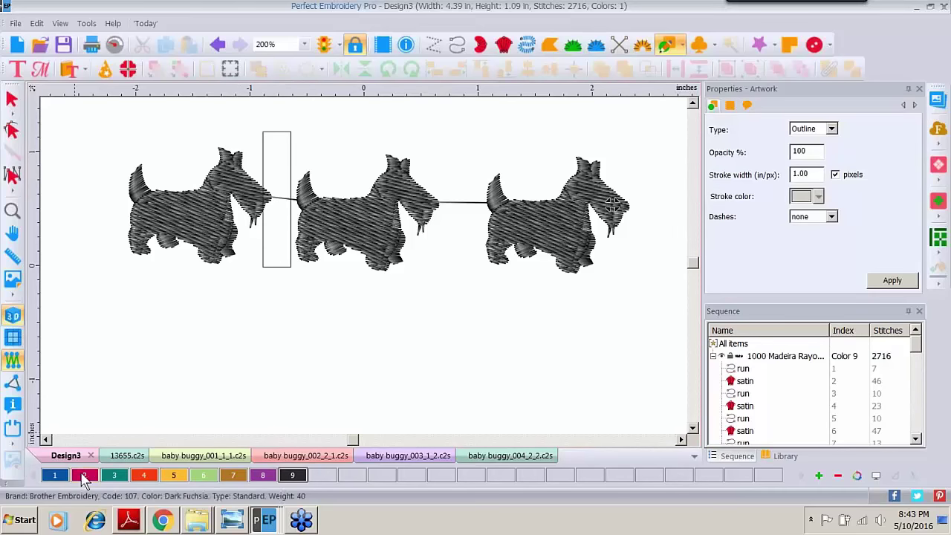
pyautogui.click(11, 98)
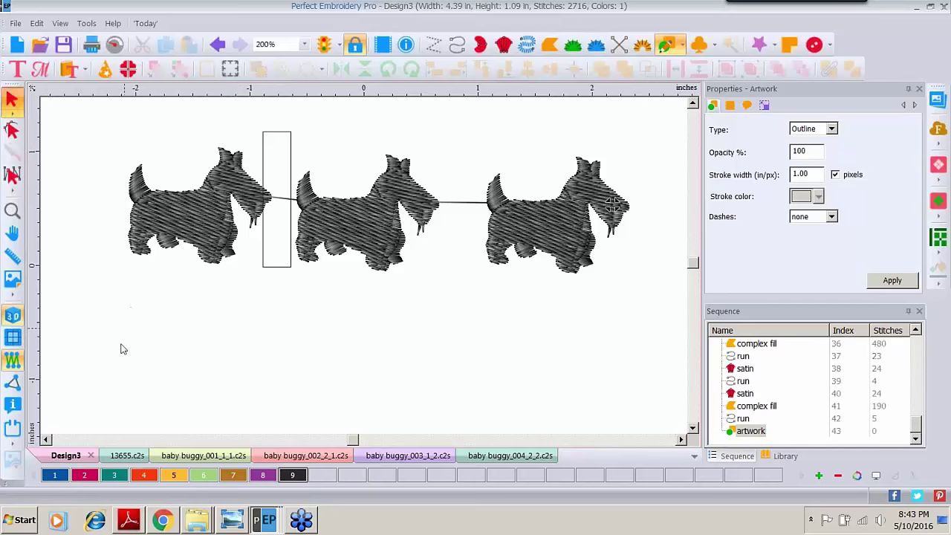
pyautogui.click(144, 475)
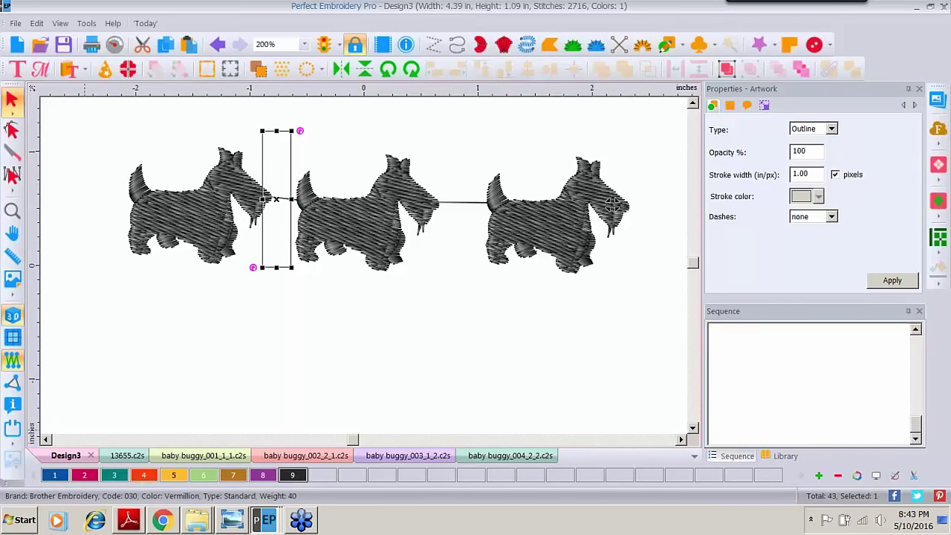
# - Check the width and height of the spacing rectangle between the first two dogs in its transform properties
pyautogui.click(332, 135)
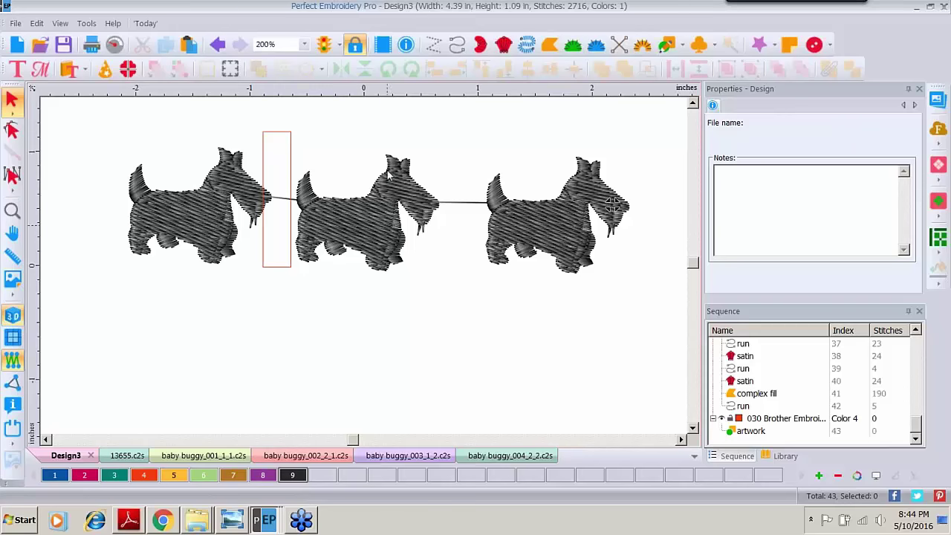
pyautogui.click(290, 137)
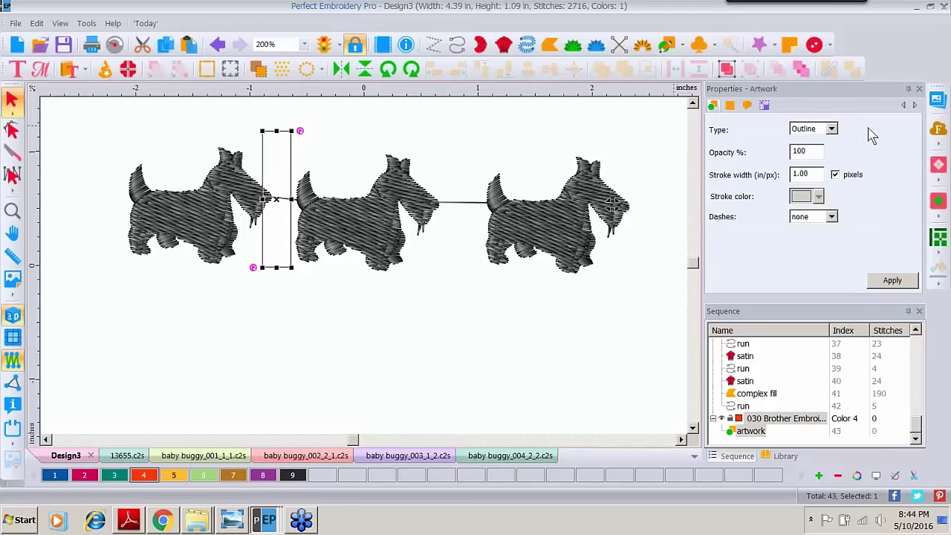
pyautogui.click(765, 107)
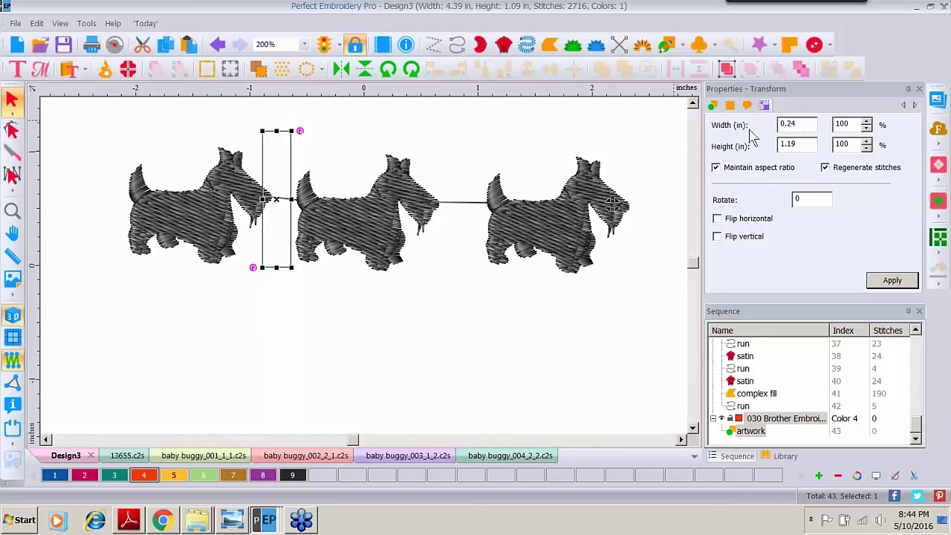
# - Place the spacing rectangle flush against the first dog's nose and bring the second dog's tail up to the rectangle's far edge
pyautogui.click(10, 218)
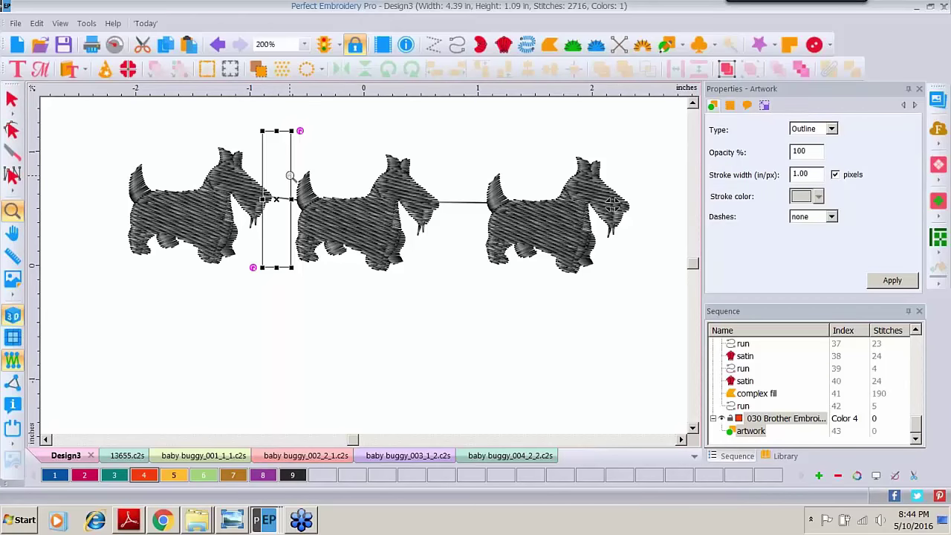
pyautogui.click(289, 176)
pyautogui.click(11, 98)
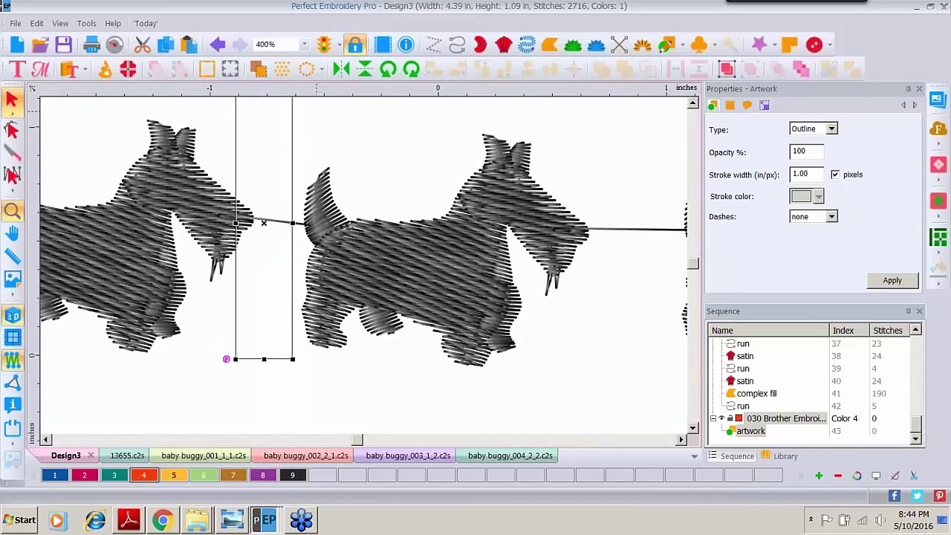
pyautogui.click(342, 254)
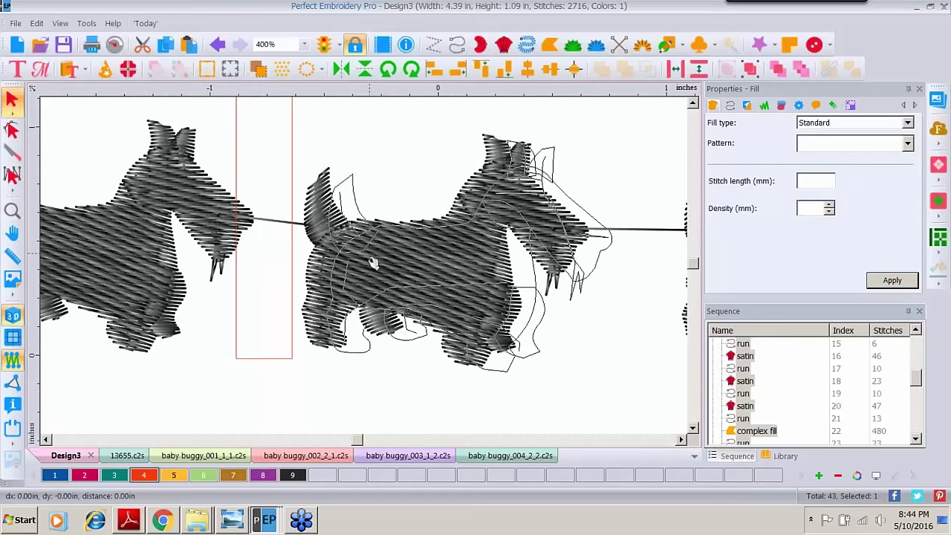
pyautogui.moveTo(373, 263); pyautogui.dragTo(410, 261)
pyautogui.click(305, 156)
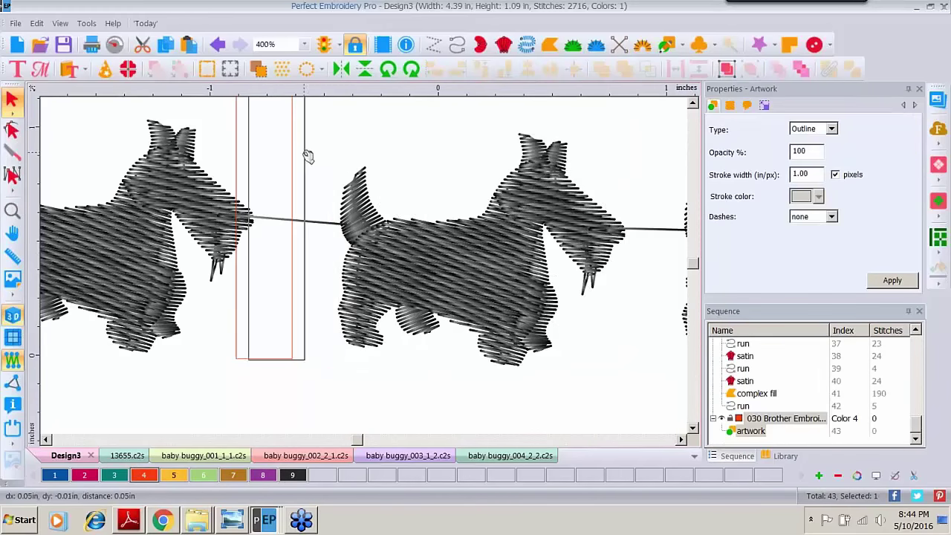
pyautogui.moveTo(307, 156); pyautogui.dragTo(315, 159)
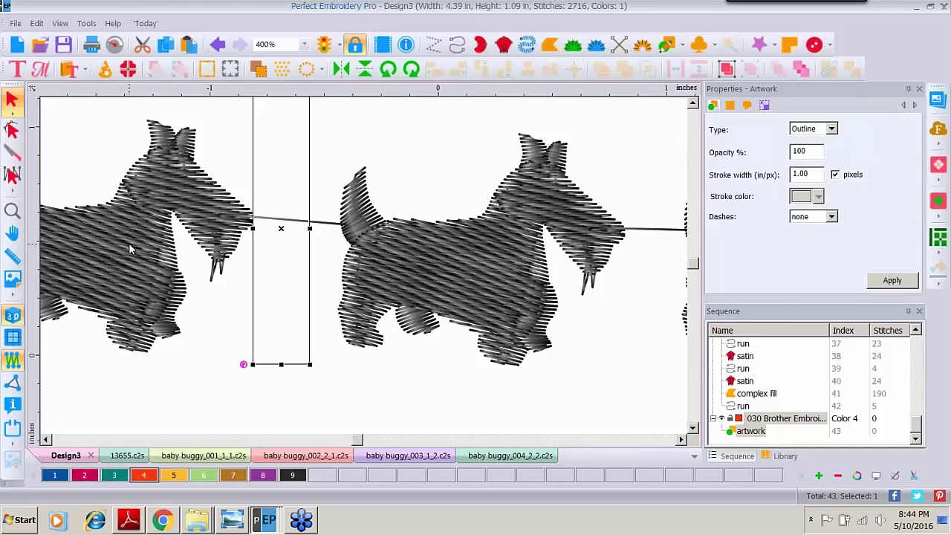
pyautogui.moveTo(436, 253); pyautogui.dragTo(407, 256)
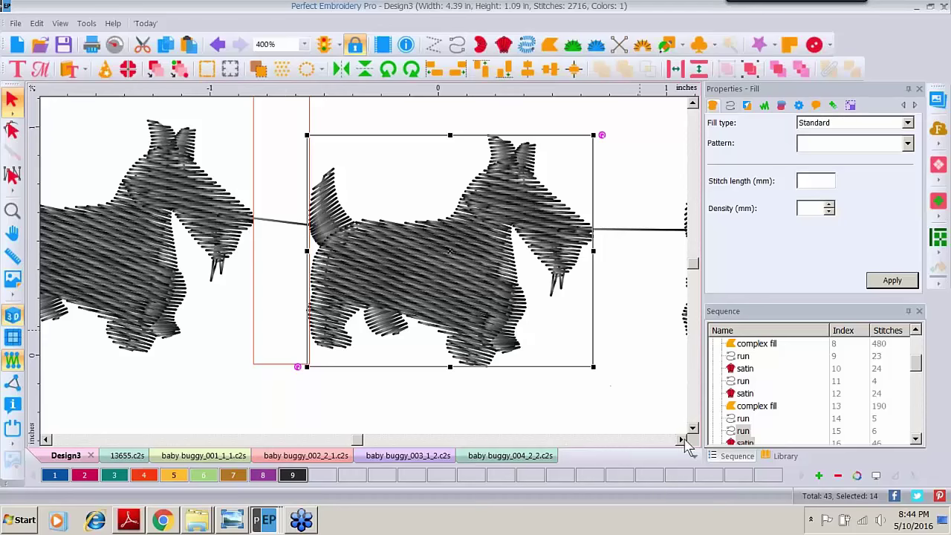
# - Duplicate the spacing rectangle twice, placing one copy at the second dog's nose and the other at the third dog's nose
pyautogui.click(253, 366)
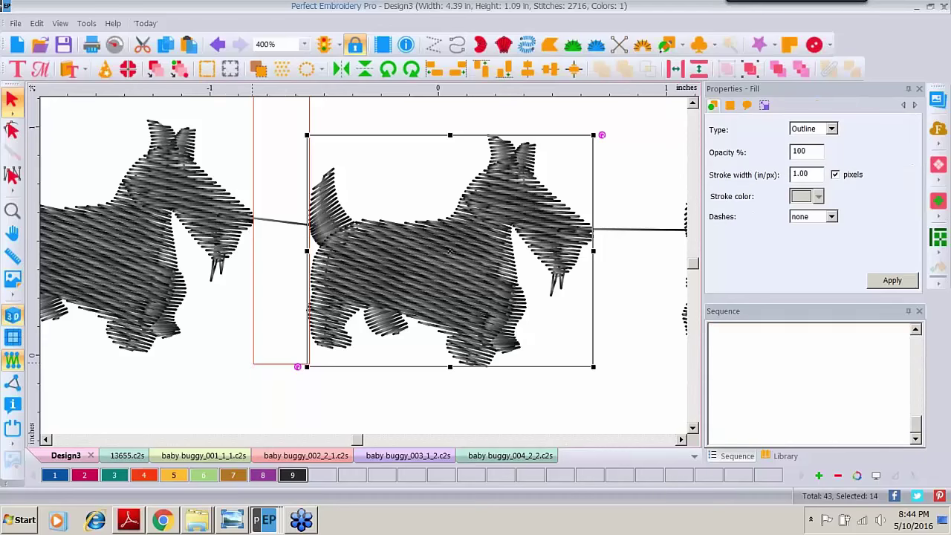
pyautogui.click(167, 46)
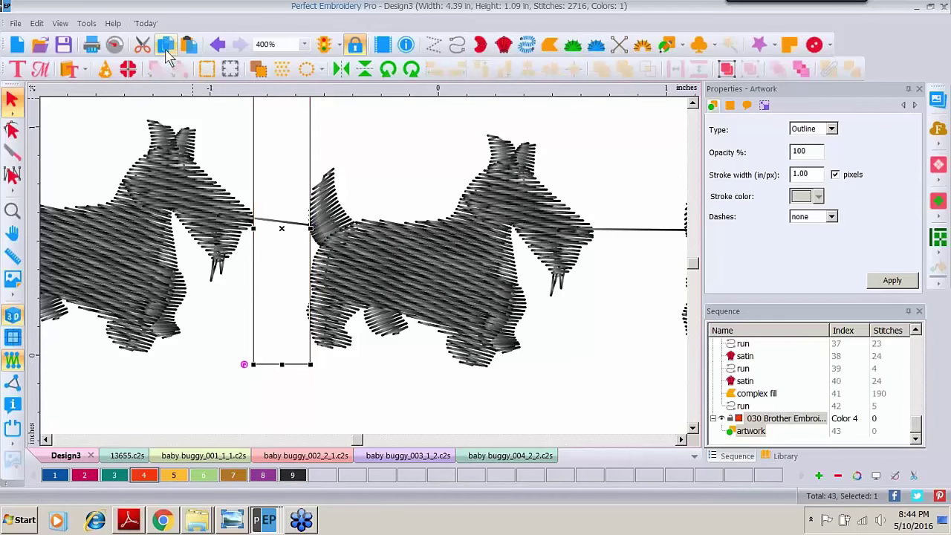
pyautogui.click(188, 45)
pyautogui.press('F4')
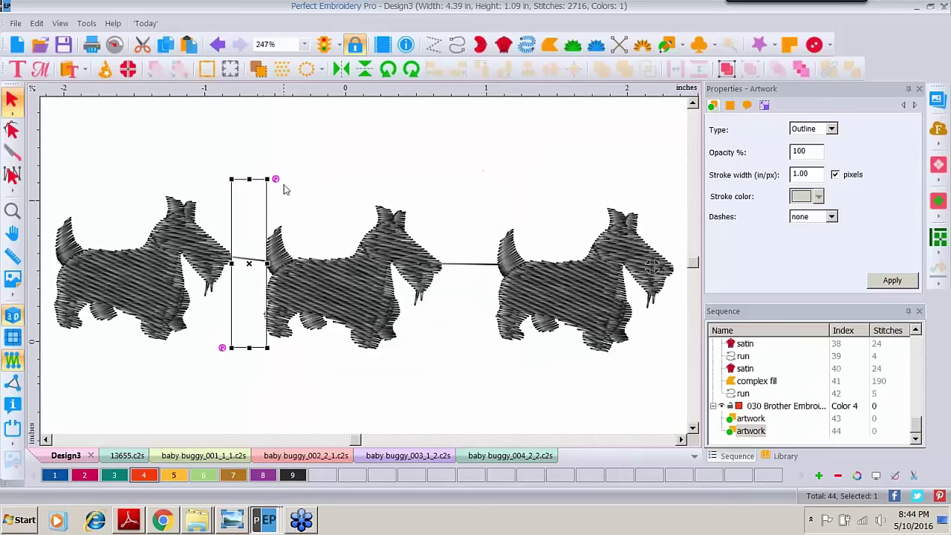
pyautogui.moveTo(263, 206); pyautogui.dragTo(475, 208)
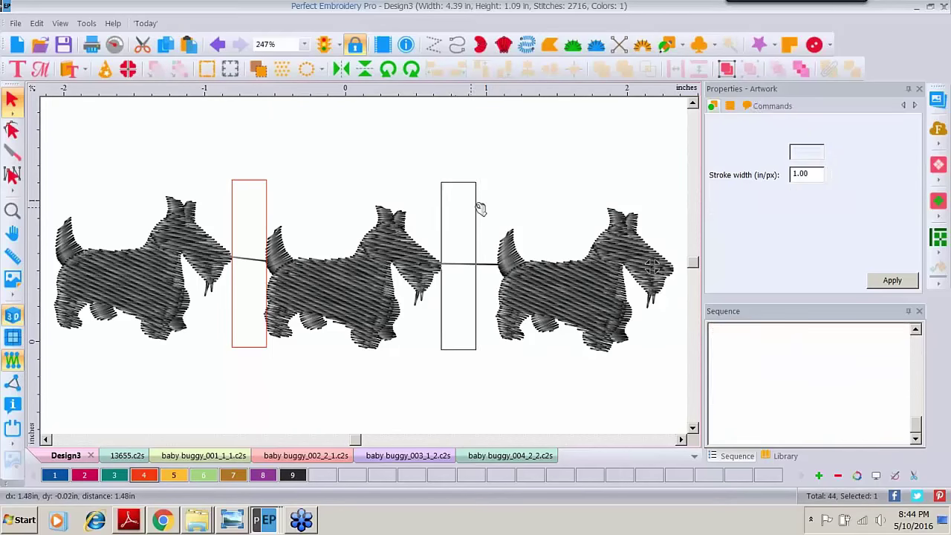
pyautogui.click(191, 46)
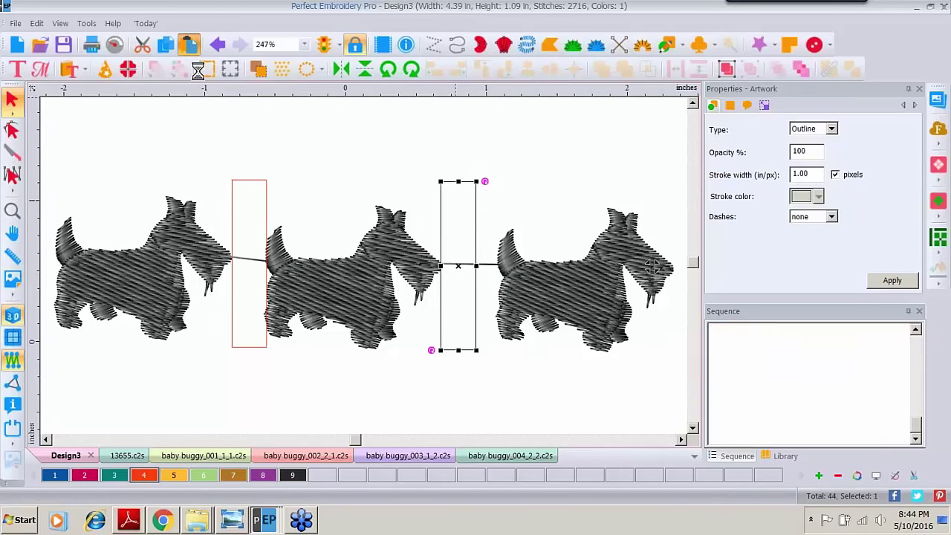
pyautogui.moveTo(267, 206); pyautogui.dragTo(707, 211)
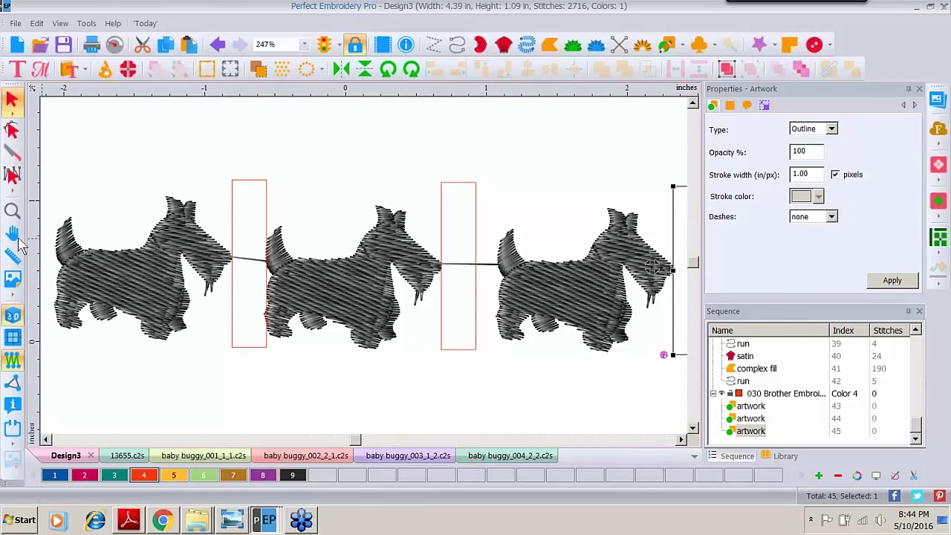
# - Move the third dog so its tail meets the far edge of the second spacing rectangle
pyautogui.click(12, 211)
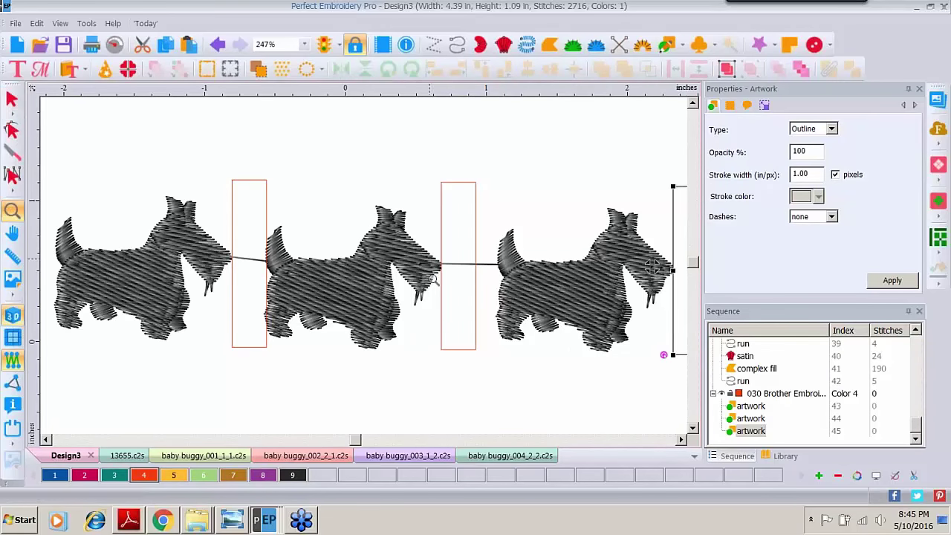
pyautogui.click(475, 272)
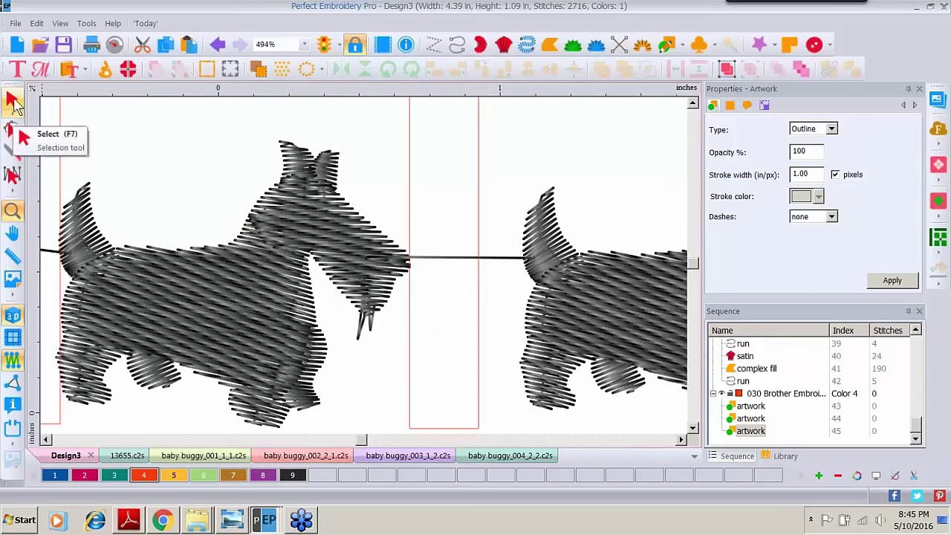
pyautogui.click(13, 102)
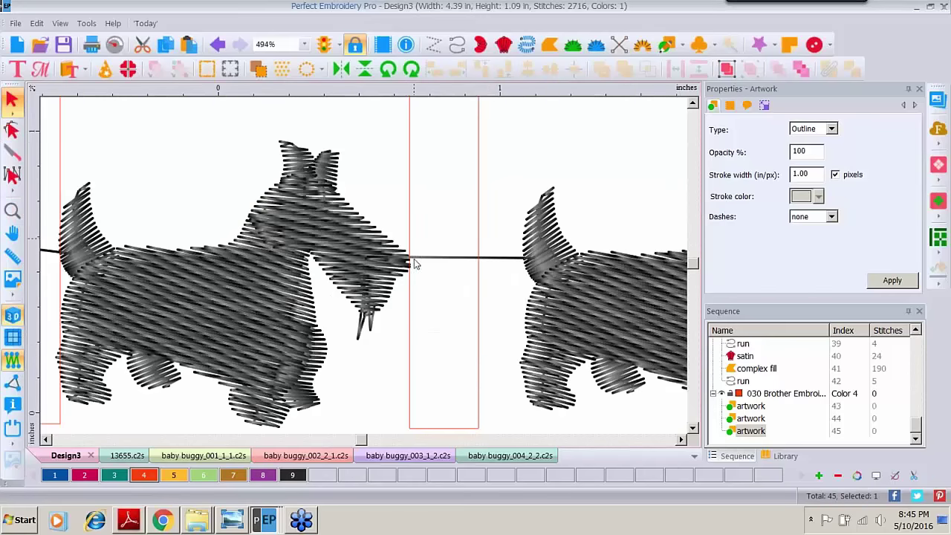
pyautogui.click(570, 286)
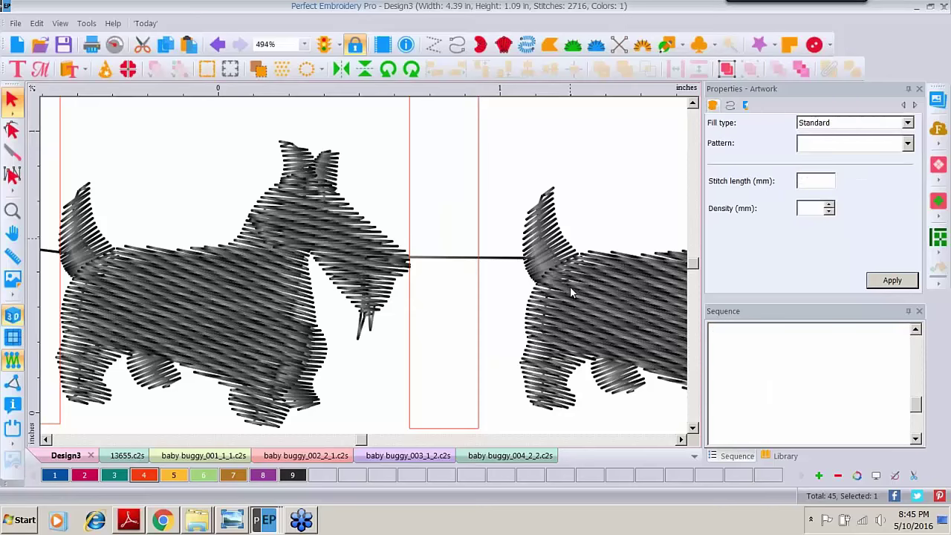
pyautogui.moveTo(570, 290); pyautogui.dragTo(577, 326)
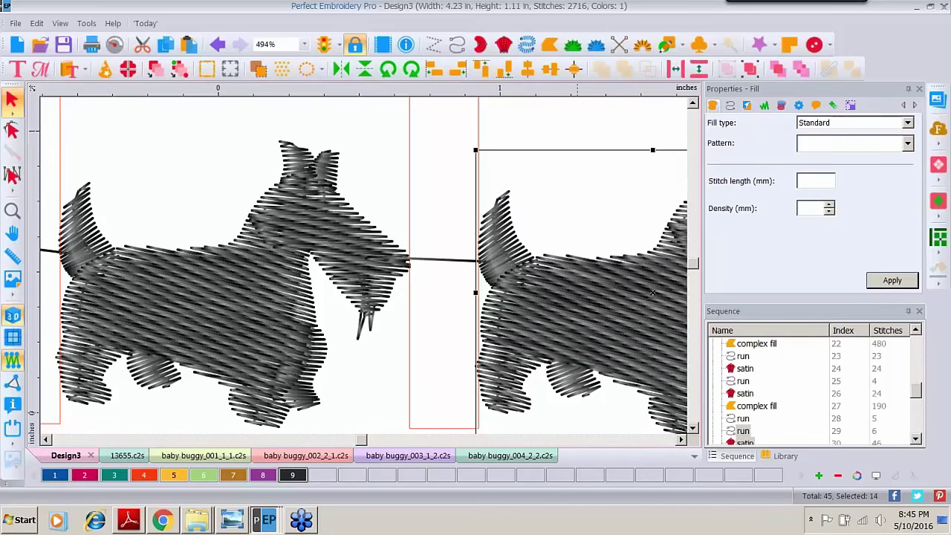
# - Move the last spacing rectangle flush against the third dog's nose
pyautogui.click(681, 439)
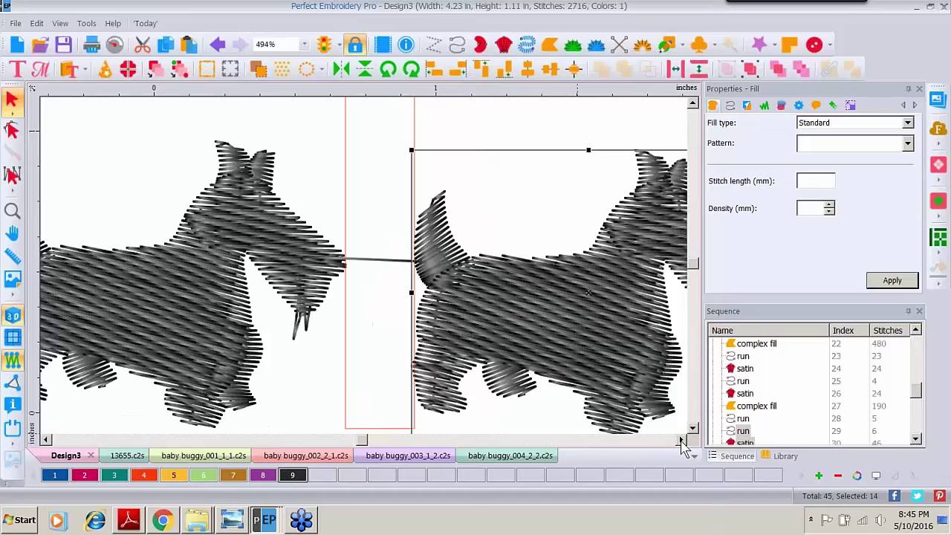
pyautogui.click(681, 440)
pyautogui.click(681, 440)
pyautogui.click(681, 440)
pyautogui.click(618, 213)
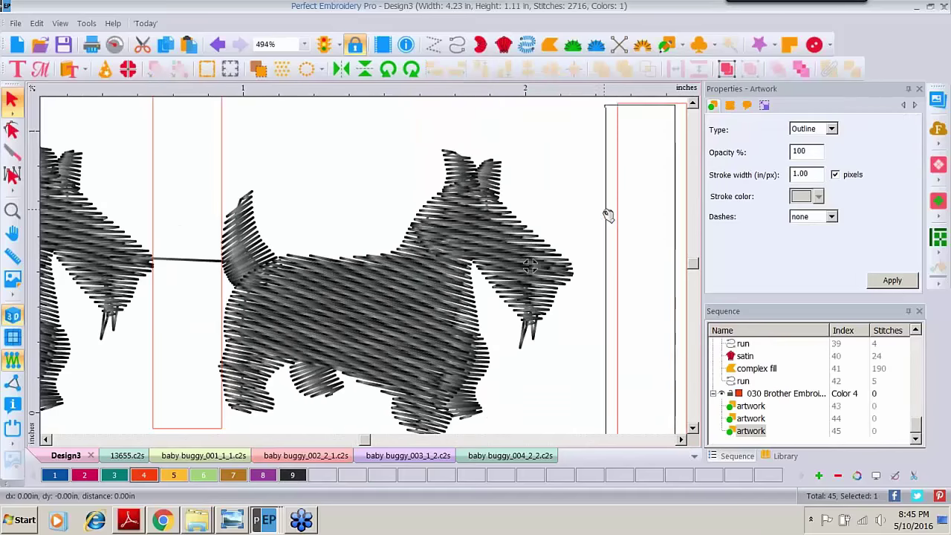
pyautogui.moveTo(608, 215); pyautogui.dragTo(576, 209)
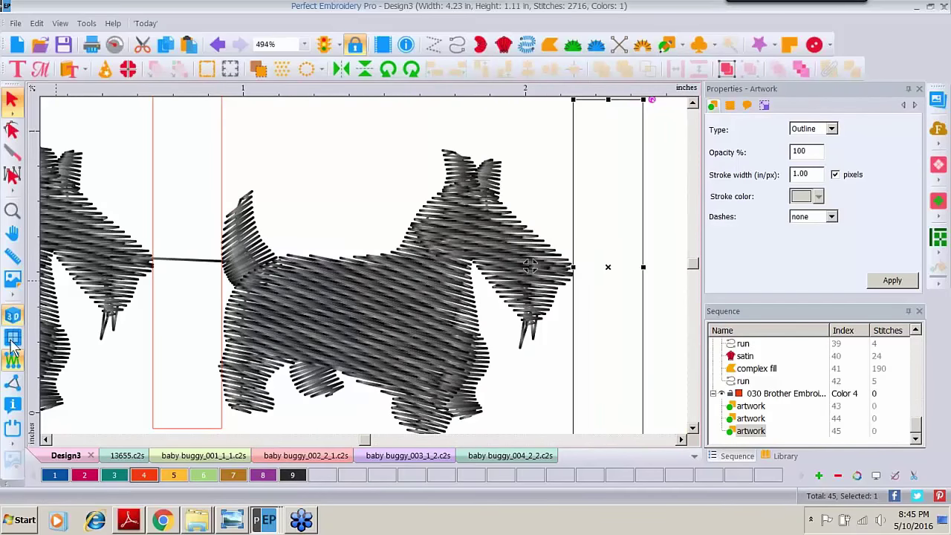
# - Select all three dogs and the spacing rectangles and top-align them
pyautogui.click(10, 211)
pyautogui.rightClick(313, 220)
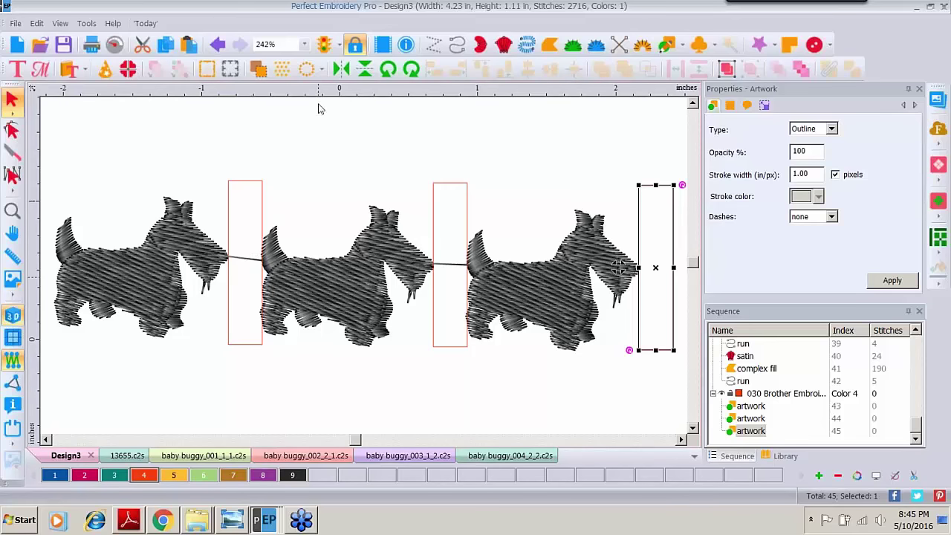
pyautogui.click(304, 45)
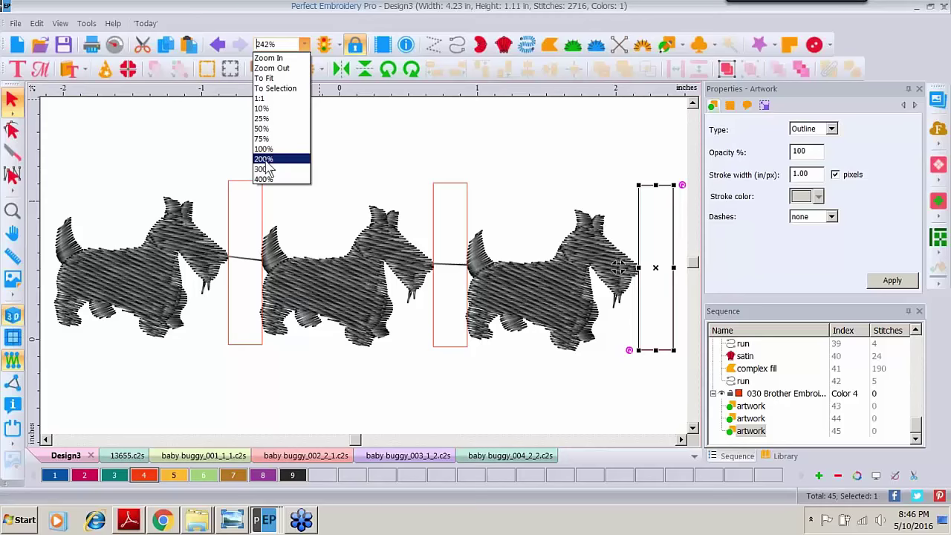
pyautogui.click(266, 160)
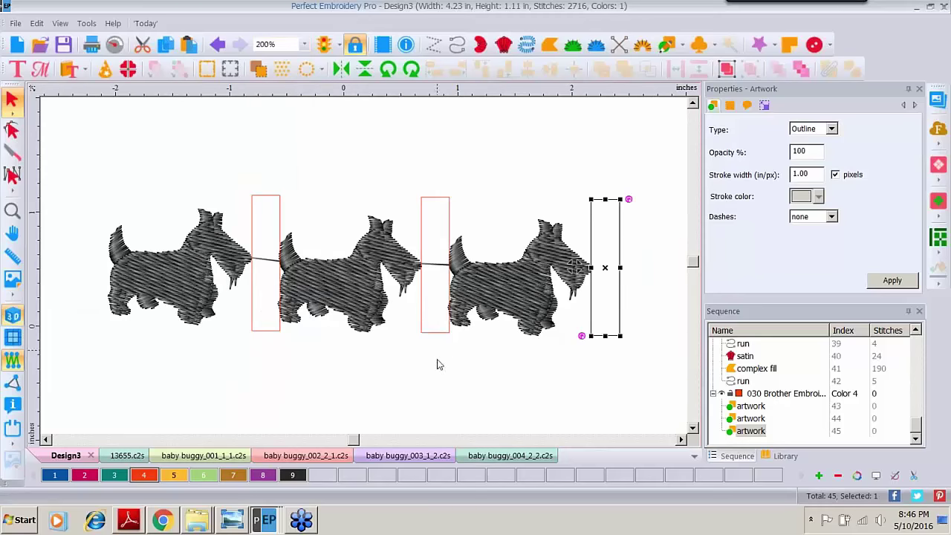
pyautogui.moveTo(70, 131); pyautogui.dragTo(651, 360)
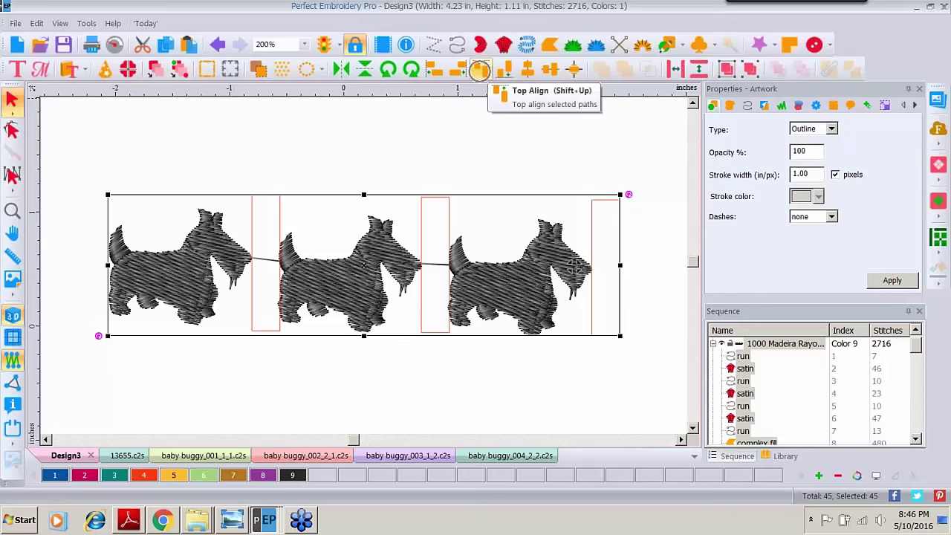
pyautogui.click(481, 71)
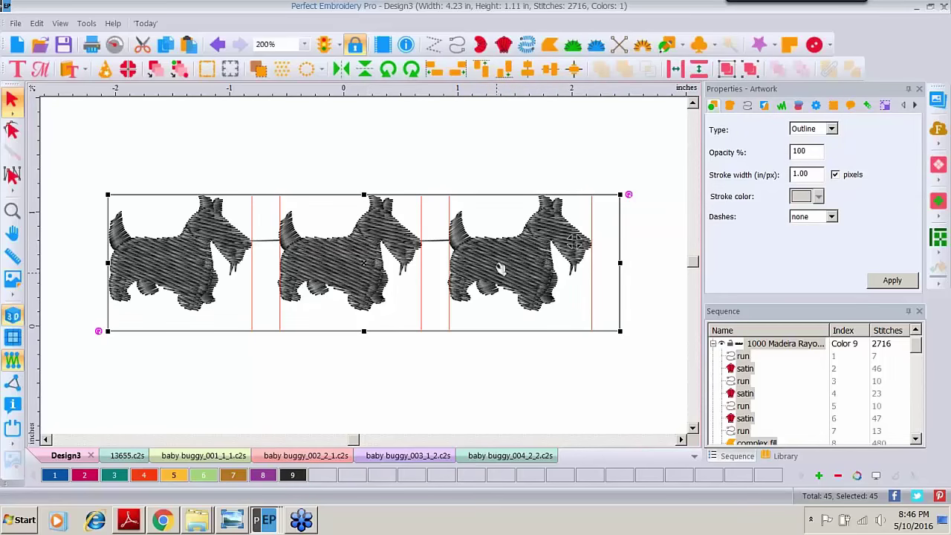
pyautogui.click(463, 137)
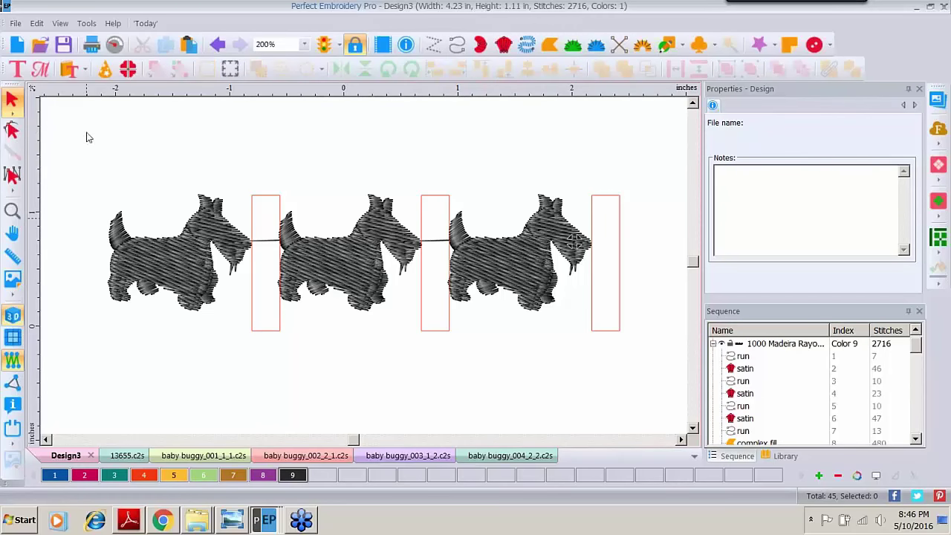
# - Select the whole row of dogs and rectangles and center the origin on the design
pyautogui.moveTo(86, 130); pyautogui.dragTo(637, 345)
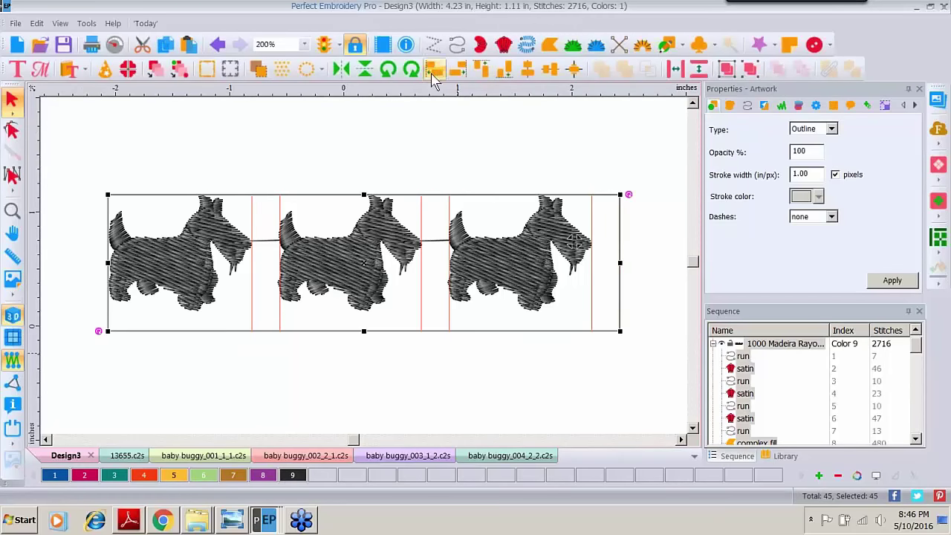
pyautogui.rightClick(427, 92)
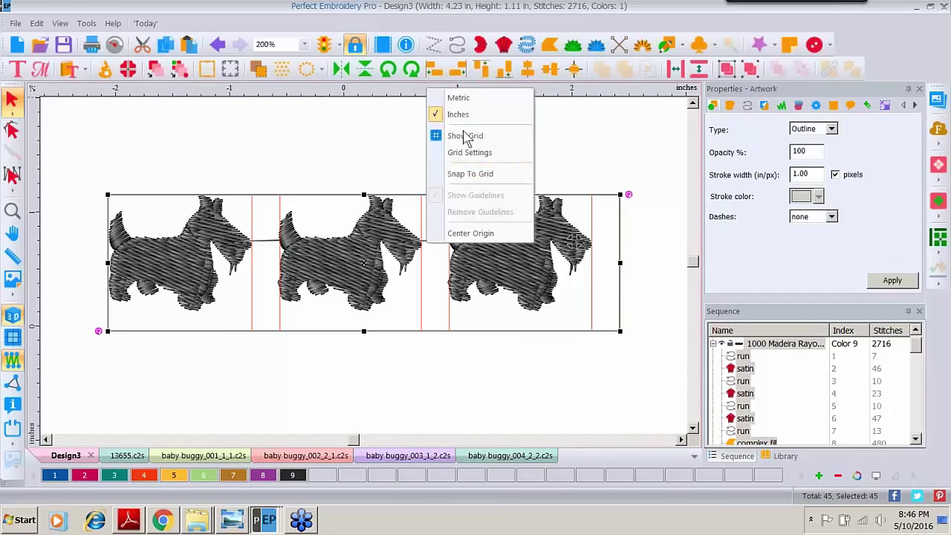
pyautogui.click(468, 233)
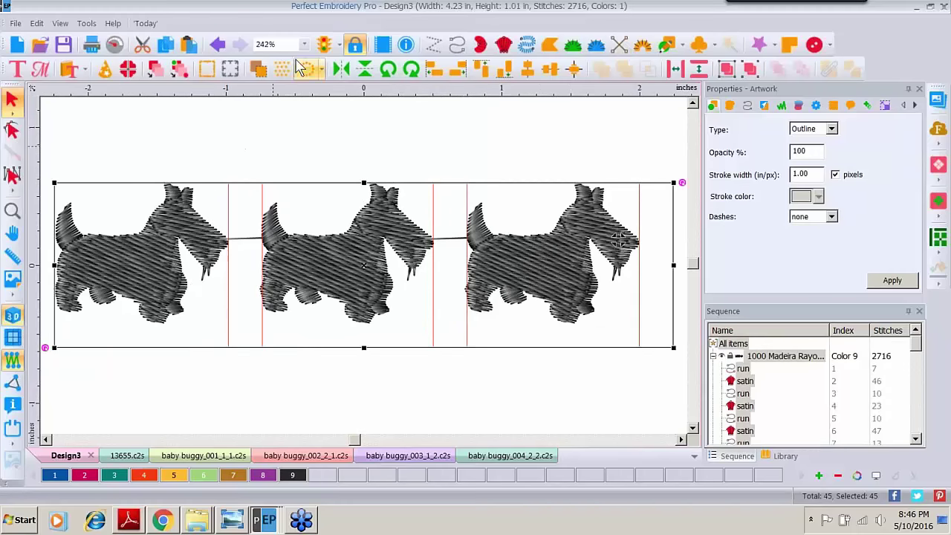
# - Add design placement marks at all four corners of the dog row
pyautogui.click(304, 45)
pyautogui.click(284, 159)
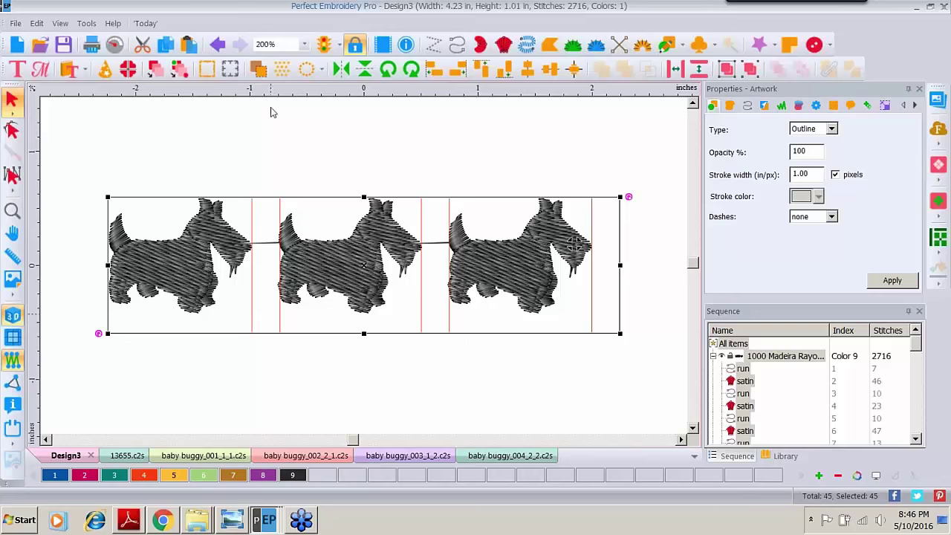
pyautogui.click(274, 139)
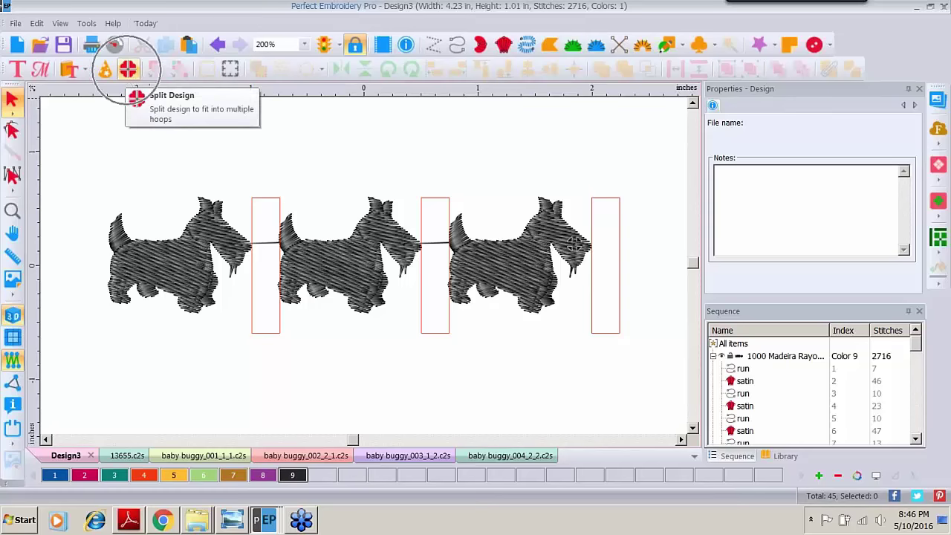
pyautogui.click(231, 71)
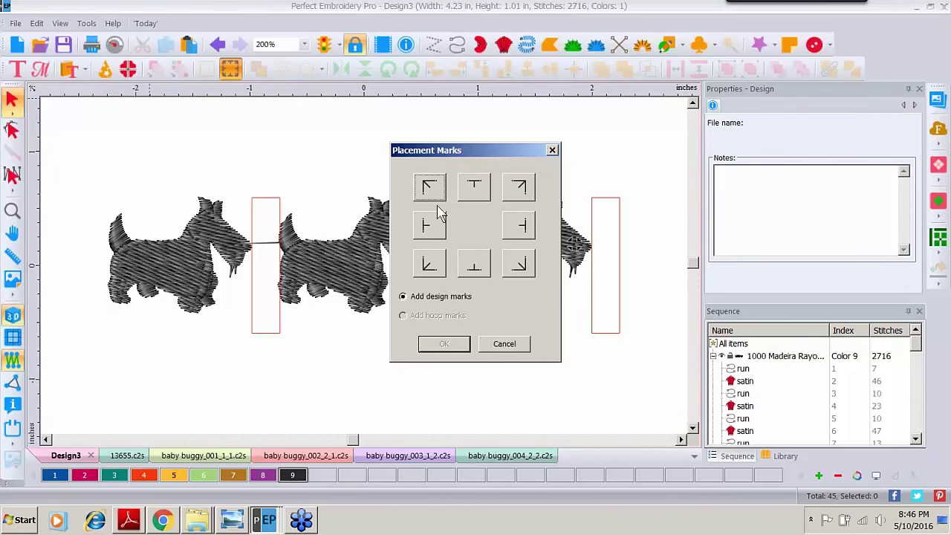
pyautogui.click(428, 191)
pyautogui.click(519, 189)
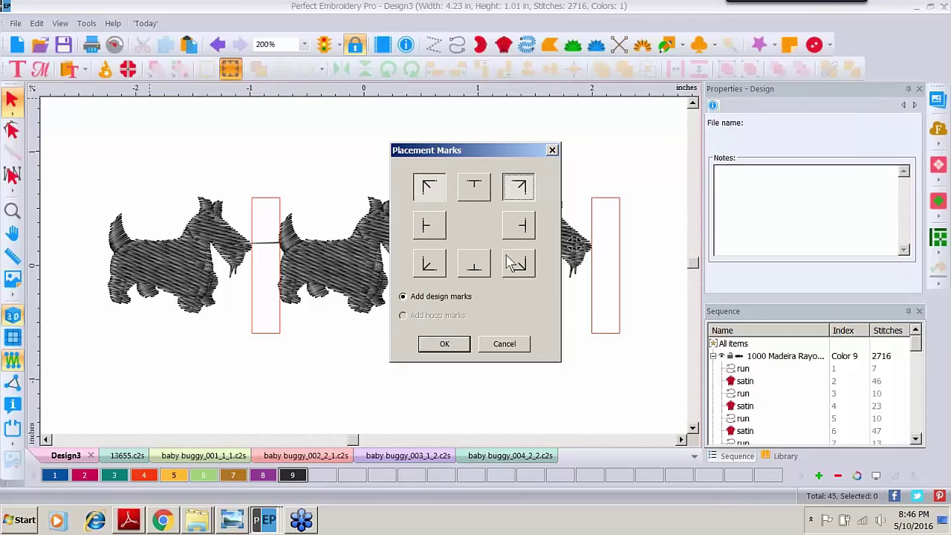
pyautogui.click(520, 267)
pyautogui.click(430, 269)
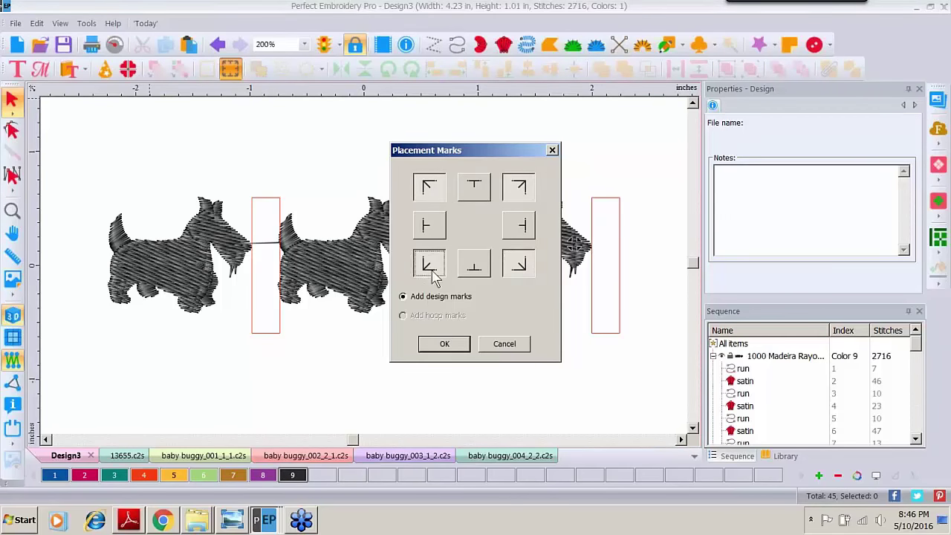
pyautogui.click(444, 346)
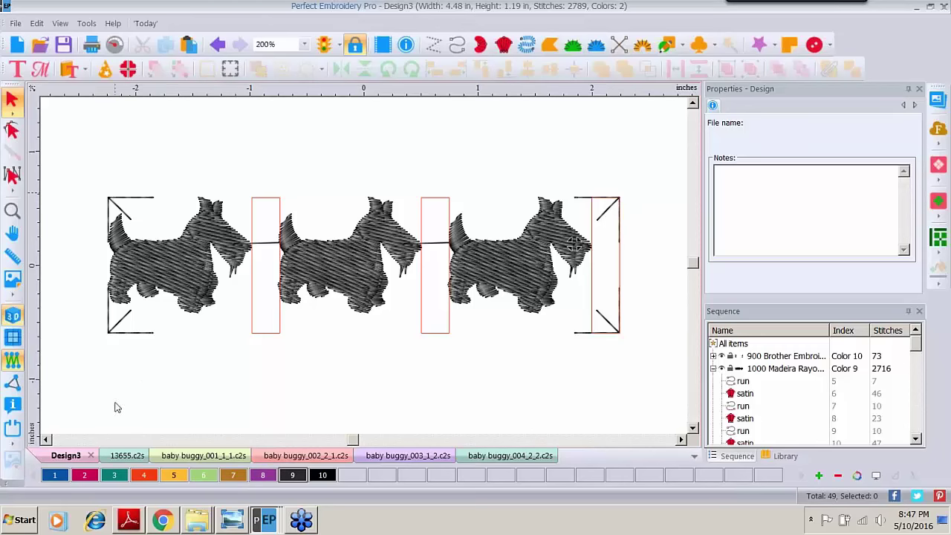
# - Select the two upper corner marks and move them up together about 0.2 in, above the dogs' ears
pyautogui.click(146, 204)
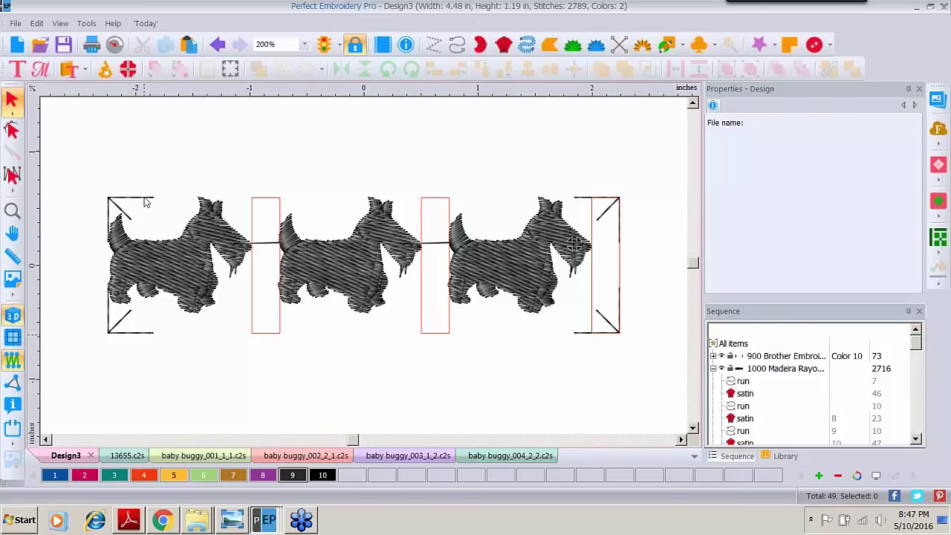
pyautogui.keyDown('shift'); pyautogui.click(576, 199); pyautogui.keyUp('shift')
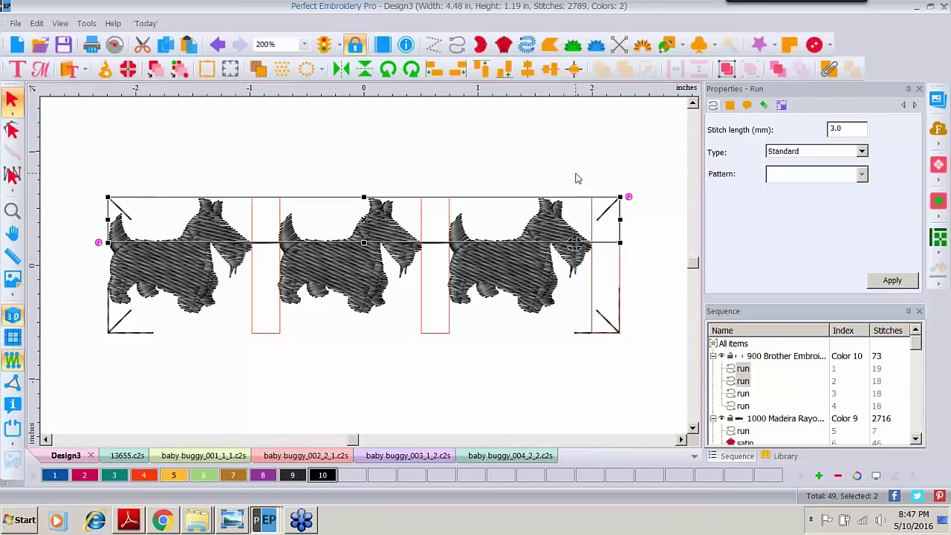
pyautogui.press('Up')
pyautogui.press('Up')
pyautogui.press('Up')
pyautogui.press('Up')
pyautogui.press('Up')
pyautogui.press('Up')
pyautogui.press('Up')
pyautogui.press('Up')
pyautogui.press('Up')
pyautogui.press('Up')
pyautogui.press('Up')
pyautogui.press('Up')
pyautogui.press('Up')
pyautogui.press('Up')
pyautogui.press('Up')
pyautogui.press('Up')
pyautogui.press('Up')
pyautogui.press('Up')
pyautogui.press('Up')
pyautogui.press('Up')
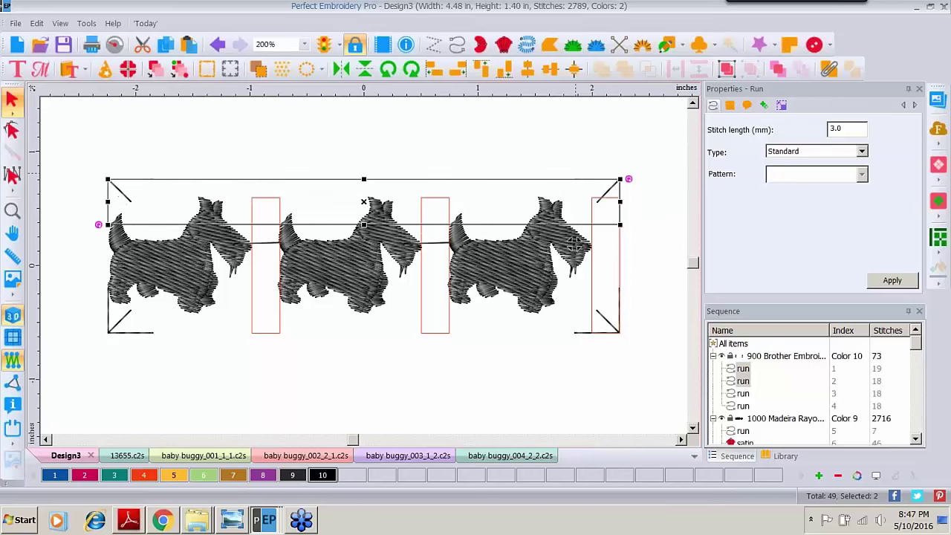
pyautogui.click(438, 131)
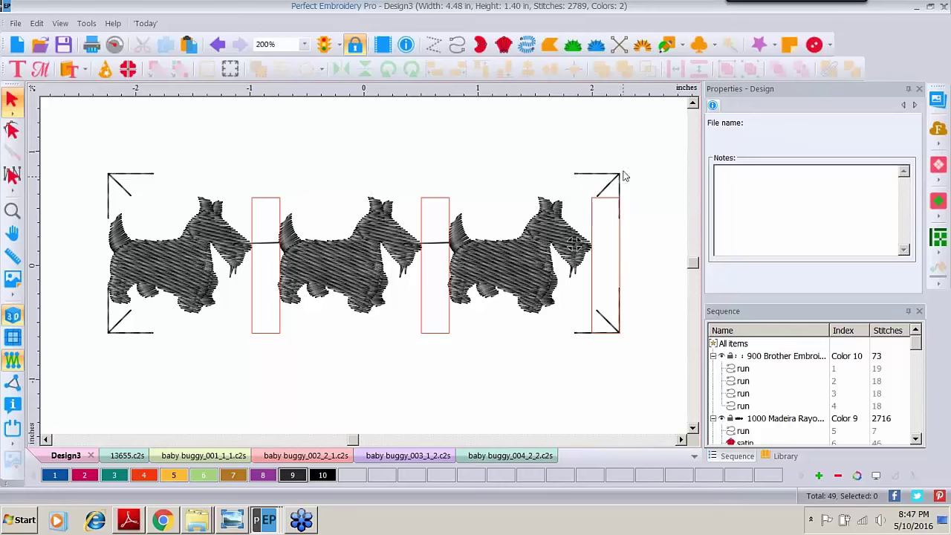
# - Recolor the upper and lower corner marks beside the third dog's nose with palette color 2
pyautogui.click(576, 176)
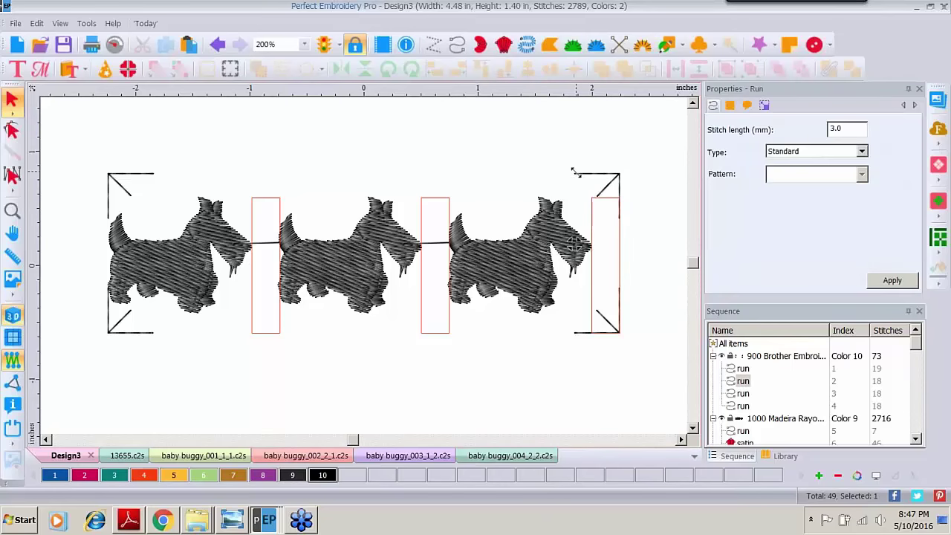
pyautogui.keyDown('shift'); pyautogui.click(578, 335); pyautogui.keyUp('shift')
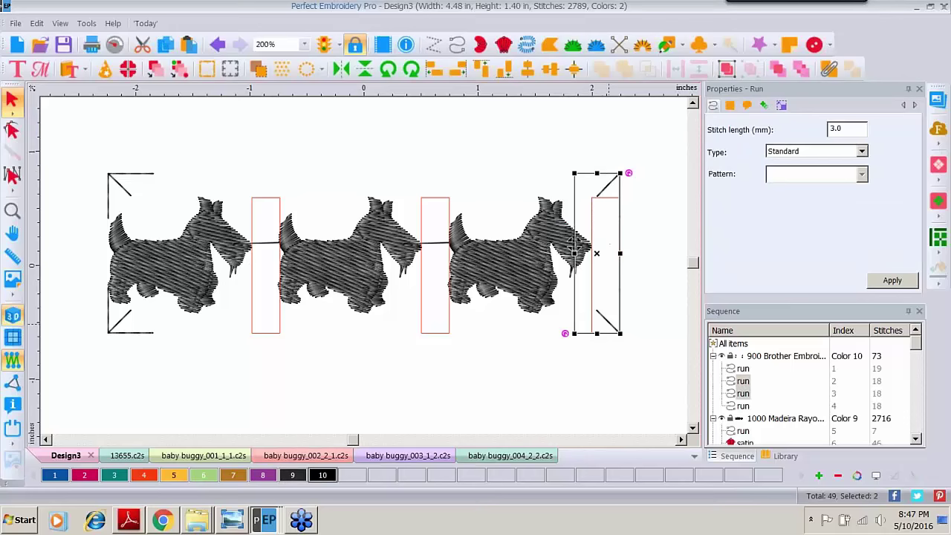
pyautogui.click(84, 476)
pyautogui.click(510, 144)
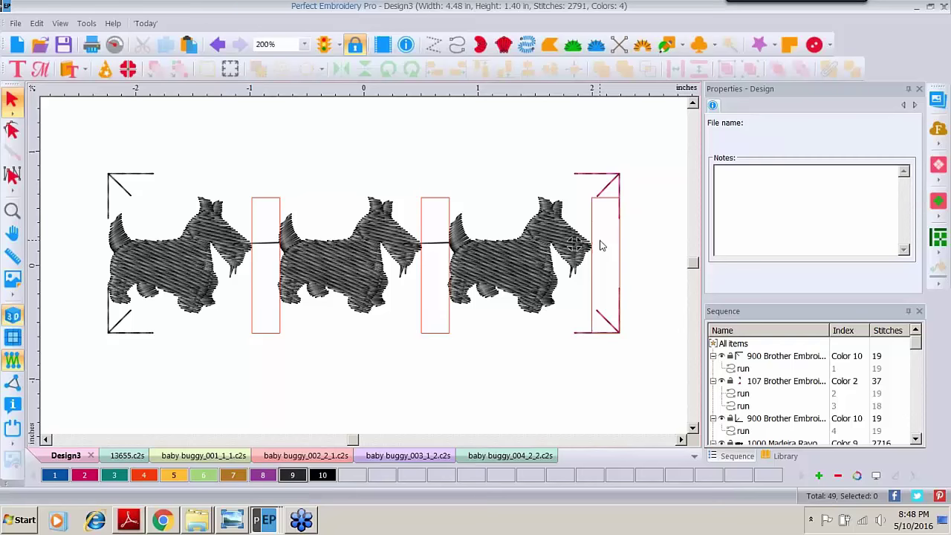
# - Move the color 2 corner marks to the end of the stitching sequence
pyautogui.click(754, 382)
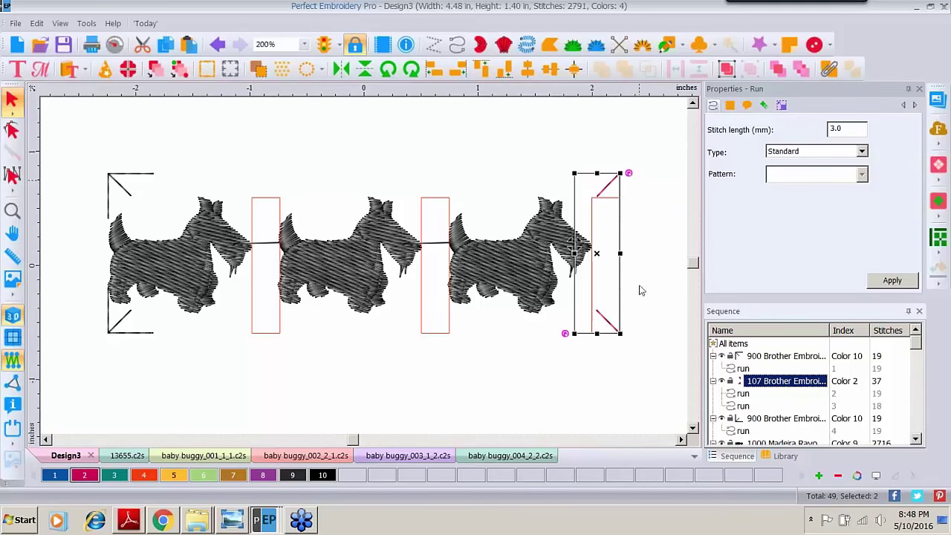
pyautogui.click(792, 71)
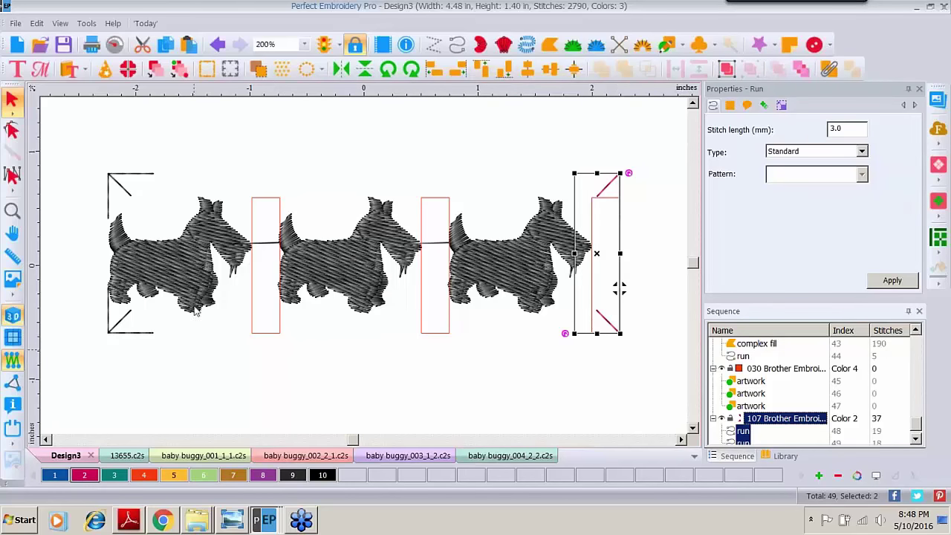
pyautogui.click(418, 378)
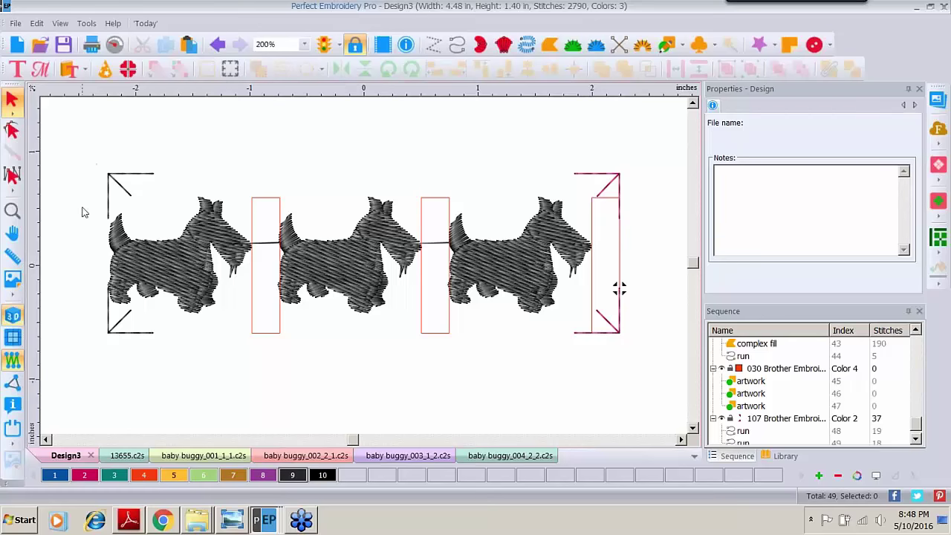
# - Select the whole design and save it as "scottie border 2" in the 0 May Split Designs folder
pyautogui.moveTo(65, 135)
pyautogui.mouseDown()
pyautogui.moveTo(96, 280)
pyautogui.moveTo(308, 365)
pyautogui.moveTo(652, 358)
pyautogui.mouseUp()
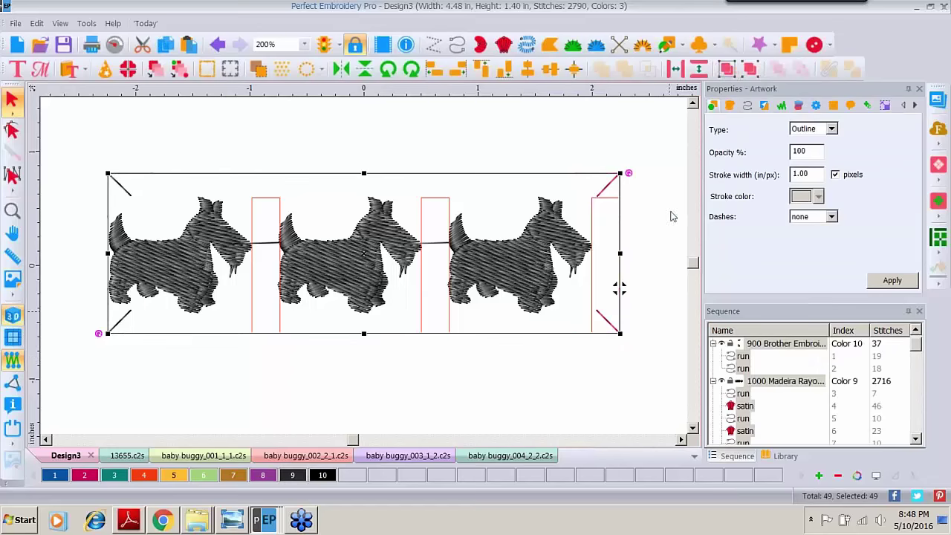
pyautogui.click(16, 23)
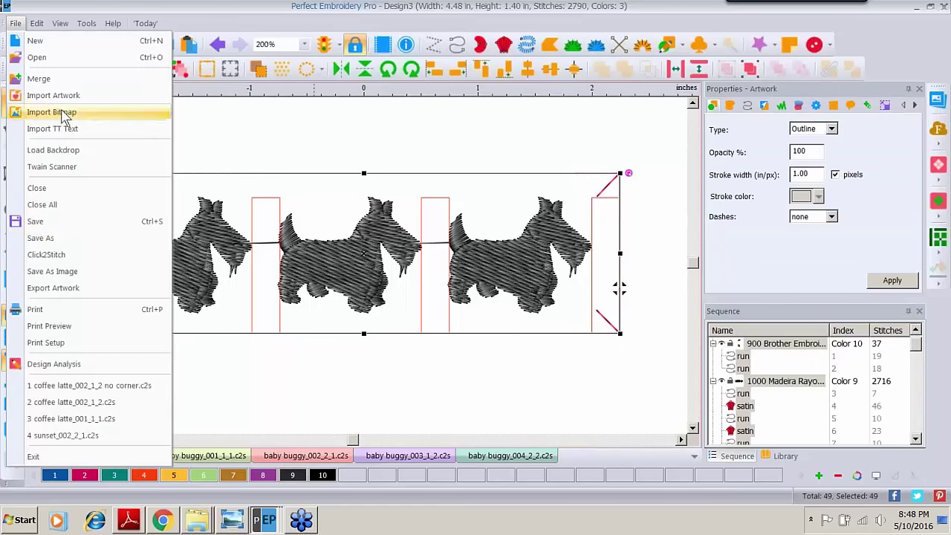
pyautogui.click(44, 239)
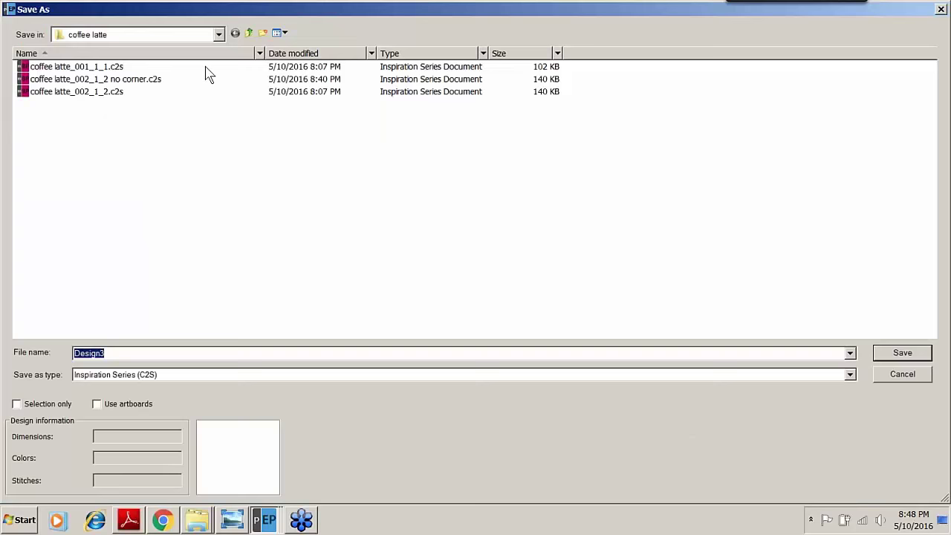
pyautogui.click(249, 33)
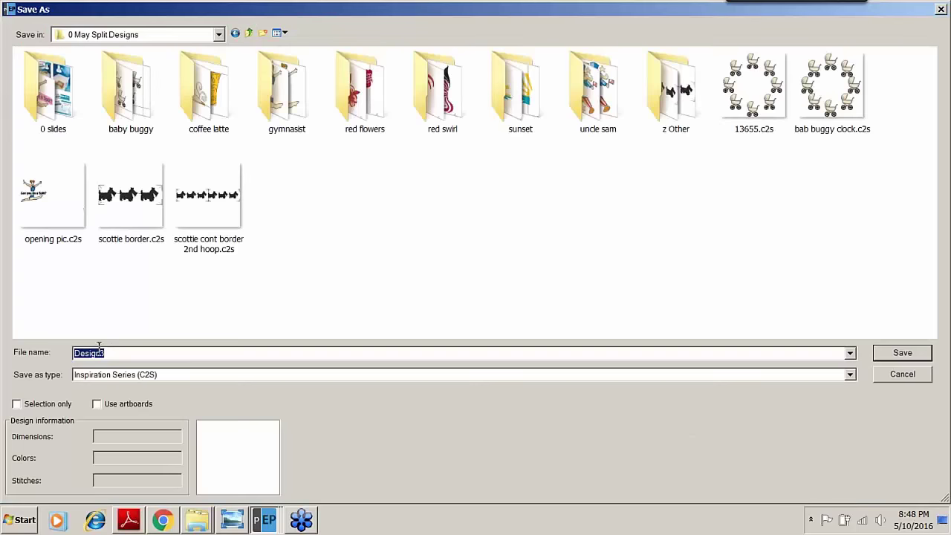
pyautogui.write('scot')
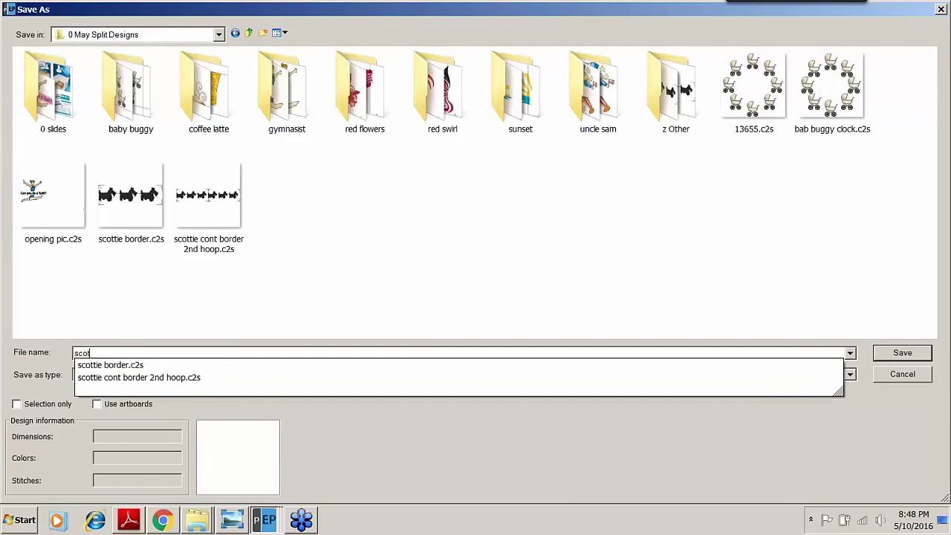
pyautogui.write('tie border 2')
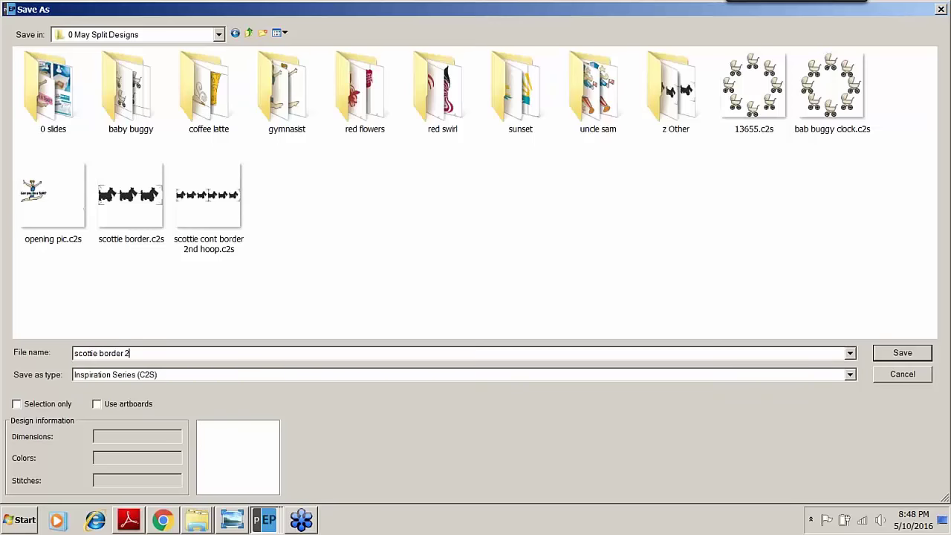
pyautogui.press('Return')
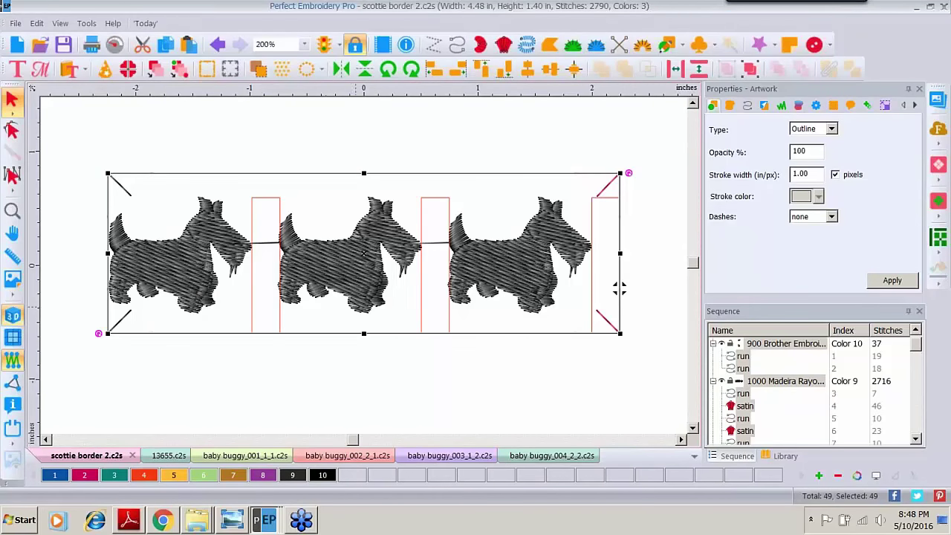
# - Save a copy of scottie border 2 in the Baby Lock/Brother/Bernina (PES v5) format
pyautogui.click(15, 23)
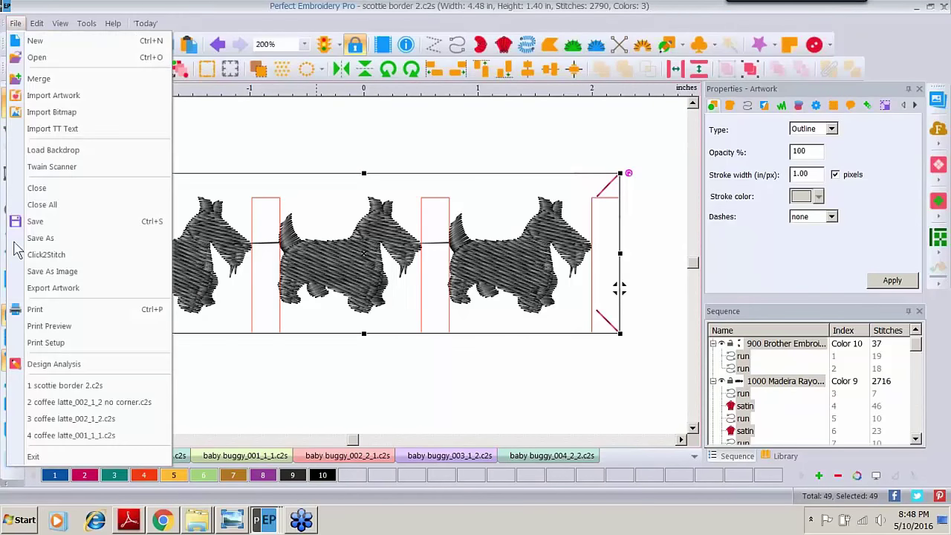
pyautogui.click(37, 239)
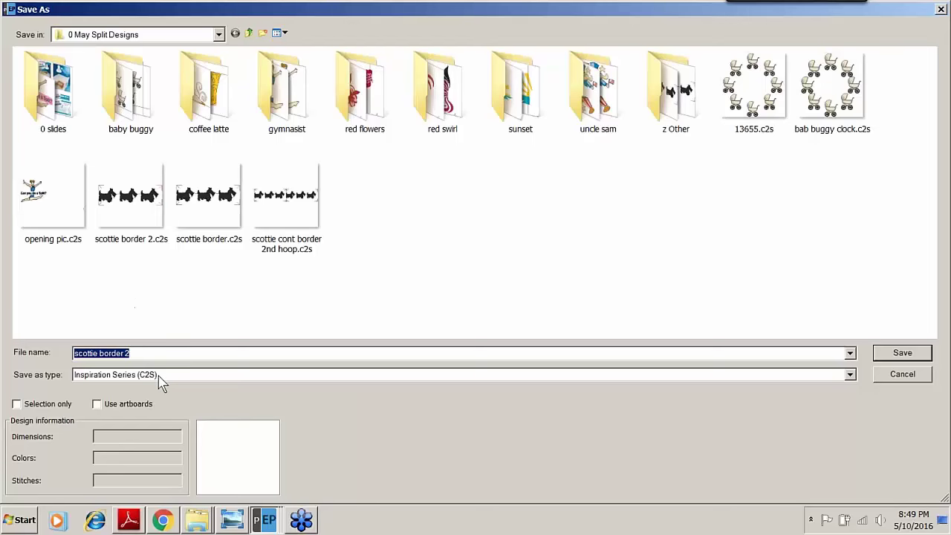
pyautogui.click(159, 376)
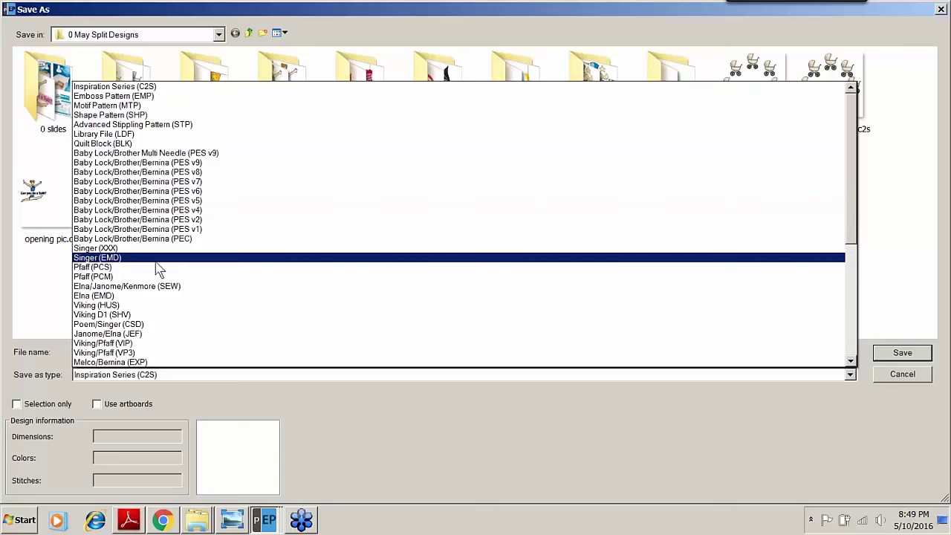
pyautogui.click(212, 202)
pyautogui.click(901, 354)
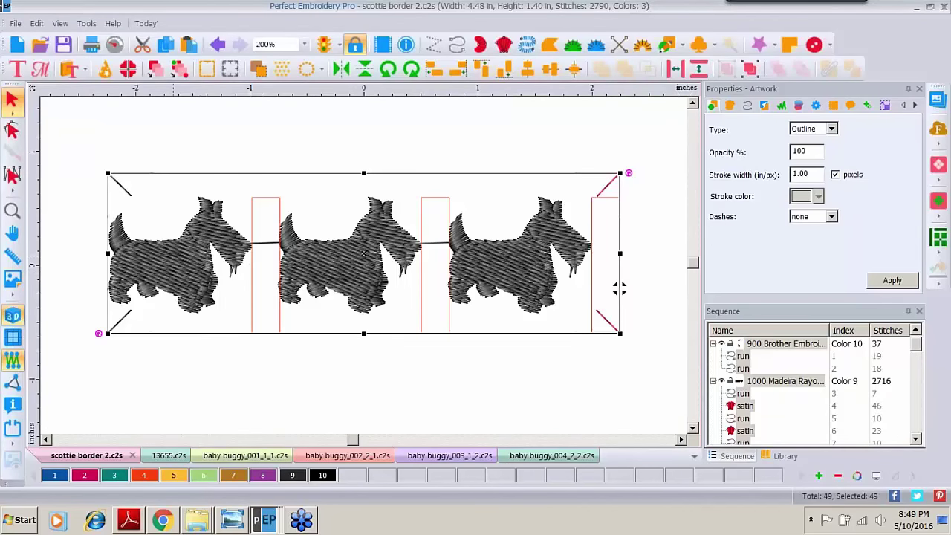
# - Switch to Windows Photo Viewer and examine the photos of hoop centering and needle alignment to the stitched corner marks
pyautogui.click(233, 521)
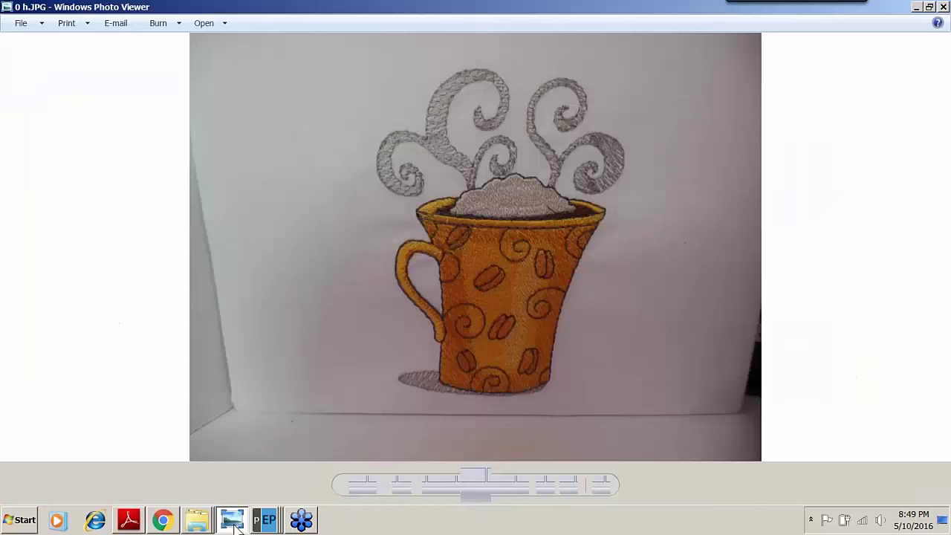
pyautogui.click(510, 485)
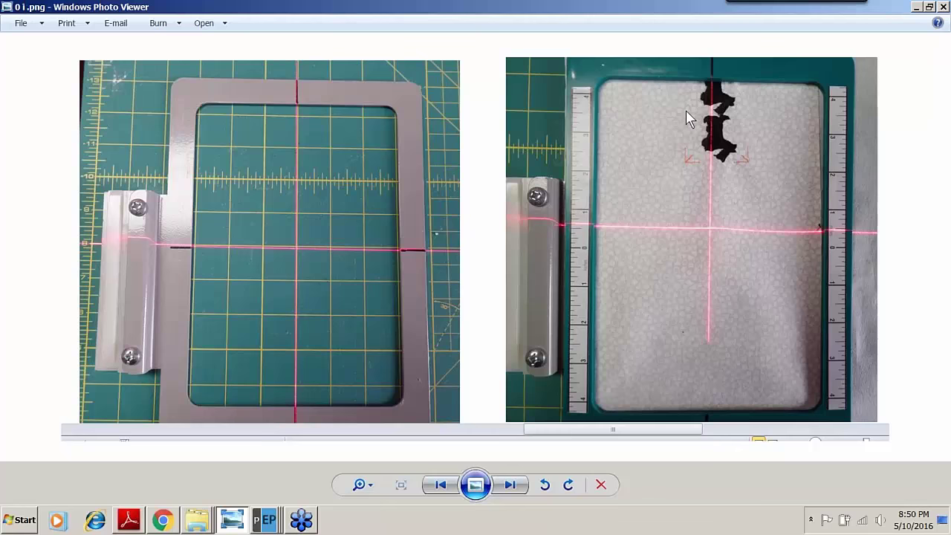
pyautogui.click(508, 486)
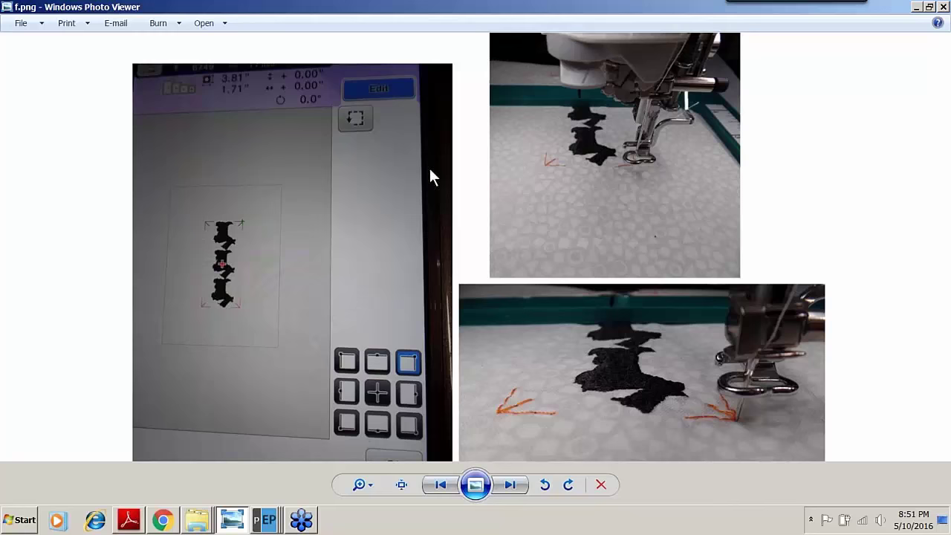
pyautogui.click(407, 370)
pyautogui.click(510, 485)
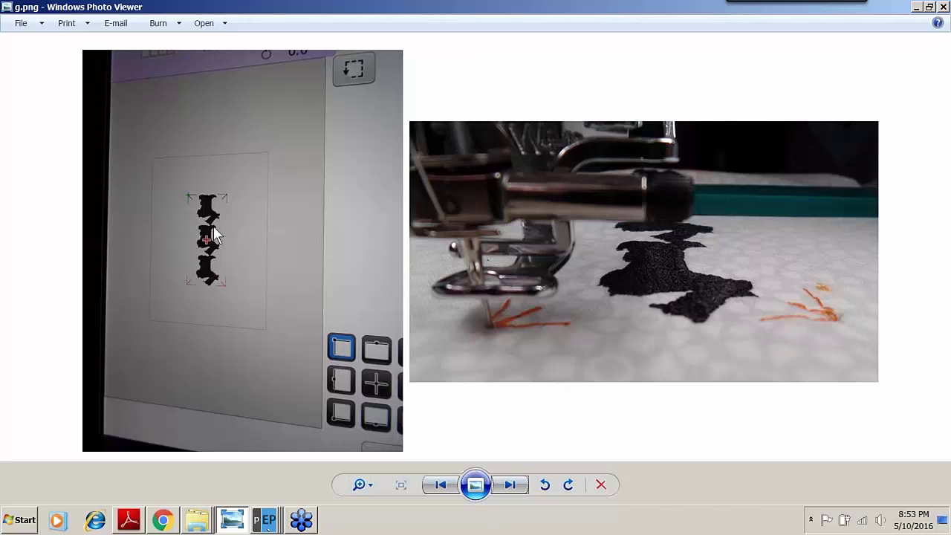
pyautogui.click(441, 485)
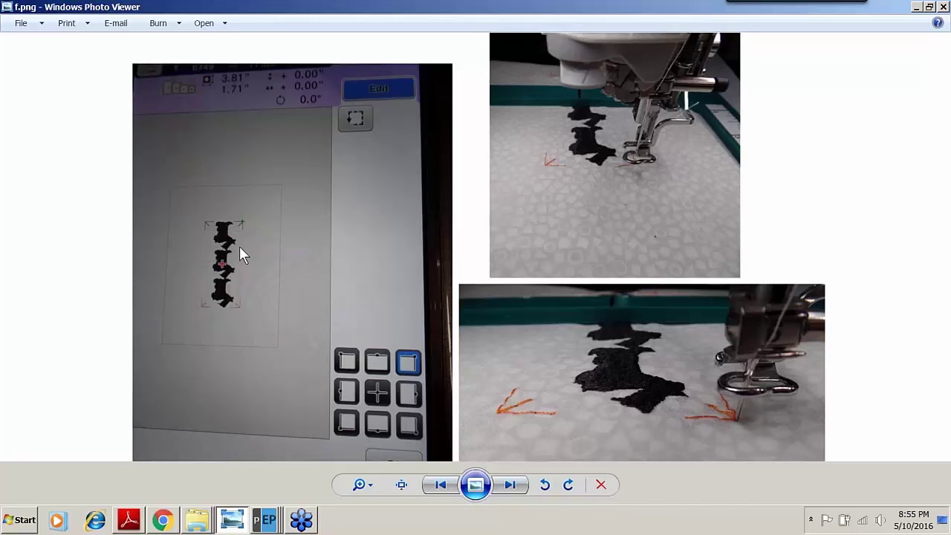
# - Switch back to the scottie border 2 design in Perfect Embroidery Pro to view its corner marks
pyautogui.click(266, 520)
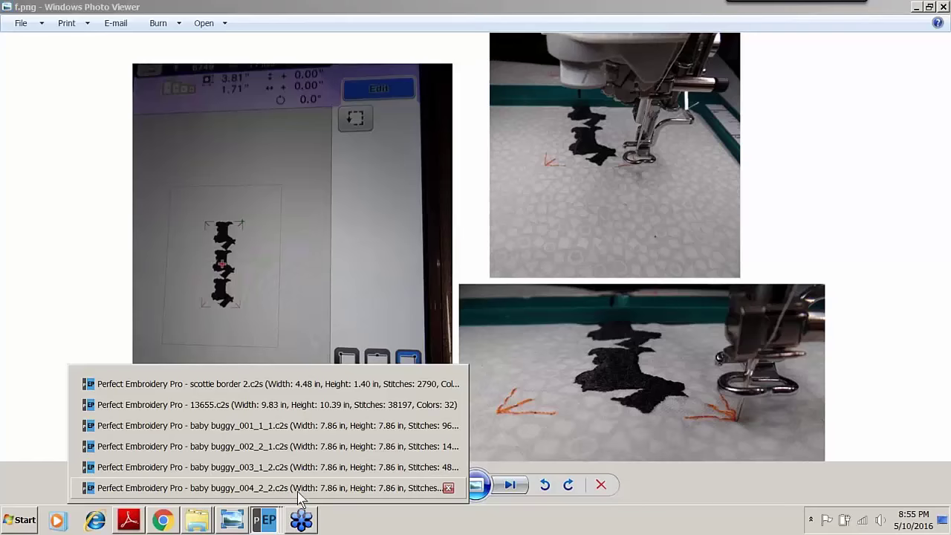
pyautogui.click(291, 384)
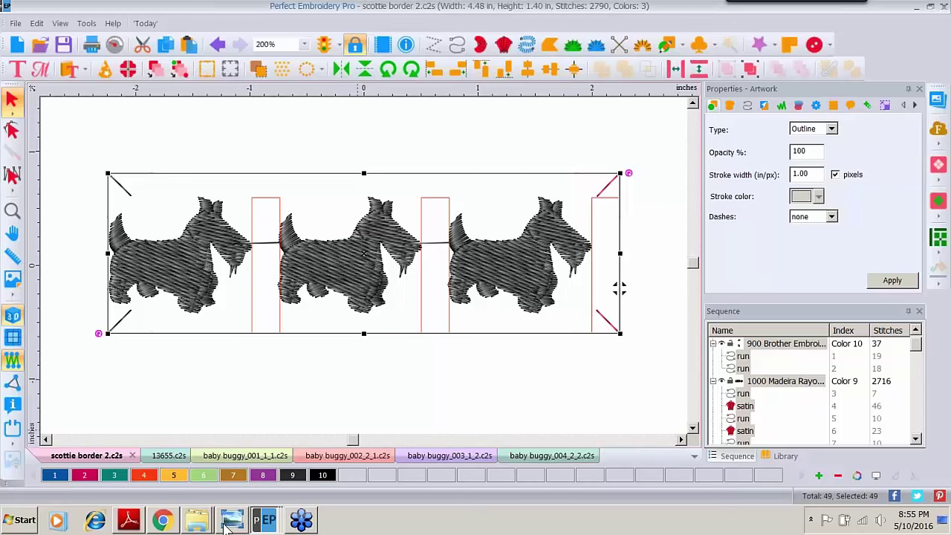
pyautogui.moveTo(235, 524)
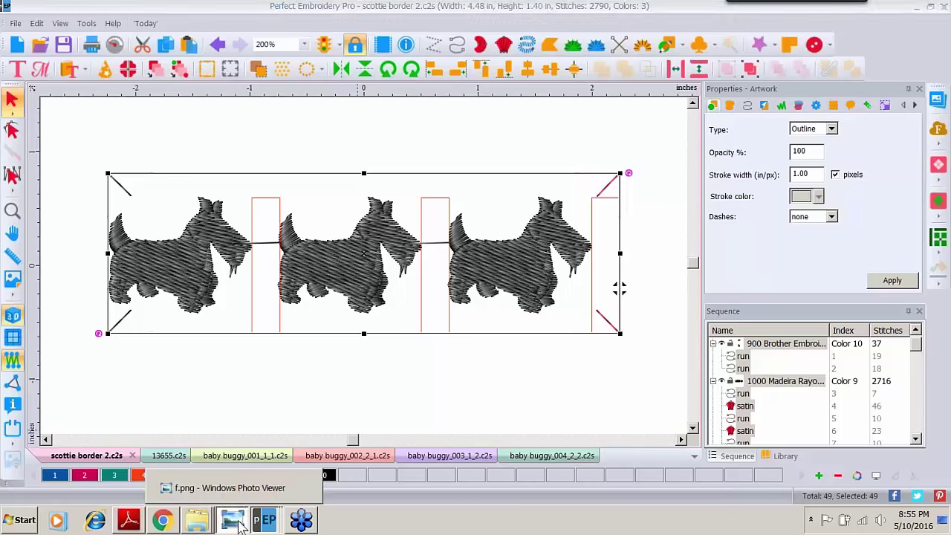
# - Compare the machine-screen and needle-alignment photos in Windows Photo Viewer with the scottie border 2 corner marks in Perfect Embroidery Pro, and clear the design selection
pyautogui.click(223, 487)
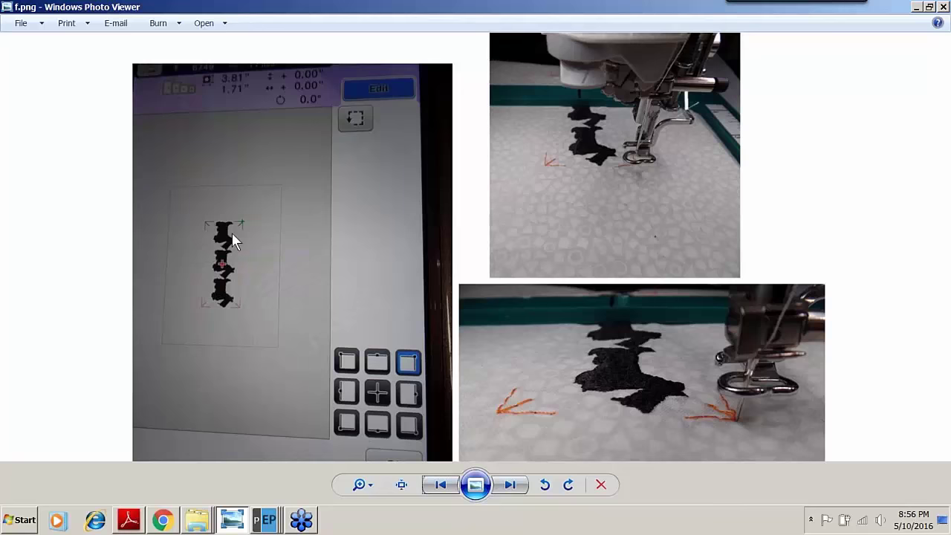
pyautogui.click(265, 520)
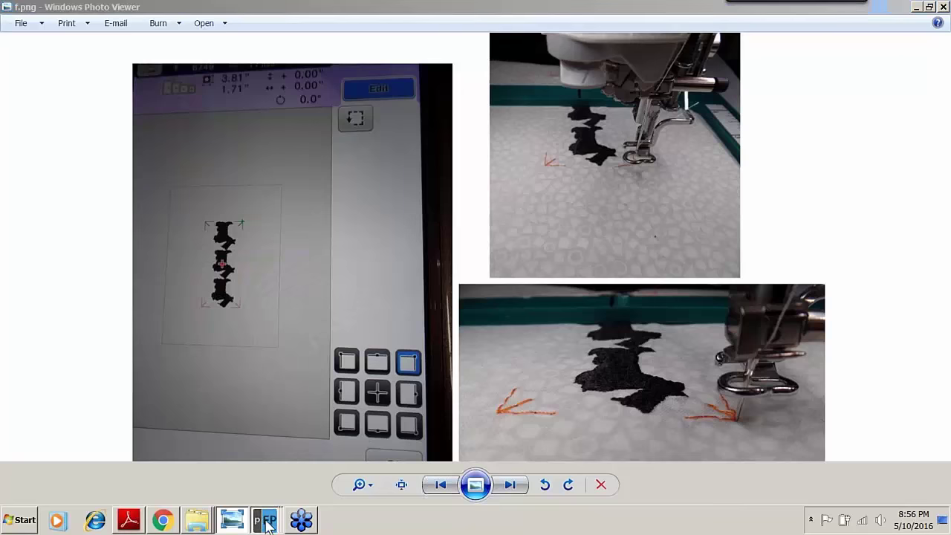
pyautogui.click(267, 383)
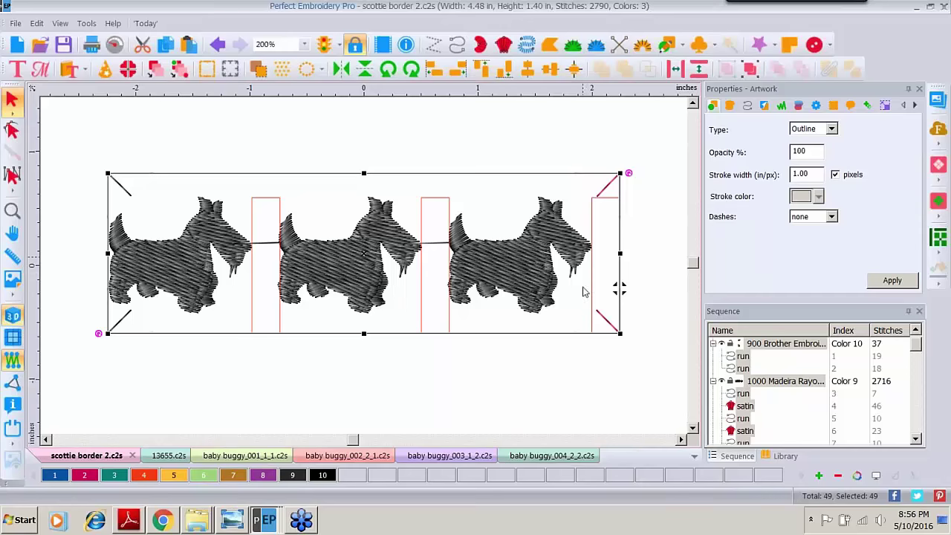
pyautogui.click(234, 519)
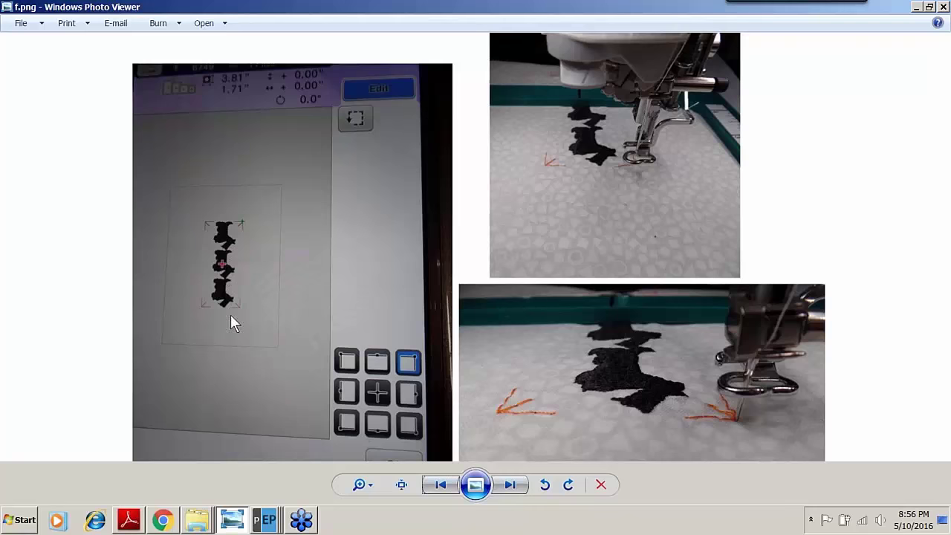
pyautogui.click(266, 520)
pyautogui.click(262, 384)
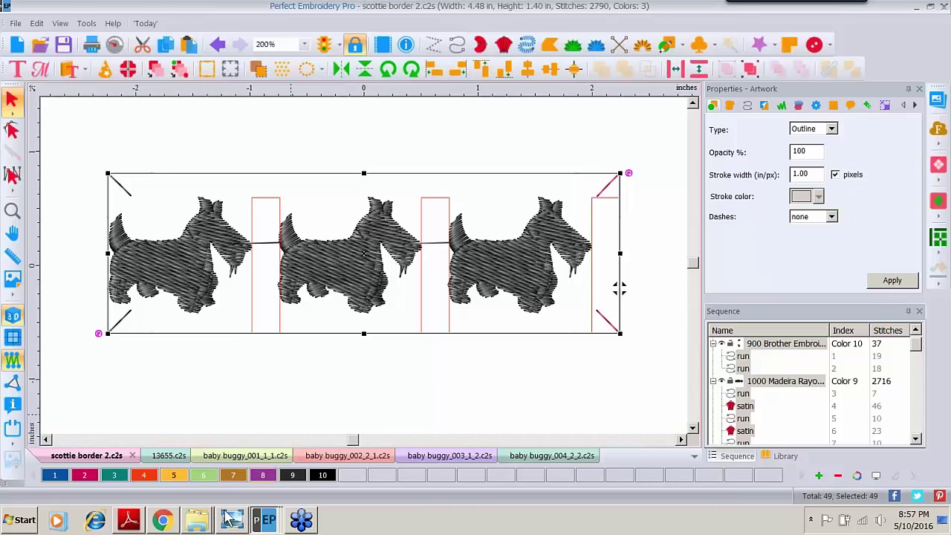
pyautogui.click(590, 140)
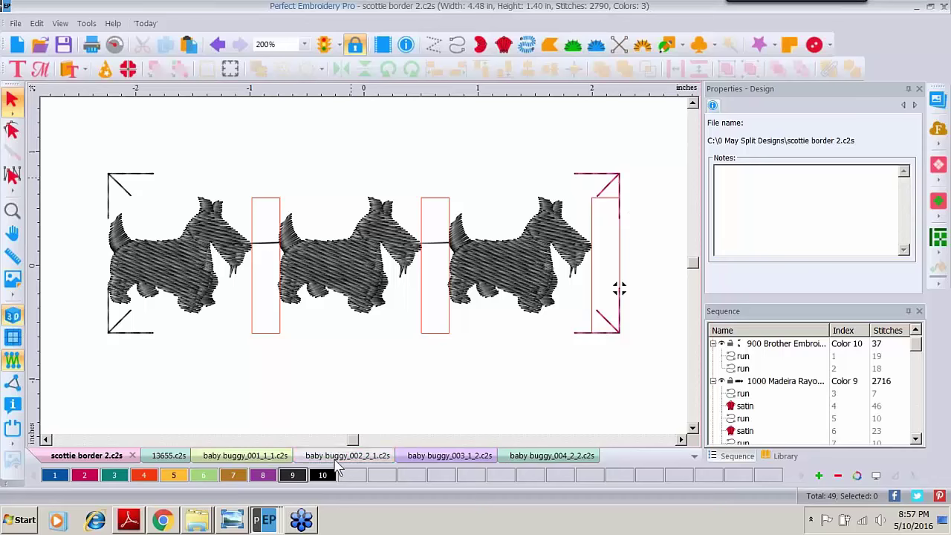
# - Bring up the baby buggy_002_2_1 design, assign it the BabyLock-Brother 200x200 hoop and hide the hoop outline
pyautogui.click(281, 458)
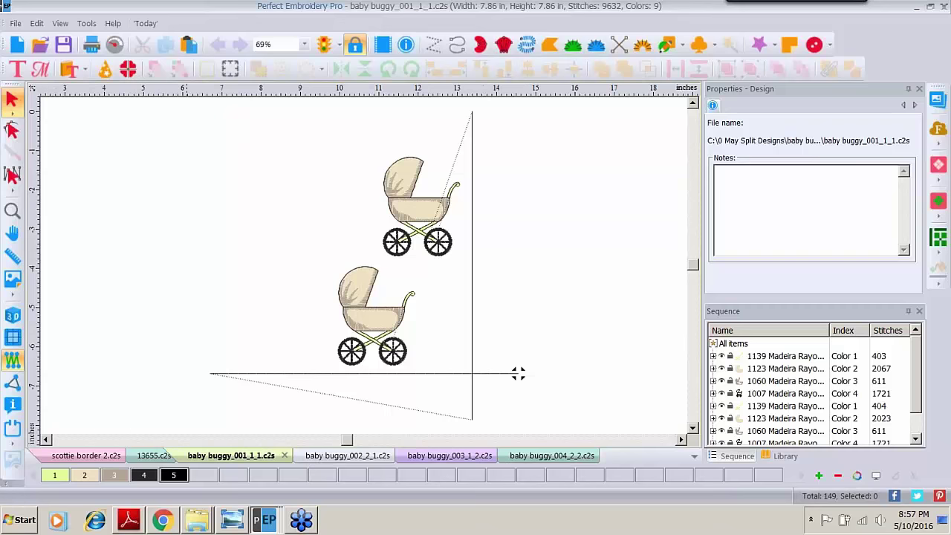
pyautogui.hotkey('ctrl', 'Tab')
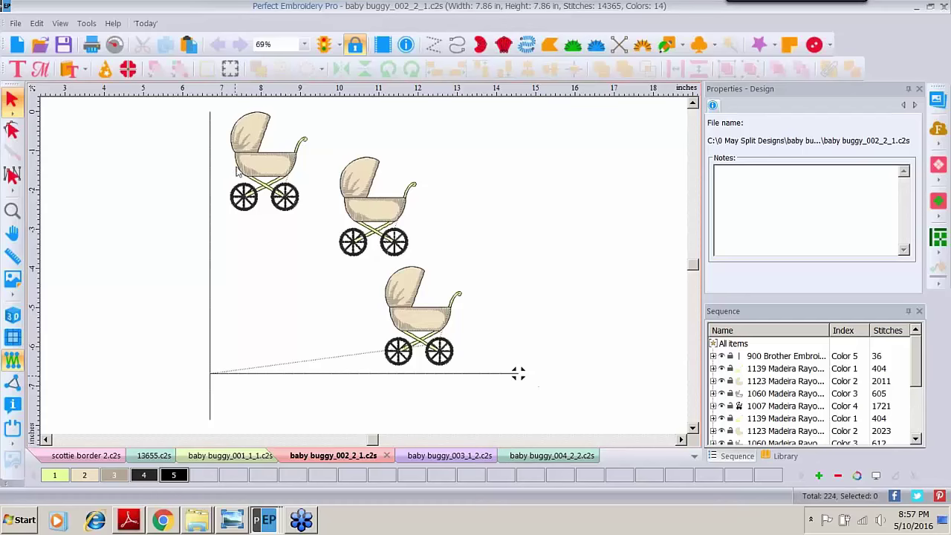
pyautogui.click(11, 427)
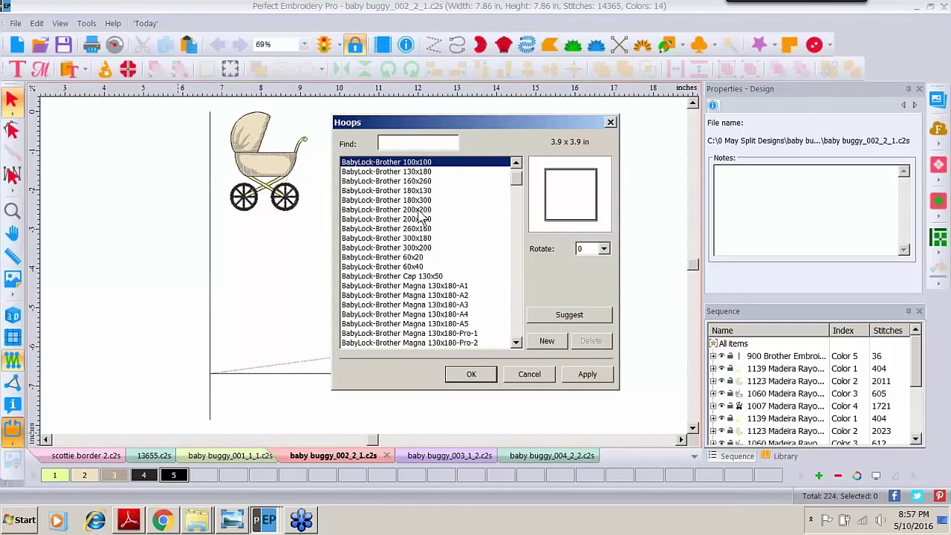
pyautogui.click(420, 199)
pyautogui.click(414, 211)
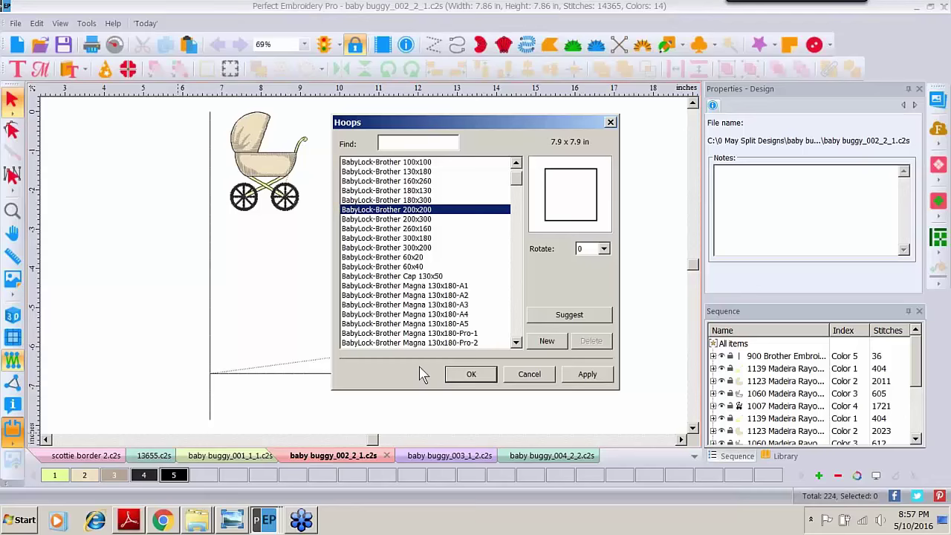
pyautogui.click(481, 377)
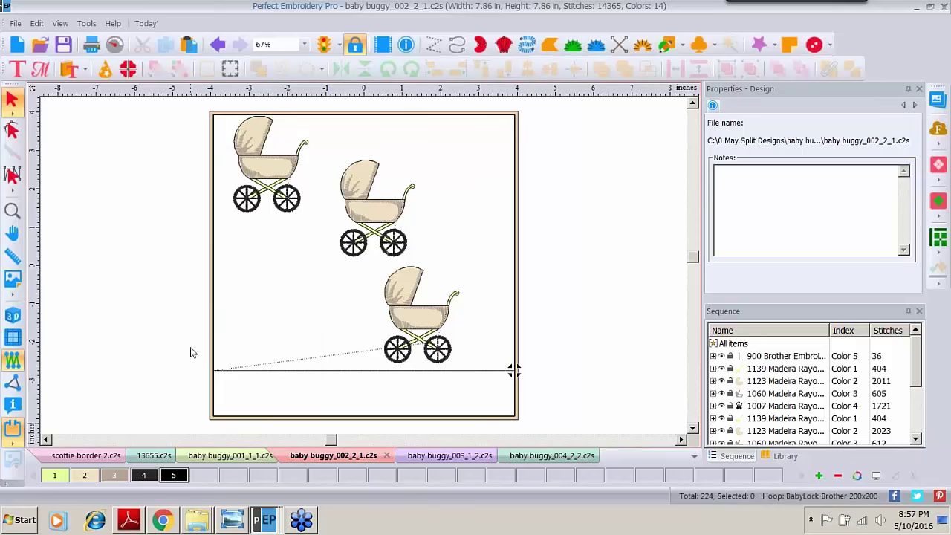
pyautogui.click(14, 429)
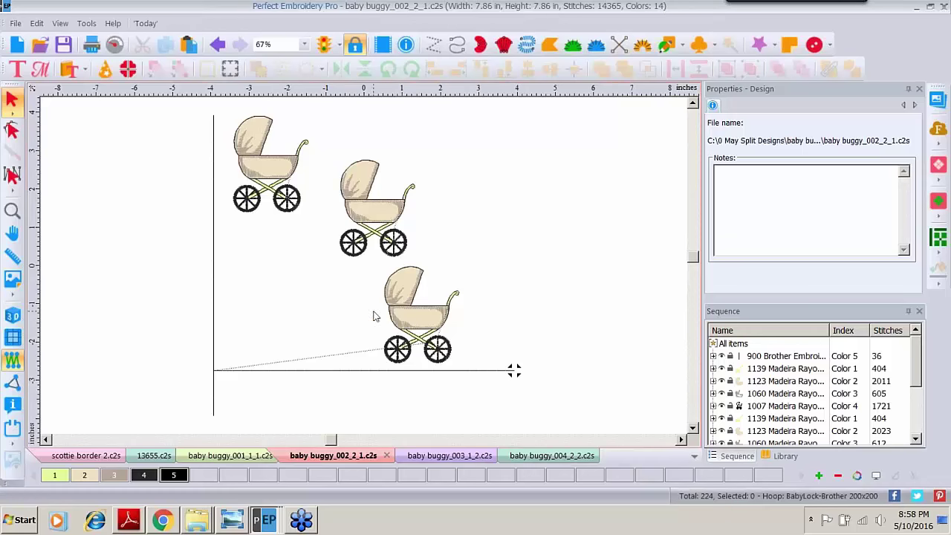
# - Add a left-centre placement mark to the baby buggy_002_2_1 design as a design mark
pyautogui.click(230, 69)
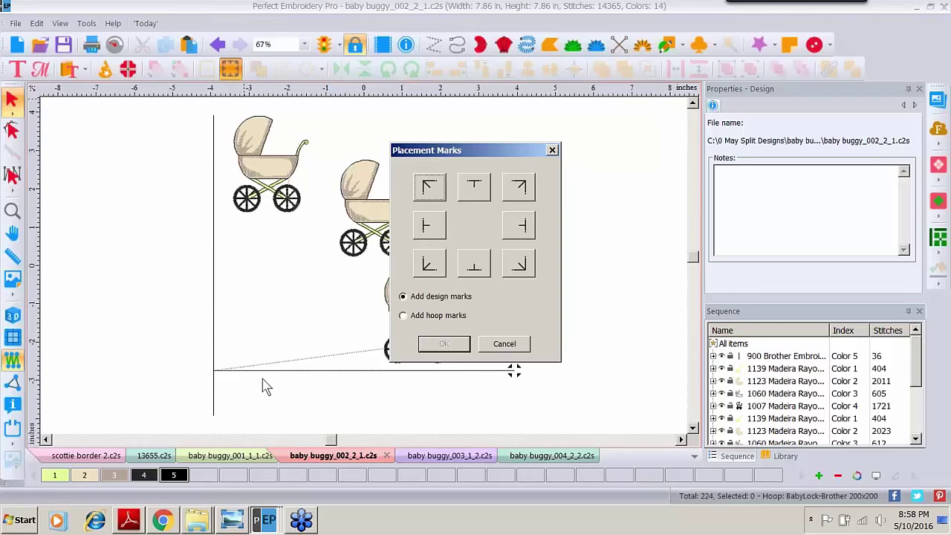
pyautogui.click(427, 227)
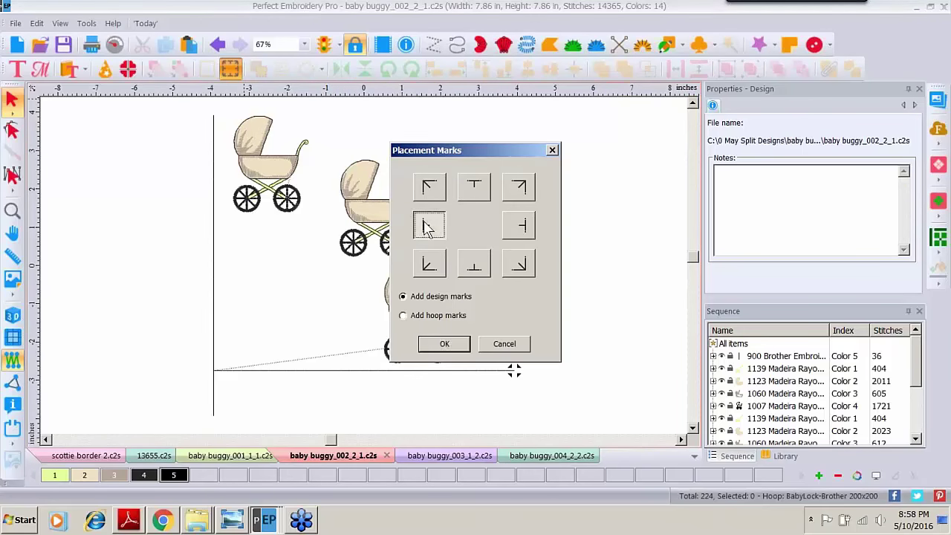
pyautogui.click(443, 343)
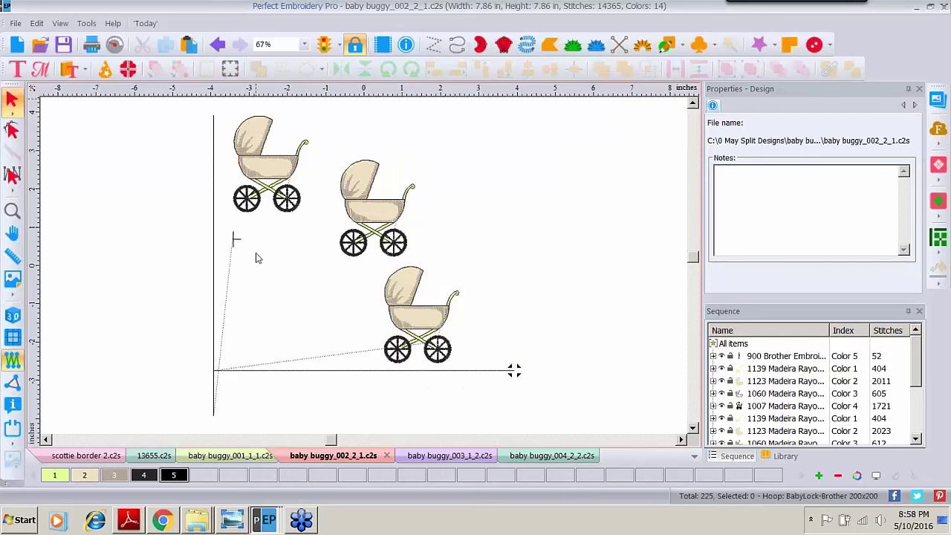
# - Add a new thread colour, 800 Red from the Brother Embroidery palette, and apply it to the new placement mark
pyautogui.click(234, 242)
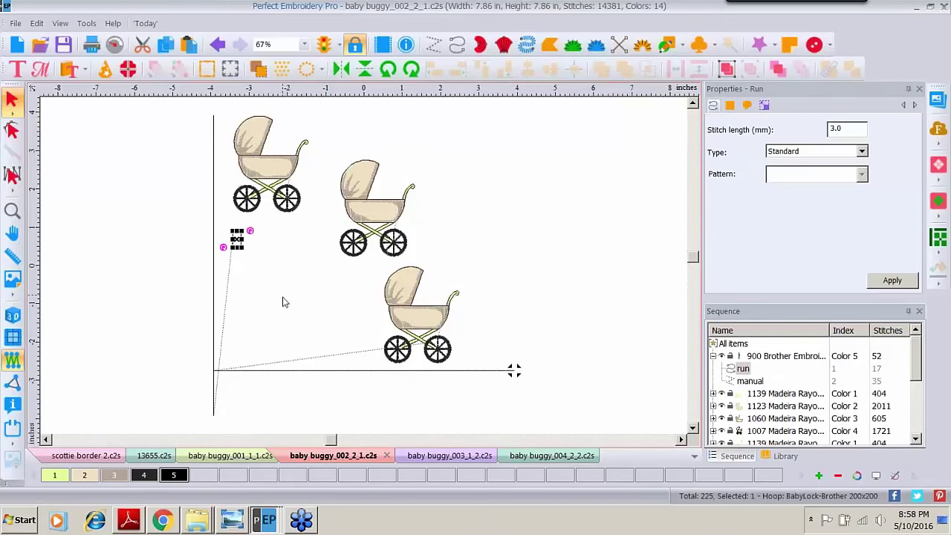
pyautogui.click(818, 476)
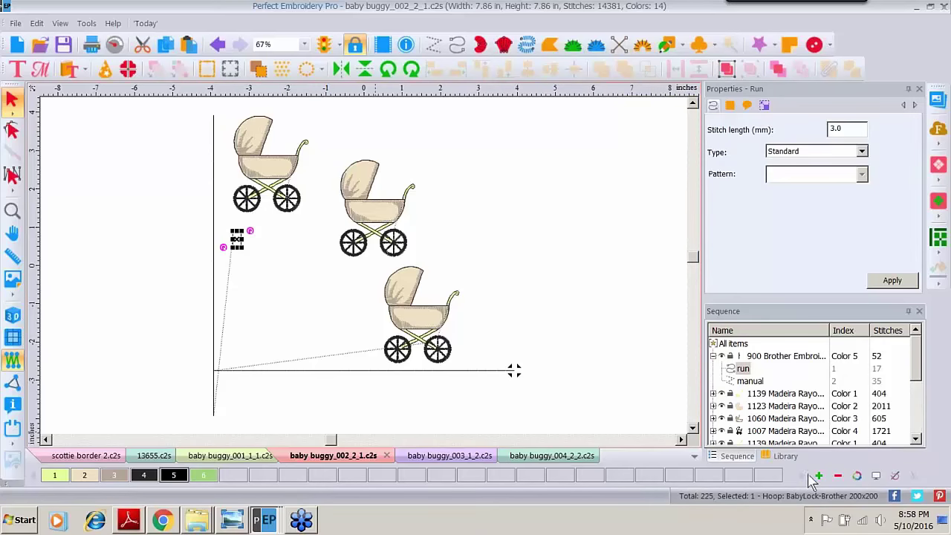
pyautogui.doubleClick(208, 480)
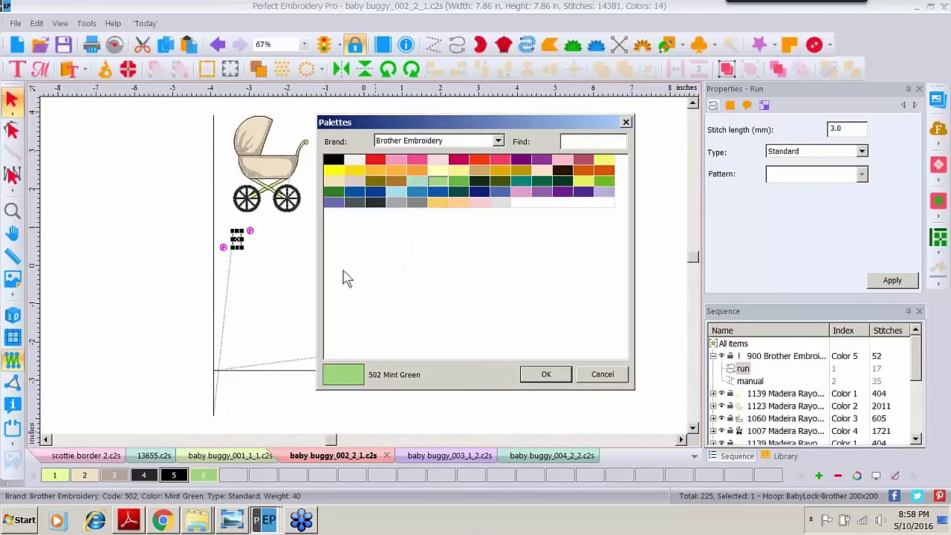
pyautogui.click(376, 165)
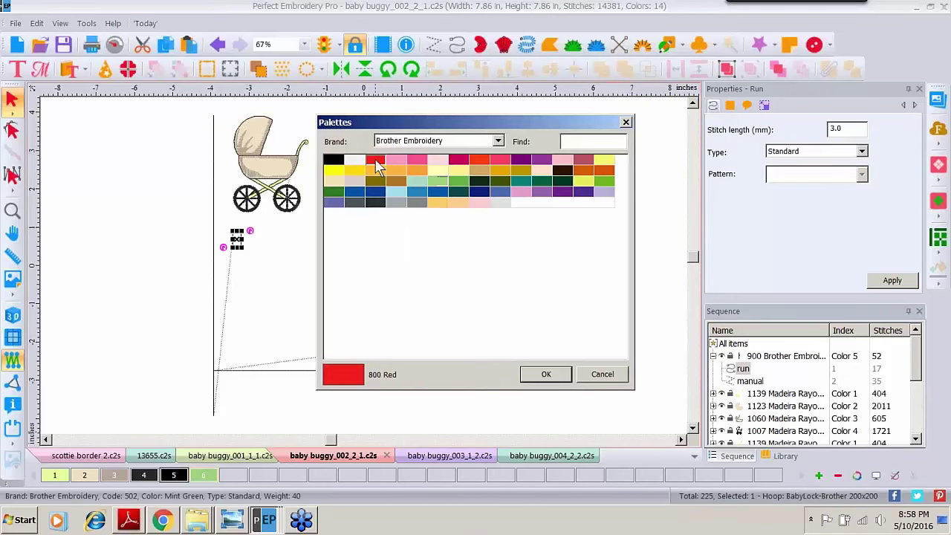
pyautogui.click(533, 377)
pyautogui.click(208, 477)
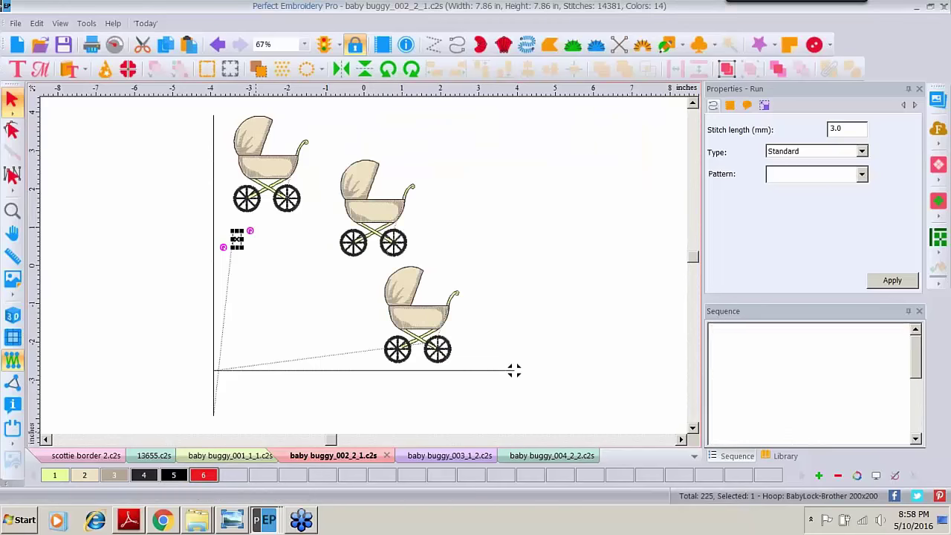
pyautogui.click(265, 279)
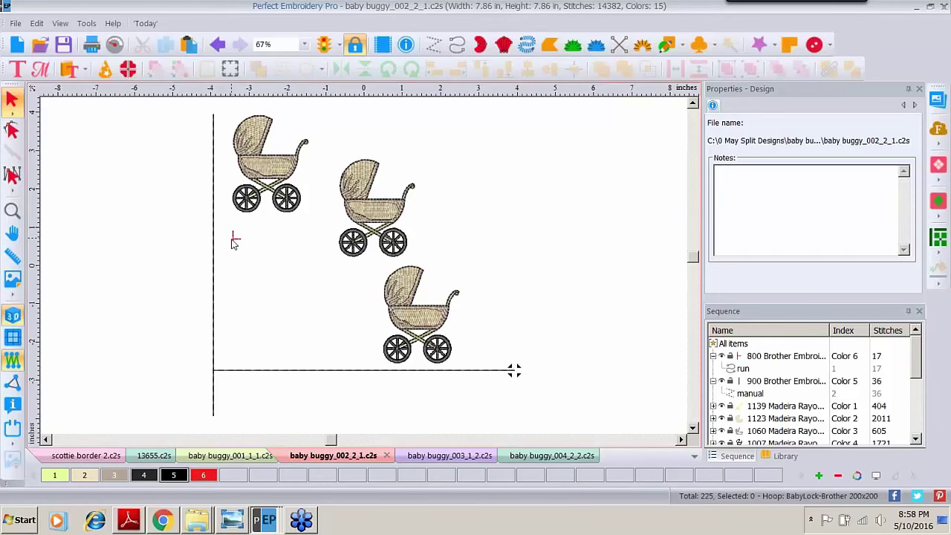
# - Move the red placement mark so it lies exactly on the intersection of the vertical and horizontal split lines
pyautogui.click(234, 242)
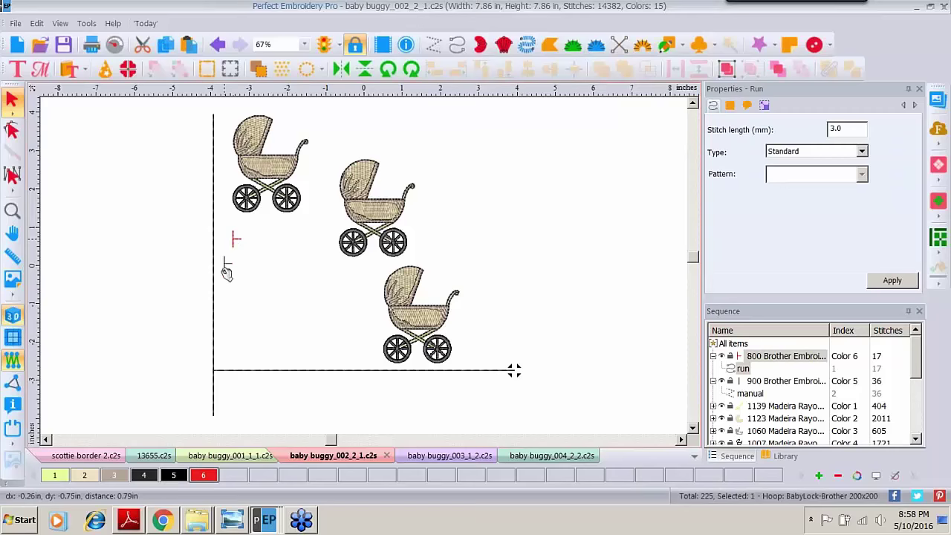
pyautogui.moveTo(219, 371); pyautogui.dragTo(217, 370)
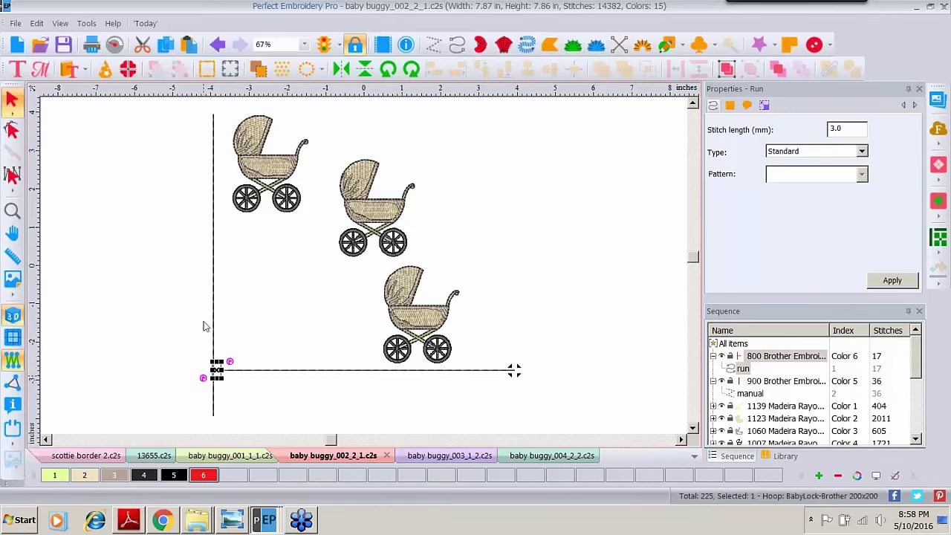
pyautogui.click(12, 211)
pyautogui.click(212, 375)
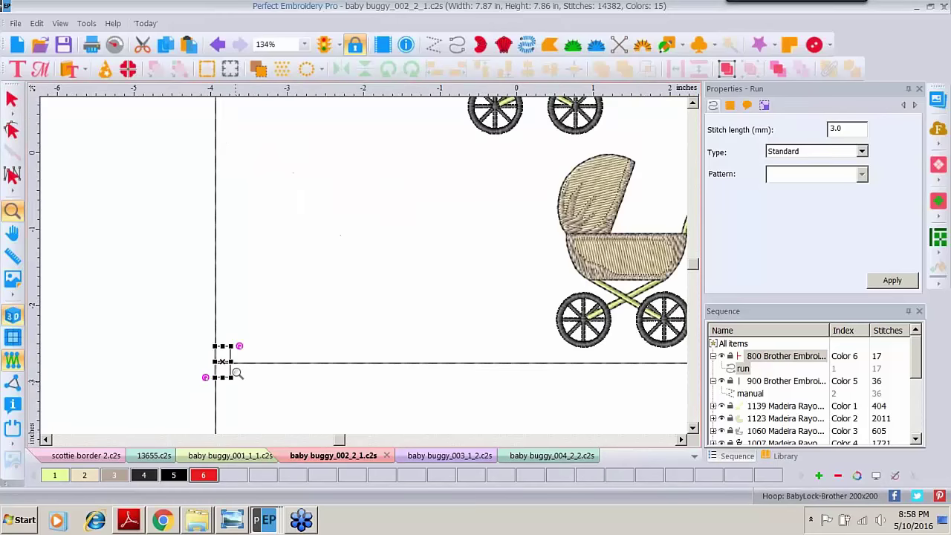
pyautogui.click(217, 382)
pyautogui.click(214, 387)
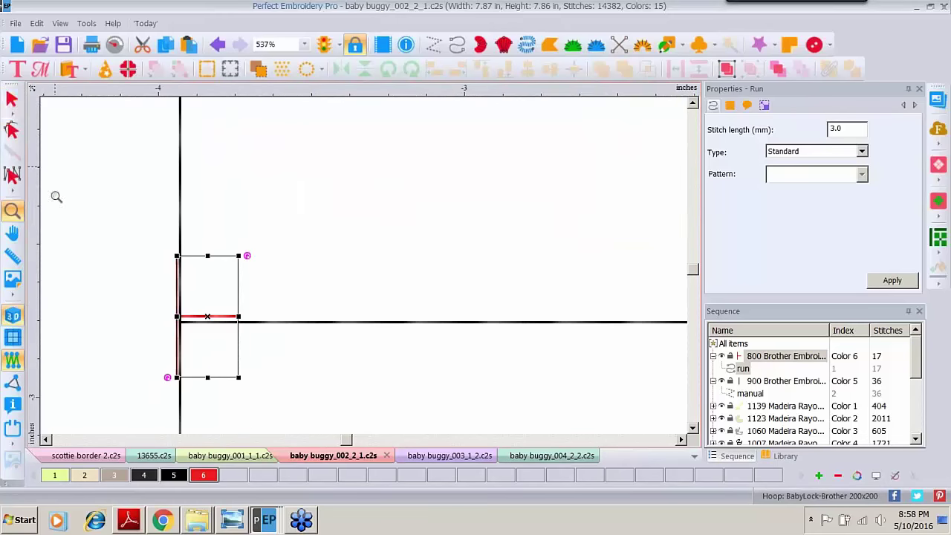
pyautogui.click(12, 98)
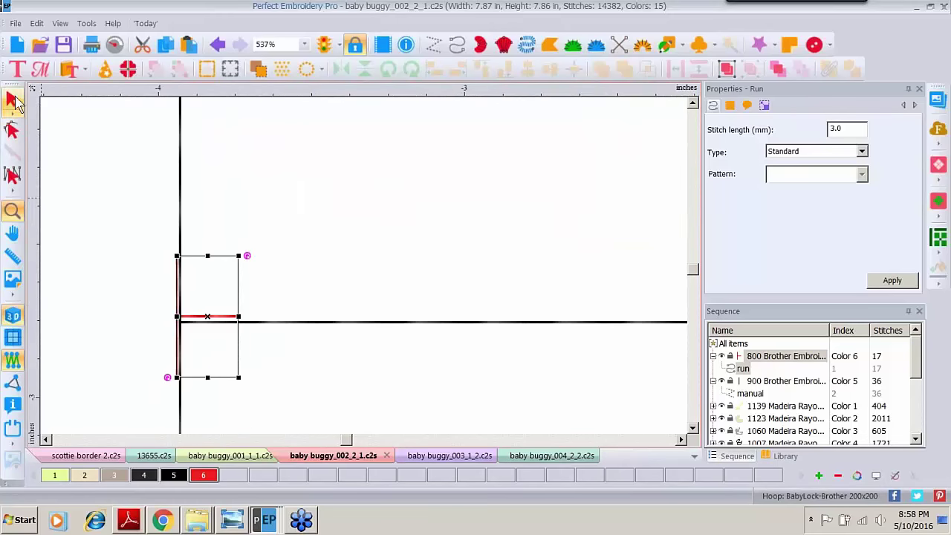
pyautogui.click(212, 319)
pyautogui.moveTo(213, 324); pyautogui.dragTo(215, 325)
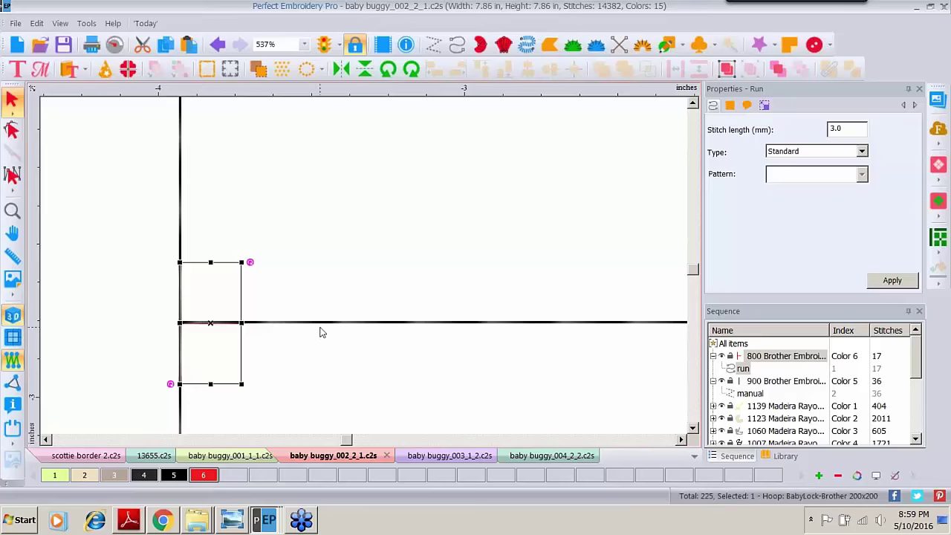
pyautogui.click(12, 211)
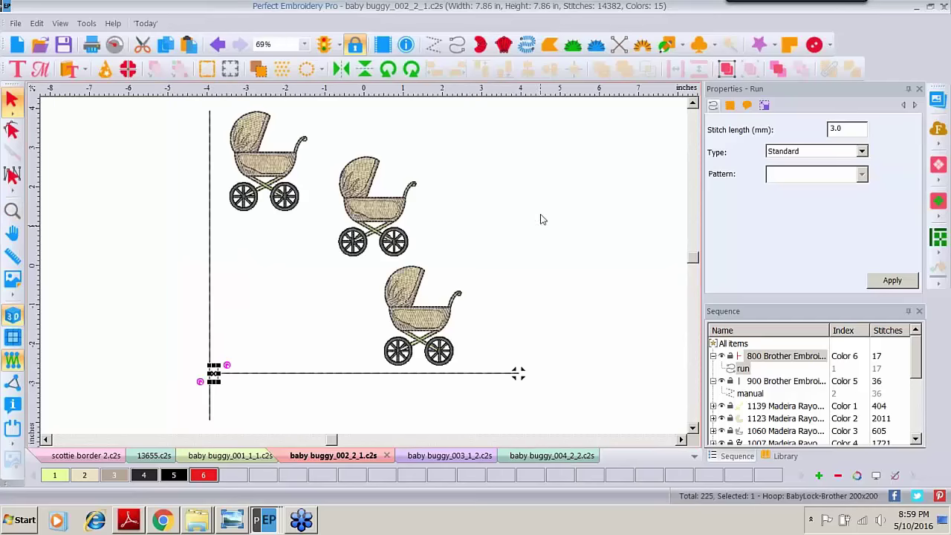
pyautogui.click(516, 211)
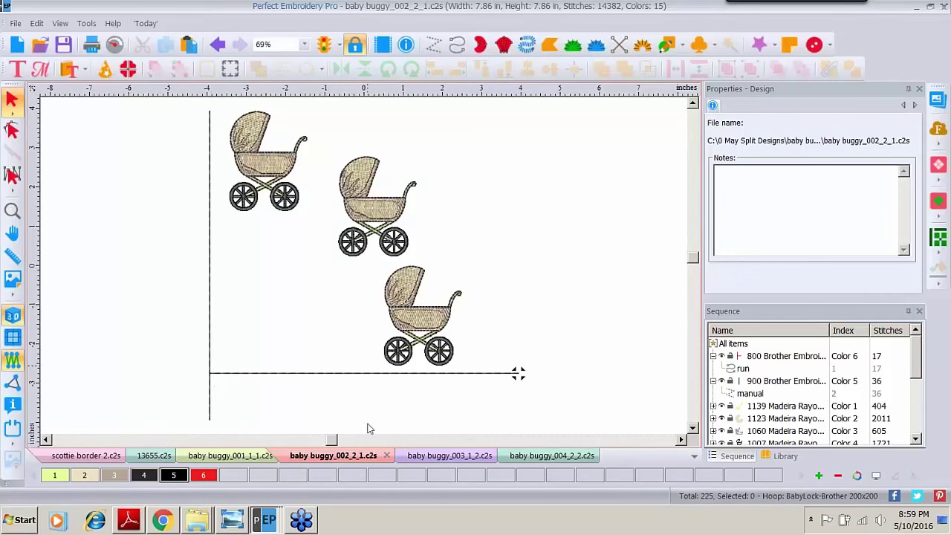
# - Delete the long vertical and horizontal black split lines from the design, keeping the red placement mark
pyautogui.click(764, 382)
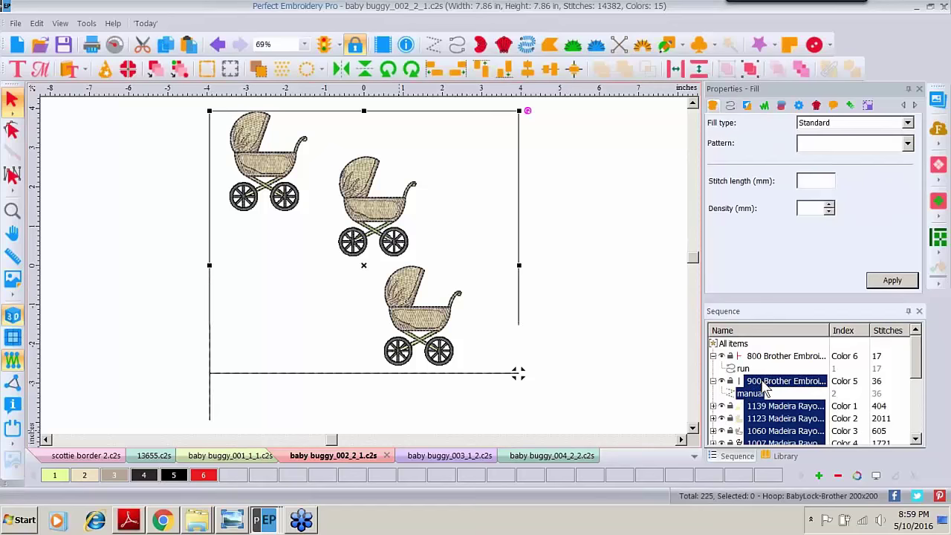
pyautogui.click(462, 165)
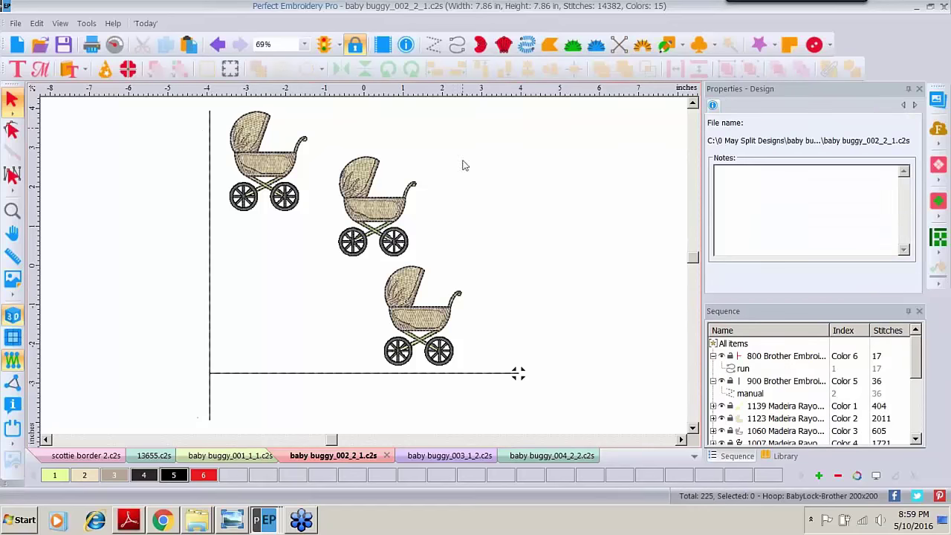
pyautogui.click(211, 121)
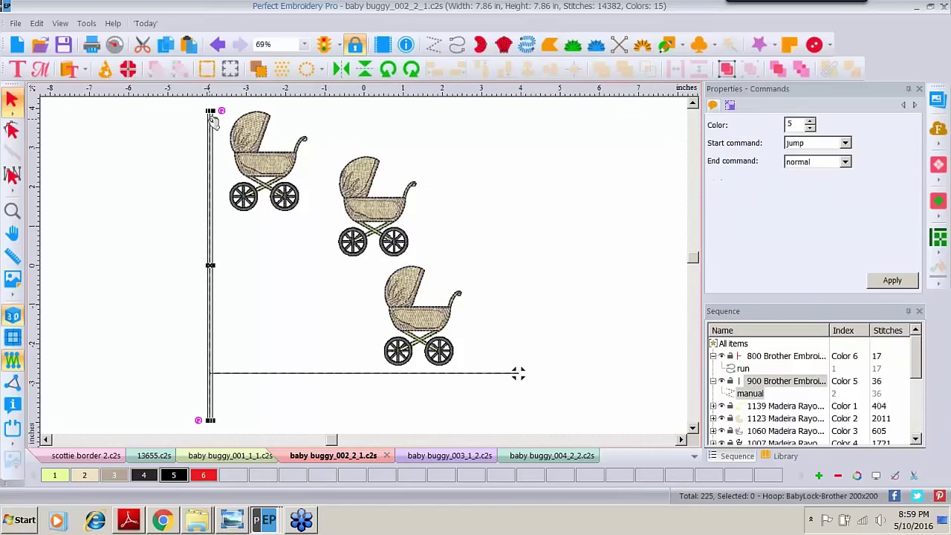
pyautogui.press('Delete')
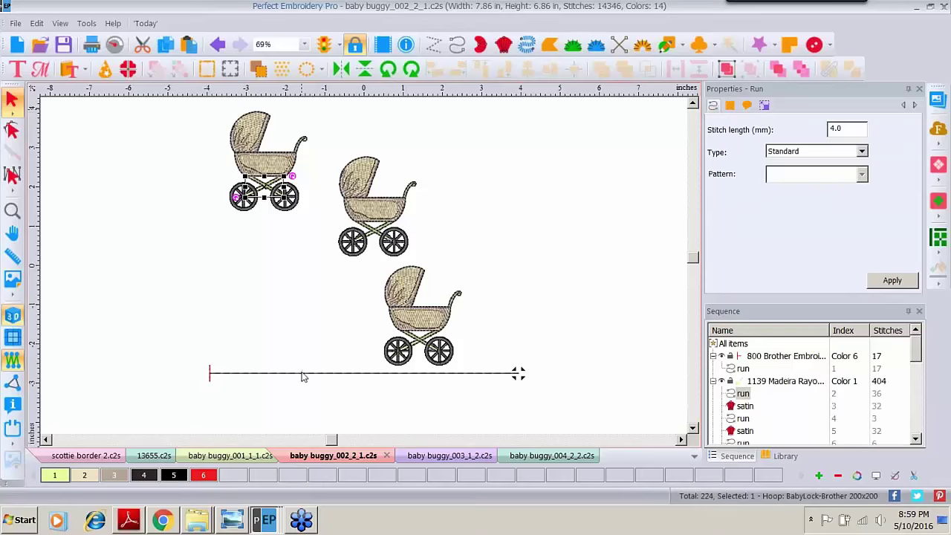
pyautogui.click(301, 374)
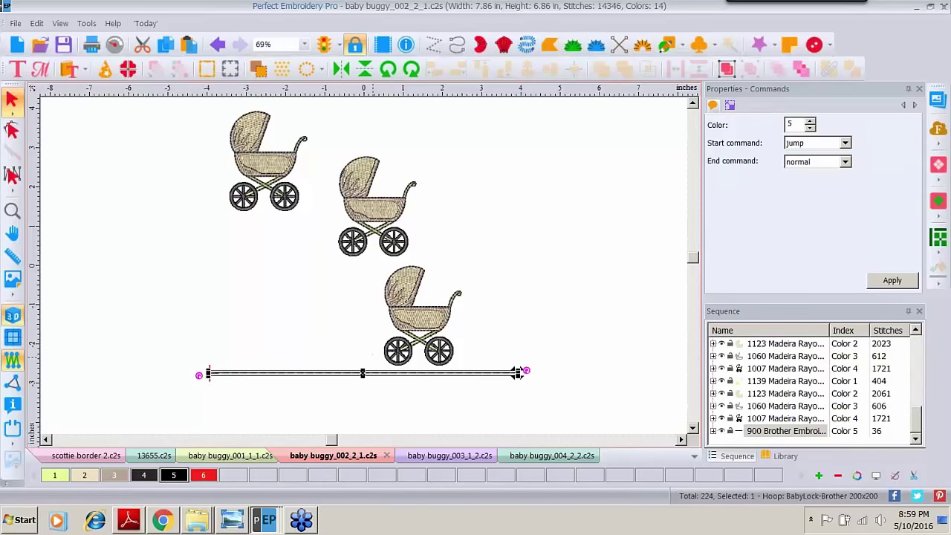
pyautogui.press('Delete')
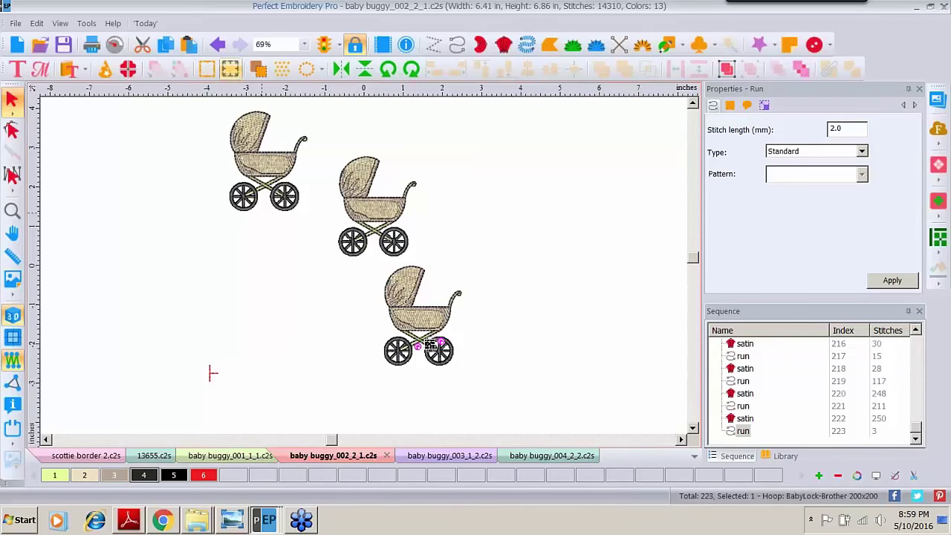
# - Save the design as "baby buggy_002_2_1 no corner" in C2S format inside the baby buggy folder
pyautogui.click(17, 24)
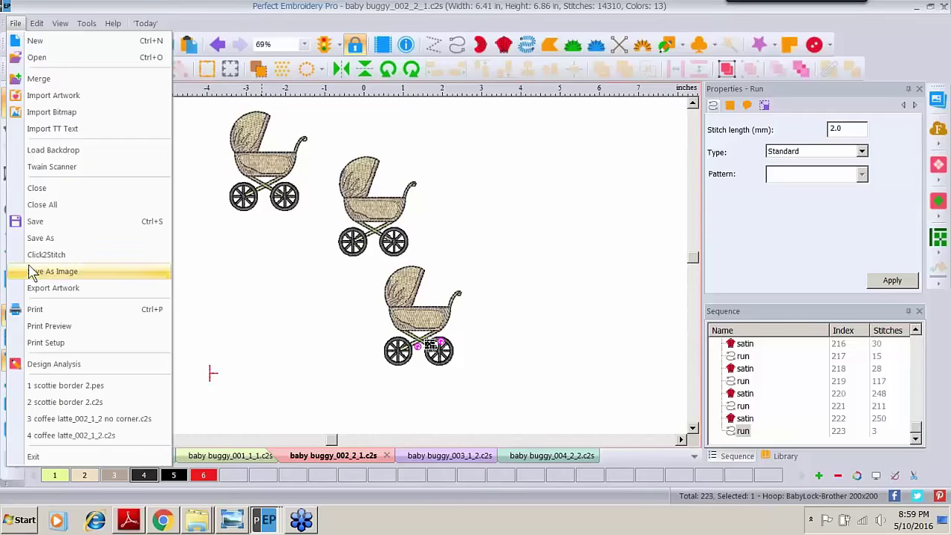
pyautogui.click(33, 237)
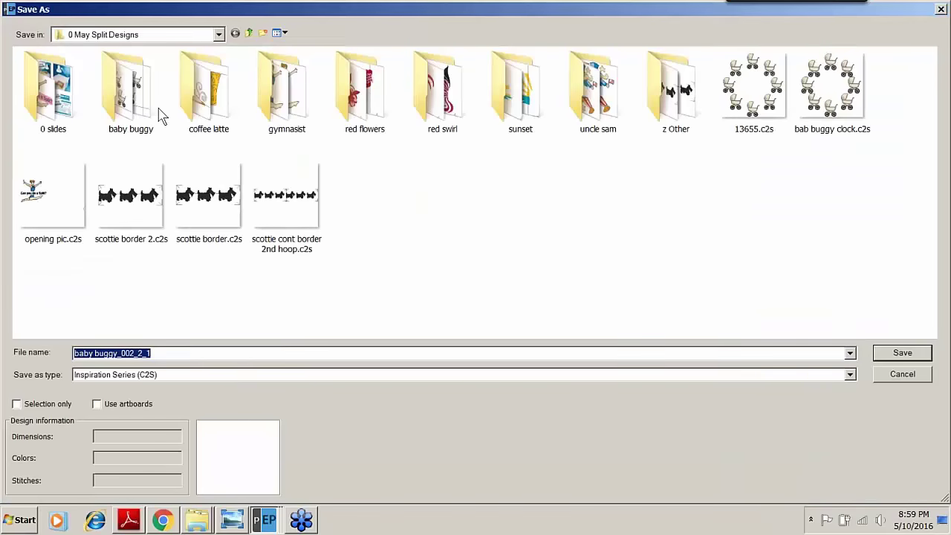
pyautogui.doubleClick(124, 93)
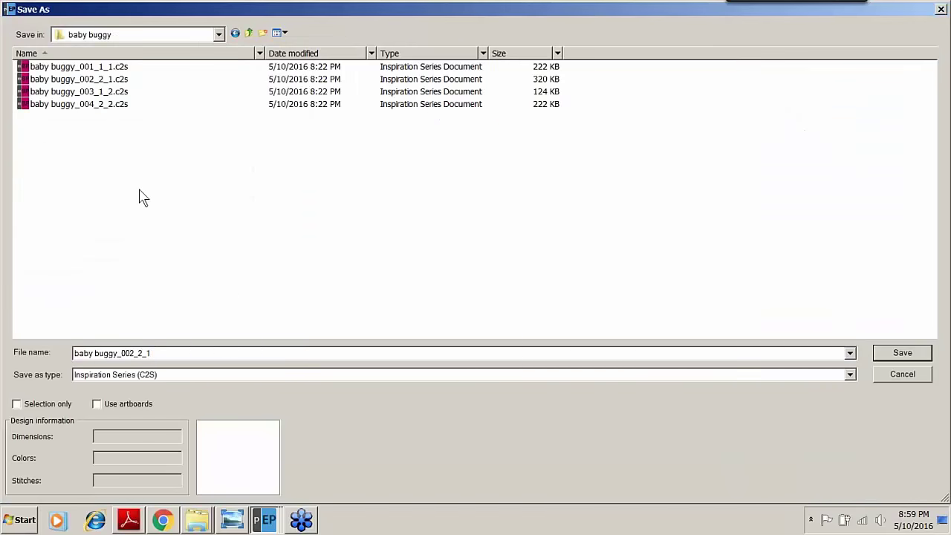
pyautogui.click(203, 349)
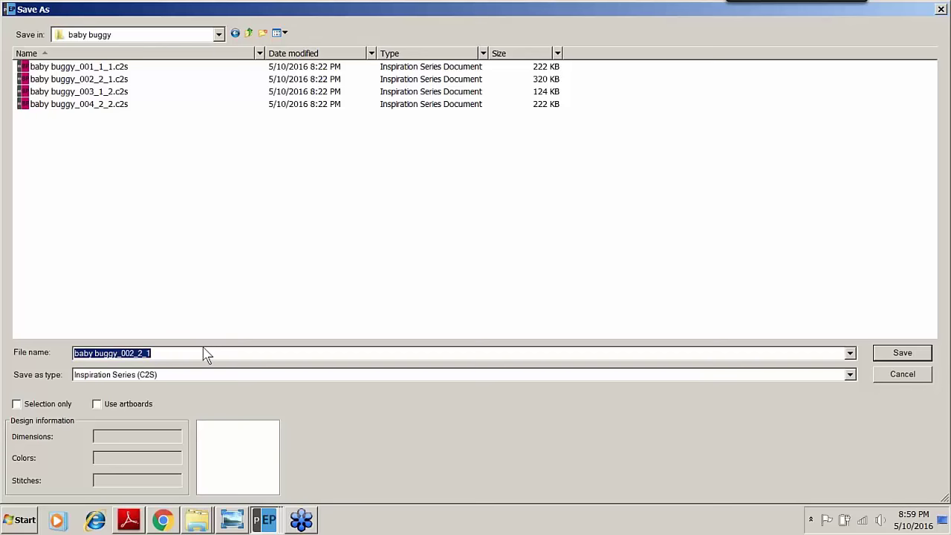
pyautogui.click(188, 355)
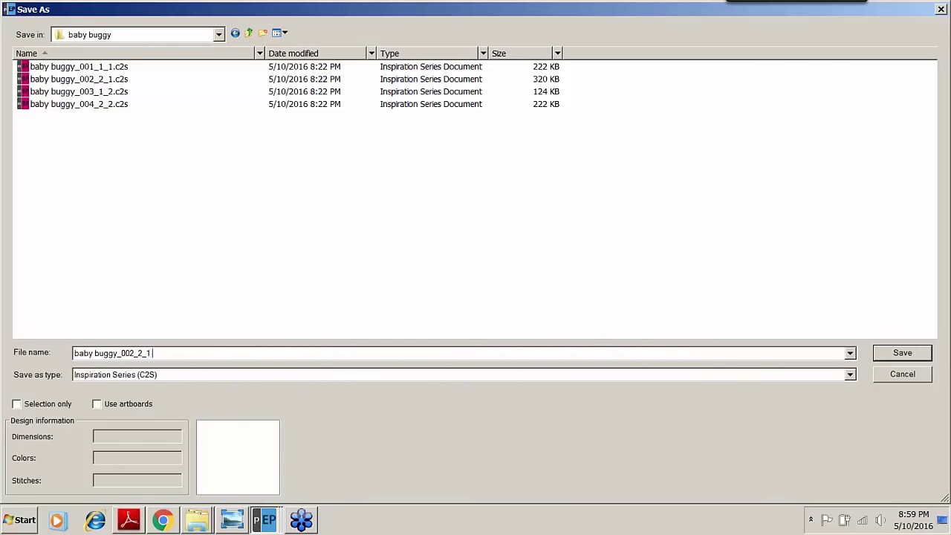
pyautogui.write('no corner')
pyautogui.click(894, 354)
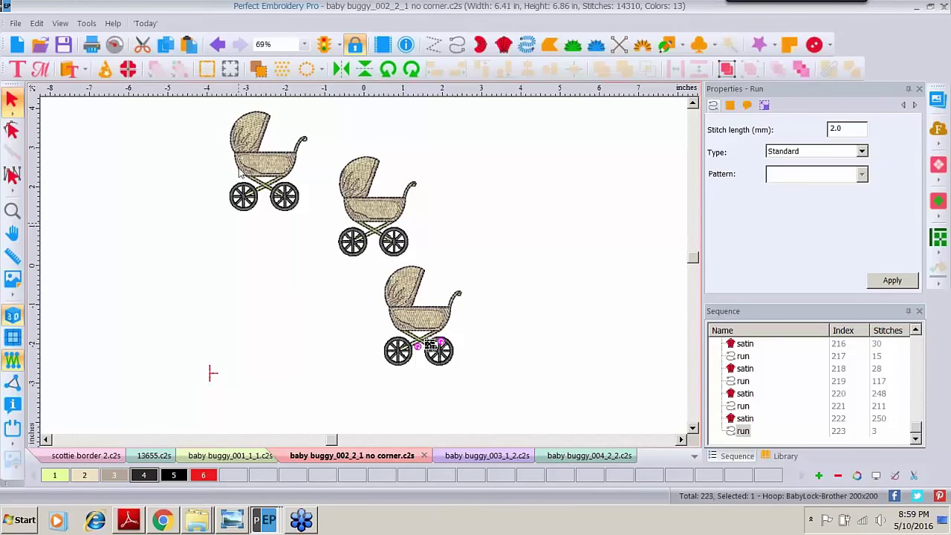
# - Review the baby buggy_001_1_1 design, then switch to Windows Photo Viewer and examine the needle alignment at the split-line crossing in h.png
pyautogui.click(234, 464)
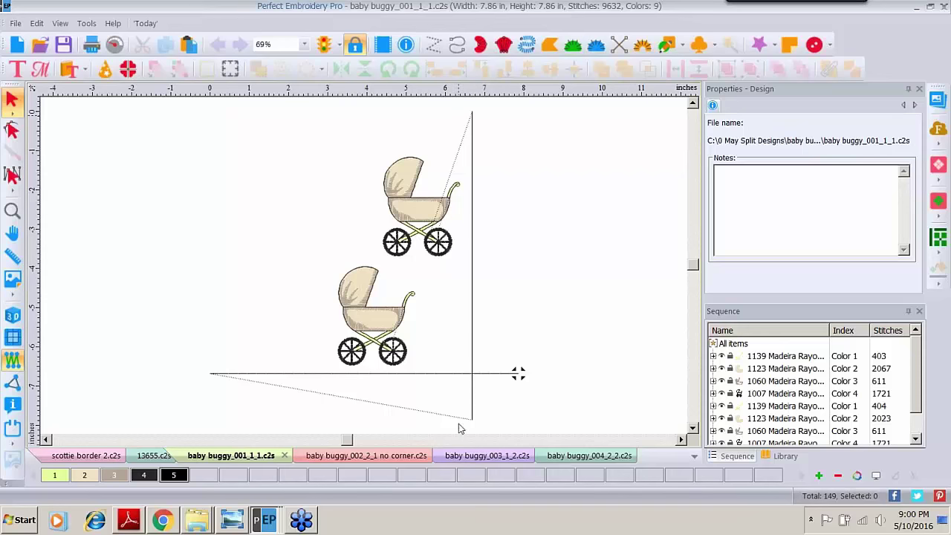
pyautogui.click(236, 524)
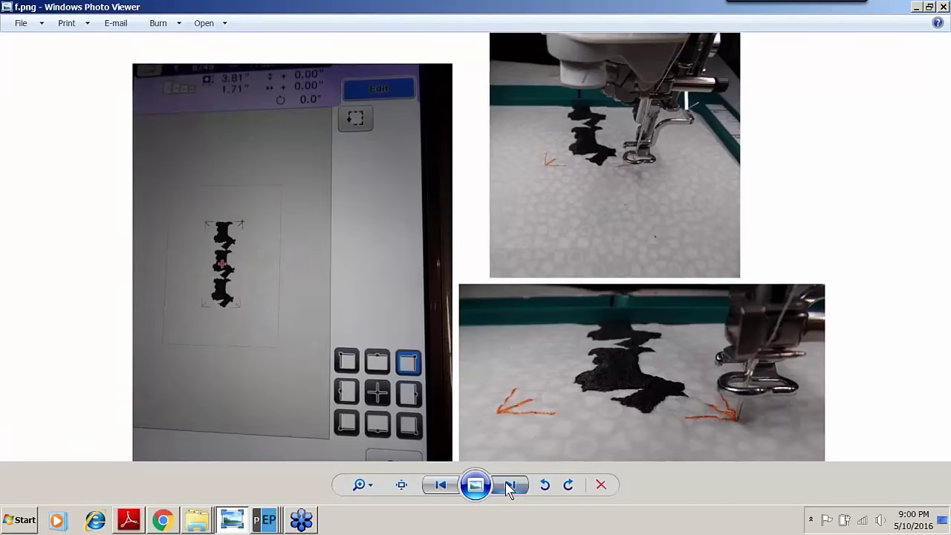
pyautogui.click(510, 485)
pyautogui.click(510, 485)
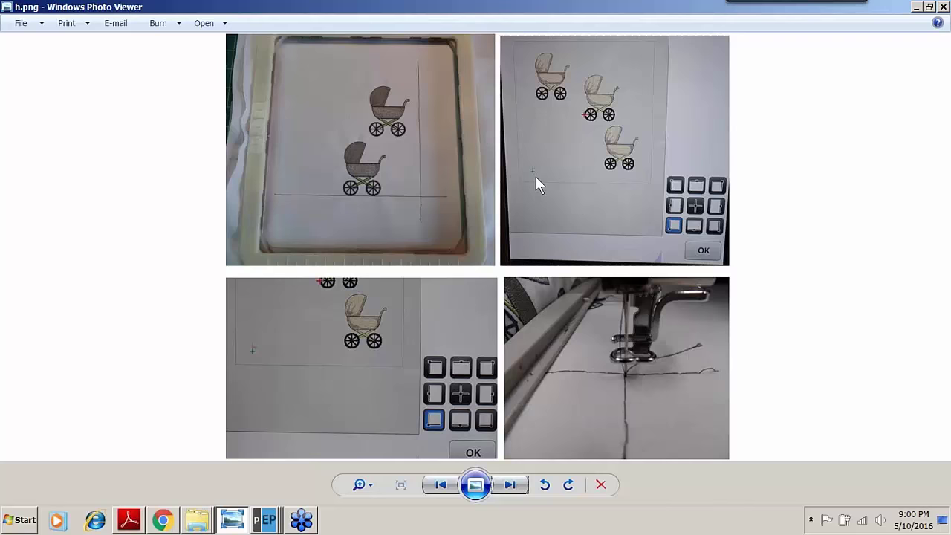
pyautogui.click(371, 487)
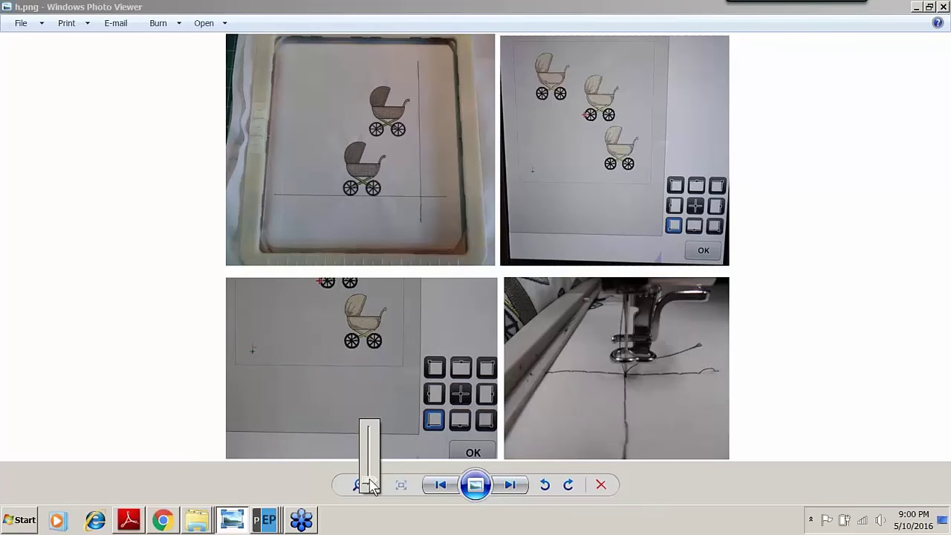
pyautogui.moveTo(370, 486); pyautogui.dragTo(371, 471)
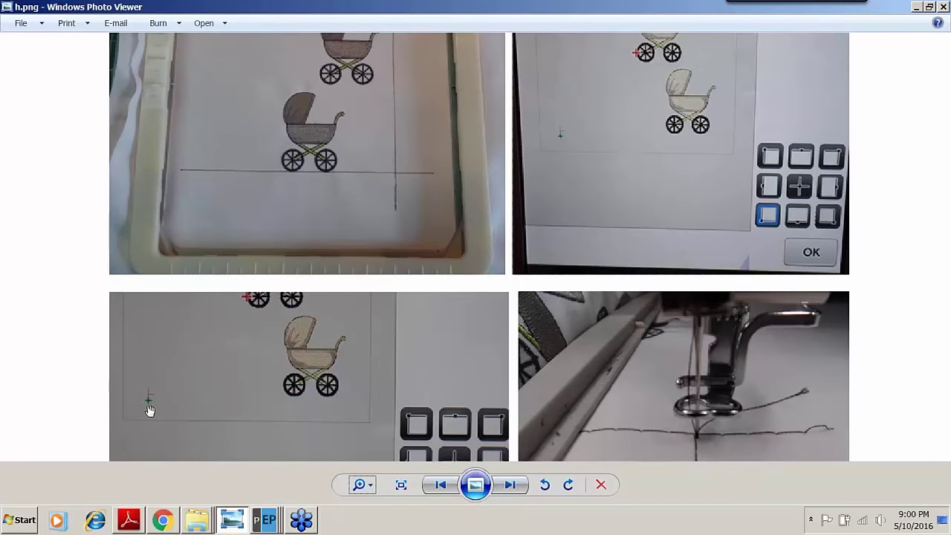
pyautogui.click(149, 409)
pyautogui.click(369, 492)
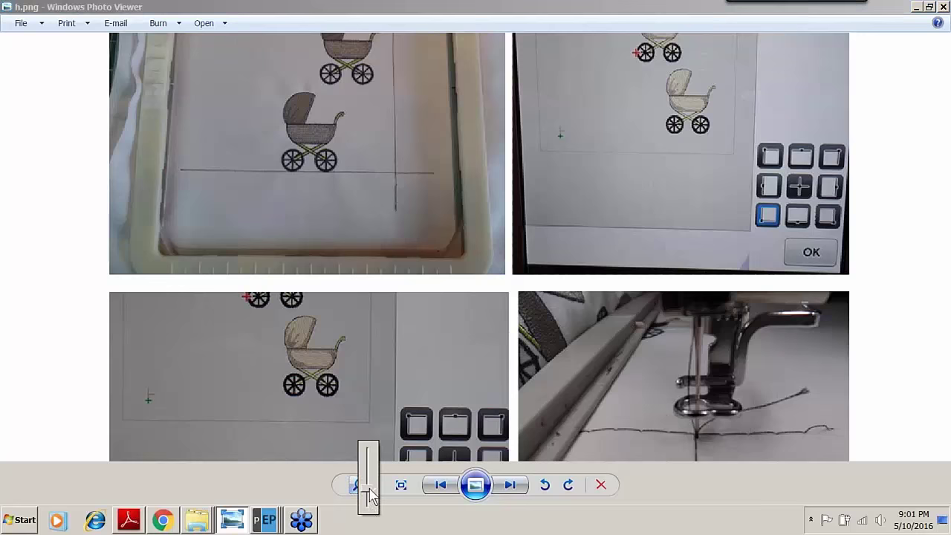
pyautogui.moveTo(369, 499); pyautogui.dragTo(367, 512)
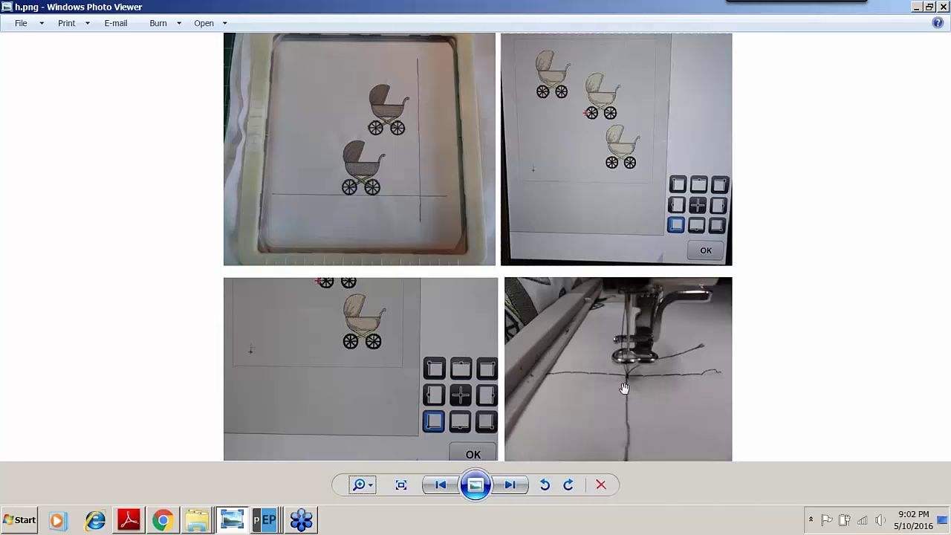
# - Examine the photos of buggy template placement and laser hoop alignment, continuing to the Uncle Sam split sample
pyautogui.click(509, 487)
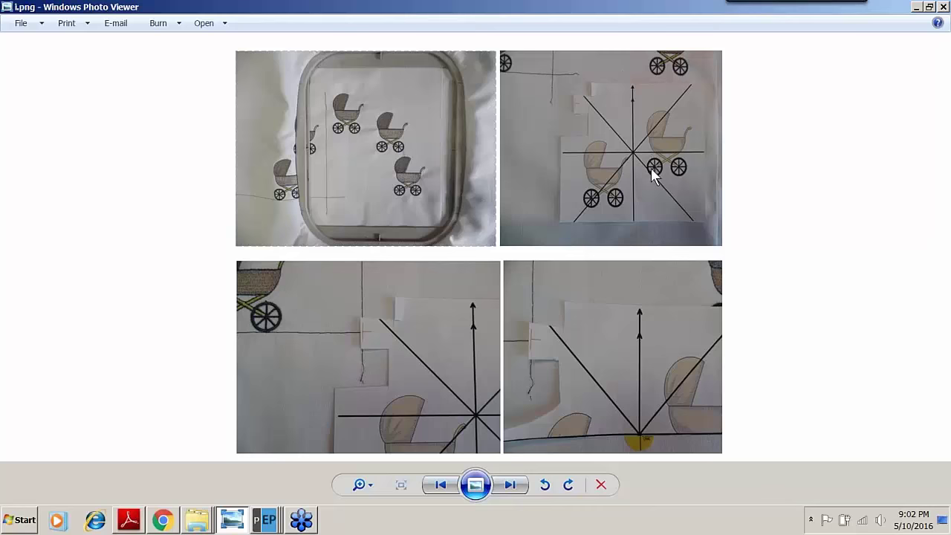
pyautogui.click(577, 108)
pyautogui.click(362, 337)
pyautogui.click(509, 487)
pyautogui.click(475, 484)
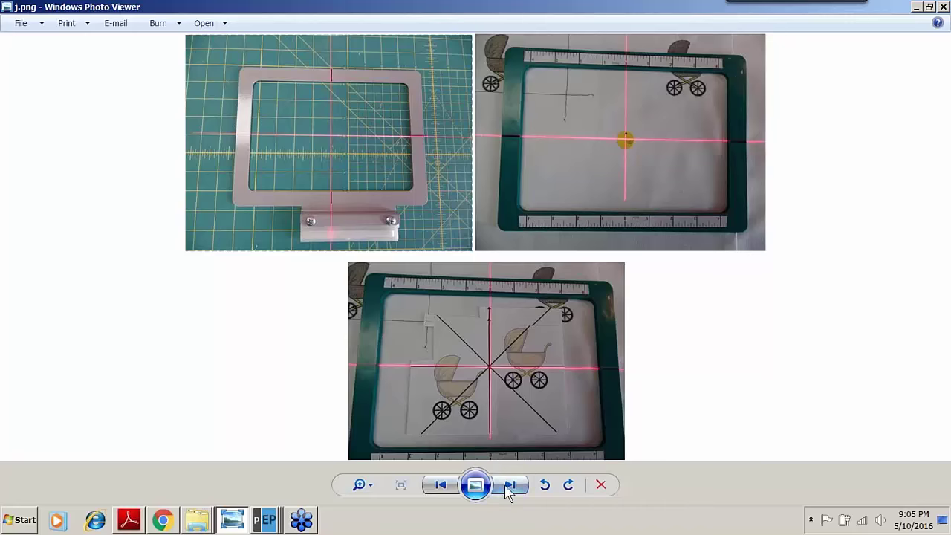
pyautogui.press('Right')
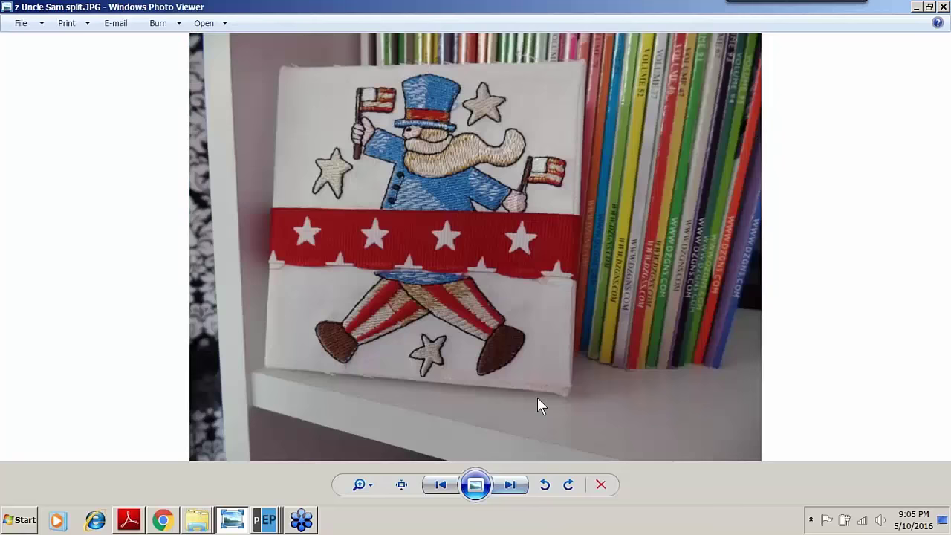